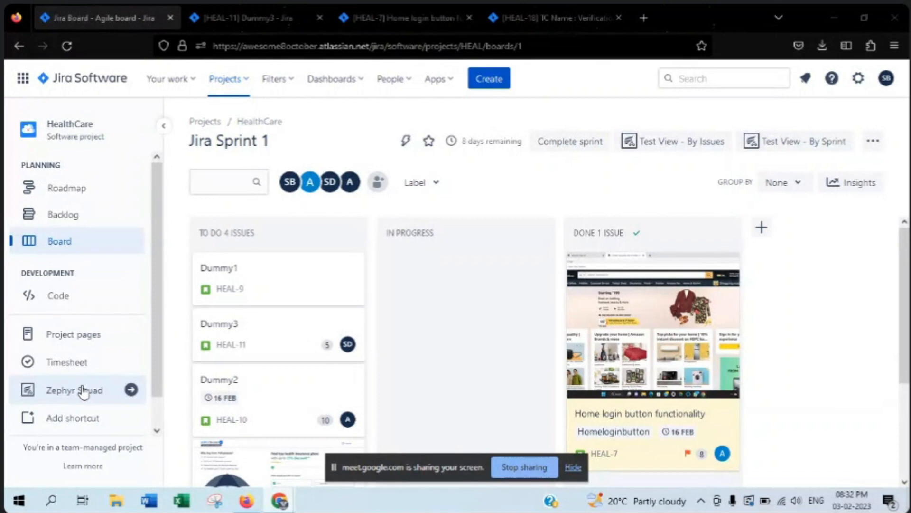
# - Open the Zephyr Squad Import Tests page for the HealthCare project
pyautogui.click(83, 391)
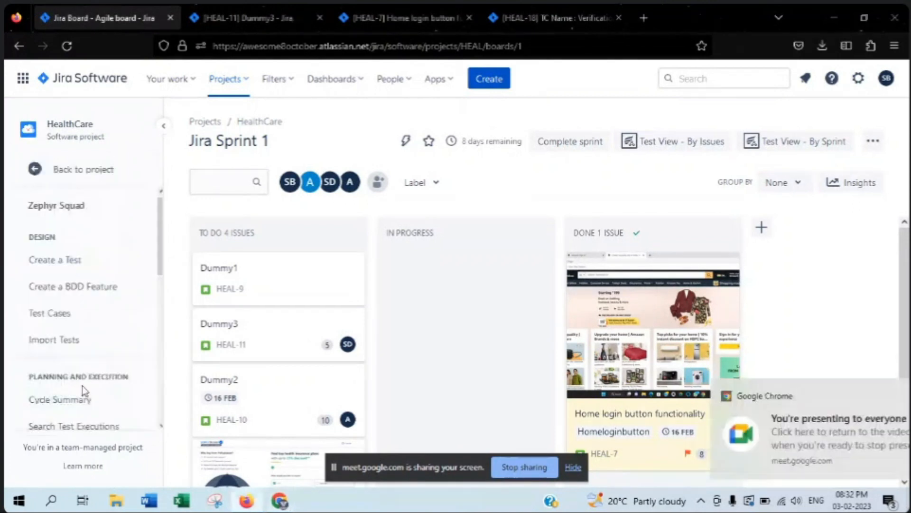
pyautogui.click(118, 339)
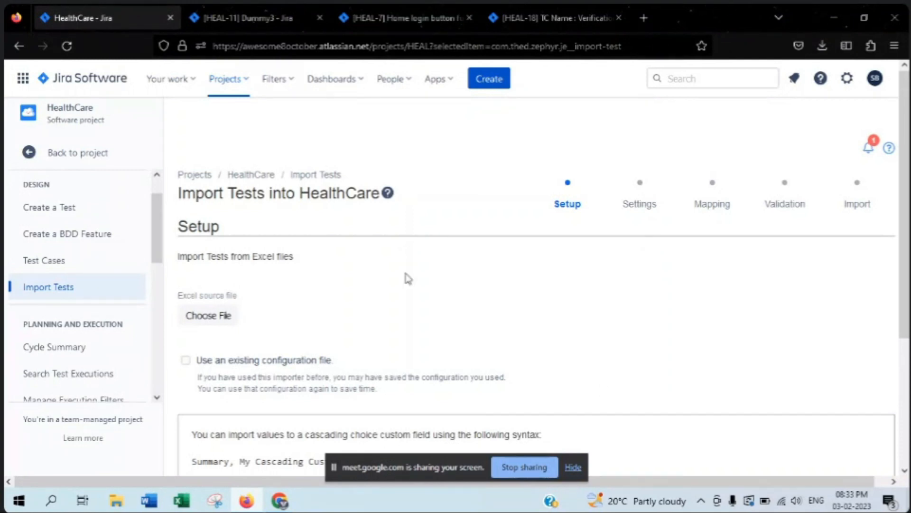
pyautogui.moveTo(553, 204); pyautogui.dragTo(588, 209)
pyautogui.click(407, 284)
# - Switch to File Explorer and open the Jira Import workbook from the JIRA folder on the Desktop
pyautogui.click(126, 504)
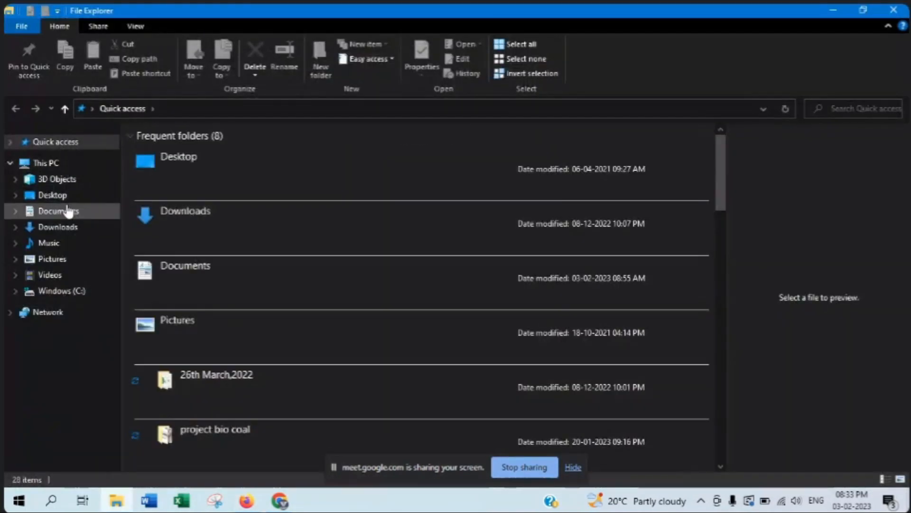
pyautogui.click(67, 210)
pyautogui.click(78, 199)
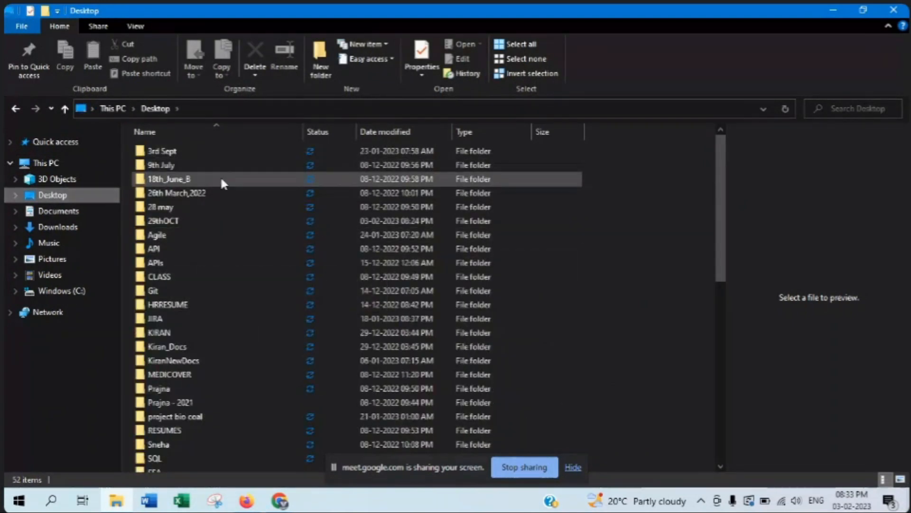
pyautogui.click(199, 324)
pyautogui.doubleClick(198, 320)
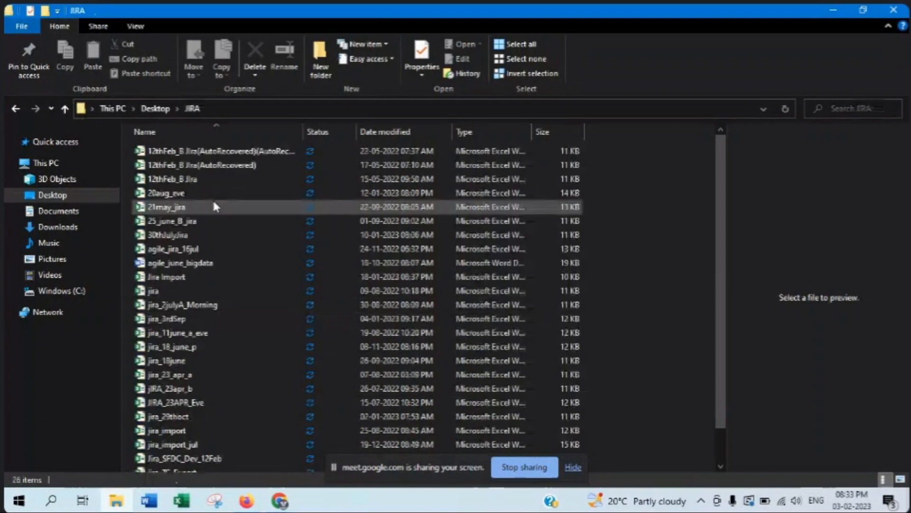
pyautogui.click(191, 277)
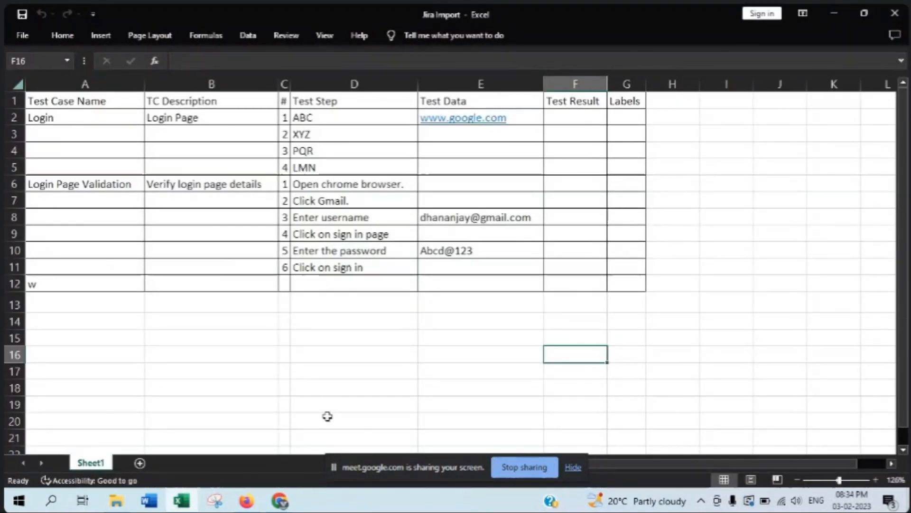
pyautogui.click(284, 404)
pyautogui.scroll(-5, 382, 366)
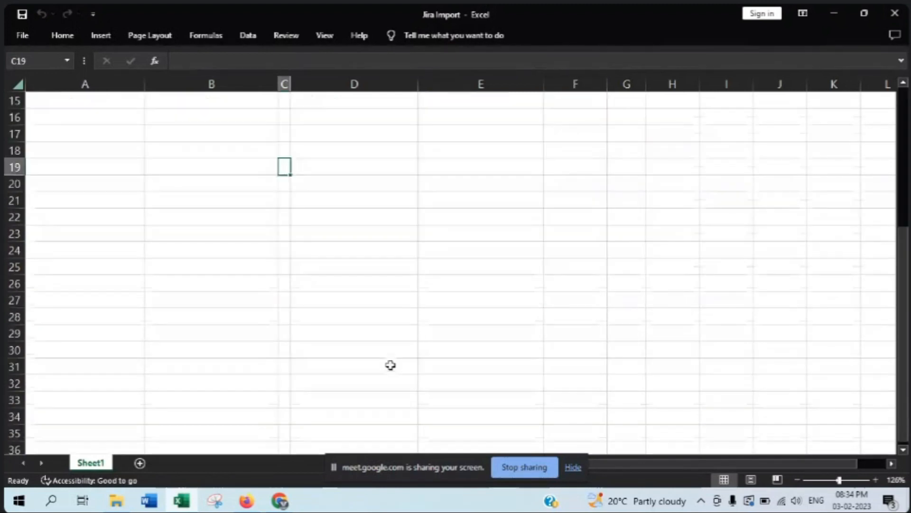
pyautogui.scroll(-20, 394, 377)
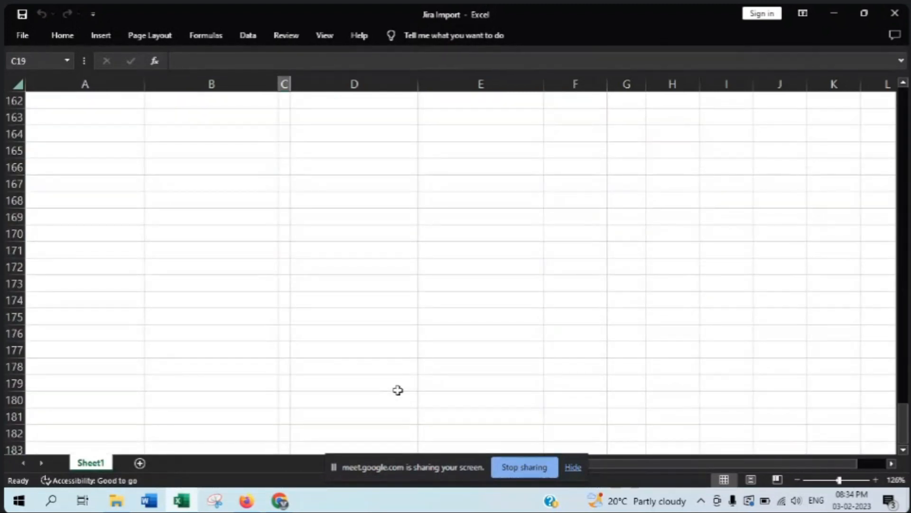
pyautogui.scroll(20, 397, 389)
pyautogui.moveTo(771, 470)
pyautogui.mouseDown()
pyautogui.moveTo(783, 469)
pyautogui.moveTo(771, 469)
pyautogui.mouseUp()
pyautogui.click(81, 319)
pyautogui.click(804, 207)
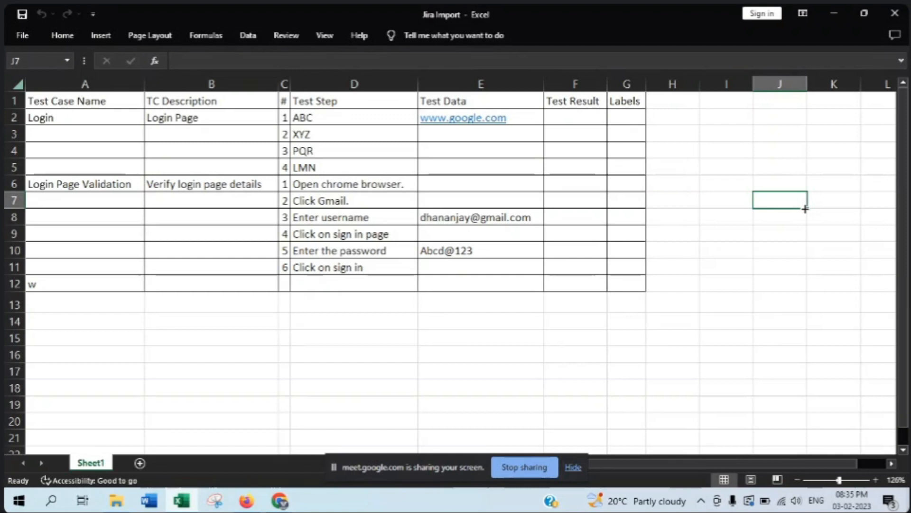
# - Examine the test case sheet's columns, from Test Case Name and TC Description through Test Step and Test Data to Labels
pyautogui.moveTo(59, 116); pyautogui.dragTo(106, 150)
pyautogui.moveTo(209, 101); pyautogui.dragTo(210, 167)
pyautogui.moveTo(352, 102); pyautogui.dragTo(378, 234)
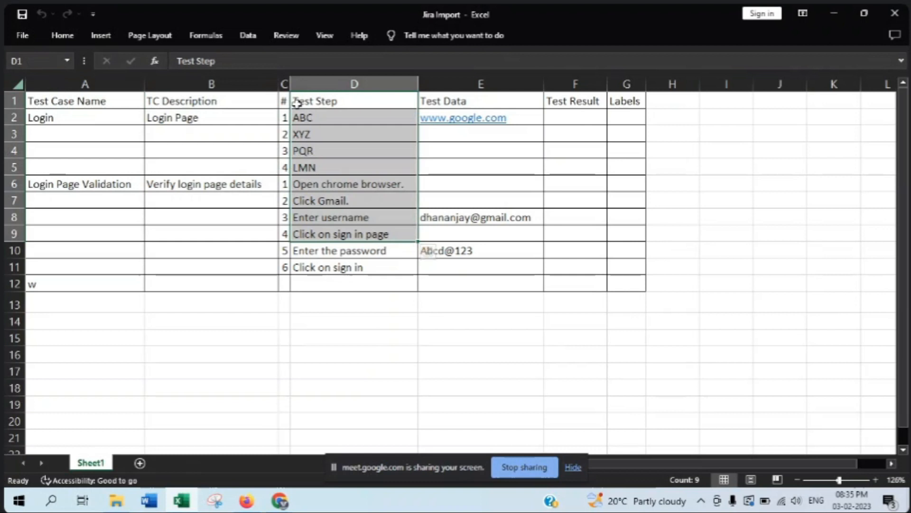
pyautogui.moveTo(283, 117); pyautogui.dragTo(283, 267)
pyautogui.moveTo(479, 118); pyautogui.dragTo(479, 250)
pyautogui.moveTo(573, 101); pyautogui.dragTo(575, 267)
pyautogui.click(638, 102)
pyautogui.moveTo(639, 104); pyautogui.dragTo(633, 286)
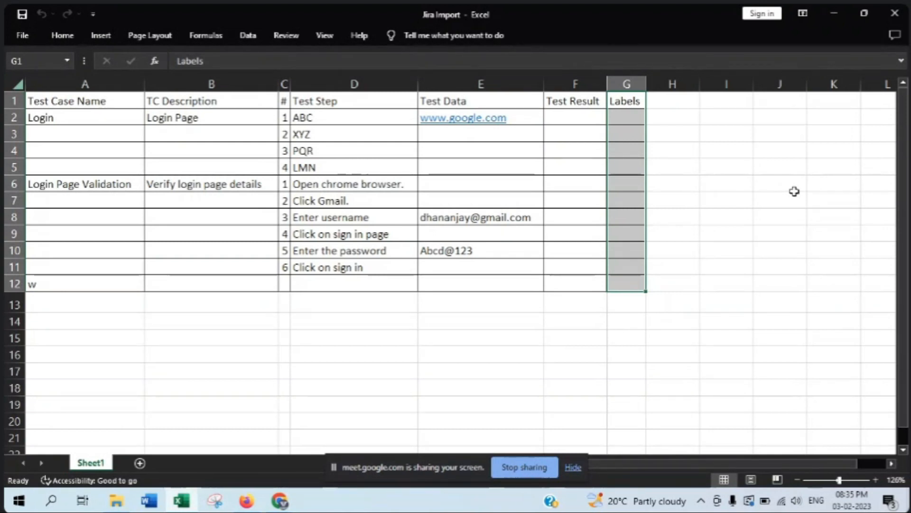
pyautogui.click(783, 132)
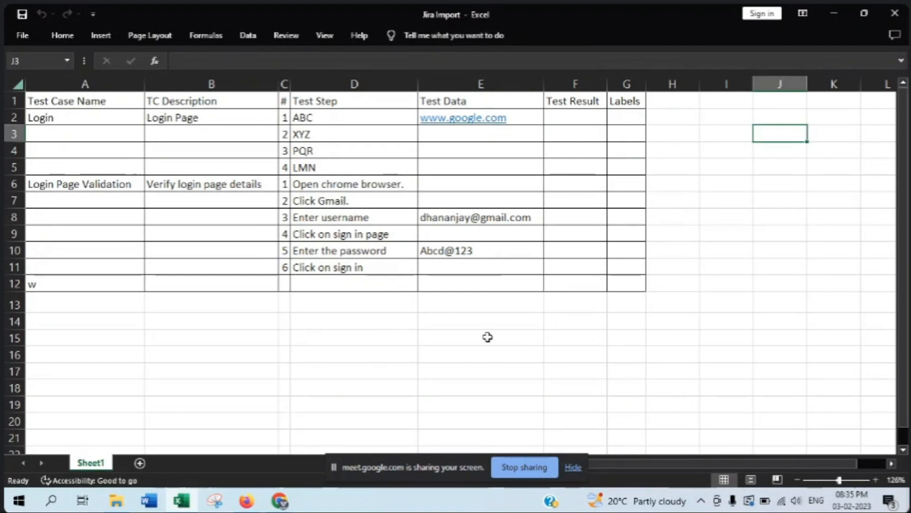
pyautogui.click(390, 336)
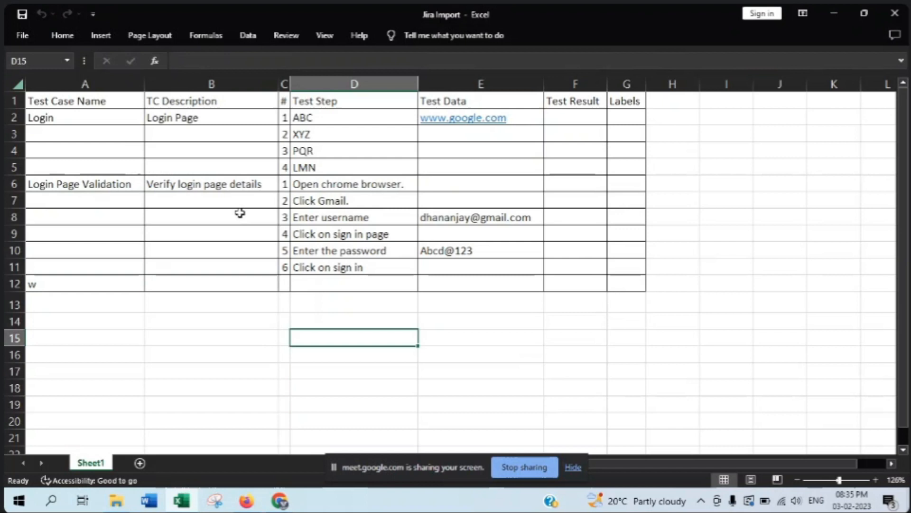
# - Switch back to Jira in Firefox and choose the Jira Import file from the JIRA folder as the Excel source file
pyautogui.click(250, 504)
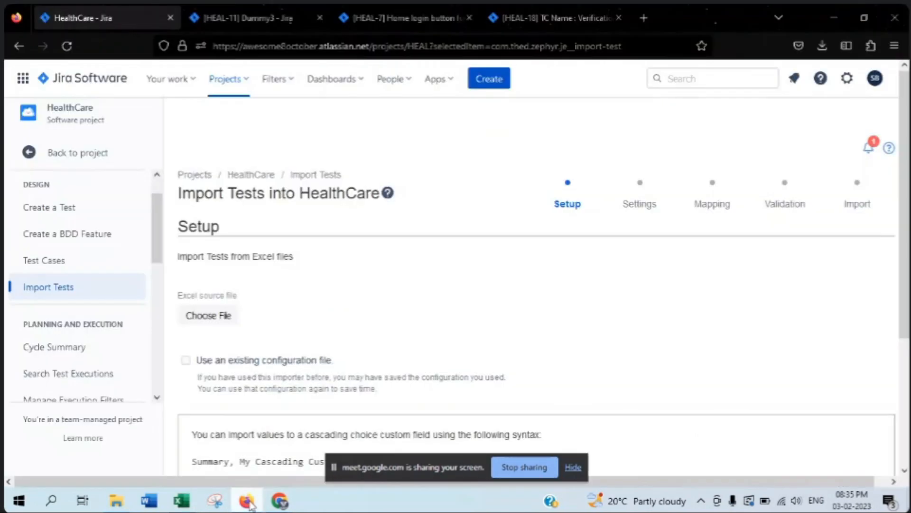
pyautogui.doubleClick(562, 204)
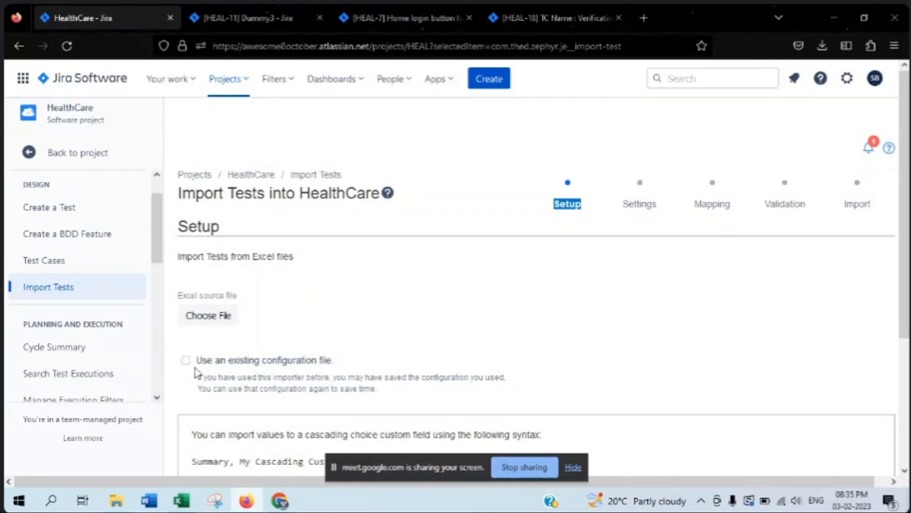
pyautogui.click(225, 319)
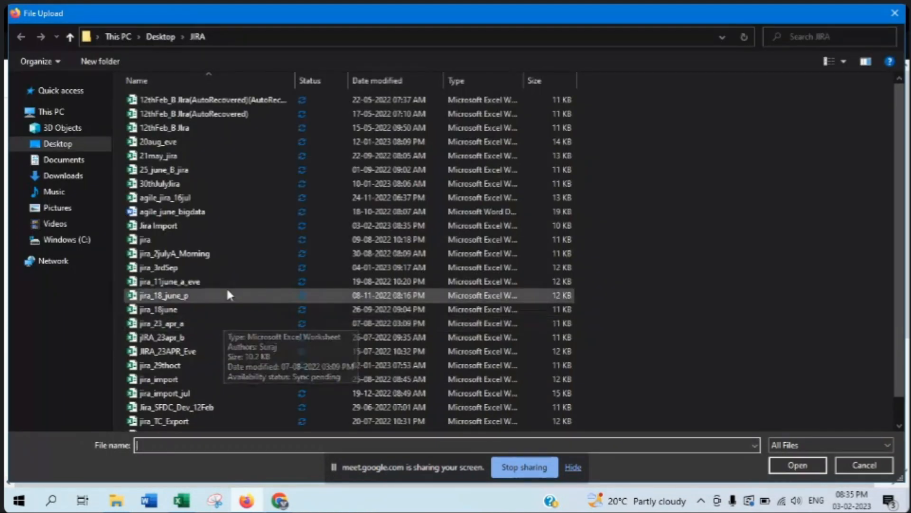
pyautogui.click(174, 223)
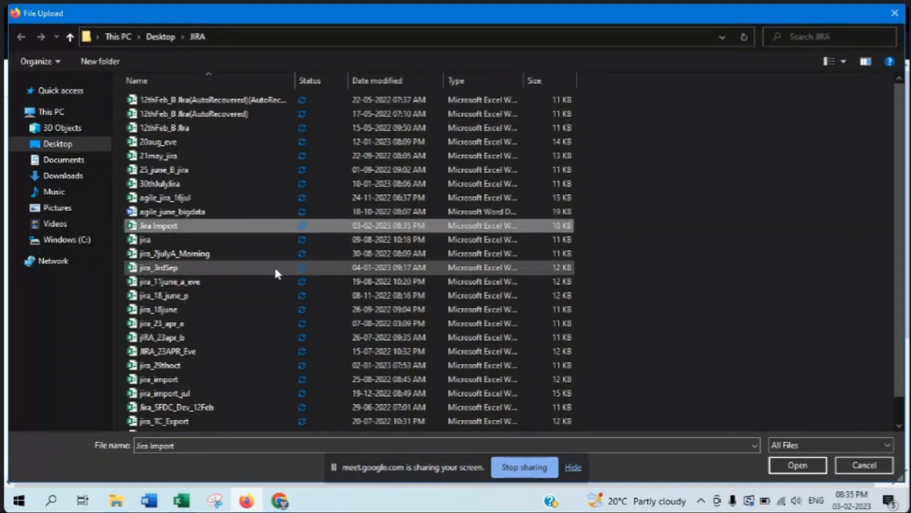
pyautogui.click(798, 465)
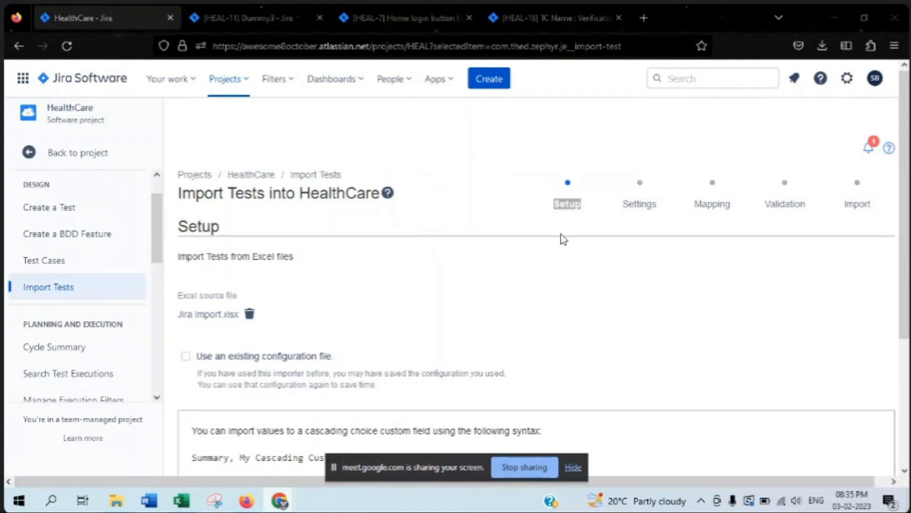
# - Advance the test import from Setup to the Settings stage without using an existing configuration file
pyautogui.click(567, 206)
pyautogui.doubleClick(567, 206)
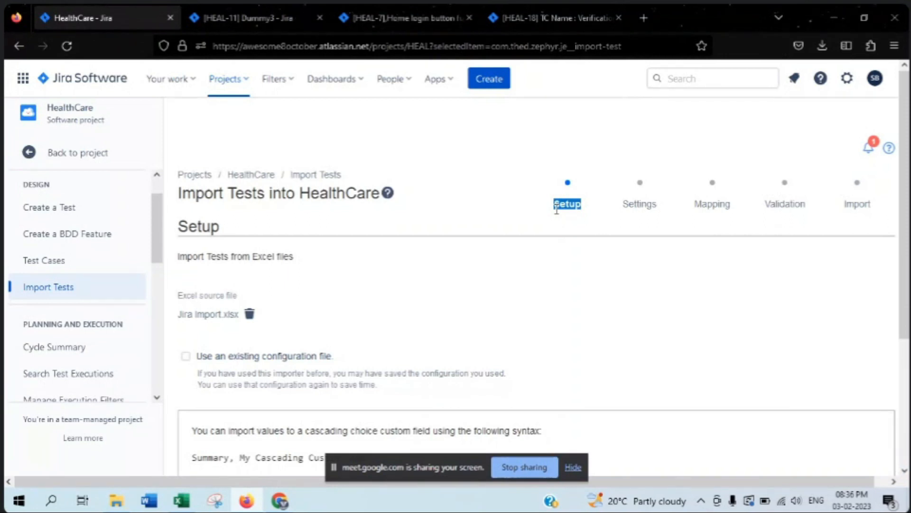
pyautogui.click(642, 223)
pyautogui.scroll(-2, 404, 308)
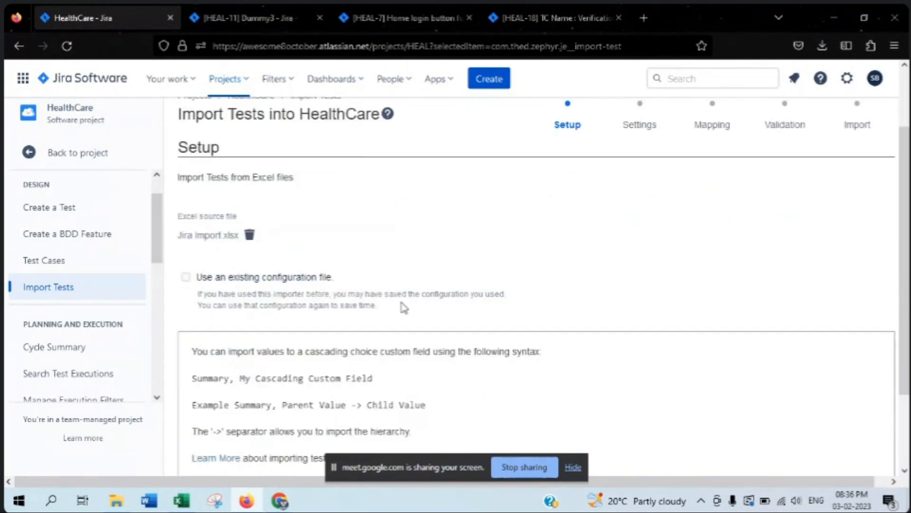
pyautogui.scroll(-2, 404, 308)
pyautogui.click(205, 454)
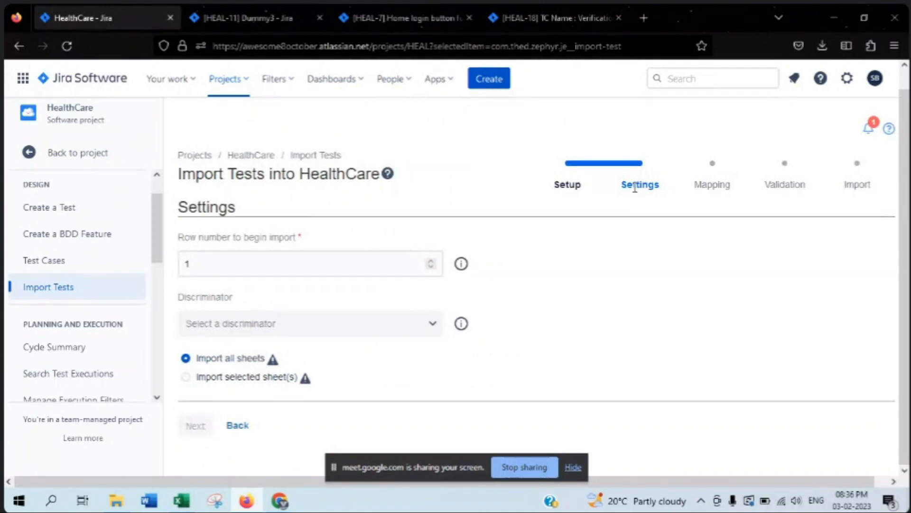
pyautogui.moveTo(636, 188); pyautogui.dragTo(594, 196)
pyautogui.click(602, 277)
pyautogui.scroll(1, 560, 267)
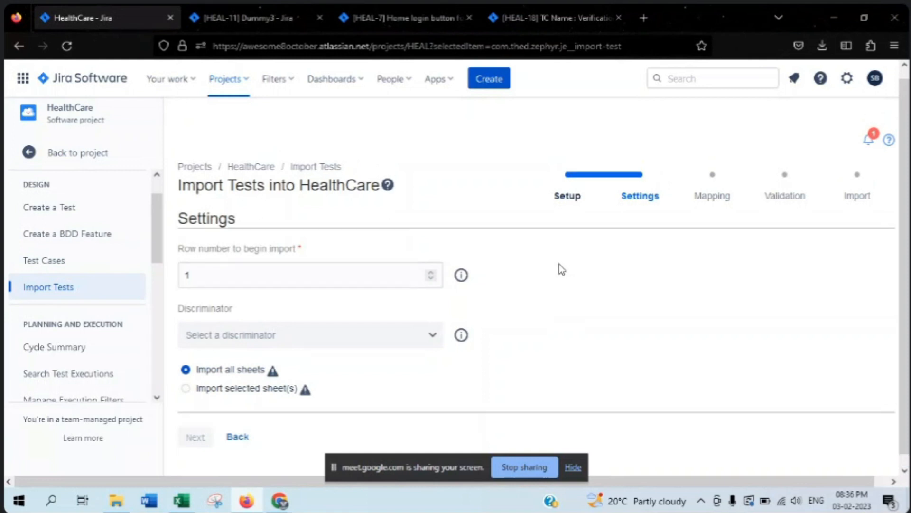
pyautogui.moveTo(178, 257); pyautogui.dragTo(377, 260)
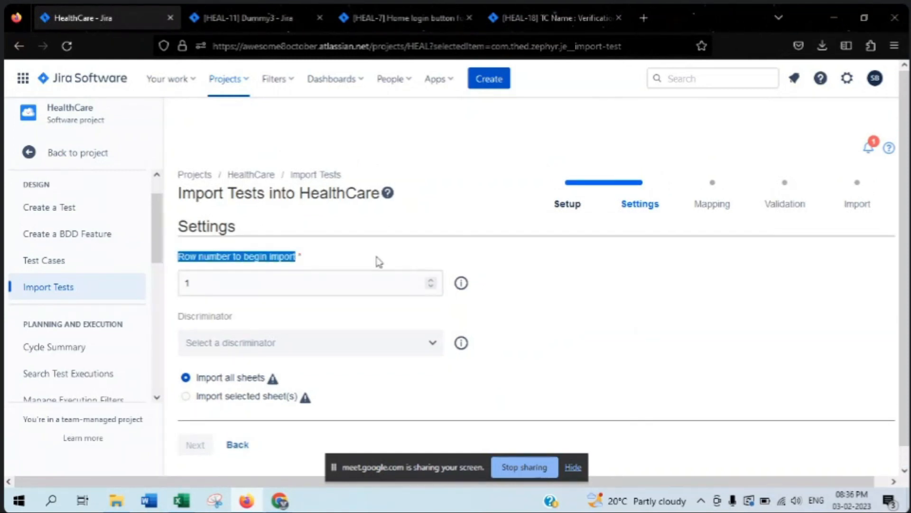
pyautogui.click(549, 284)
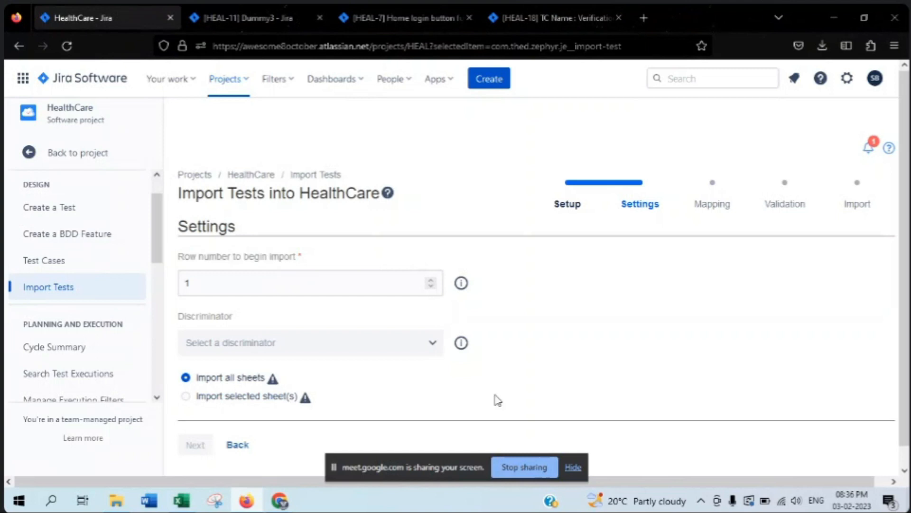
# - Switch to the Jira Import workbook in Excel, examine its row and column layout, and return to the import settings in Firefox
pyautogui.click(195, 501)
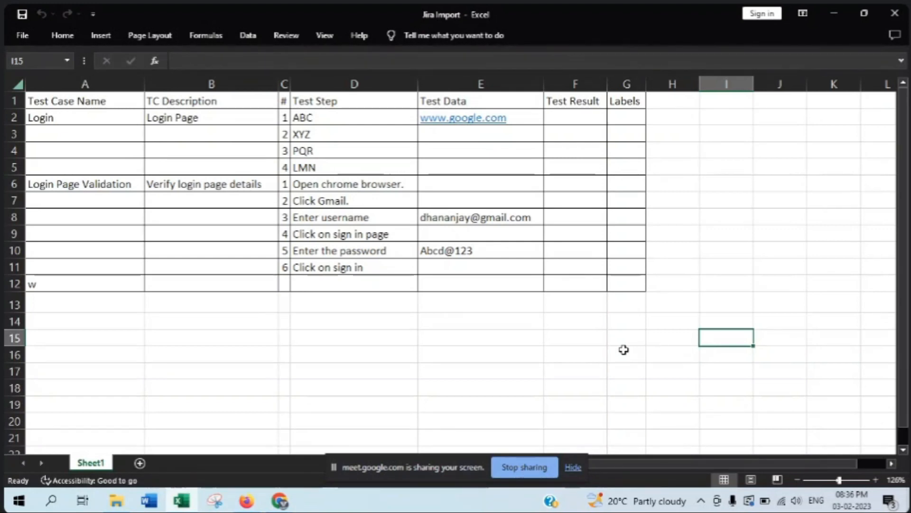
pyautogui.click(730, 86)
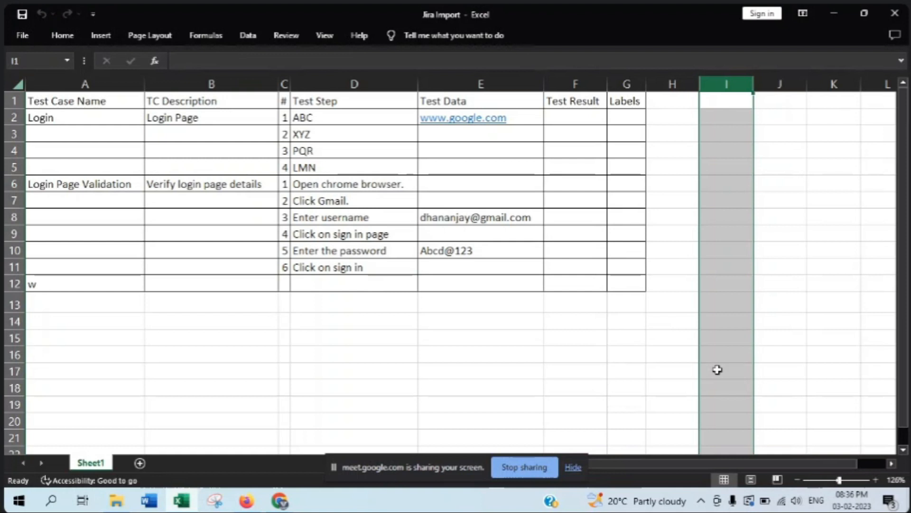
pyautogui.click(712, 356)
pyautogui.click(14, 354)
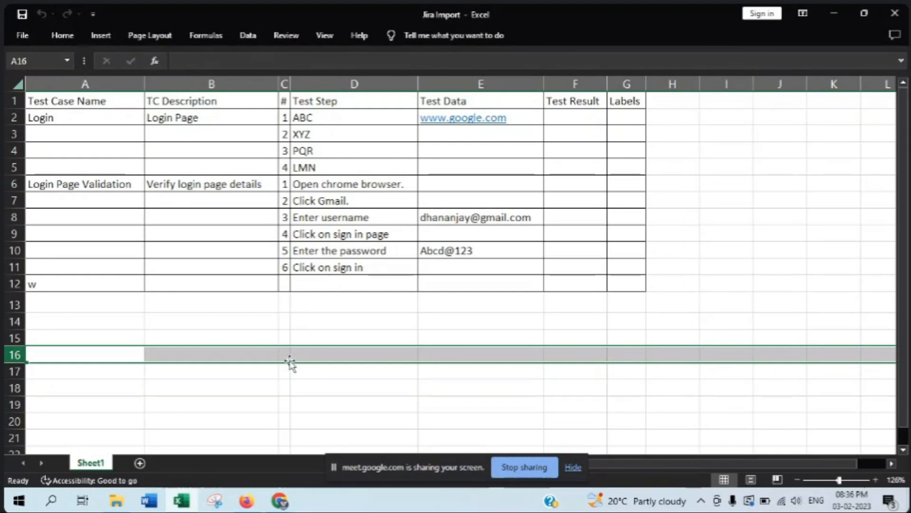
pyautogui.click(13, 337)
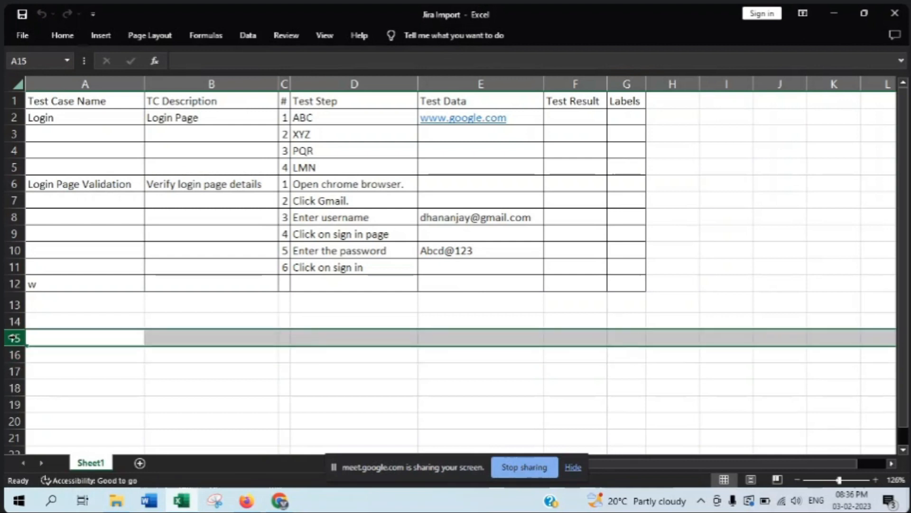
pyautogui.click(676, 357)
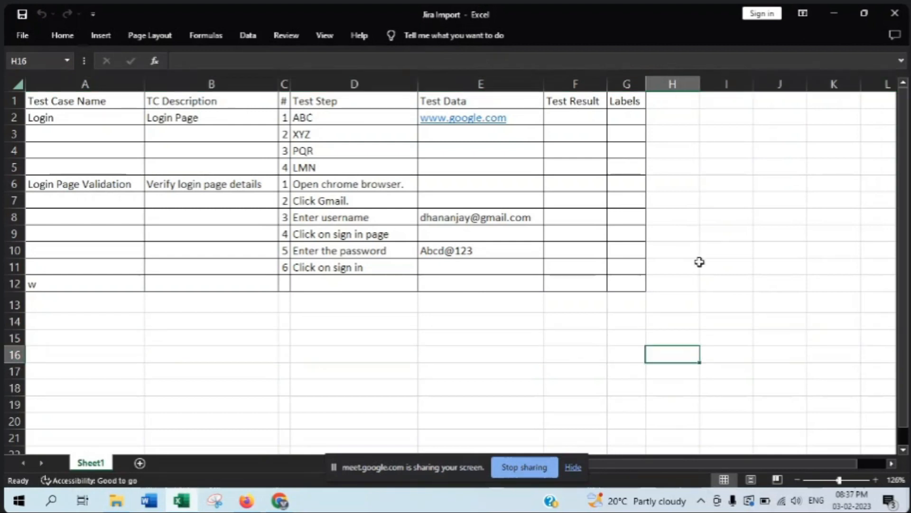
pyautogui.moveTo(722, 184); pyautogui.dragTo(720, 322)
pyautogui.click(708, 382)
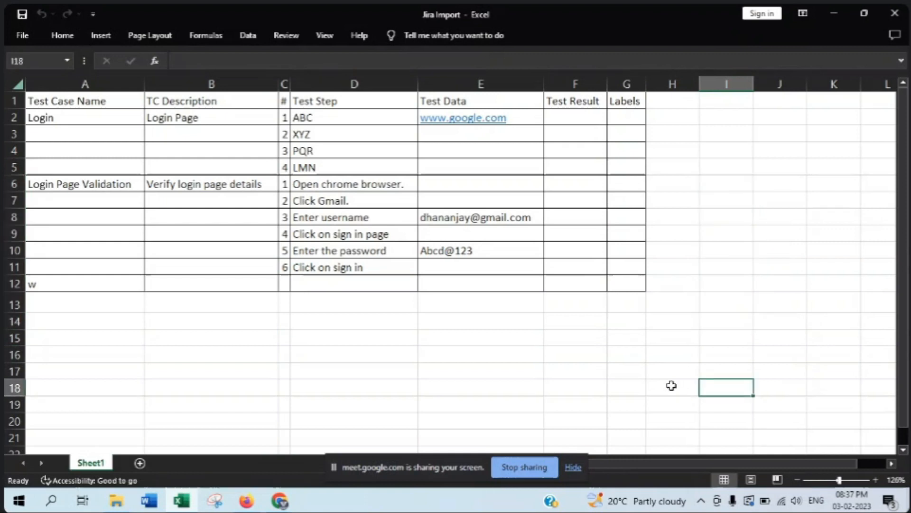
pyautogui.click(664, 343)
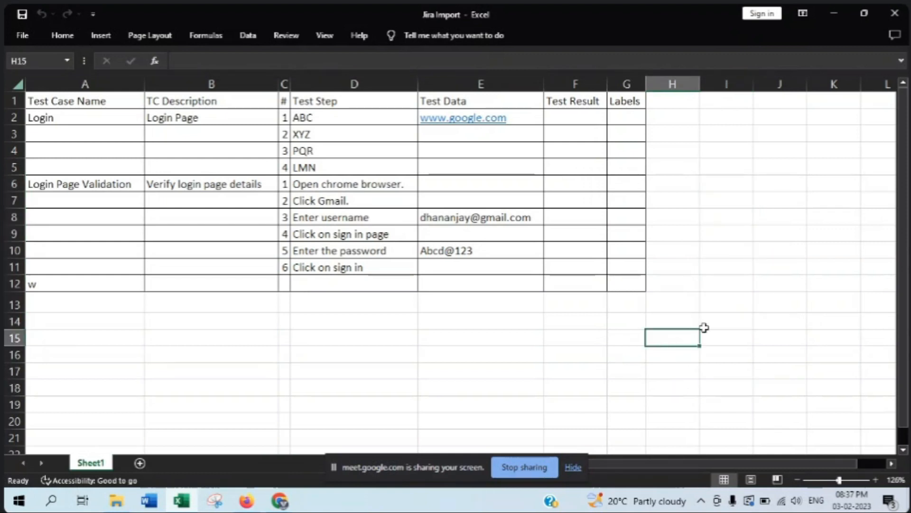
pyautogui.click(366, 388)
pyautogui.click(658, 333)
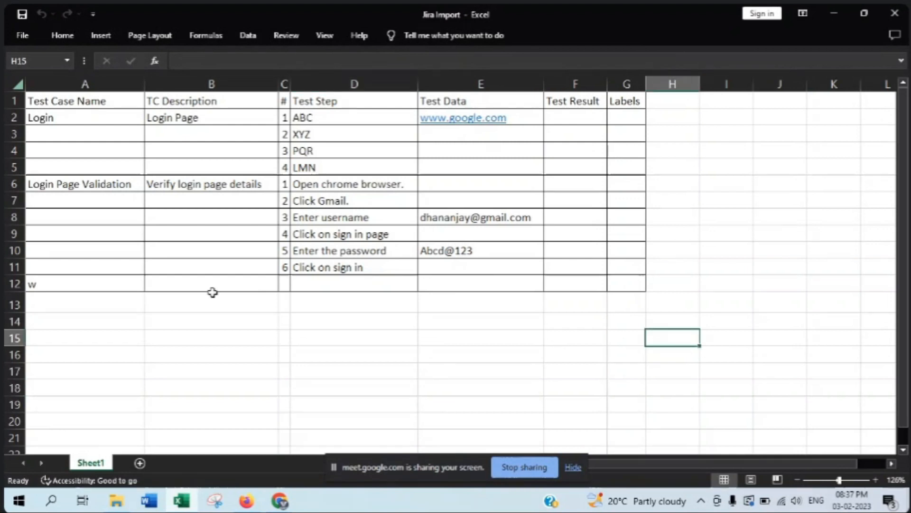
pyautogui.click(339, 367)
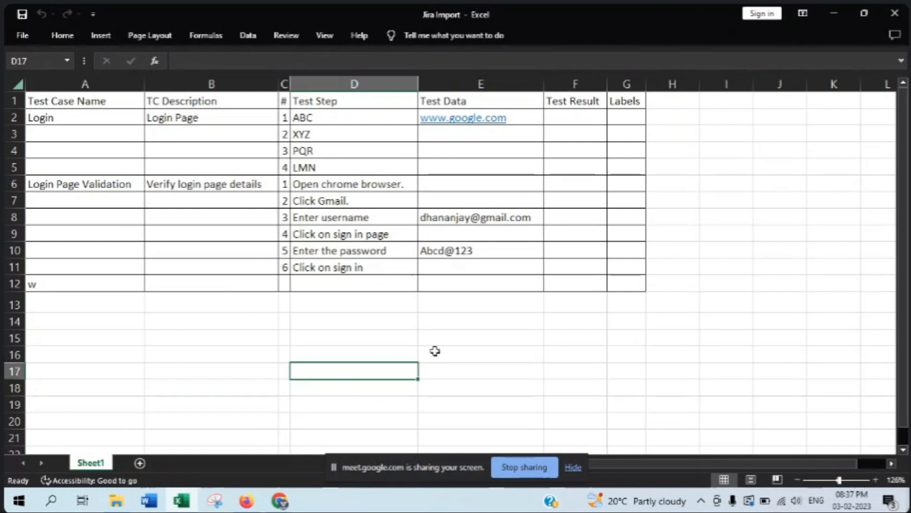
pyautogui.click(524, 334)
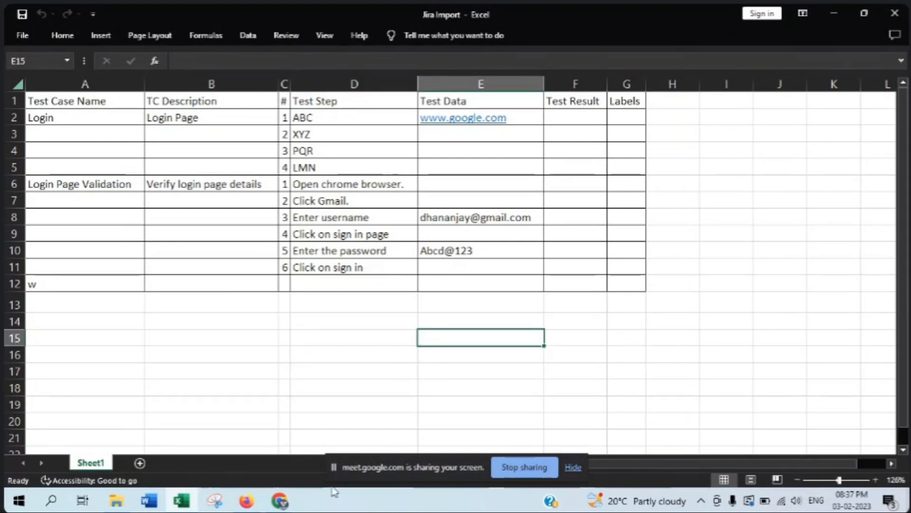
pyautogui.click(251, 501)
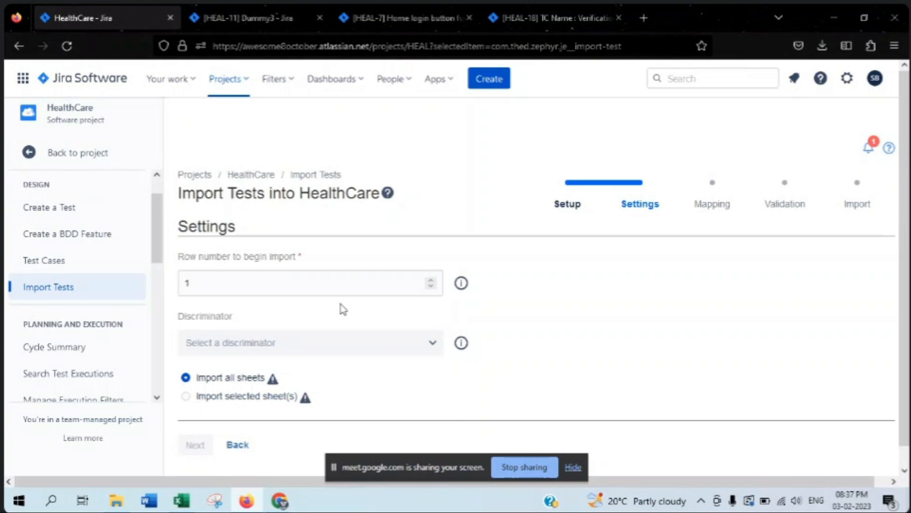
# - Check the starting row setting, then switch to the Jira Import workbook in Excel and examine its header row and first test case rows
pyautogui.moveTo(180, 259); pyautogui.dragTo(323, 260)
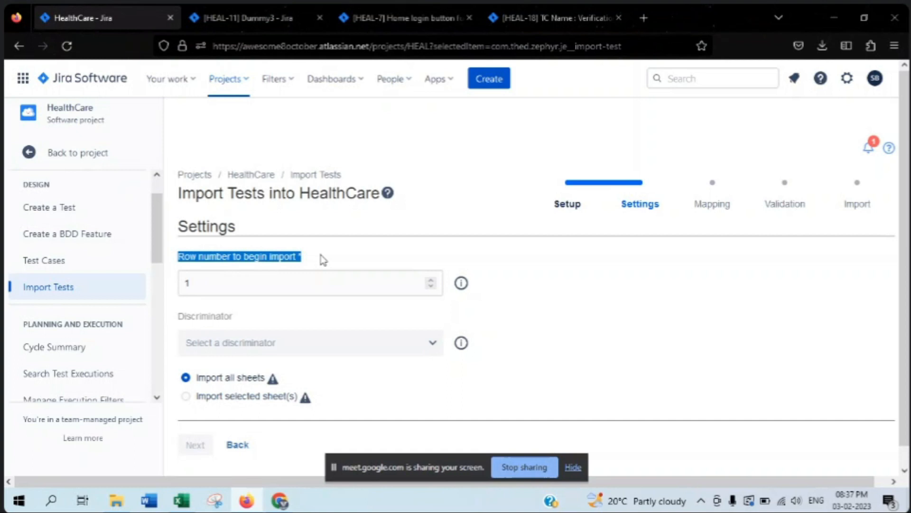
pyautogui.click(183, 502)
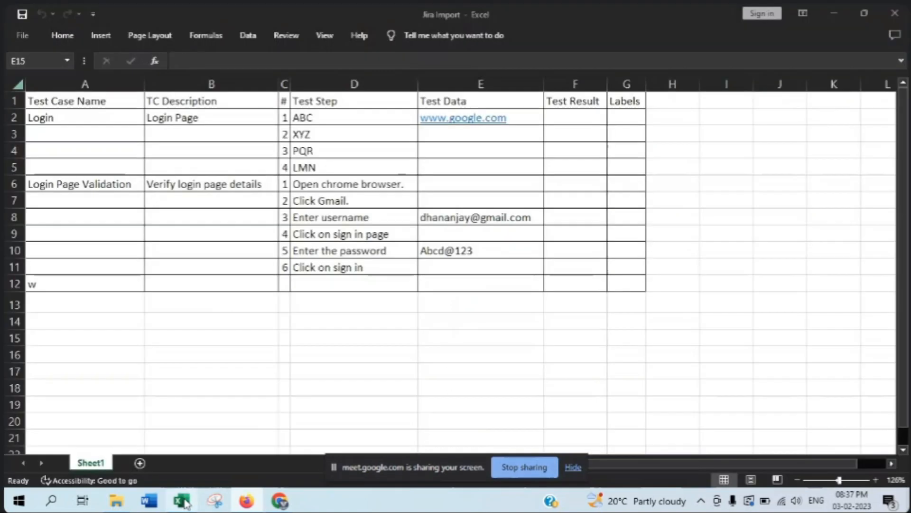
pyautogui.click(239, 377)
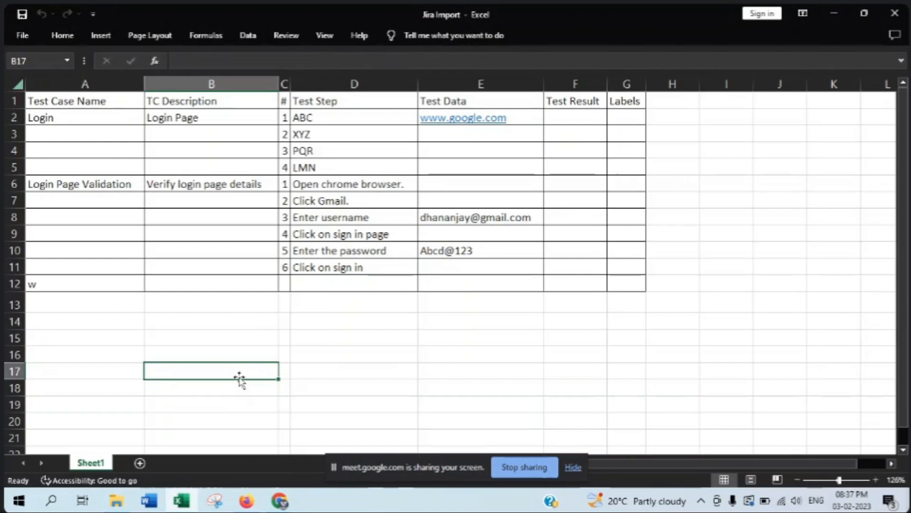
pyautogui.click(363, 352)
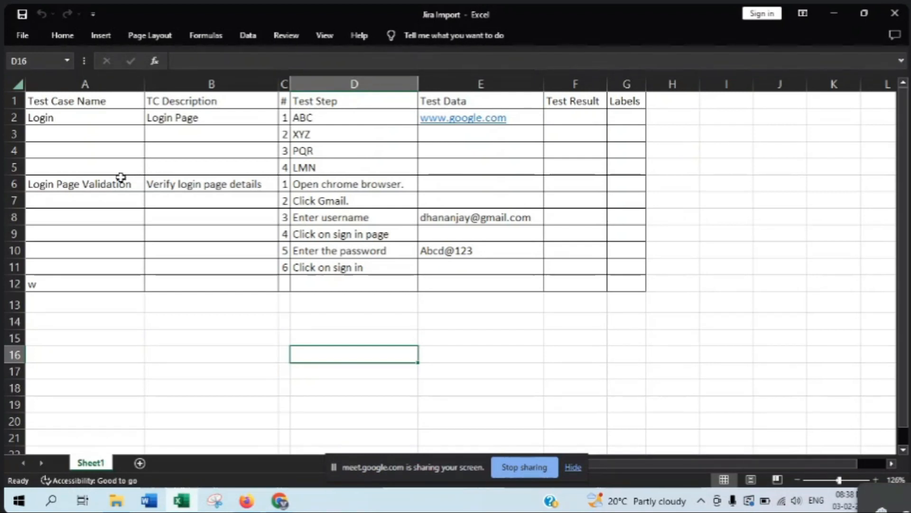
pyautogui.click(181, 230)
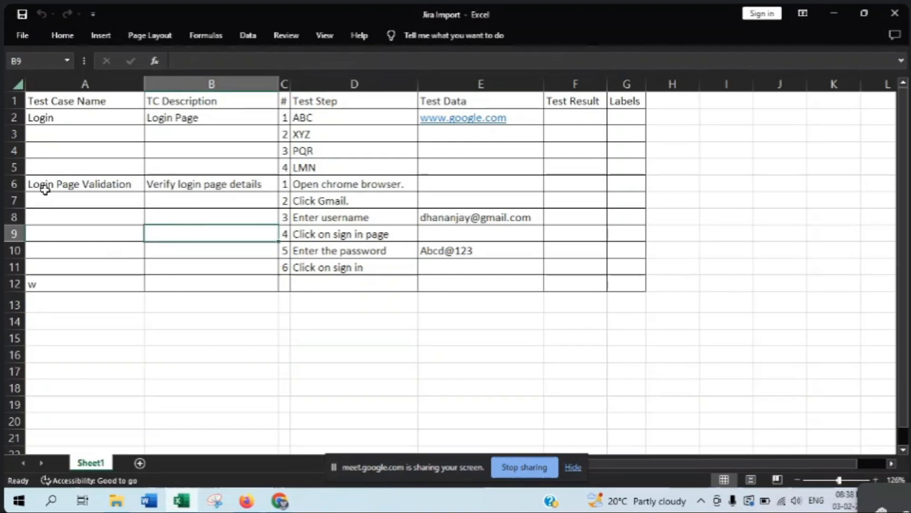
pyautogui.click(15, 117)
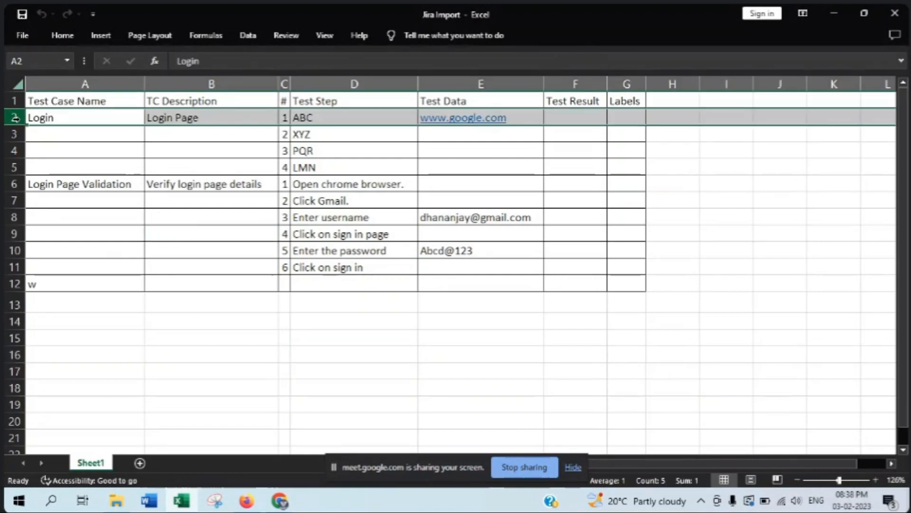
pyautogui.moveTo(15, 117); pyautogui.dragTo(14, 310)
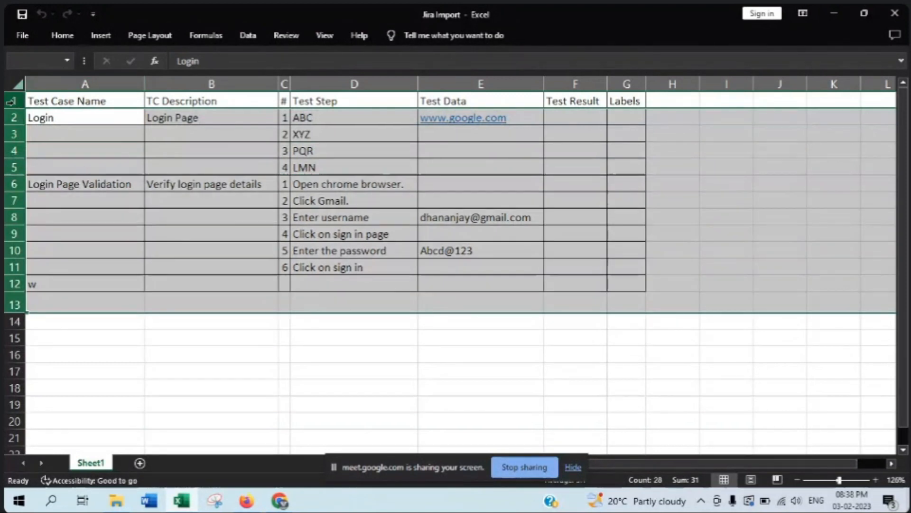
pyautogui.click(15, 101)
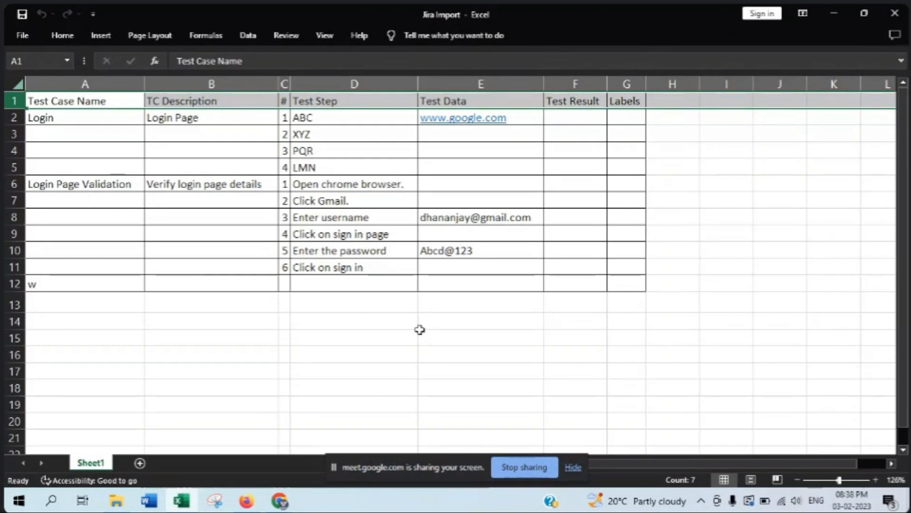
pyautogui.click(205, 323)
pyautogui.click(9, 122)
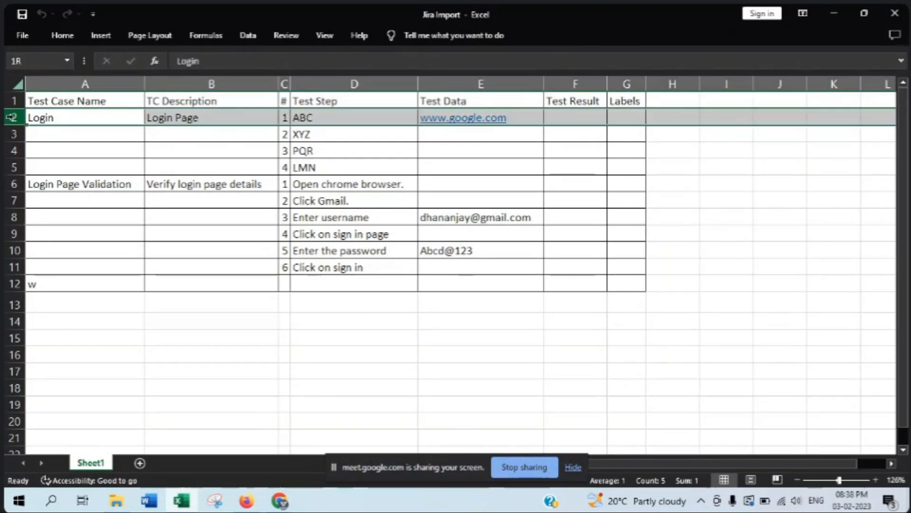
pyautogui.moveTo(67, 118); pyautogui.dragTo(616, 272)
pyautogui.click(726, 283)
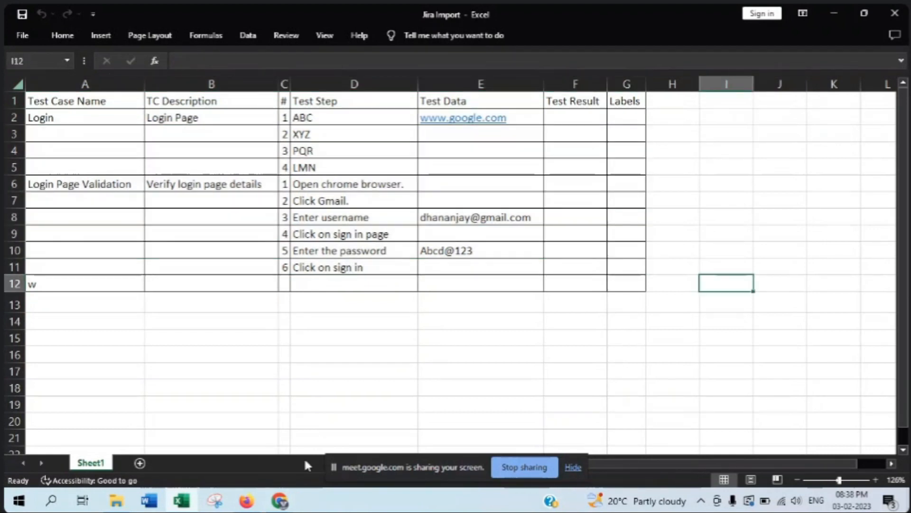
# - Return to the import settings in Firefox and set the row number to begin import to 2
pyautogui.click(246, 500)
pyautogui.click(263, 289)
pyautogui.press('BackSpace')
pyautogui.write('2')
pyautogui.click(584, 272)
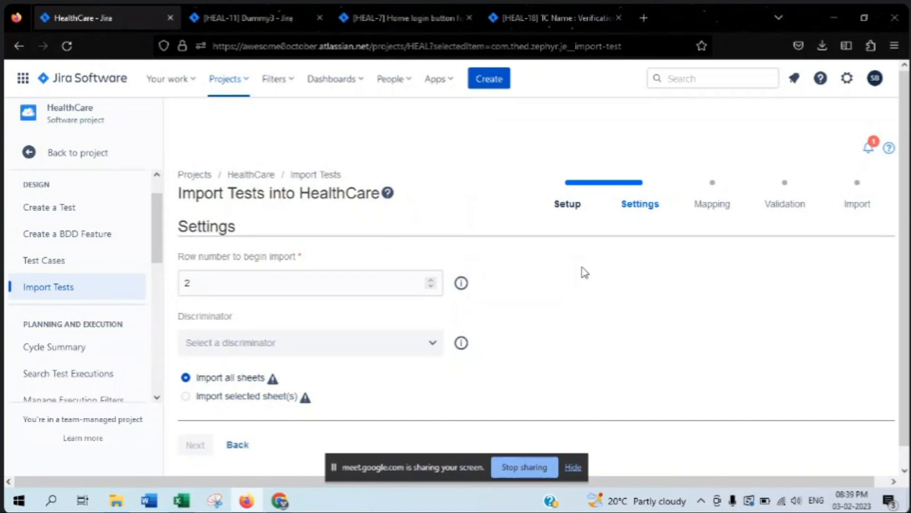
# - Switch to the Jira Import workbook in Excel, examine rows 101 and 266 further down the sheet, and return to the header row
pyautogui.moveTo(179, 505)
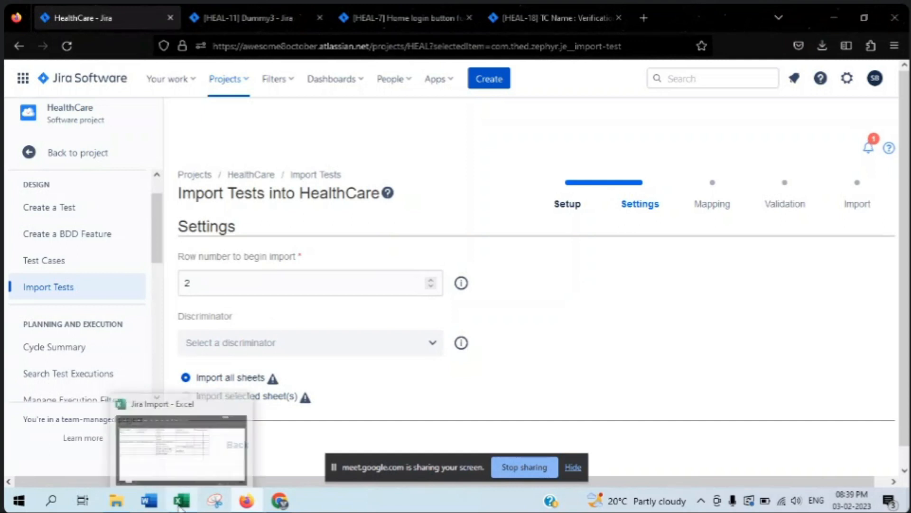
pyautogui.click(180, 464)
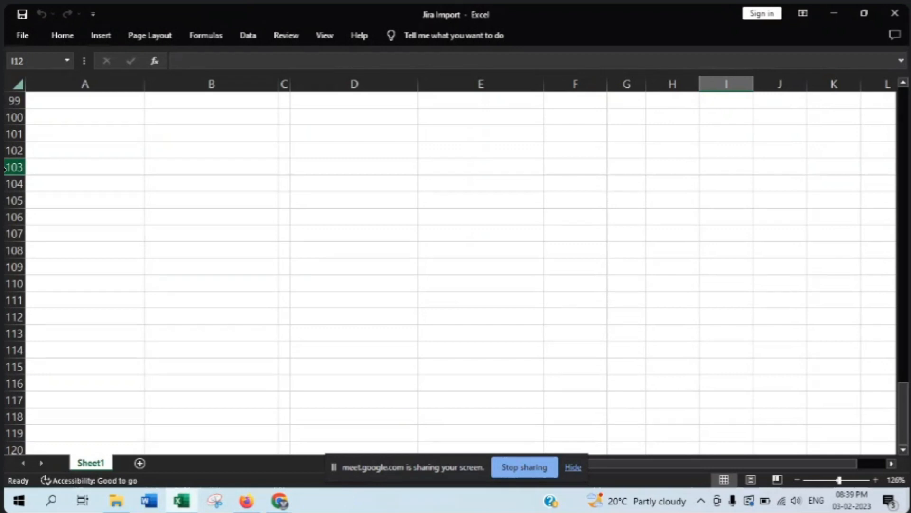
pyautogui.click(11, 134)
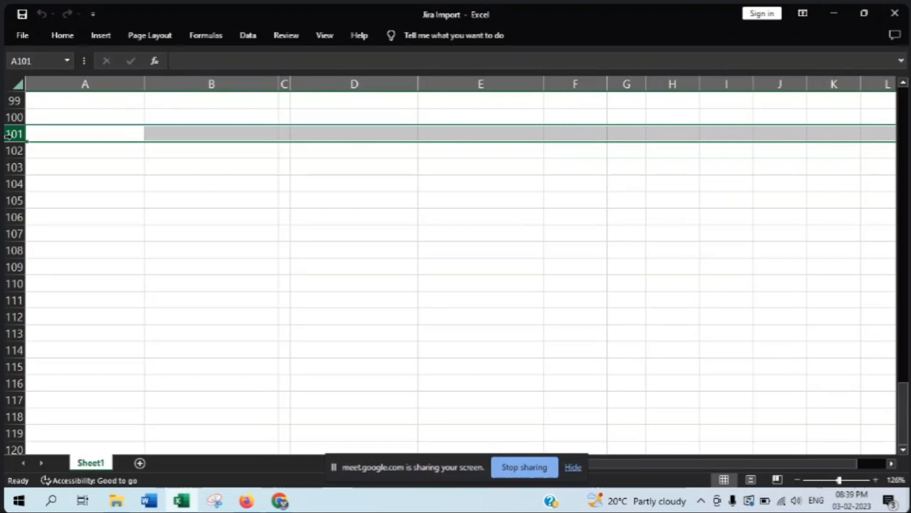
pyautogui.scroll(-20, 118, 337)
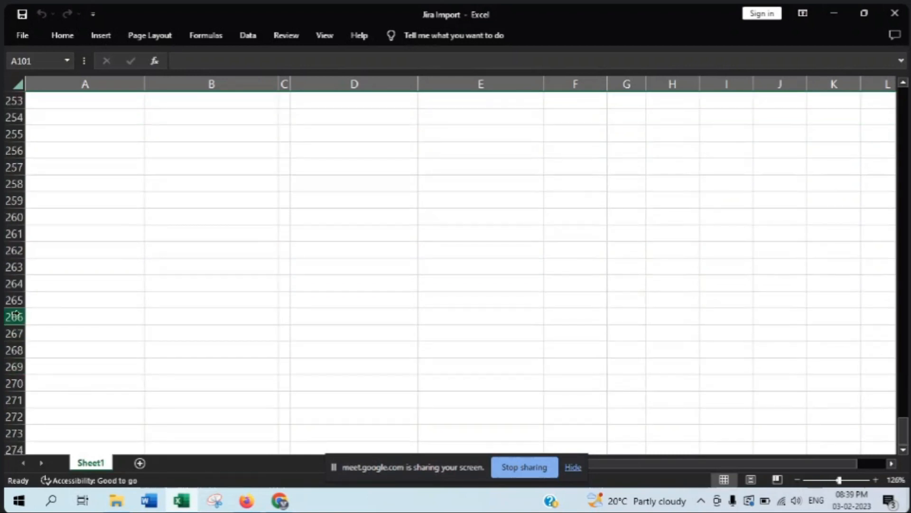
pyautogui.click(15, 317)
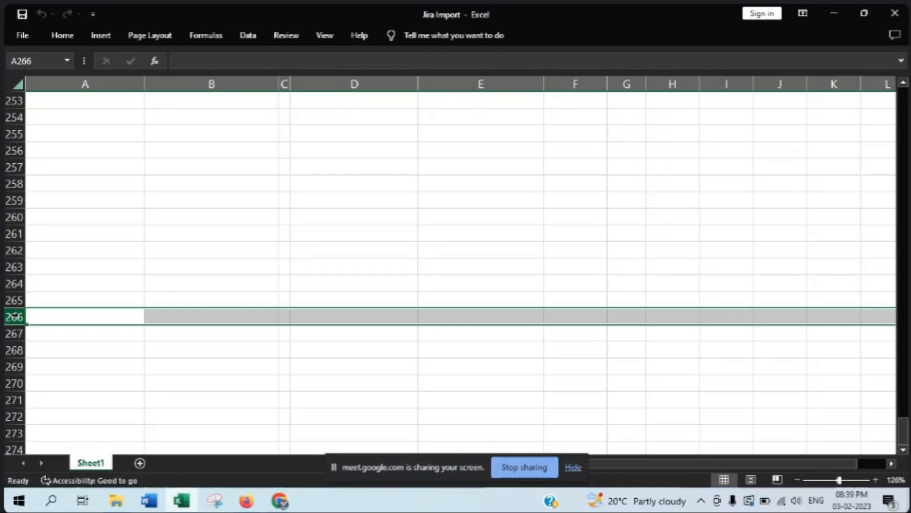
pyautogui.scroll(20, 14, 315)
pyautogui.scroll(19, 14, 316)
pyautogui.scroll(-20, 14, 316)
pyautogui.scroll(-20, 14, 315)
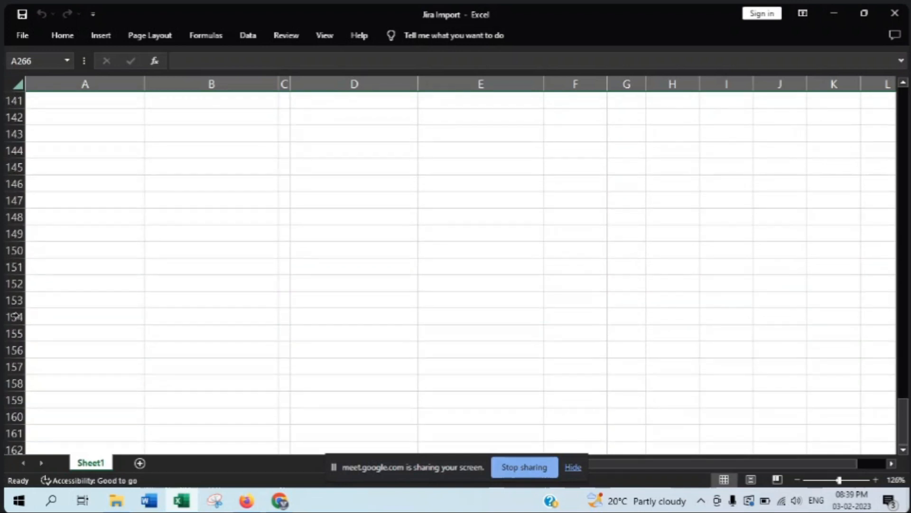
pyautogui.scroll(-9, 14, 312)
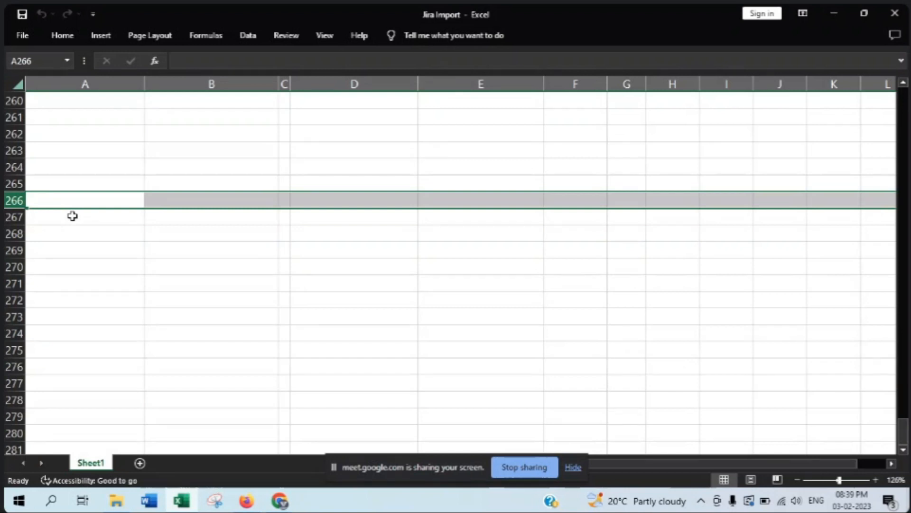
pyautogui.scroll(14, 170, 240)
pyautogui.scroll(-14, 165, 252)
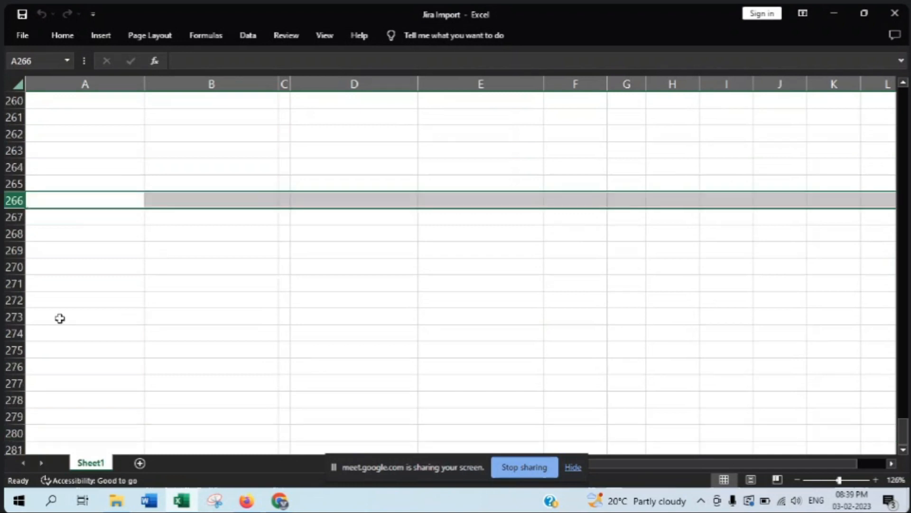
pyautogui.moveTo(904, 429); pyautogui.dragTo(903, 95)
pyautogui.click(159, 101)
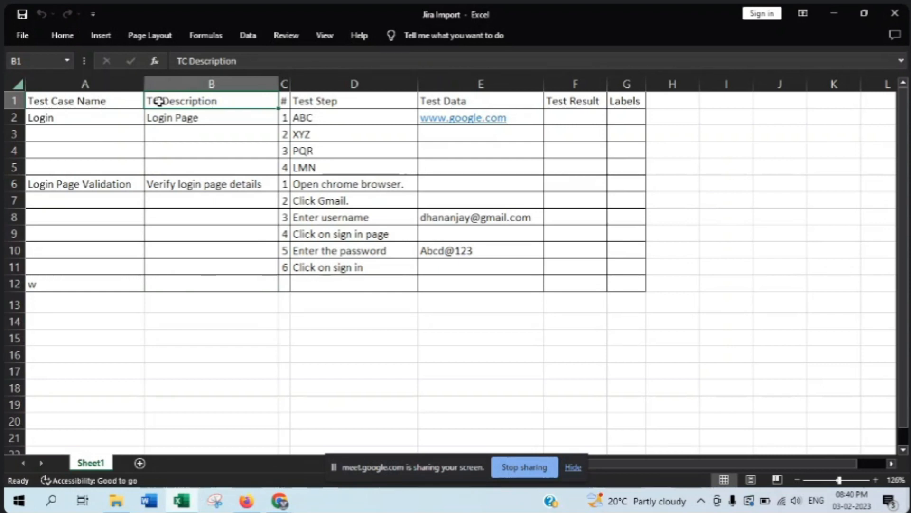
# - Return to the import settings in Firefox and review the Discriminator setting
pyautogui.hotkey('alt', 'Tab')
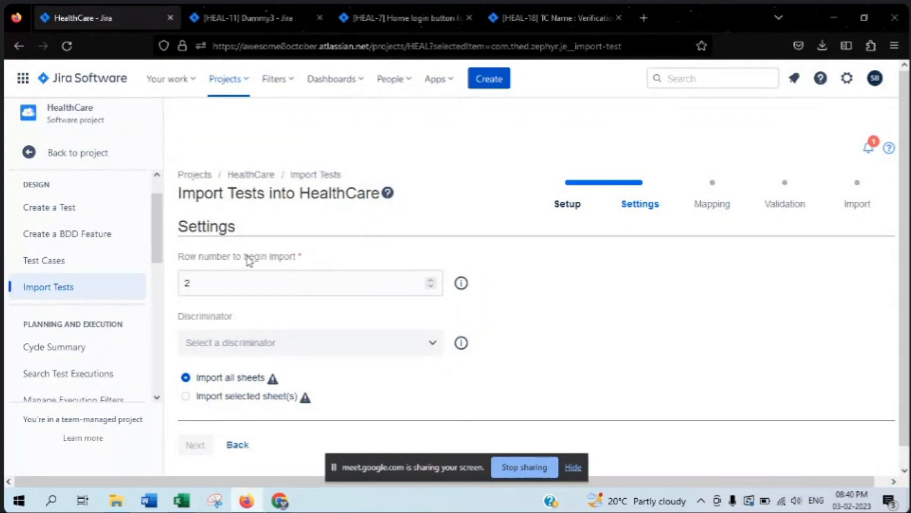
pyautogui.scroll(-1, 329, 322)
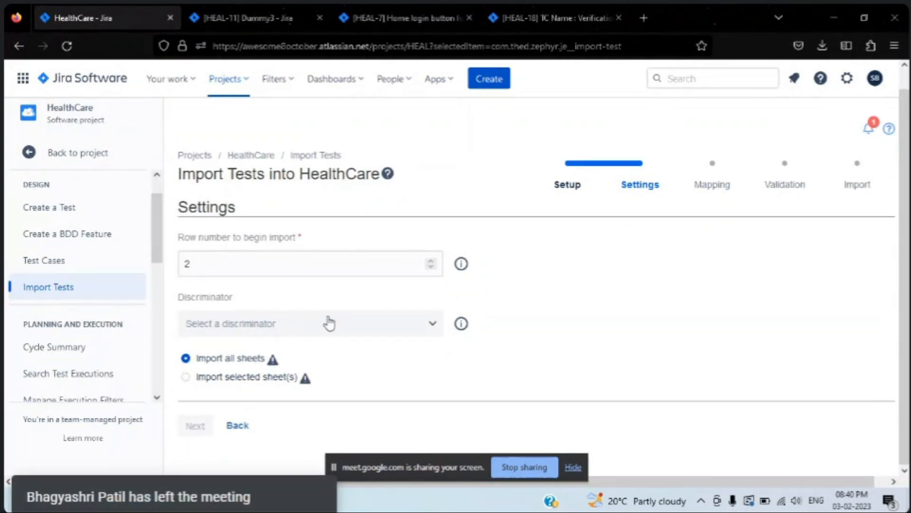
pyautogui.moveTo(261, 301); pyautogui.dragTo(300, 292)
pyautogui.click(297, 293)
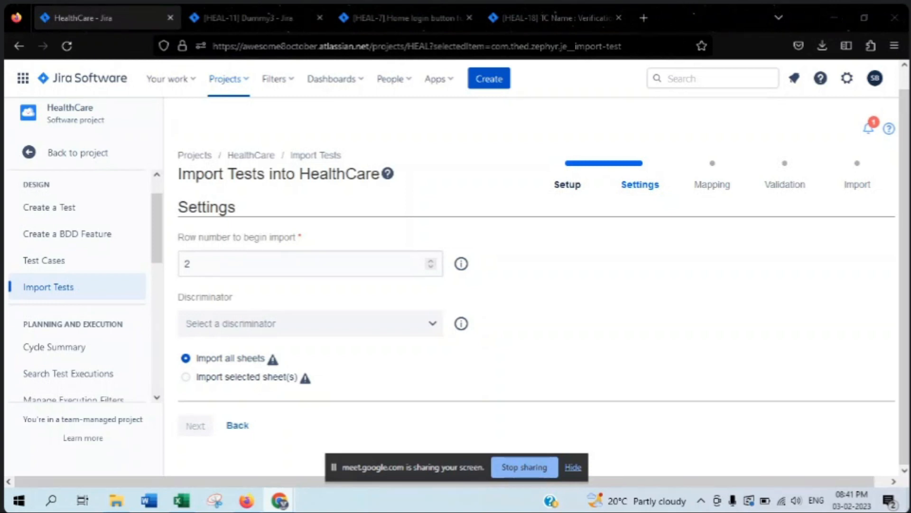
# - Switch to the Jira Import workbook in Excel and examine the Login and Login Page Validation entries under Test Case Name
pyautogui.hotkey('alt', 'Tab')
pyautogui.hotkey('alt', 'Tab')
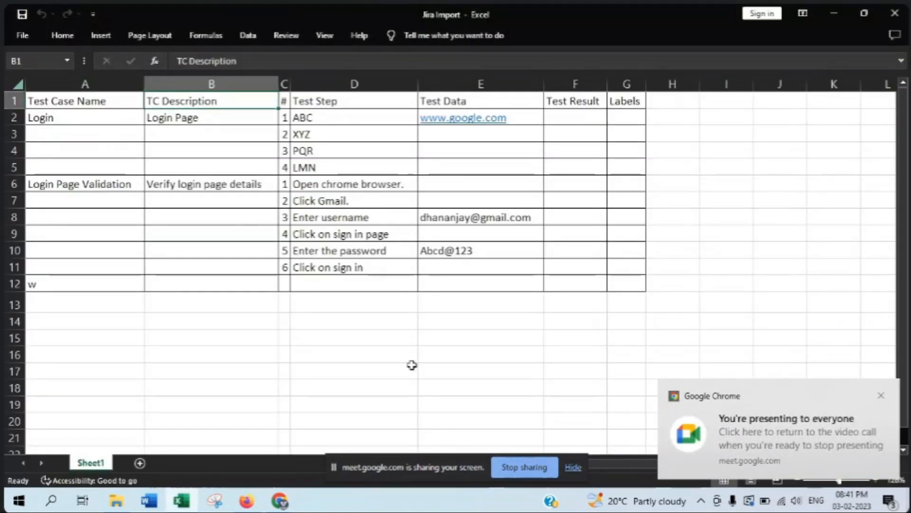
pyautogui.click(411, 365)
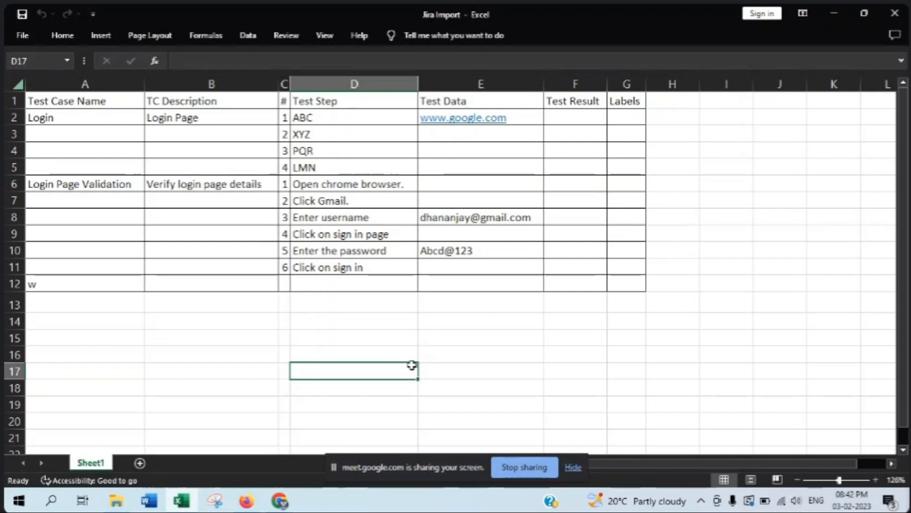
pyautogui.click(84, 124)
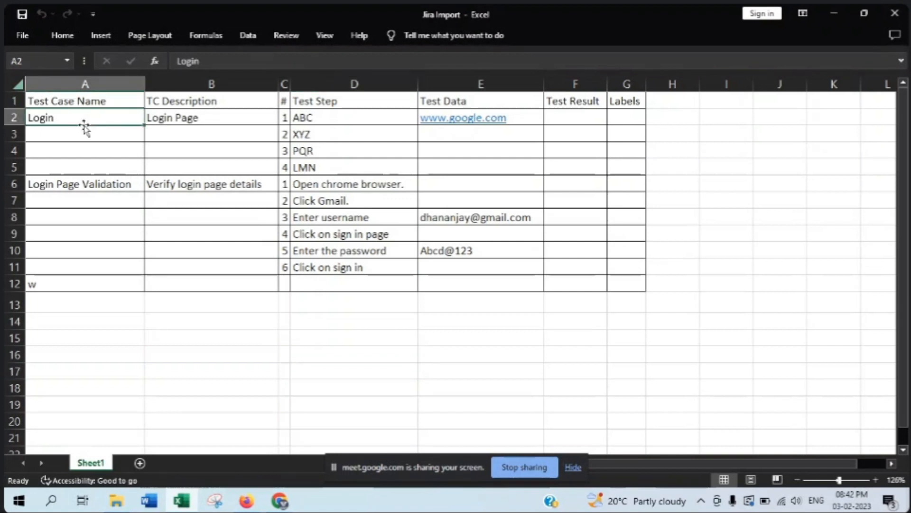
pyautogui.click(86, 182)
pyautogui.click(105, 216)
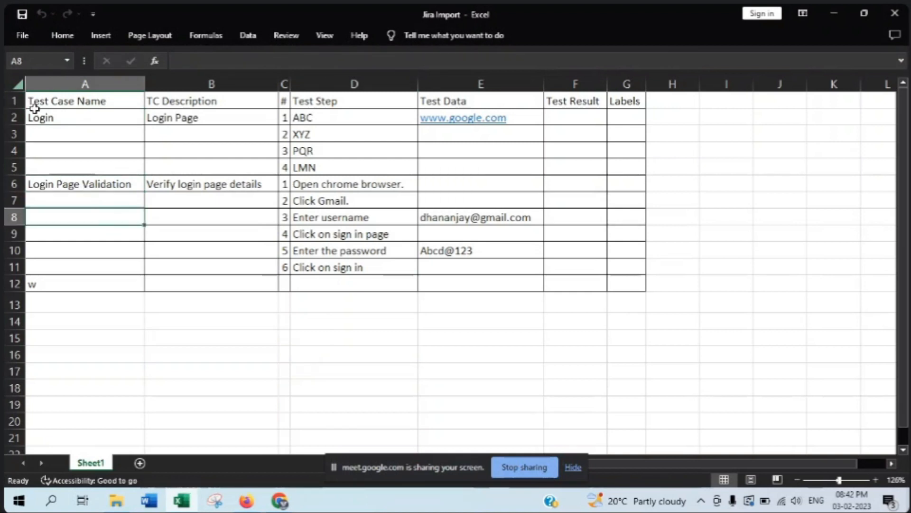
pyautogui.moveTo(37, 116); pyautogui.dragTo(618, 315)
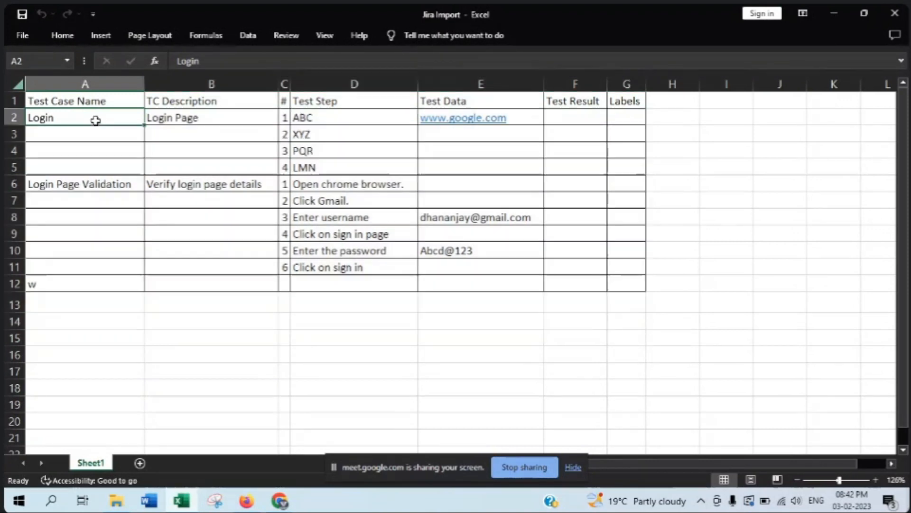
# - Compare the test case names with the Login case's first test step, and examine the data range A2:G11 covering both test cases
pyautogui.click(95, 121)
pyautogui.click(325, 119)
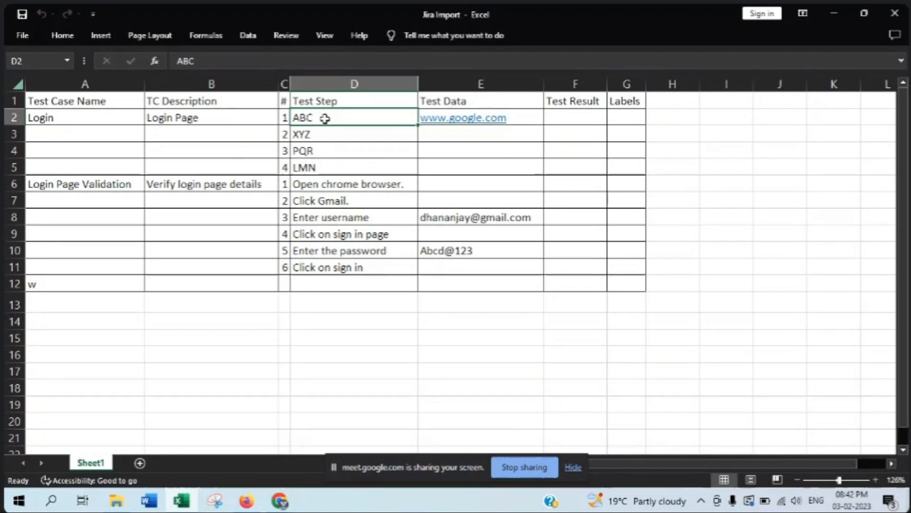
pyautogui.press('Left')
pyautogui.press('Left')
pyautogui.press('Left')
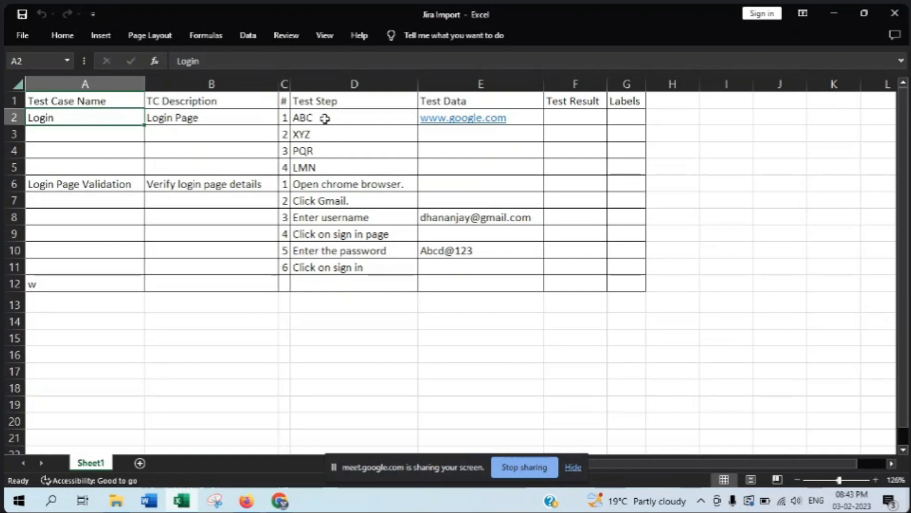
pyautogui.click(324, 118)
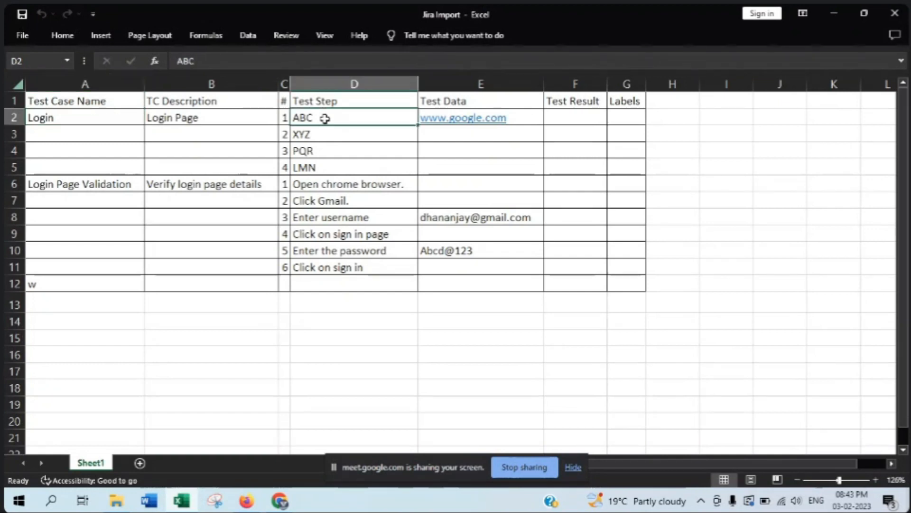
pyautogui.click(49, 122)
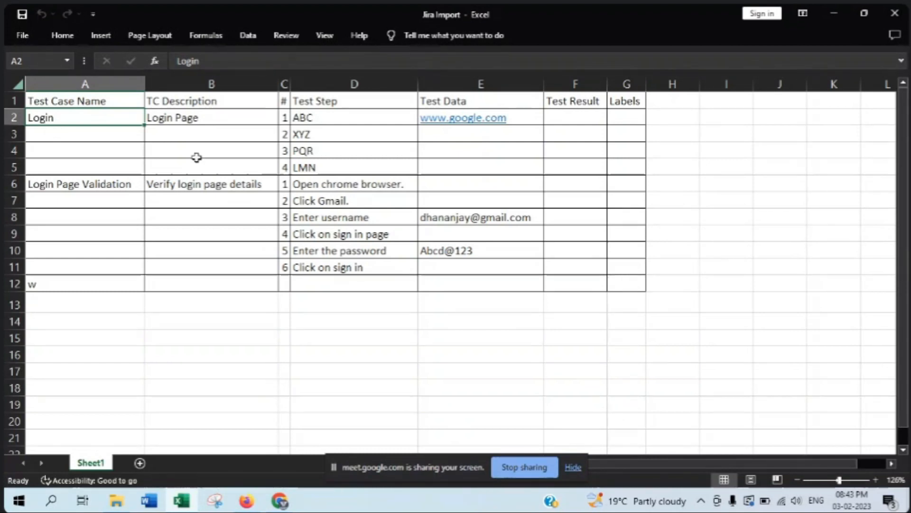
pyautogui.click(91, 185)
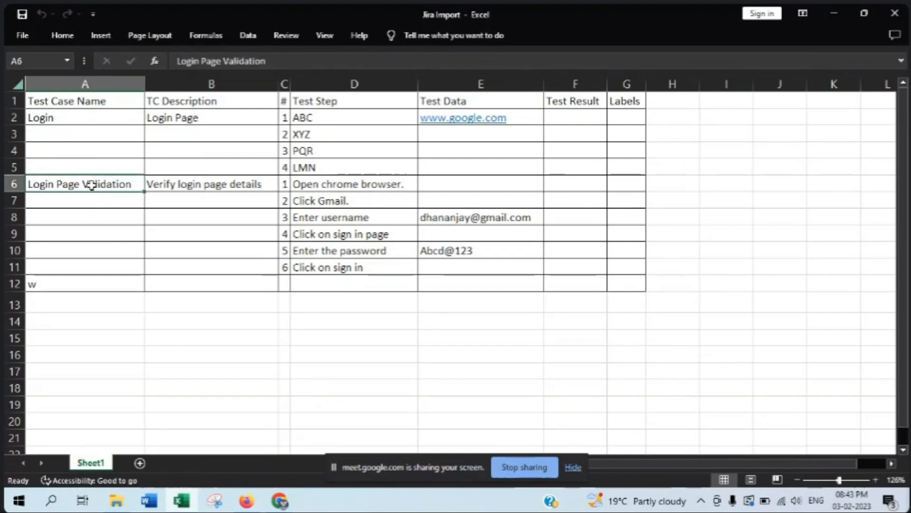
pyautogui.click(672, 180)
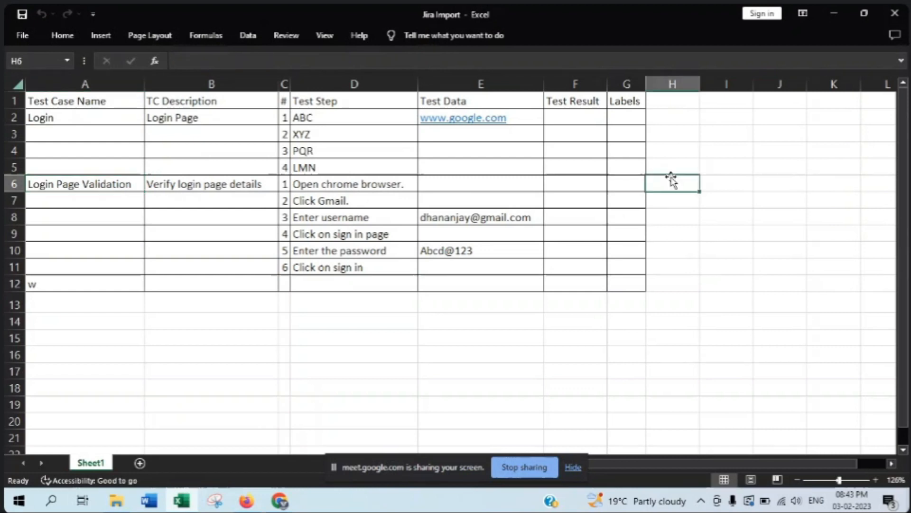
pyautogui.moveTo(70, 119); pyautogui.dragTo(631, 262)
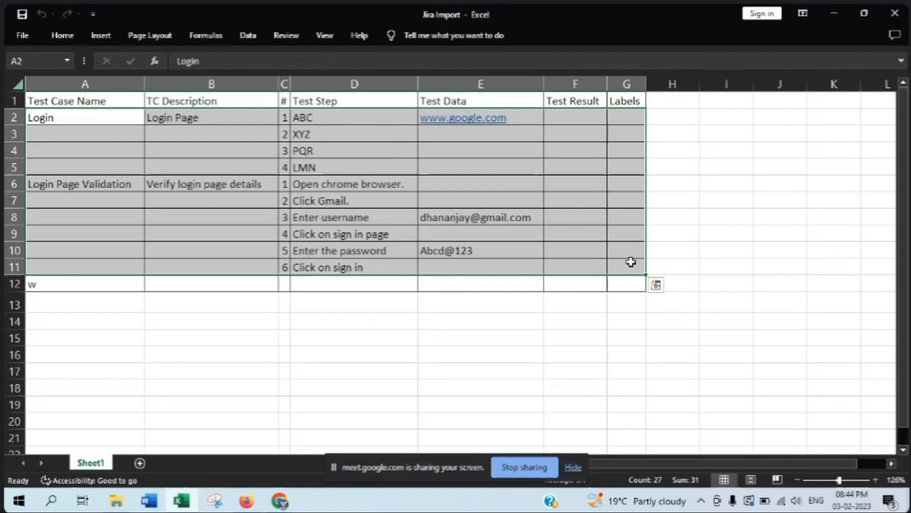
# - Switch to the import settings in Firefox and review the available Discriminator options
pyautogui.hotkey('alt', 'Tab')
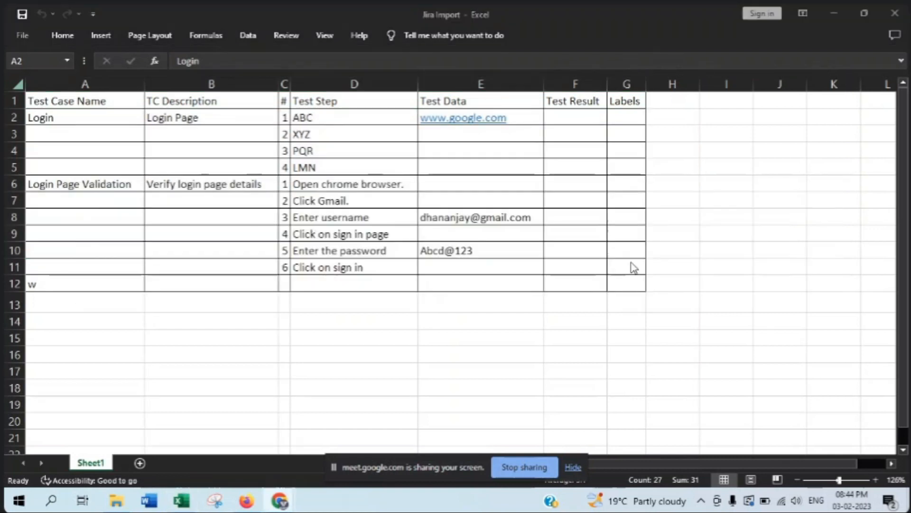
pyautogui.hotkey('alt', 'Tab')
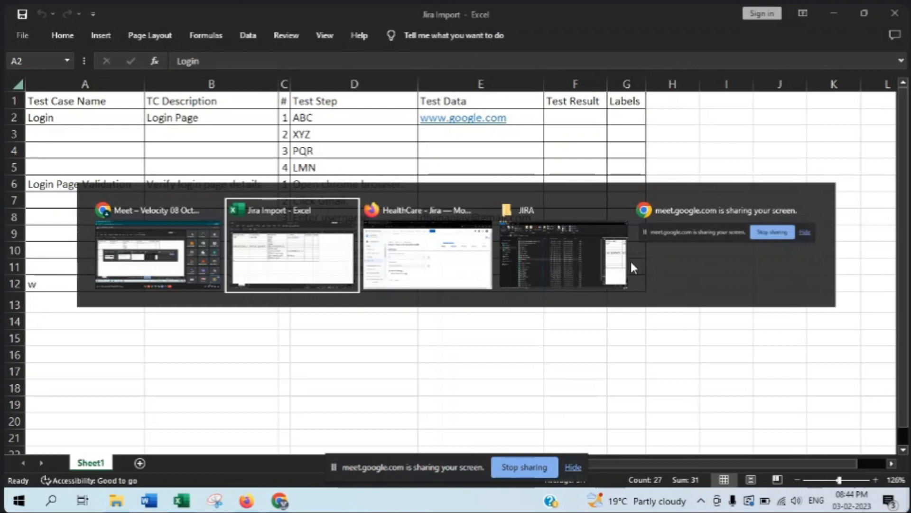
pyautogui.hotkey('alt', 'Tab')
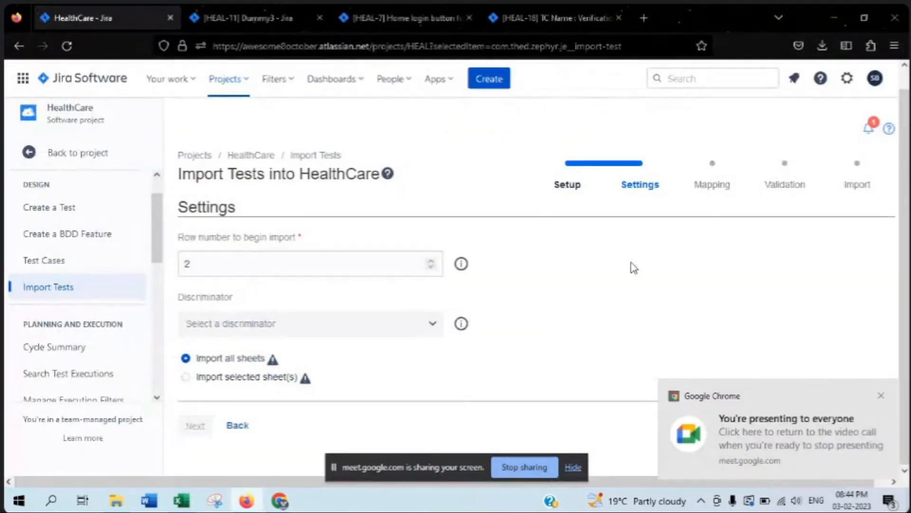
pyautogui.click(430, 325)
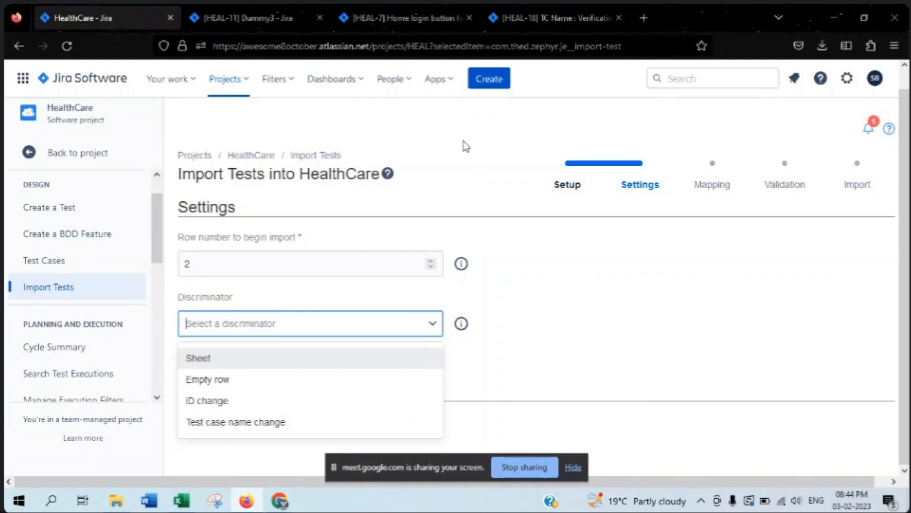
# - Switch to the Jira Import workbook in Excel and add four blank worksheets after Sheet1
pyautogui.click(182, 500)
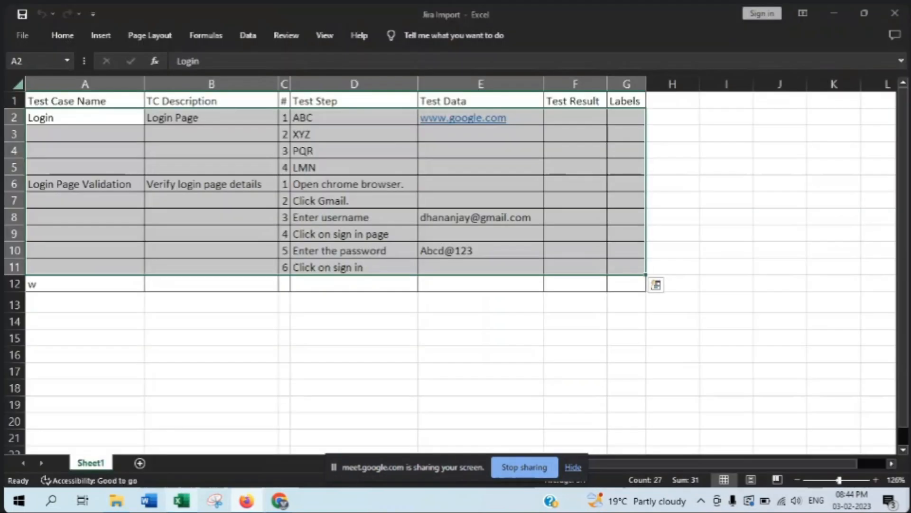
pyautogui.click(354, 370)
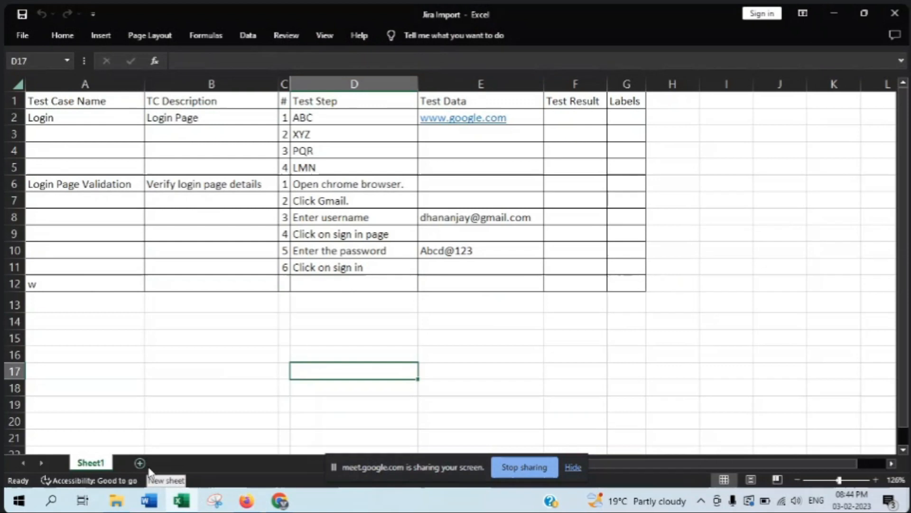
pyautogui.click(140, 463)
pyautogui.click(183, 463)
pyautogui.click(226, 462)
pyautogui.click(266, 462)
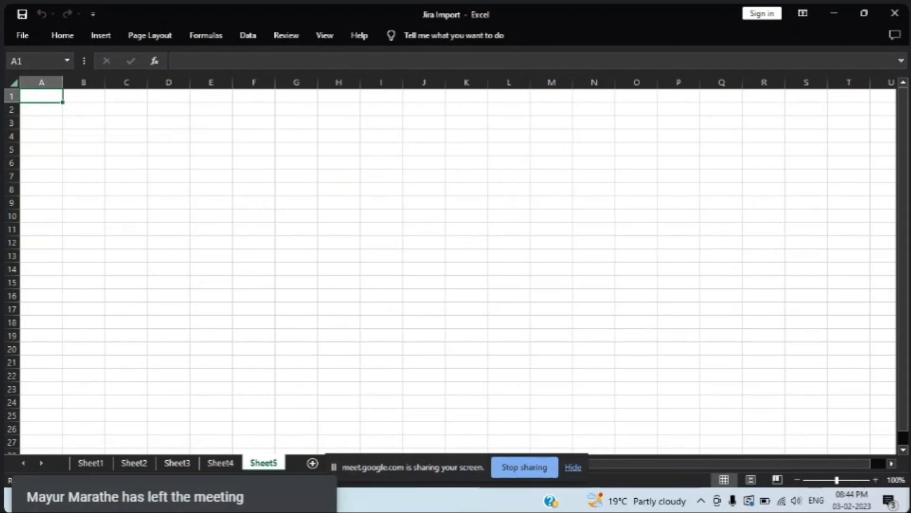
# - Return to the import settings in Firefox and set the Discriminator to Sheet
pyautogui.click(237, 504)
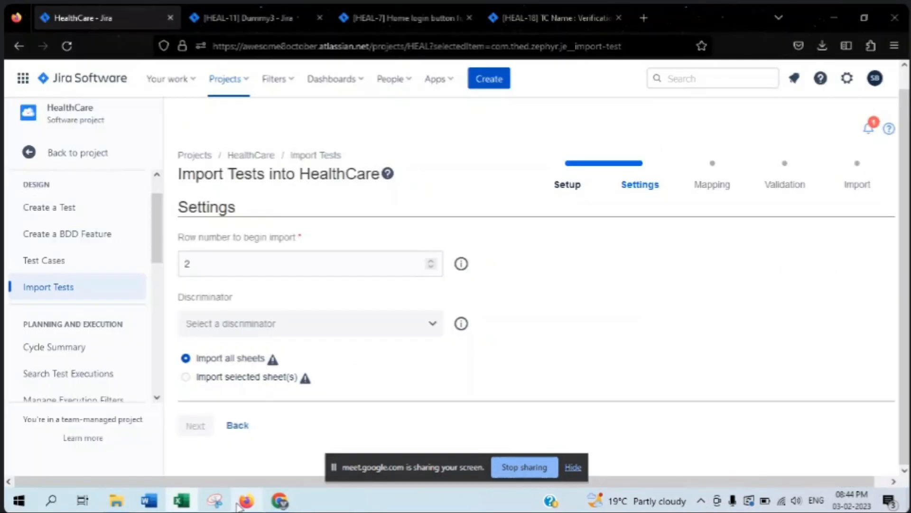
pyautogui.click(204, 324)
pyautogui.click(200, 360)
pyautogui.click(565, 364)
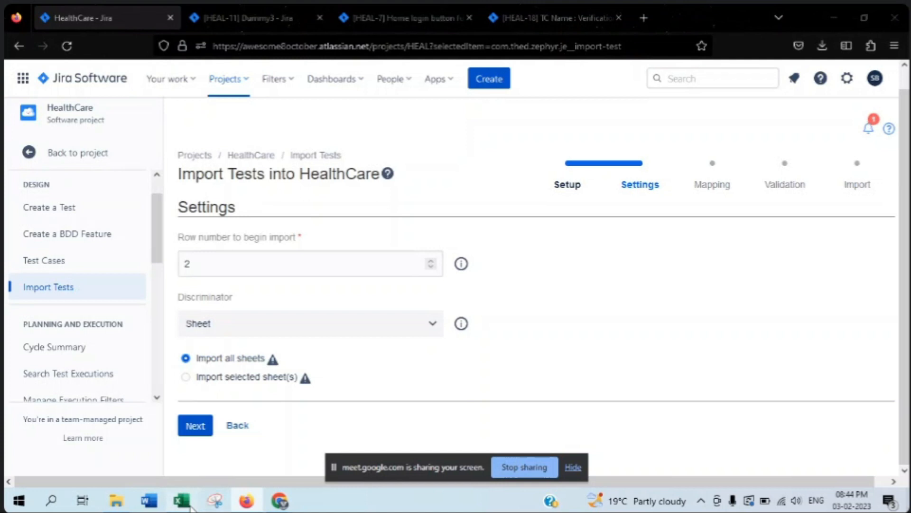
# - Switch to the Jira Import workbook in Excel, examine Sheet1 from its header row onward, and look through Sheet2 to Sheet5
pyautogui.click(181, 501)
pyautogui.click(90, 462)
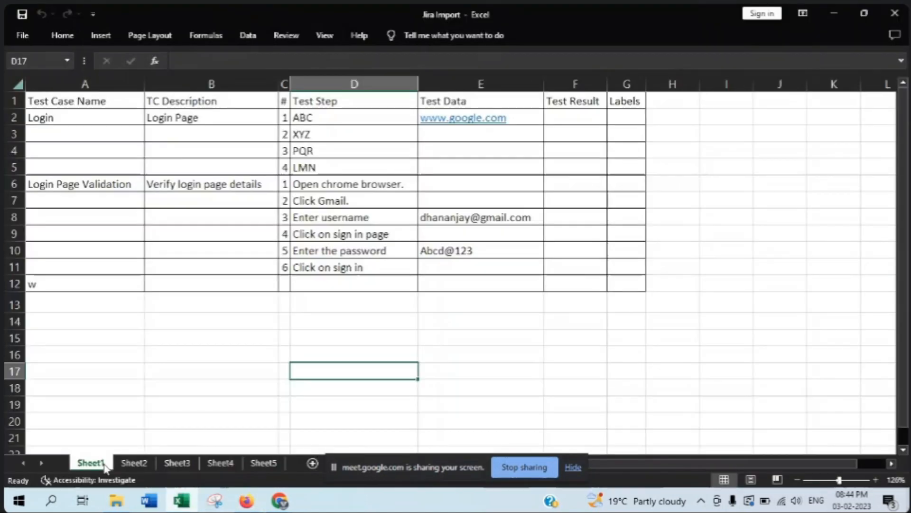
pyautogui.moveTo(49, 100); pyautogui.dragTo(842, 433)
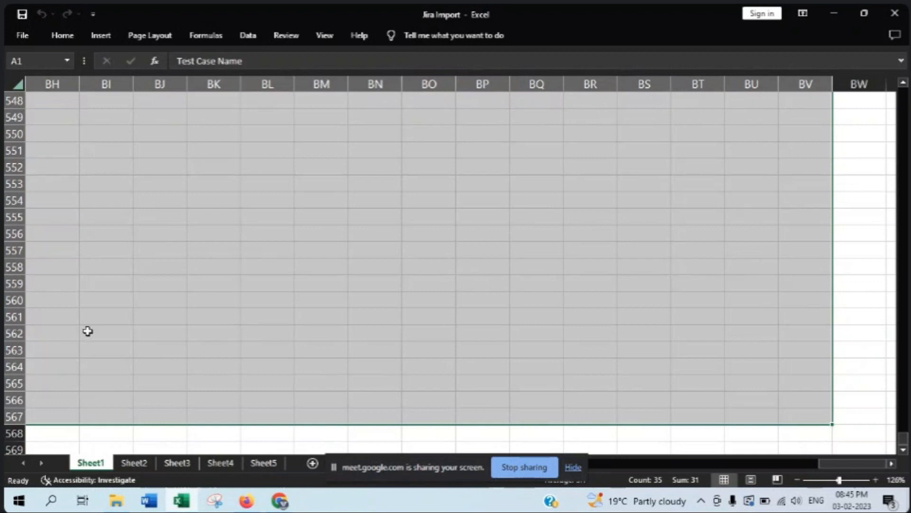
pyautogui.click(135, 464)
pyautogui.click(177, 464)
pyautogui.click(220, 464)
pyautogui.click(264, 464)
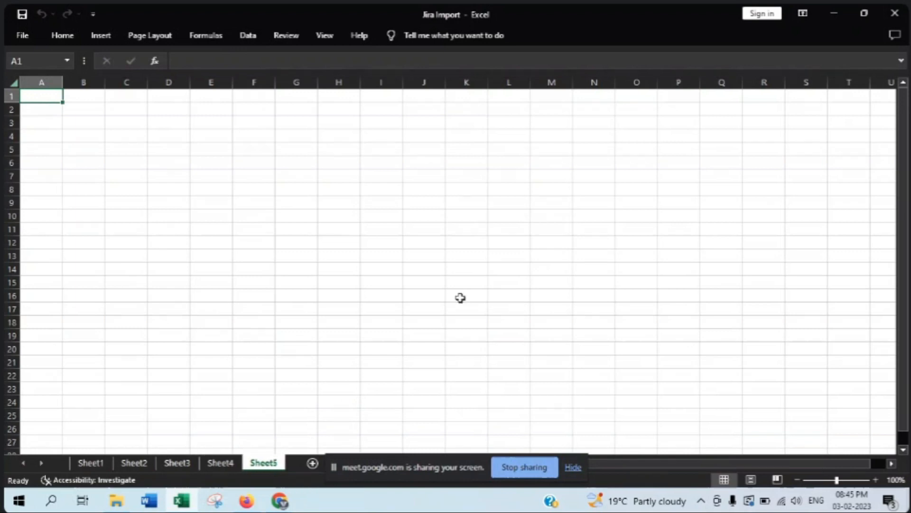
# - Insert four more blank worksheets between Sheet1 and Sheet2
pyautogui.click(89, 462)
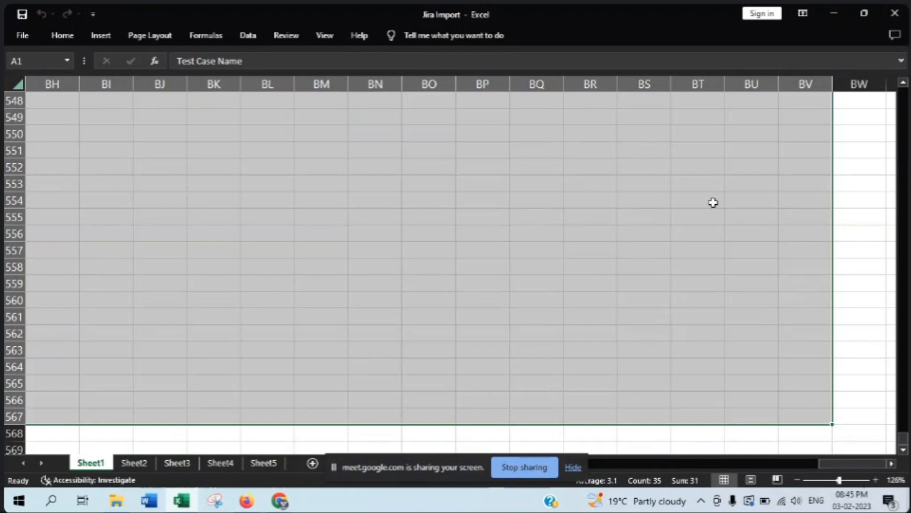
pyautogui.click(307, 463)
pyautogui.moveTo(439, 467); pyautogui.dragTo(678, 332)
pyautogui.click(355, 463)
pyautogui.click(398, 463)
pyautogui.click(443, 464)
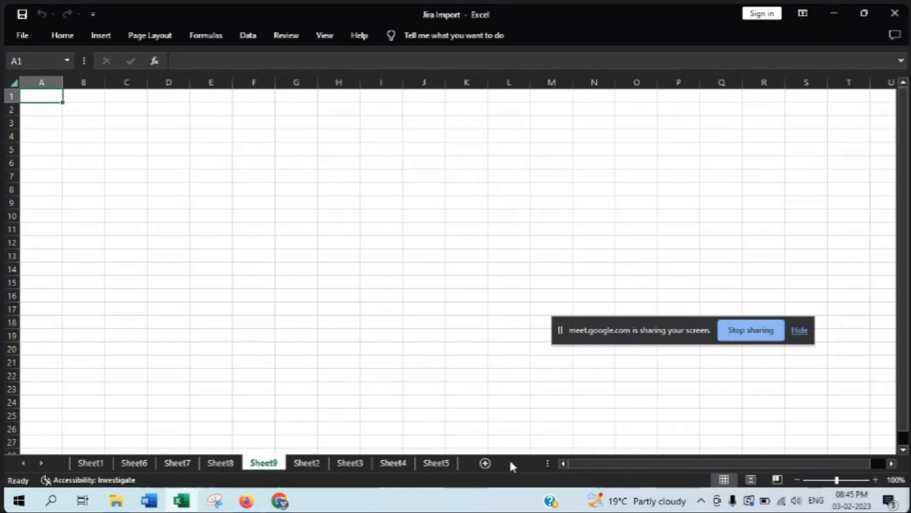
pyautogui.click(467, 256)
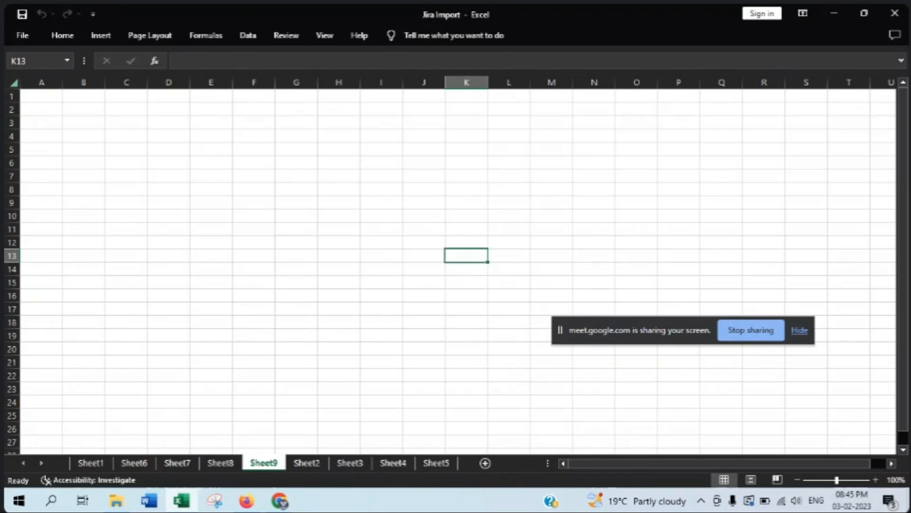
pyautogui.click(403, 259)
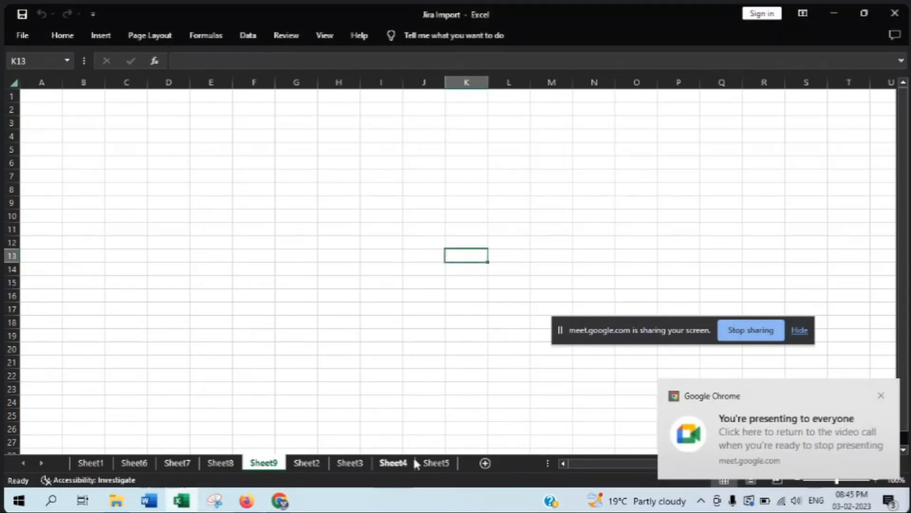
# - Return to the start of Sheet1 and examine the Test Case Name and TC Description cells in rows 3 and 6
pyautogui.click(90, 463)
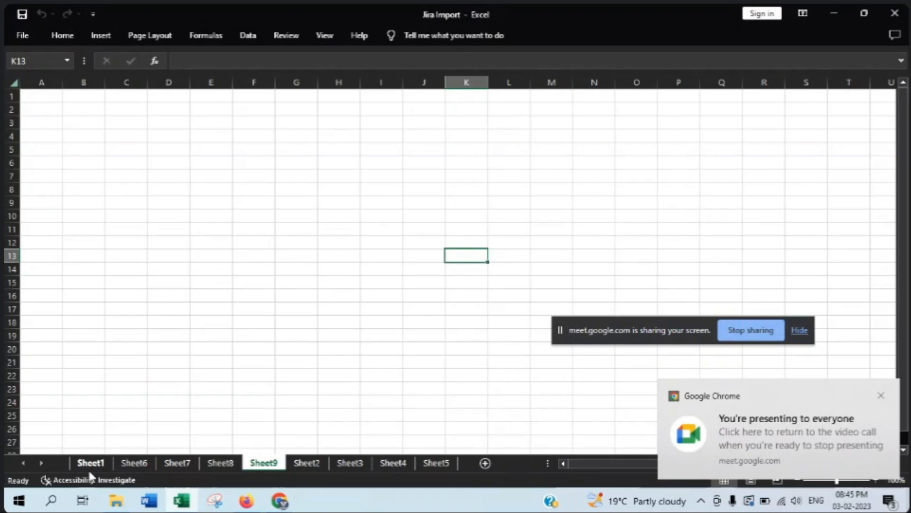
pyautogui.scroll(20, 167, 361)
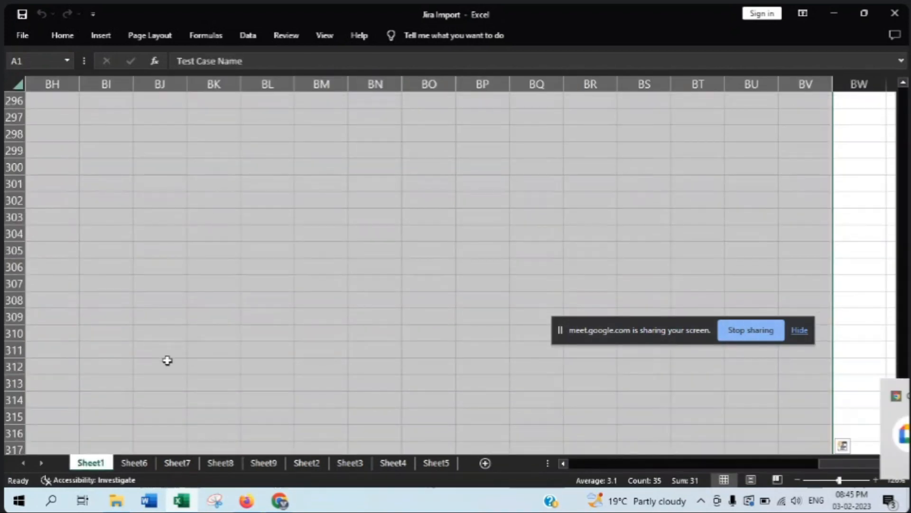
pyautogui.moveTo(904, 439); pyautogui.dragTo(894, 167)
pyautogui.moveTo(841, 457); pyautogui.dragTo(543, 481)
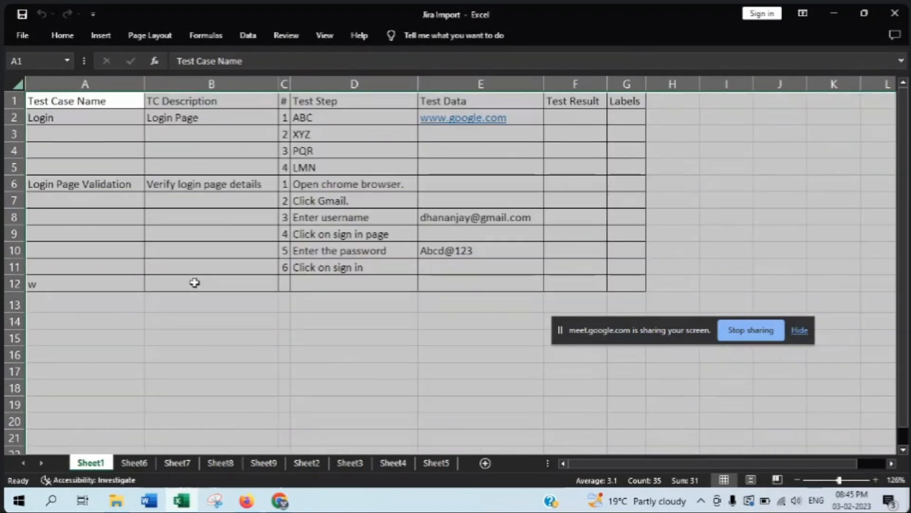
pyautogui.click(153, 354)
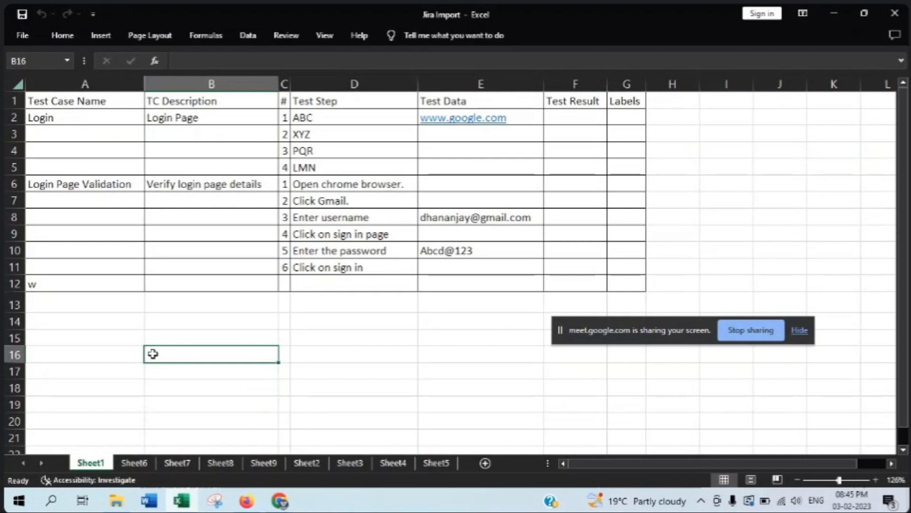
pyautogui.click(231, 255)
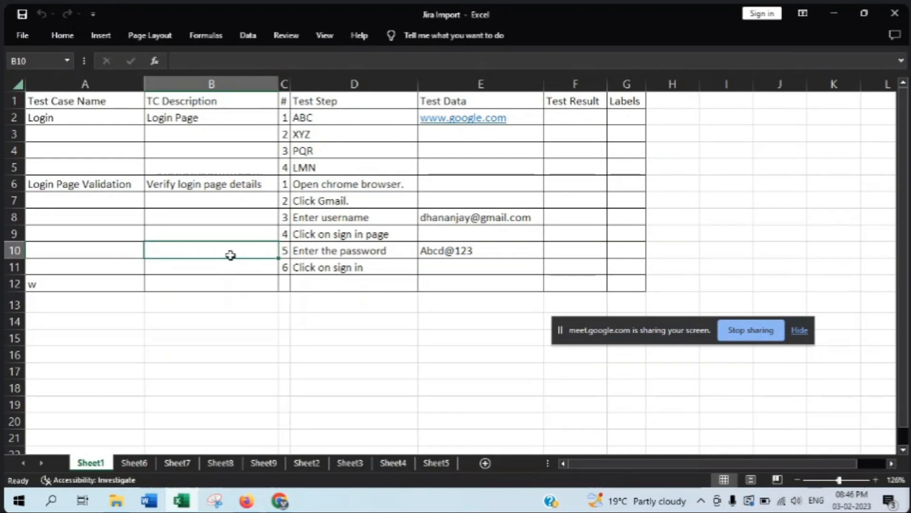
pyautogui.moveTo(100, 138); pyautogui.dragTo(180, 135)
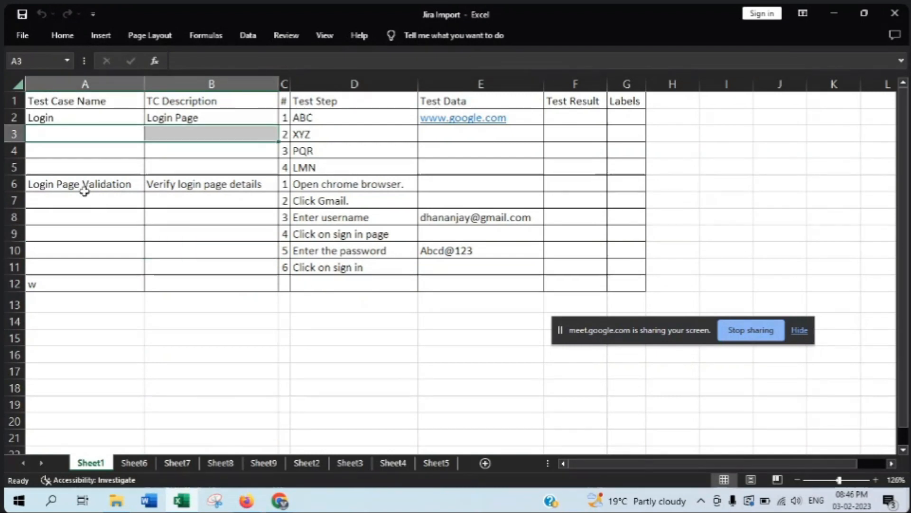
pyautogui.moveTo(84, 190); pyautogui.dragTo(265, 192)
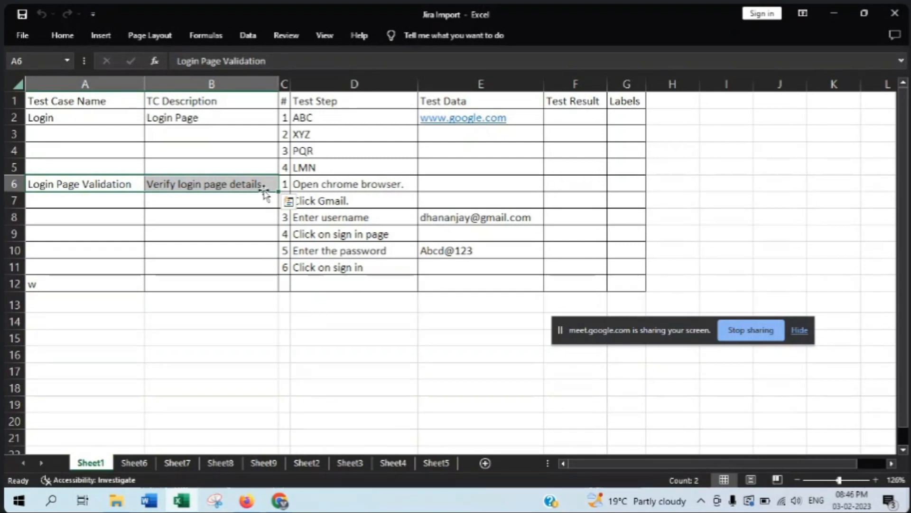
pyautogui.click(136, 406)
pyautogui.click(282, 371)
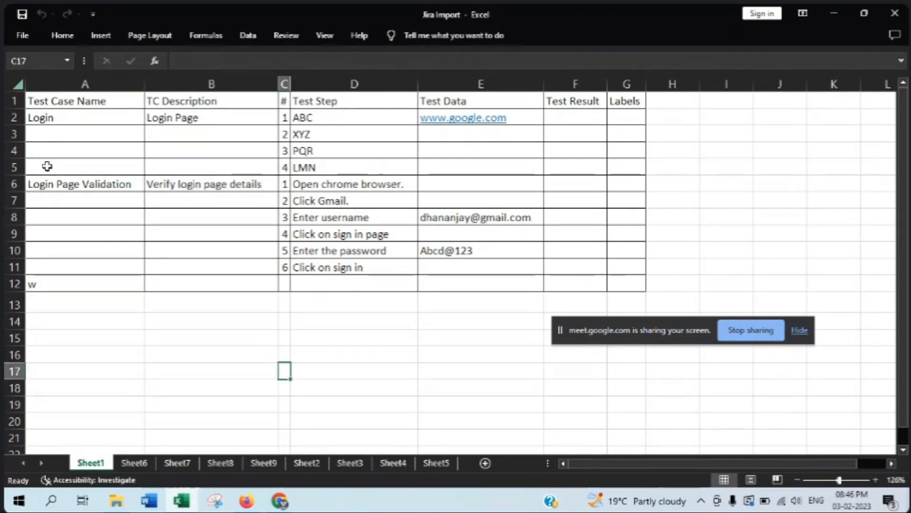
# - Examine the extent of Sheet1's data using the ranges A1:J43, A2:K21 and A1:D11
pyautogui.click(46, 105)
pyautogui.moveTo(46, 105); pyautogui.dragTo(799, 471)
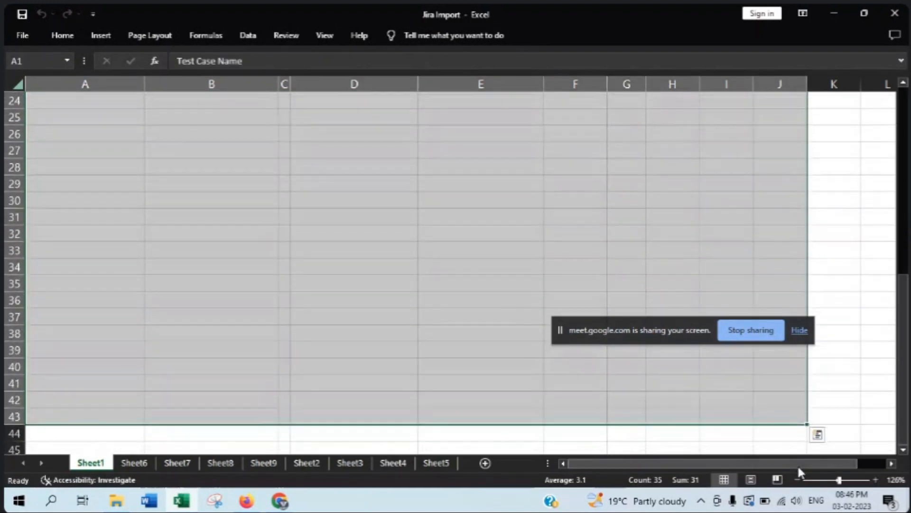
pyautogui.click(424, 301)
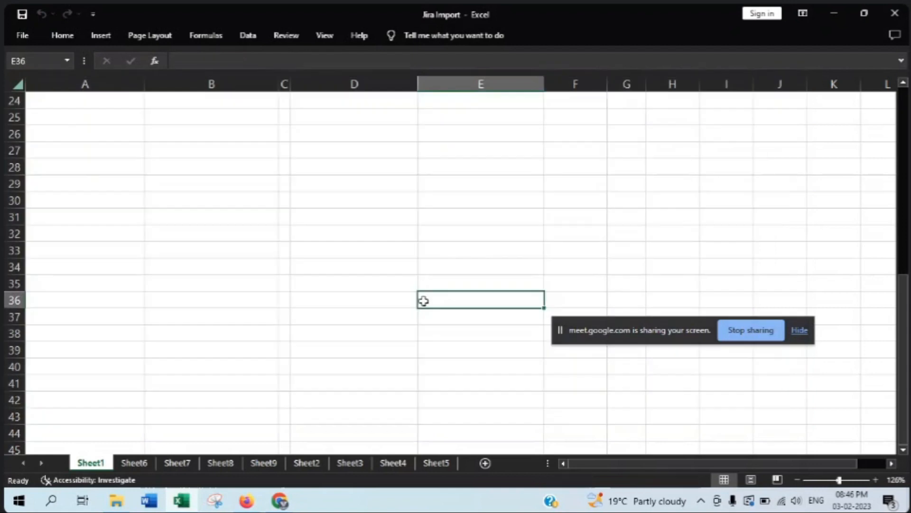
pyautogui.scroll(8, 291, 284)
pyautogui.moveTo(73, 117); pyautogui.dragTo(846, 439)
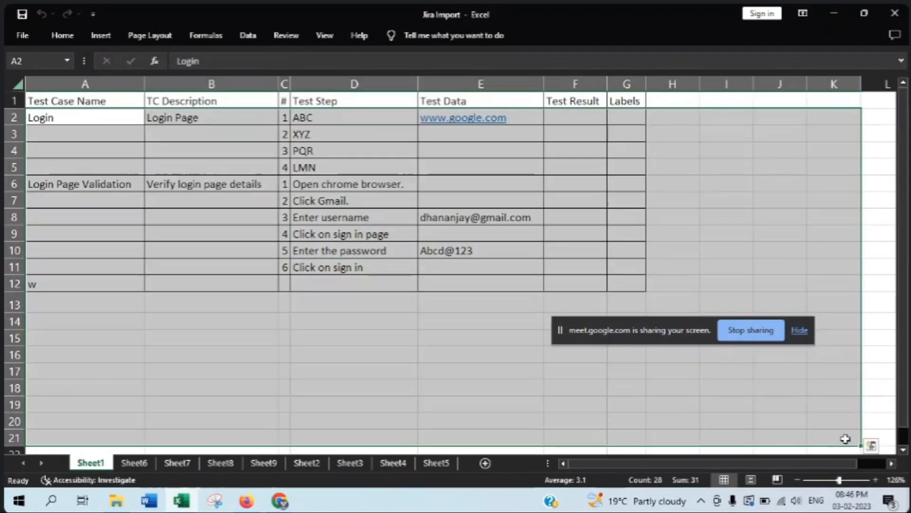
pyautogui.click(212, 304)
pyautogui.moveTo(66, 101); pyautogui.dragTo(353, 267)
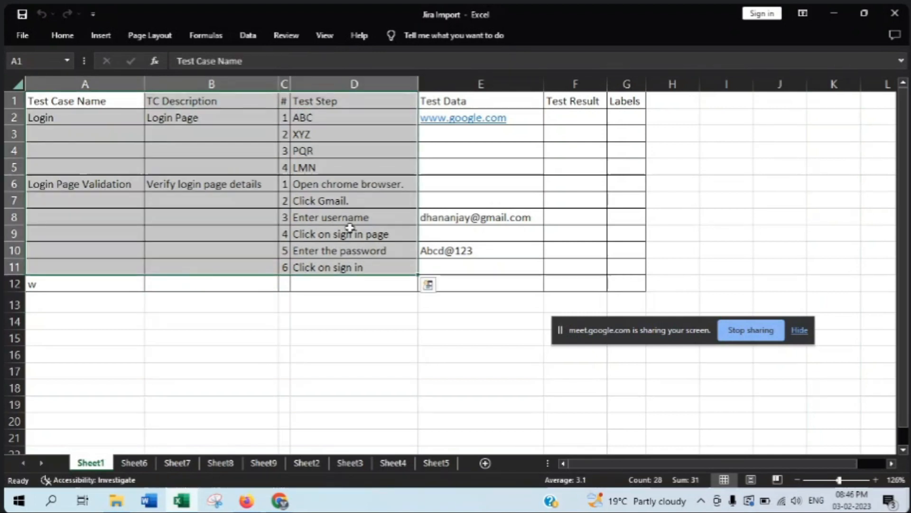
pyautogui.click(155, 322)
# - Look through the added blank worksheets and return to the test cases on Sheet1
pyautogui.click(135, 463)
pyautogui.click(221, 463)
pyautogui.click(290, 463)
pyautogui.click(263, 463)
pyautogui.click(350, 463)
pyautogui.click(393, 463)
pyautogui.click(436, 464)
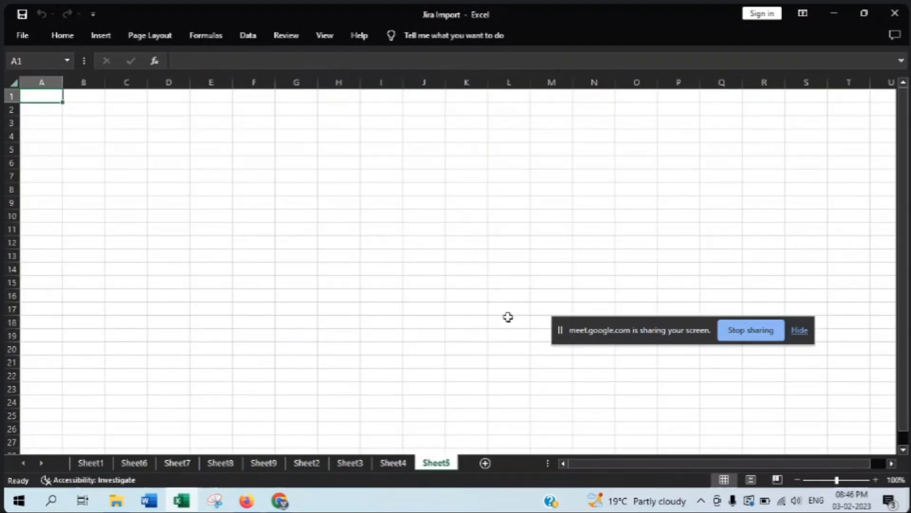
pyautogui.click(264, 462)
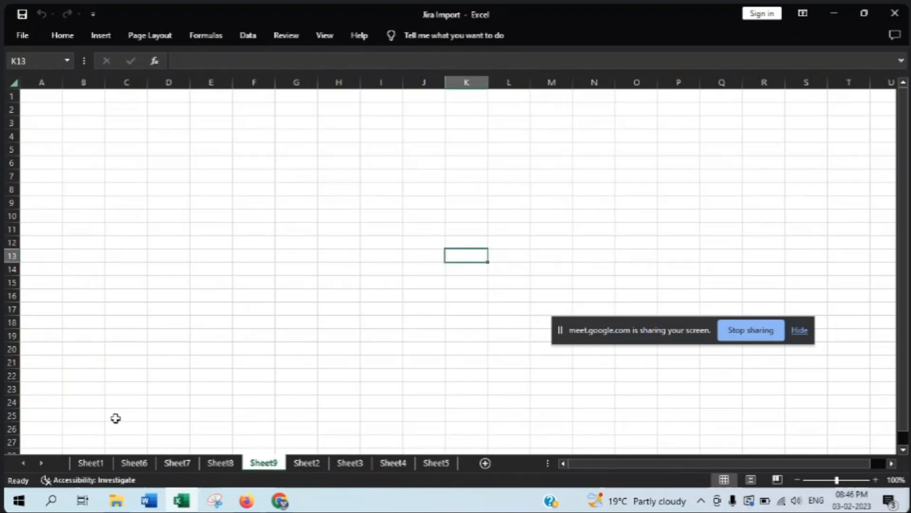
pyautogui.click(91, 463)
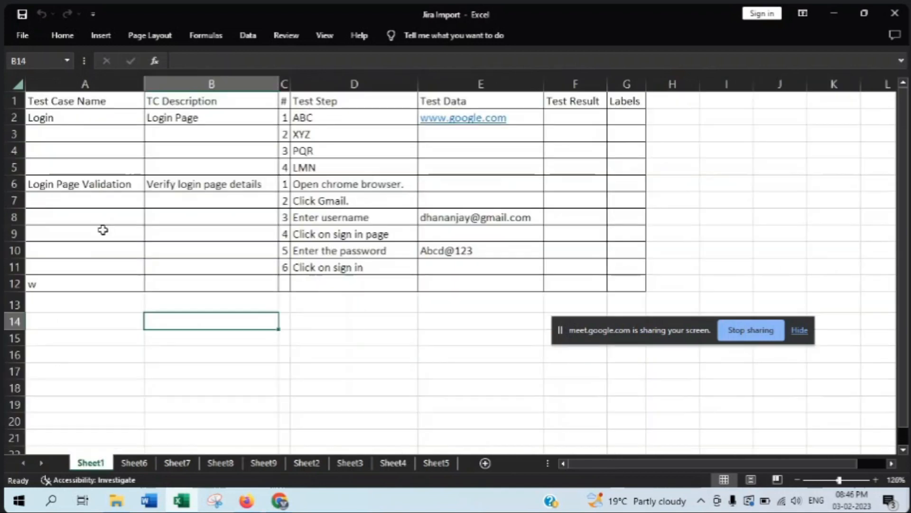
pyautogui.click(309, 367)
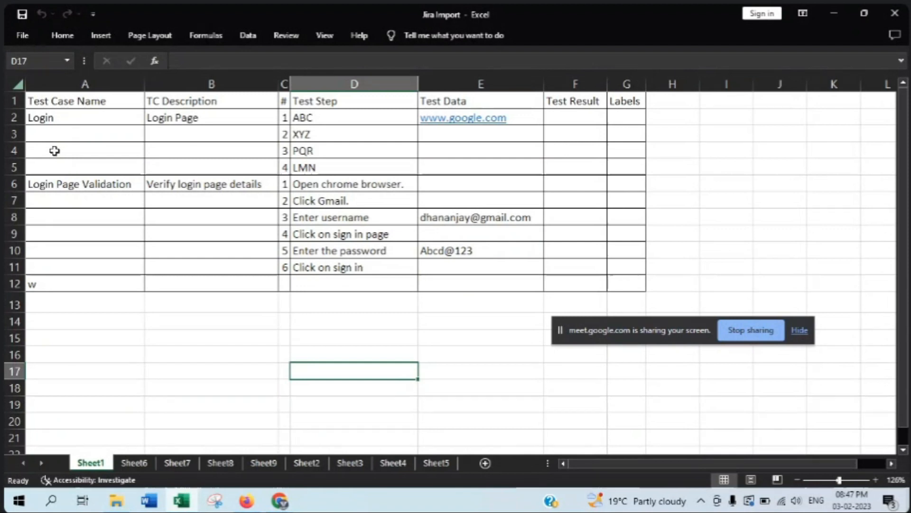
# - Switch to the import settings in Firefox and set the Discriminator to Empty row
pyautogui.hotkey('alt', 'Tab')
pyautogui.hotkey('alt', 'Tab')
pyautogui.press('Tab')
pyautogui.press('Tab')
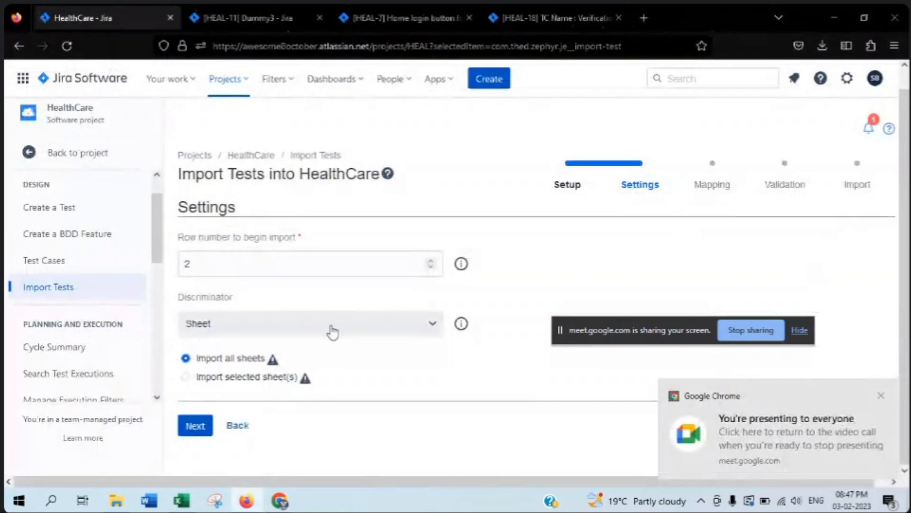
pyautogui.click(333, 333)
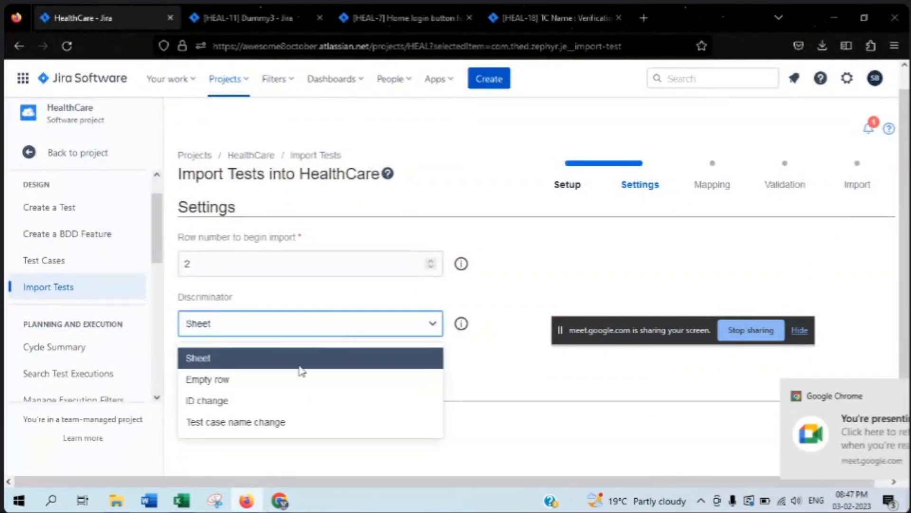
pyautogui.click(296, 383)
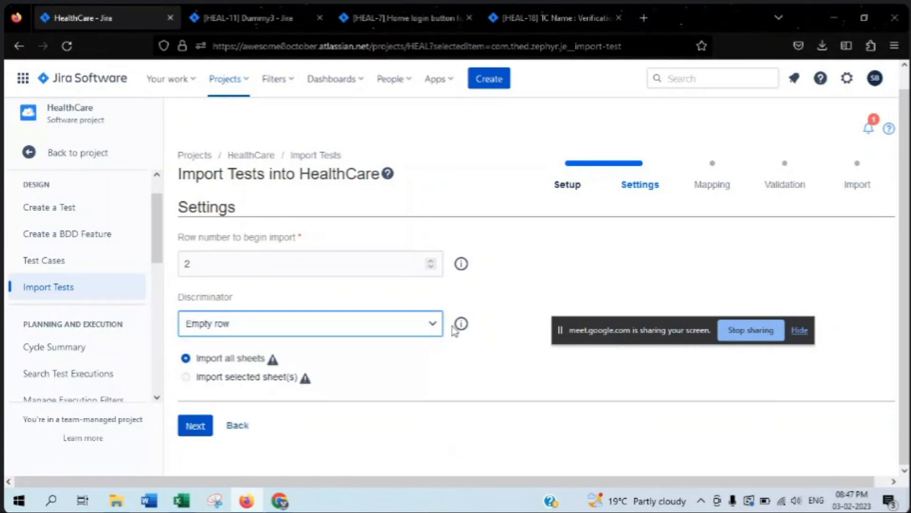
# - Switch to the Jira Import workbook in Excel and insert a blank row above the Login Page Validation test case
pyautogui.click(181, 501)
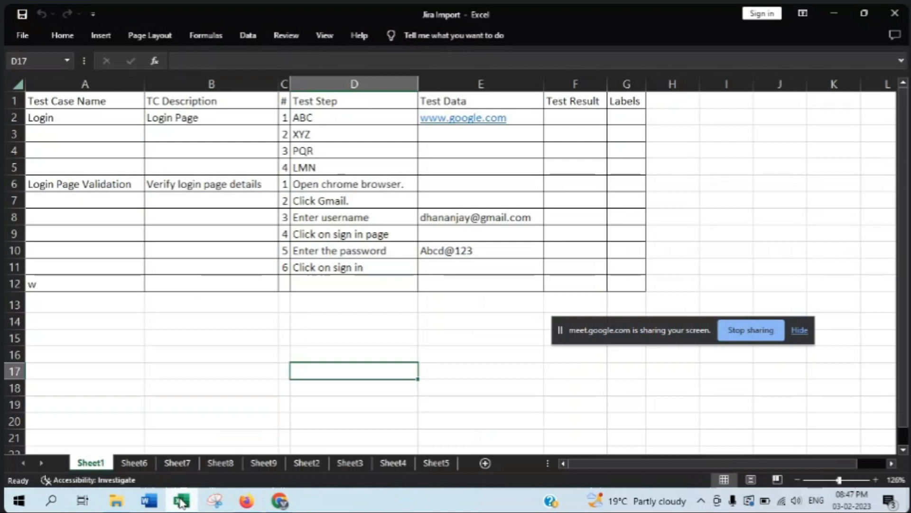
pyautogui.click(10, 183)
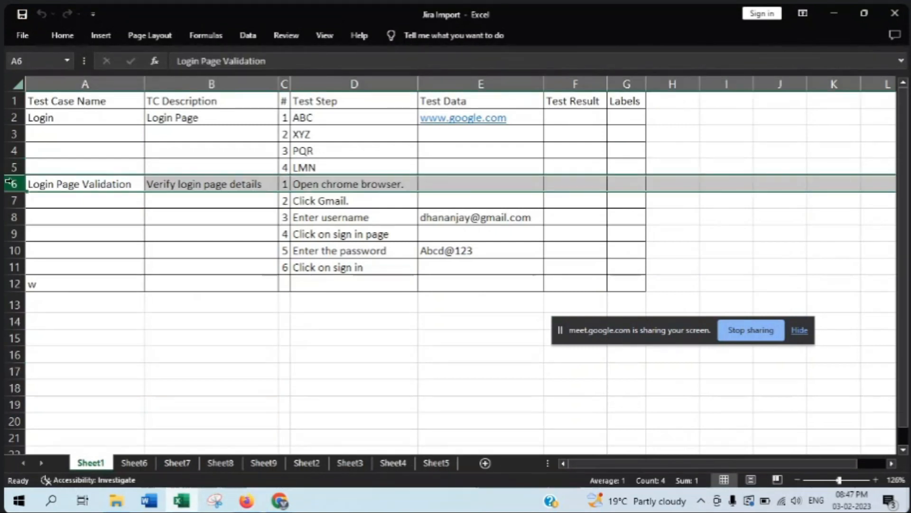
pyautogui.hotkey('ctrl', 'shift', '+')
pyautogui.click(258, 297)
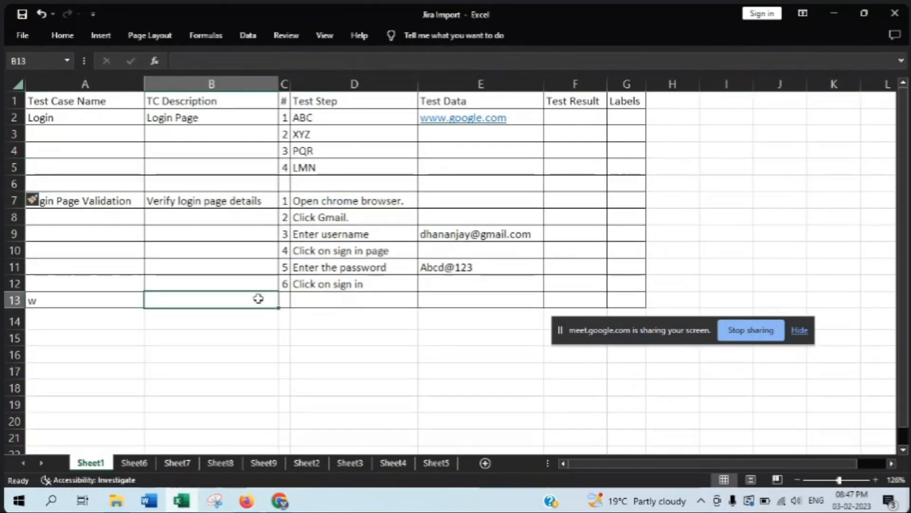
# - Insert a blank row above the row containing "w" on Sheet1
pyautogui.click(15, 300)
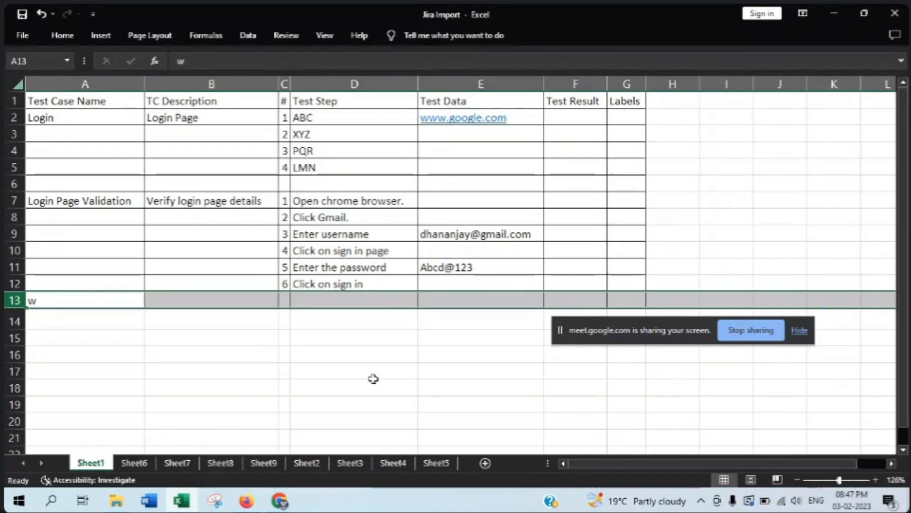
pyautogui.hotkey('ctrl', 'shift', '+')
pyautogui.click(878, 266)
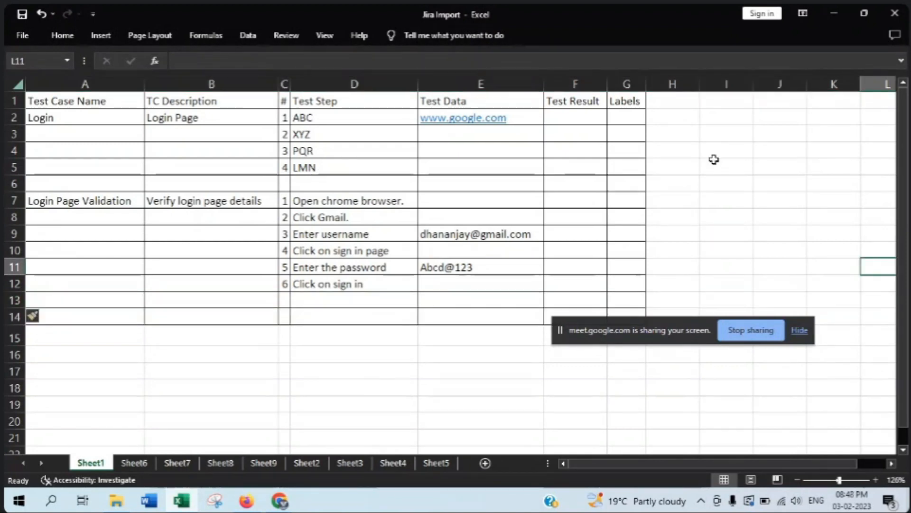
pyautogui.click(229, 385)
pyautogui.scroll(-4, 201, 351)
pyautogui.scroll(4, 201, 352)
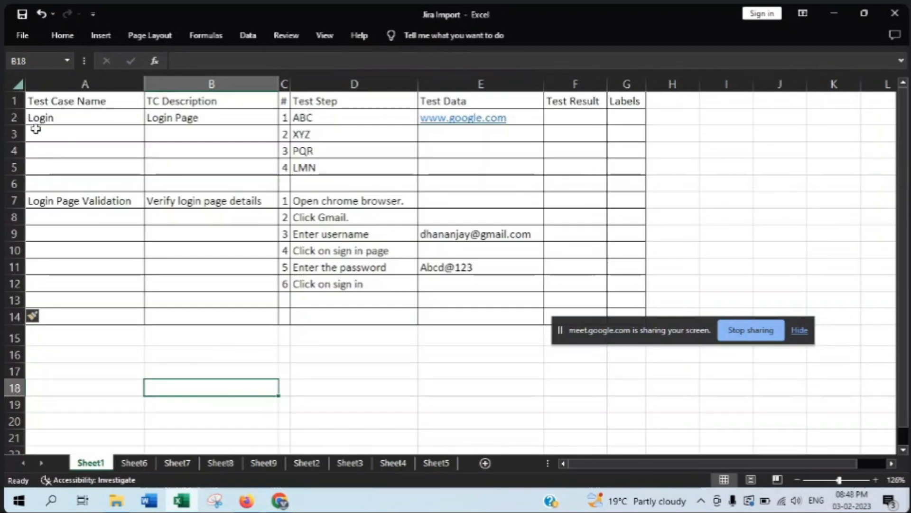
# - Examine the Login test case from row 2 through the blank separator row A6:G6
pyautogui.click(7, 119)
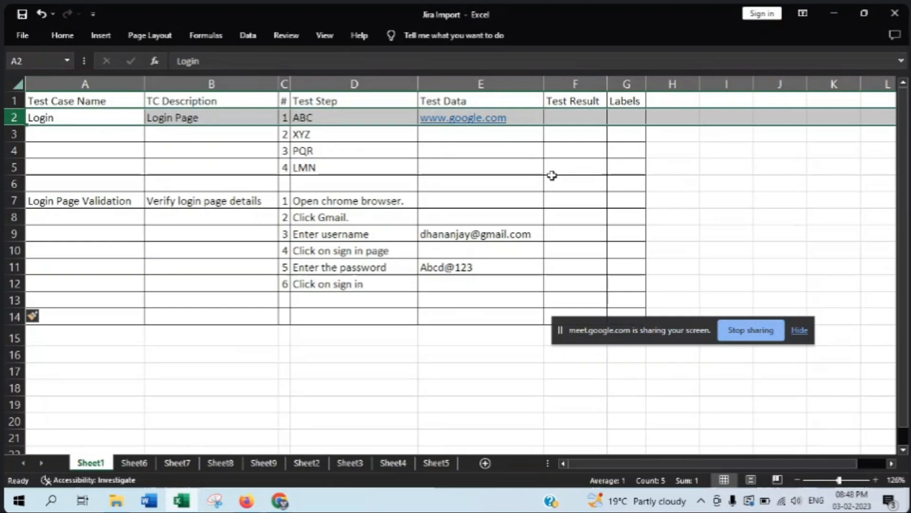
pyautogui.click(761, 171)
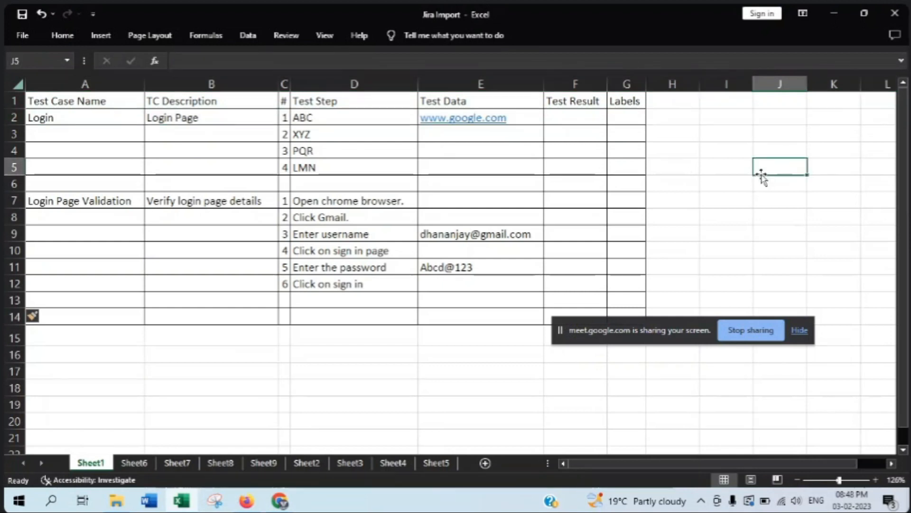
pyautogui.click(8, 118)
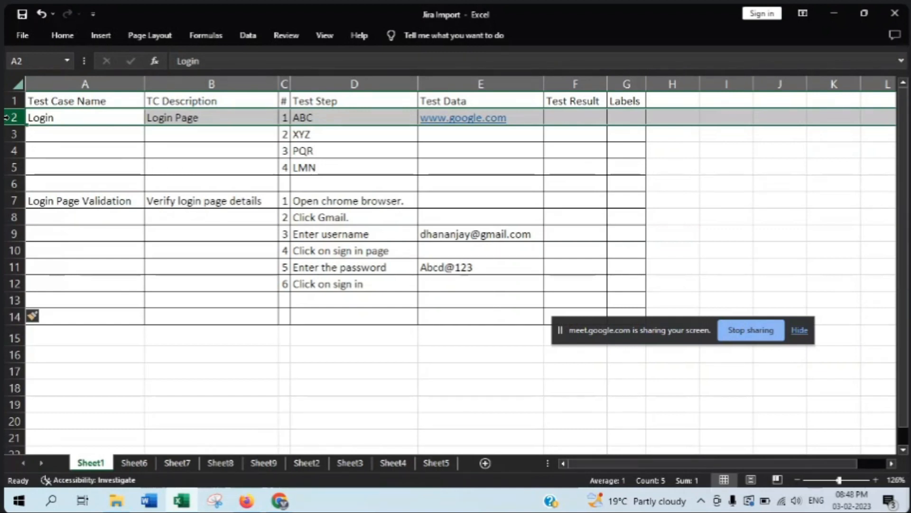
pyautogui.click(236, 169)
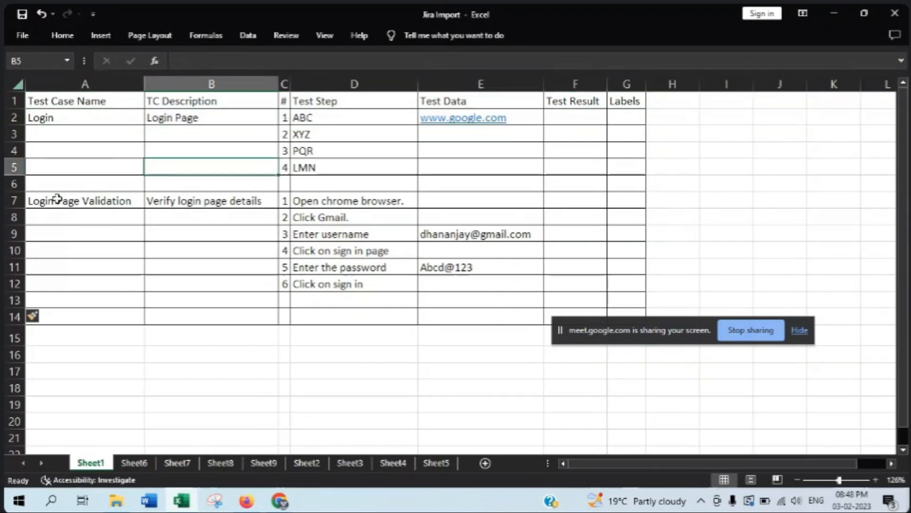
pyautogui.click(14, 117)
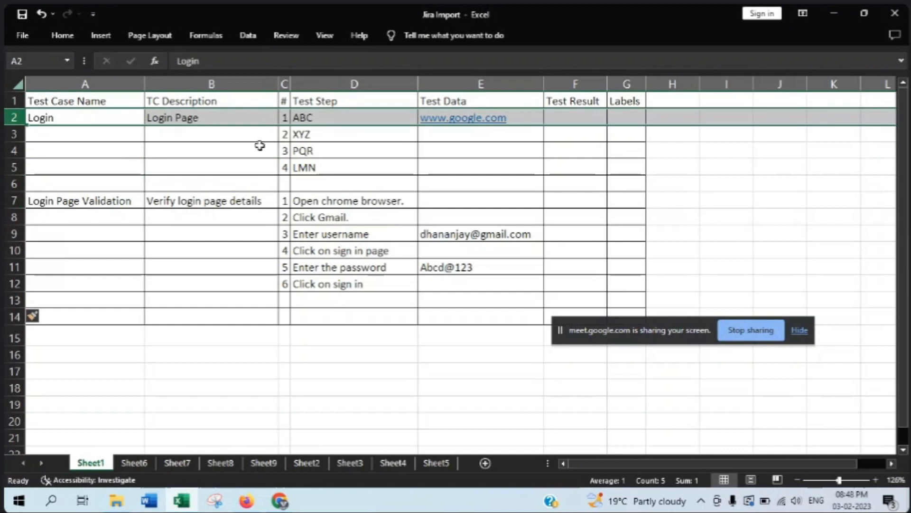
pyautogui.click(201, 146)
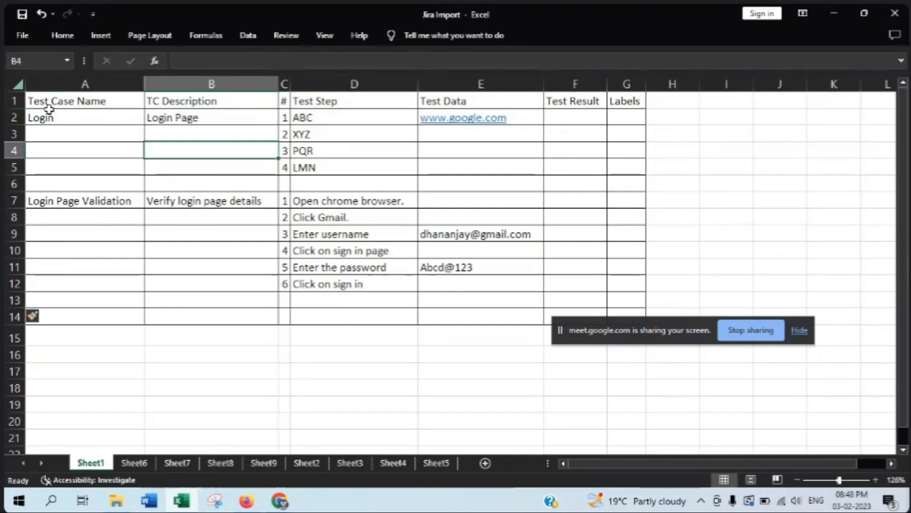
pyautogui.click(14, 117)
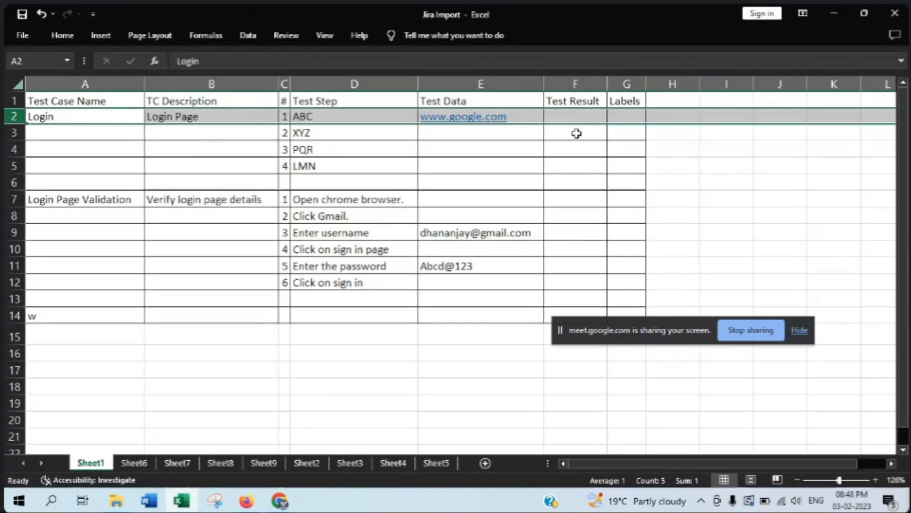
pyautogui.click(82, 132)
pyautogui.click(96, 148)
pyautogui.click(105, 166)
pyautogui.click(112, 184)
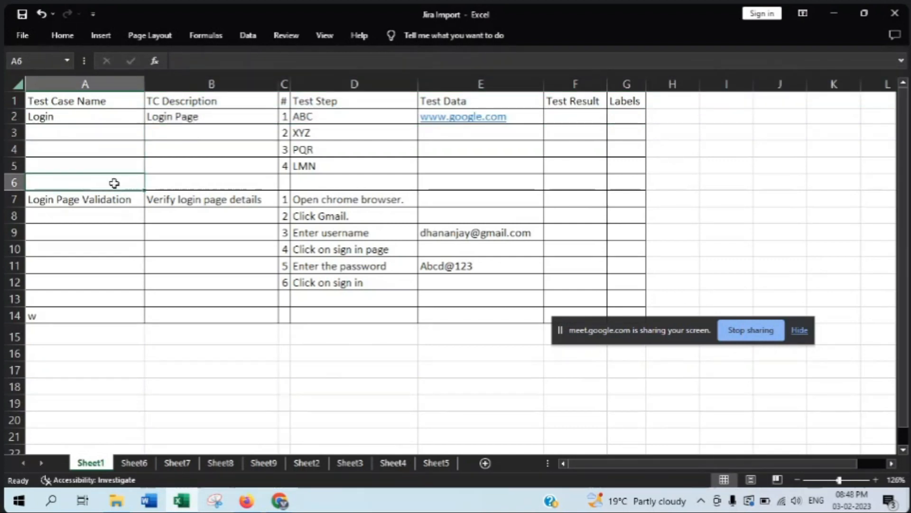
pyautogui.moveTo(116, 181); pyautogui.dragTo(696, 178)
pyautogui.moveTo(636, 181); pyautogui.dragTo(635, 182)
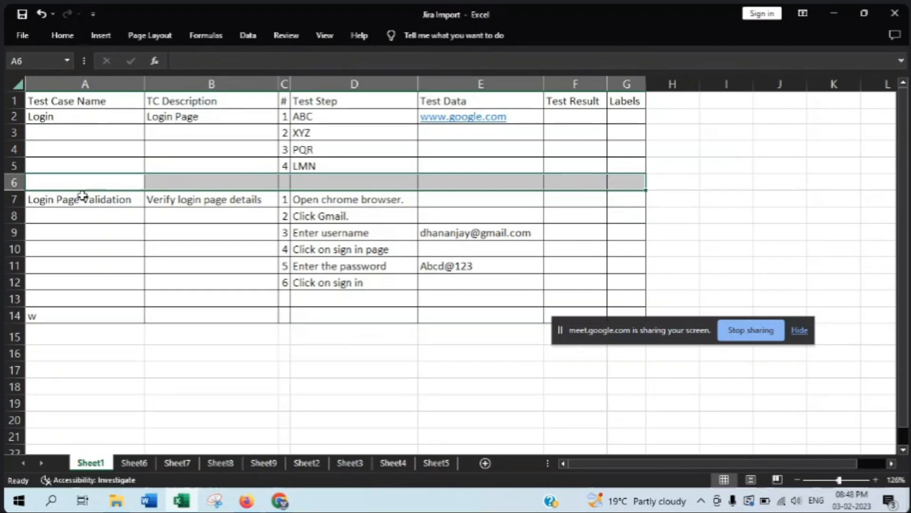
# - Examine the Login Page Validation block A7:G12, the blank separator row 13 and row 14
pyautogui.moveTo(82, 195); pyautogui.dragTo(638, 274)
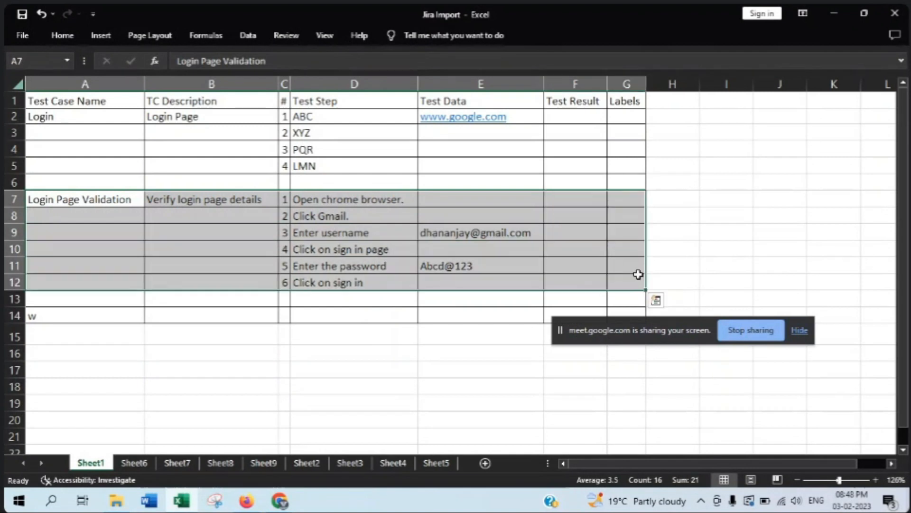
pyautogui.click(731, 231)
pyautogui.moveTo(123, 200); pyautogui.dragTo(613, 283)
pyautogui.moveTo(95, 298); pyautogui.dragTo(467, 297)
pyautogui.moveTo(253, 296); pyautogui.dragTo(637, 294)
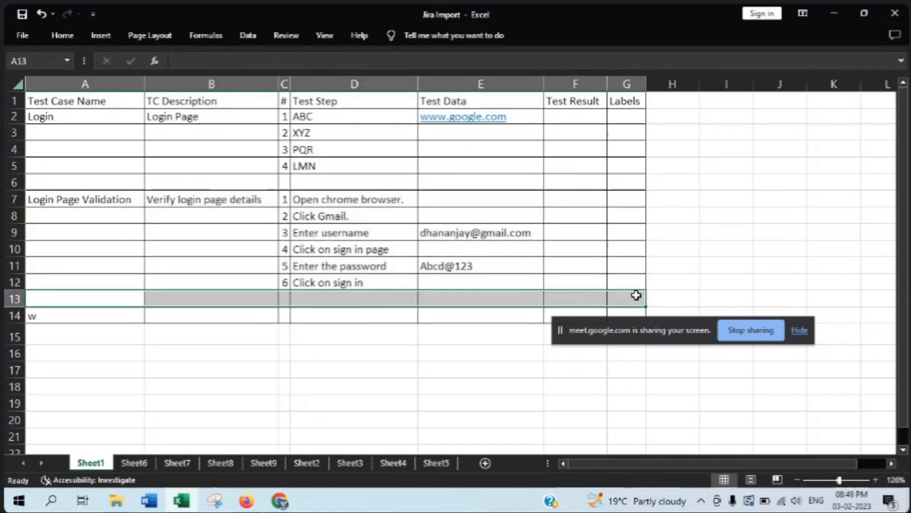
pyautogui.moveTo(61, 317); pyautogui.dragTo(627, 315)
pyautogui.click(877, 210)
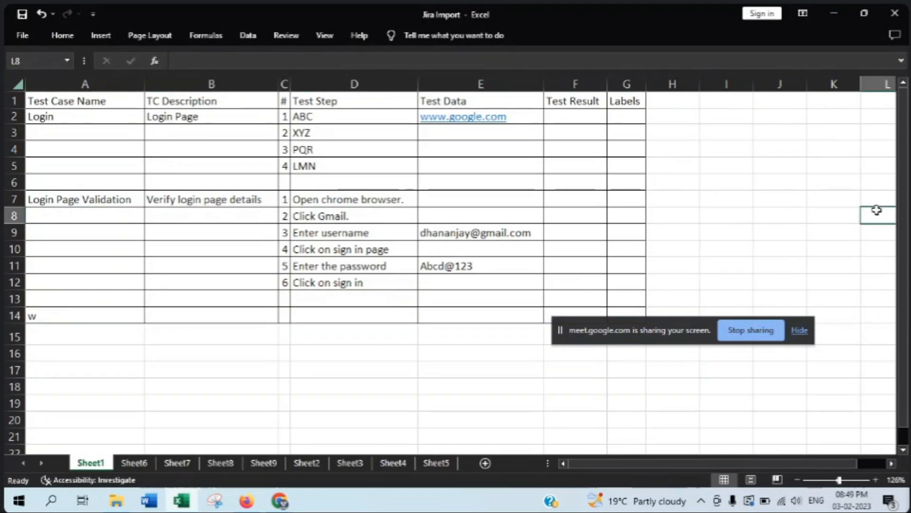
# - Review how the blank rows divide A2:G14 into the Login, Login Page Validation and "w" test cases
pyautogui.click(10, 116)
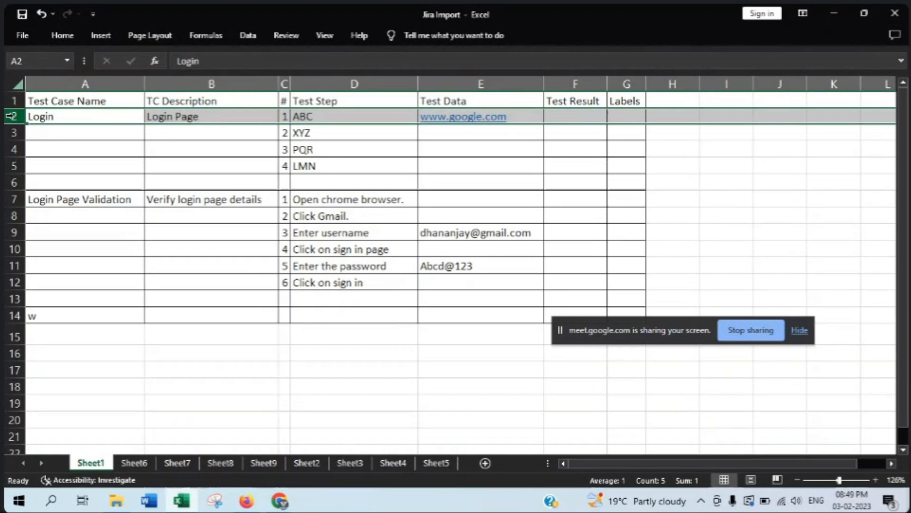
pyautogui.moveTo(10, 116); pyautogui.dragTo(10, 171)
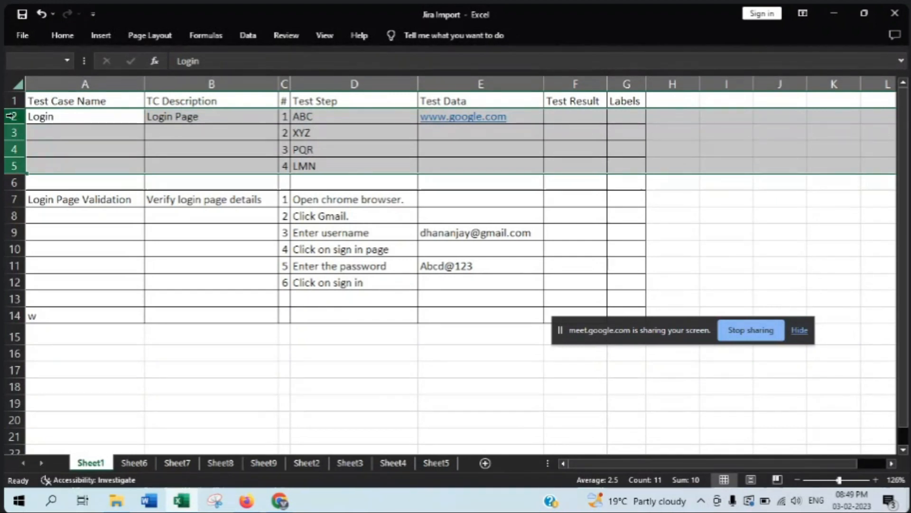
pyautogui.click(308, 396)
pyautogui.moveTo(67, 118); pyautogui.dragTo(631, 321)
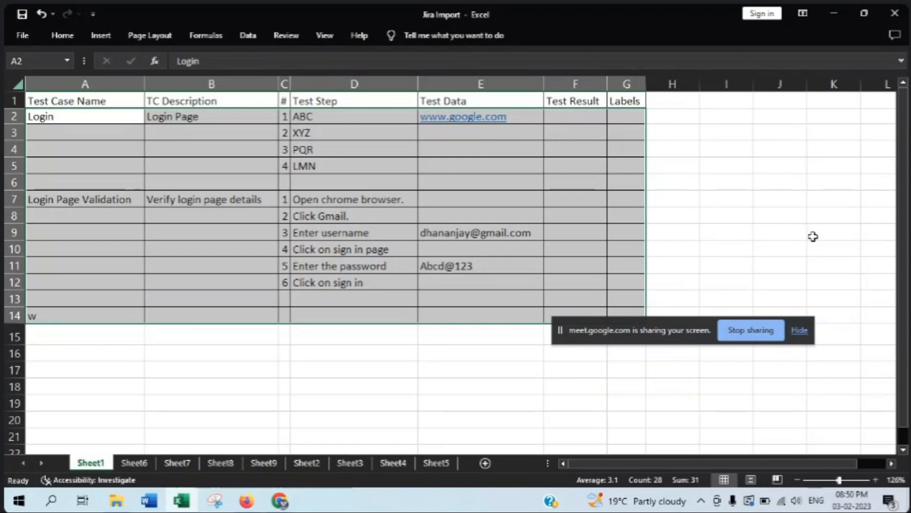
pyautogui.click(324, 138)
pyautogui.moveTo(55, 115); pyautogui.dragTo(522, 166)
pyautogui.moveTo(109, 207); pyautogui.dragTo(575, 266)
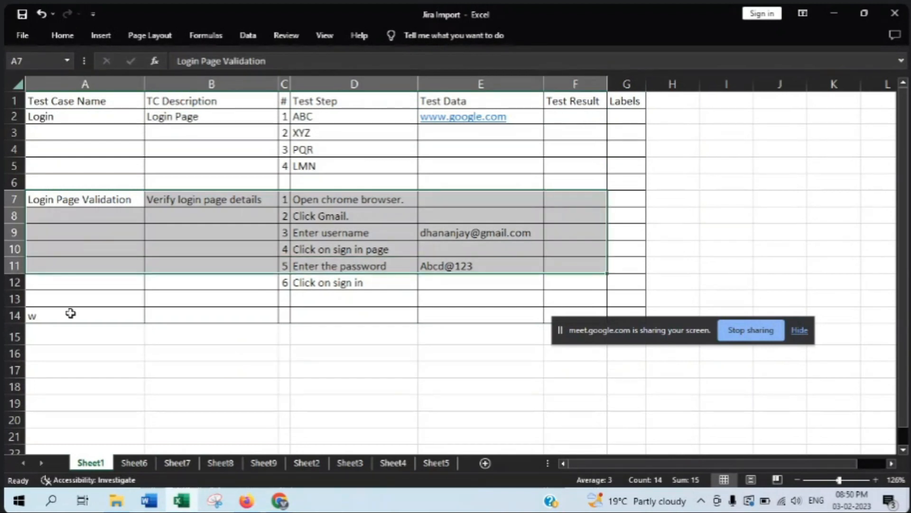
pyautogui.click(71, 314)
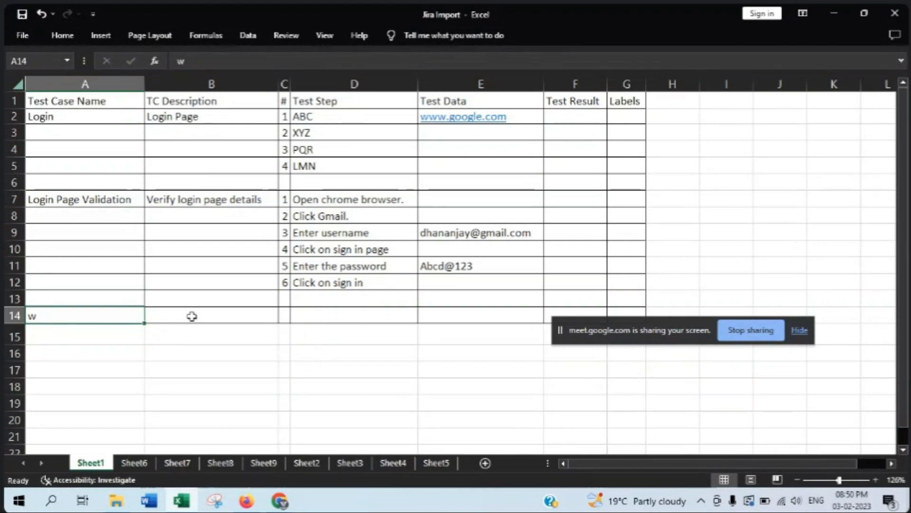
pyautogui.click(209, 300)
pyautogui.click(81, 320)
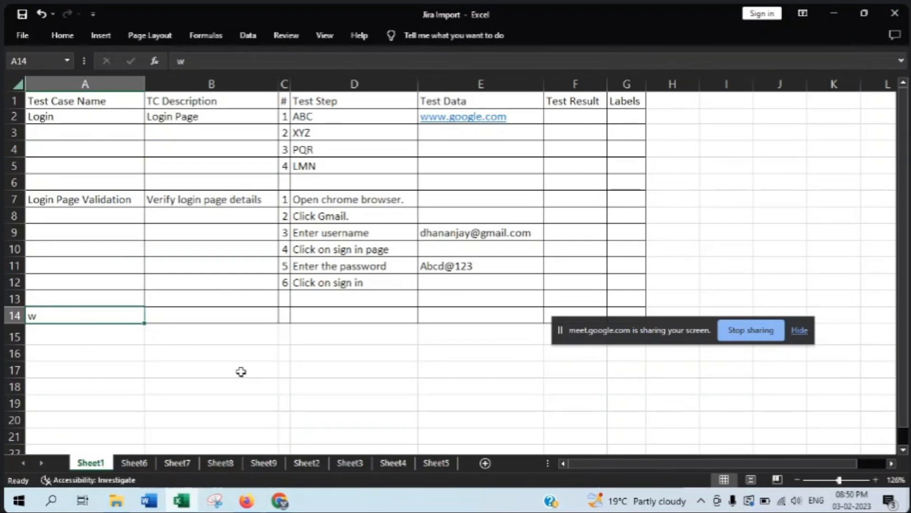
pyautogui.moveTo(85, 182); pyautogui.dragTo(642, 184)
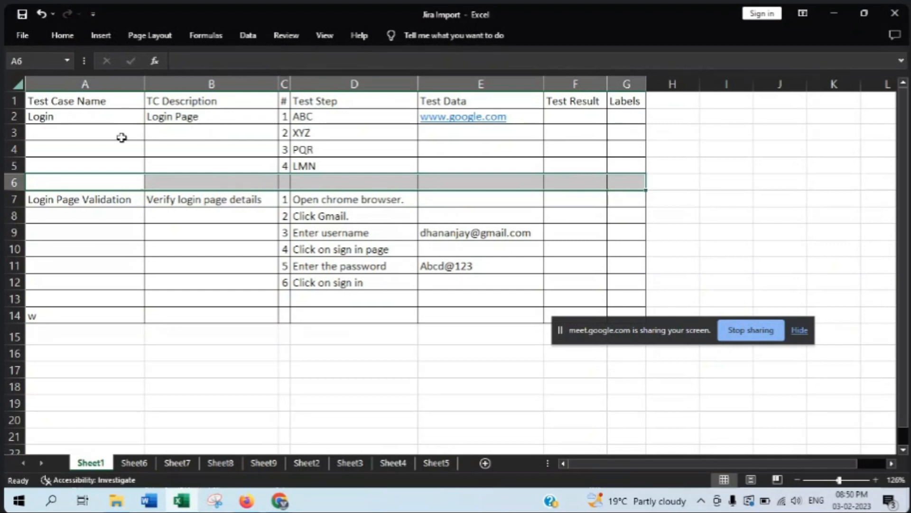
pyautogui.click(110, 126)
pyautogui.moveTo(109, 125); pyautogui.dragTo(475, 285)
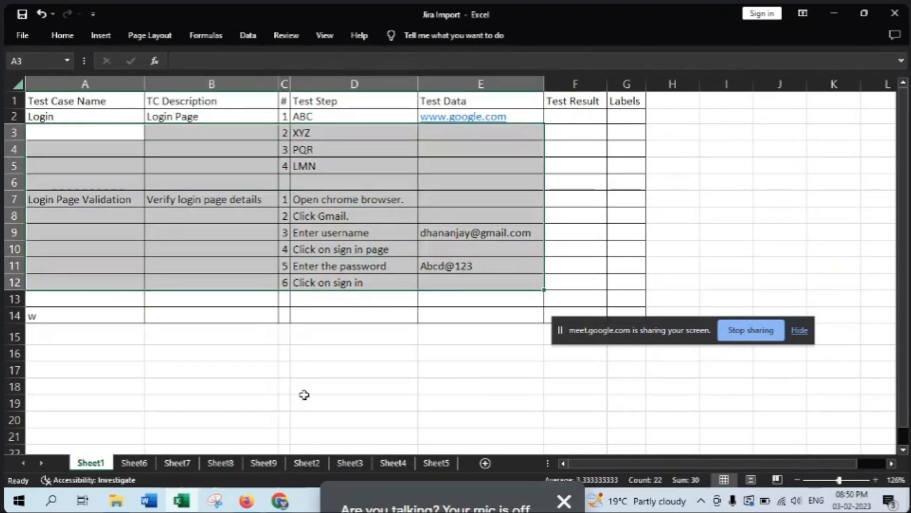
pyautogui.click(287, 395)
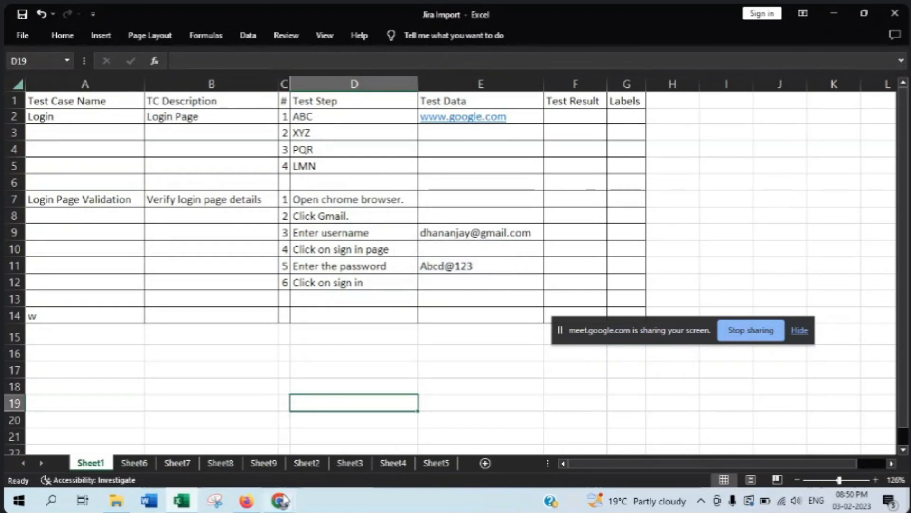
# - Switch to the Jira import settings in Firefox and set the Discriminator to ID change
pyautogui.click(247, 500)
pyautogui.click(353, 326)
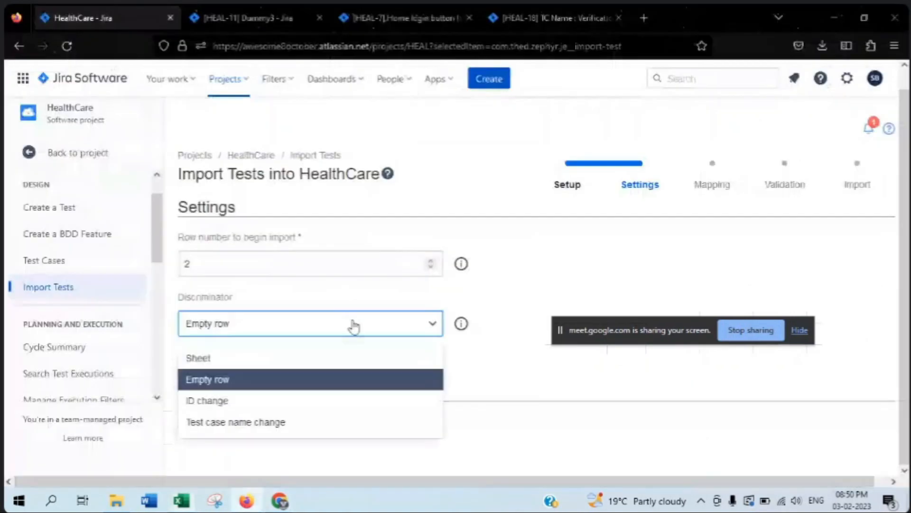
pyautogui.click(244, 403)
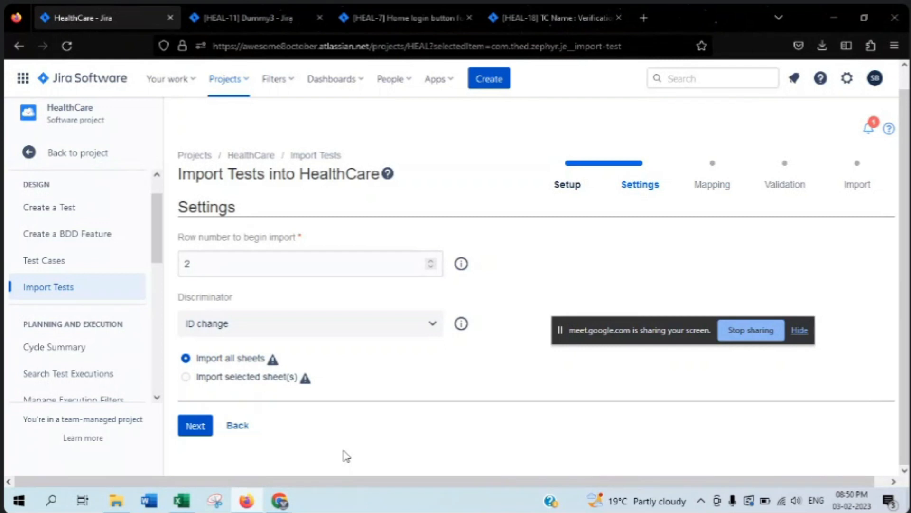
# - Switch back to the Excel workbook and insert a column before Test Case Name with the header TCID
pyautogui.hotkey('alt', 'Tab')
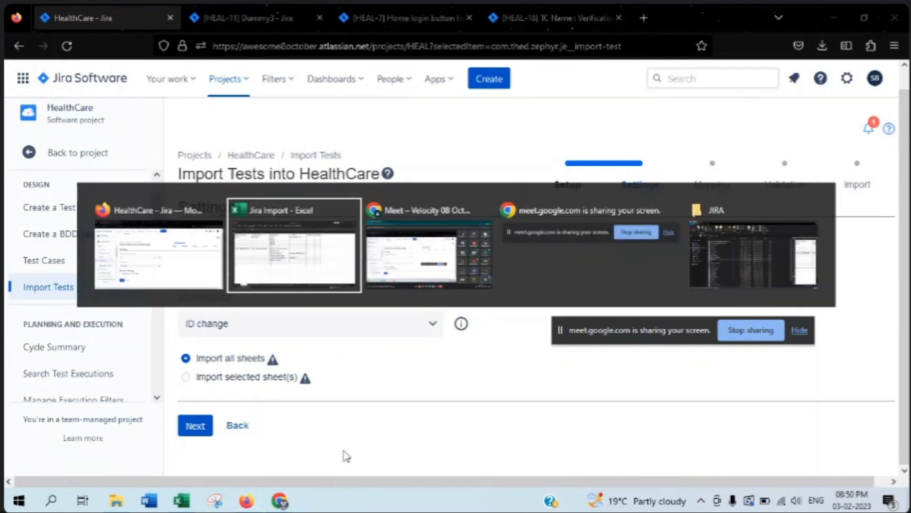
pyautogui.click(106, 85)
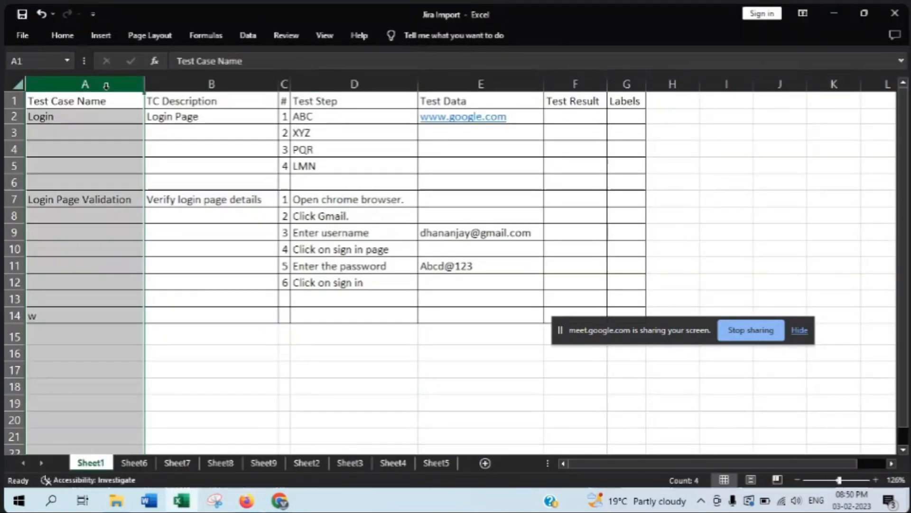
pyautogui.rightClick(107, 87)
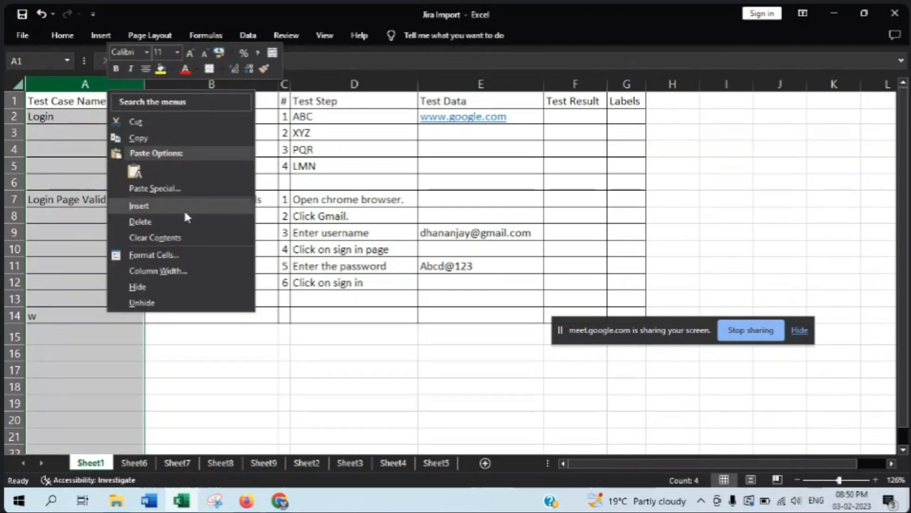
pyautogui.click(184, 212)
pyautogui.click(61, 100)
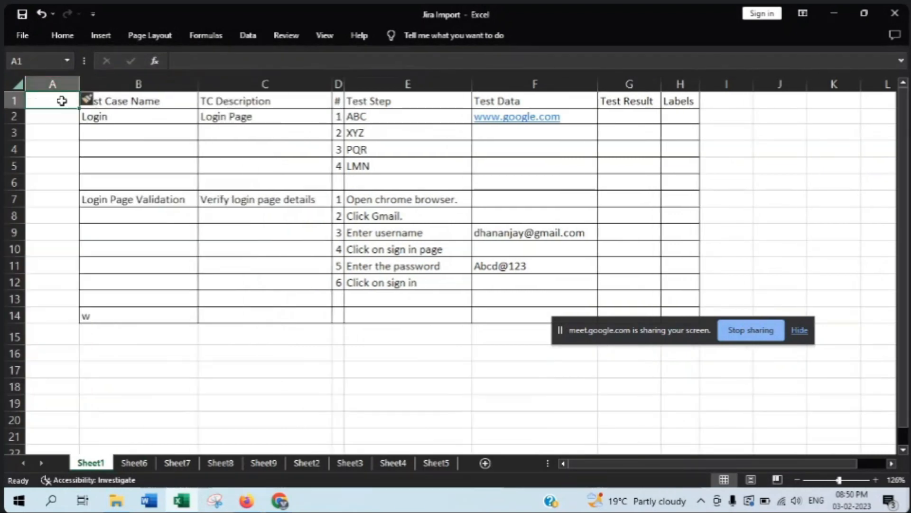
pyautogui.write('TCID')
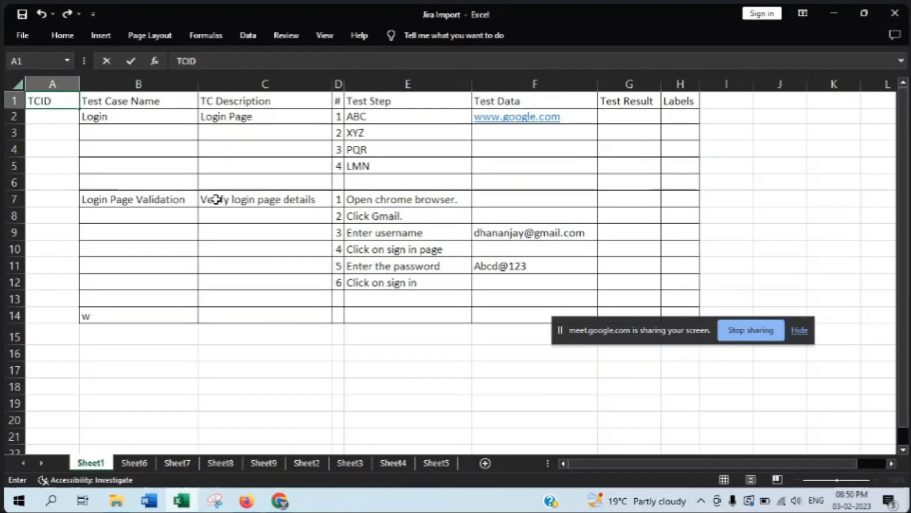
pyautogui.press('Return')
# - Enter TC01 as the TCID of the Login test case in A2 and TC02 for Login Page Validation in A7
pyautogui.write('TC01')
pyautogui.press('Return')
pyautogui.press('Return')
pyautogui.press('Return')
pyautogui.press('Return')
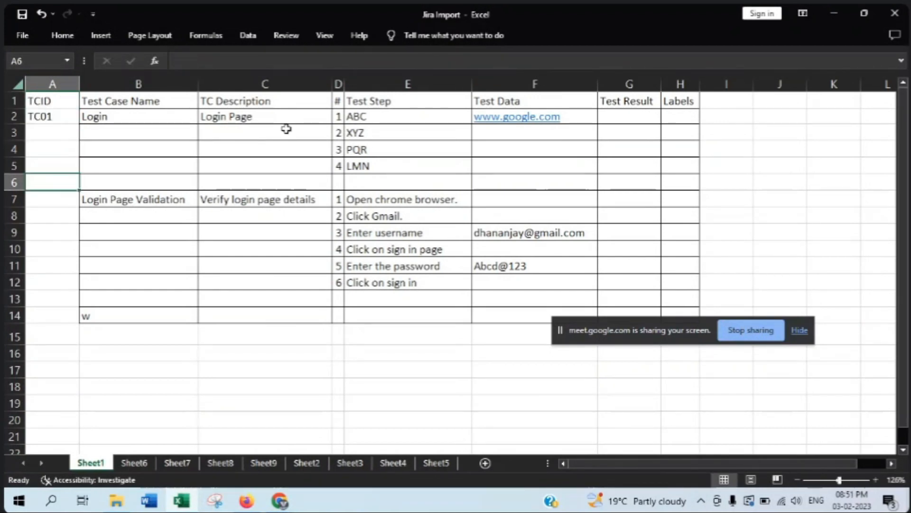
pyautogui.press('Return')
pyautogui.write('TC02')
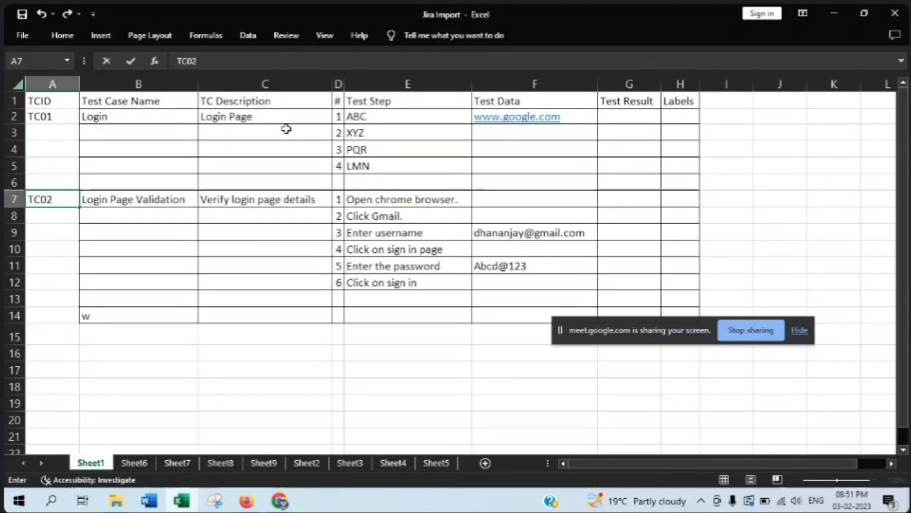
# - Enter TC03 as the TCID of the "w" test case in A14
pyautogui.press('Tab')
pyautogui.press('Down')
pyautogui.press('Down')
pyautogui.press('Down')
pyautogui.press('Down')
pyautogui.press('Down')
pyautogui.press('Down')
pyautogui.press('Down')
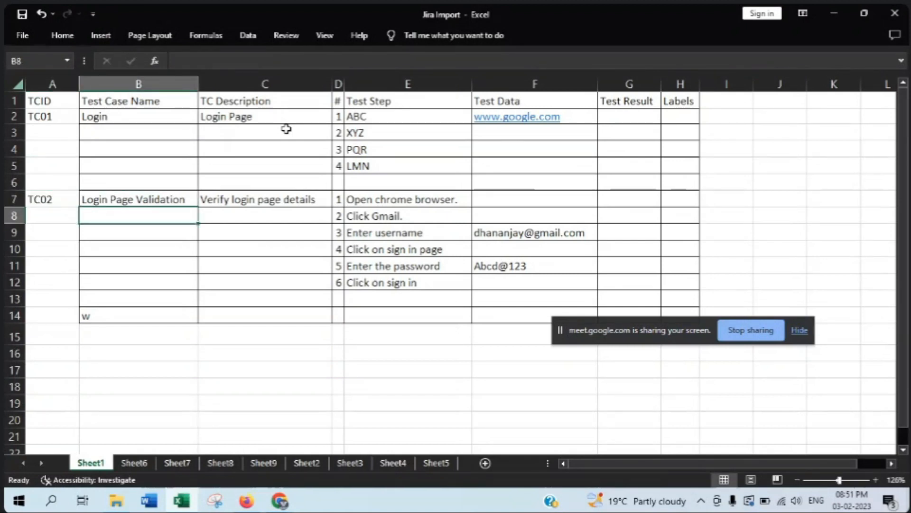
pyautogui.press('Left')
pyautogui.write('TC0')
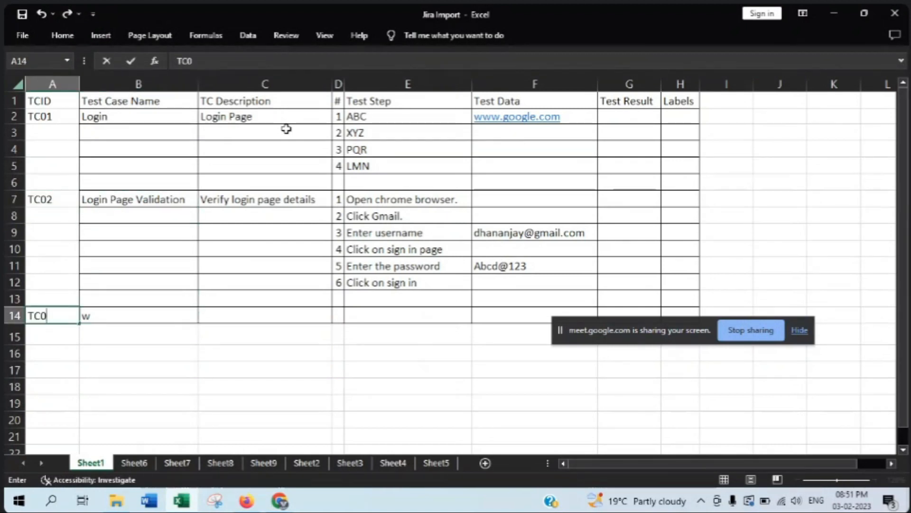
pyautogui.write('3')
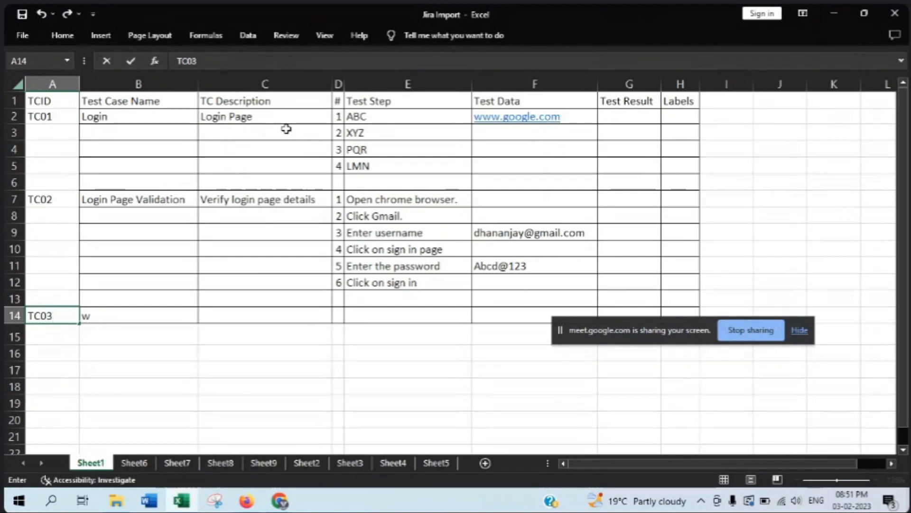
pyautogui.hotkey('alt', 'Tab')
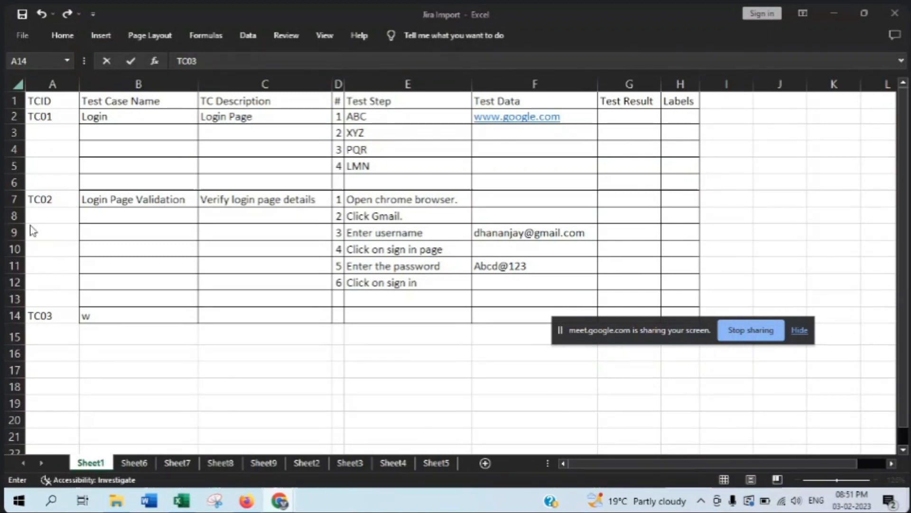
pyautogui.hotkey('alt', 'Tab')
pyautogui.click(58, 99)
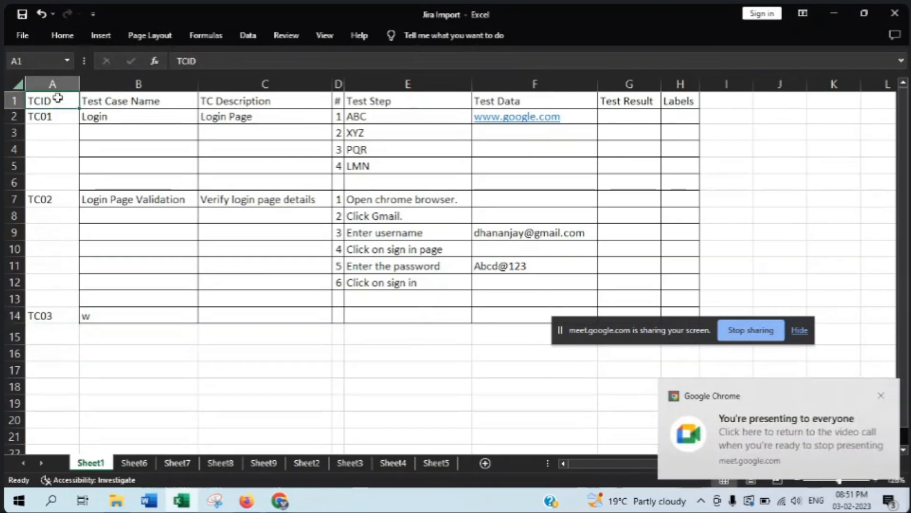
# - Examine the Login test case rows, the table beside the IDs and the whole TCID column
pyautogui.moveTo(57, 116); pyautogui.dragTo(223, 165)
pyautogui.click(111, 148)
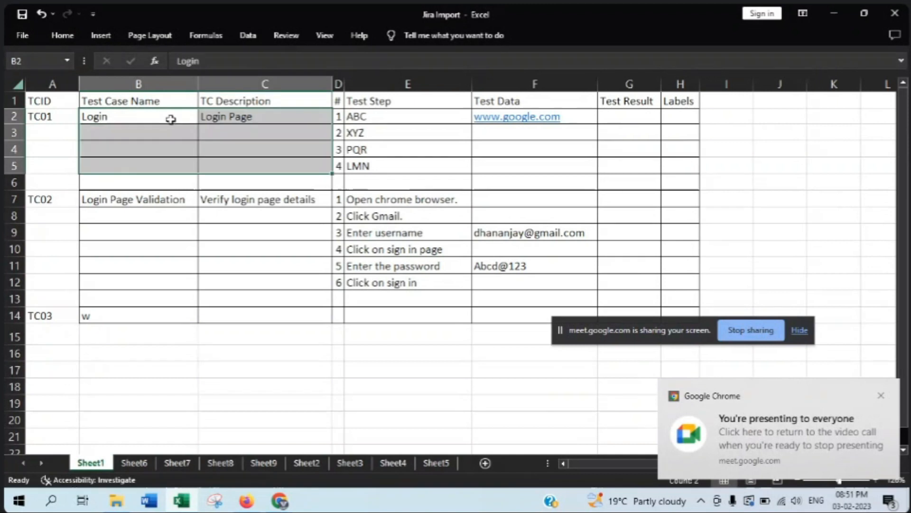
pyautogui.moveTo(148, 99); pyautogui.dragTo(700, 320)
pyautogui.moveTo(52, 117); pyautogui.dragTo(56, 318)
pyautogui.click(14, 183)
pyautogui.click(52, 84)
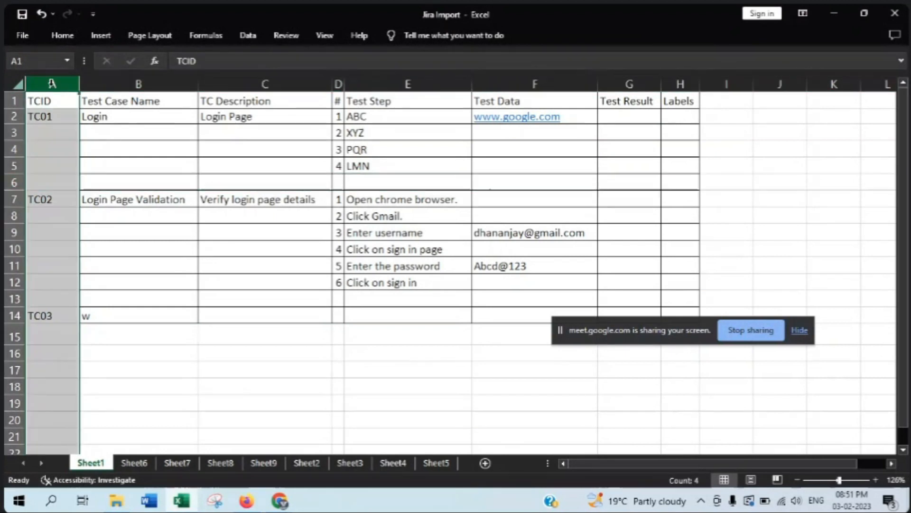
pyautogui.click(199, 194)
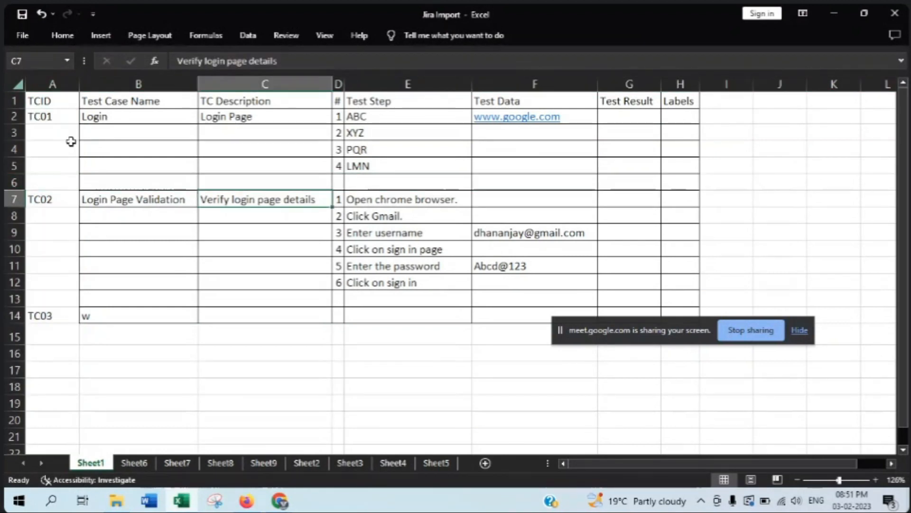
# - Review how the TCID values TC01, TC02 and TC03 in A2:A14 mark where each test case begins
pyautogui.click(58, 119)
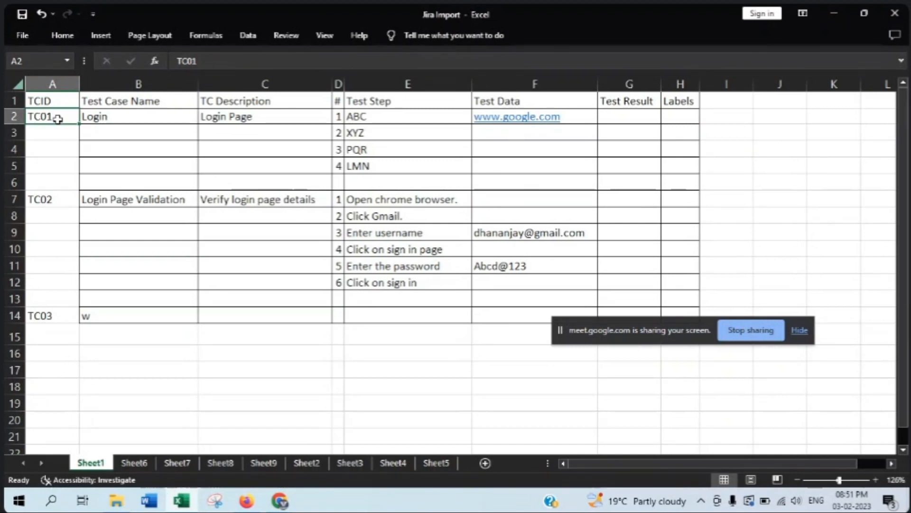
pyautogui.click(89, 214)
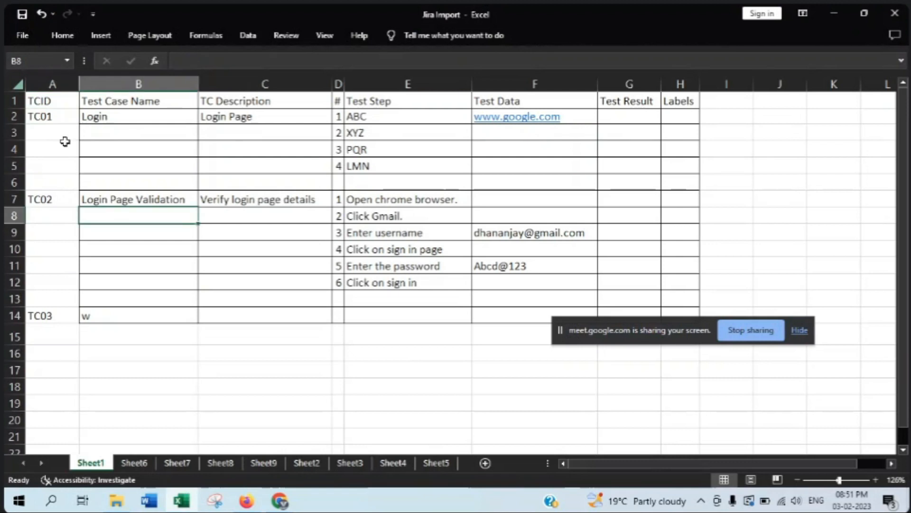
pyautogui.doubleClick(60, 117)
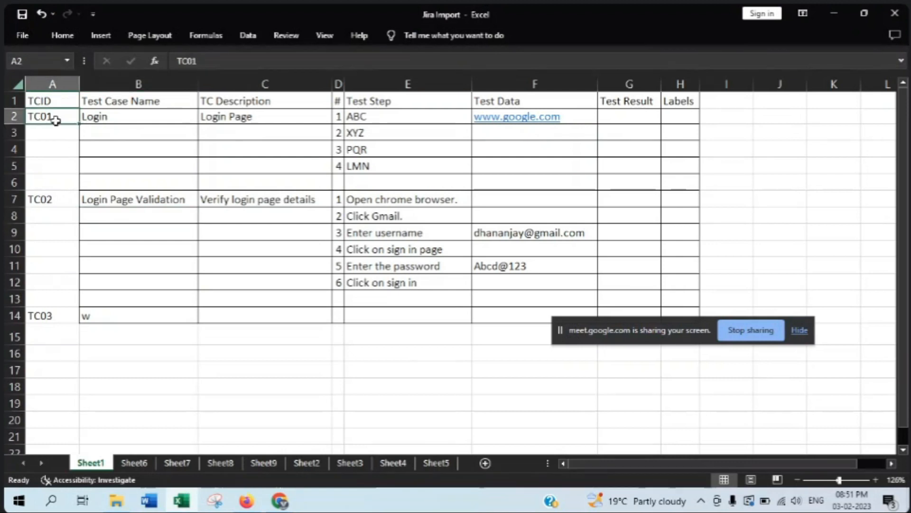
pyautogui.click(62, 203)
pyautogui.moveTo(53, 120); pyautogui.dragTo(57, 186)
pyautogui.click(61, 208)
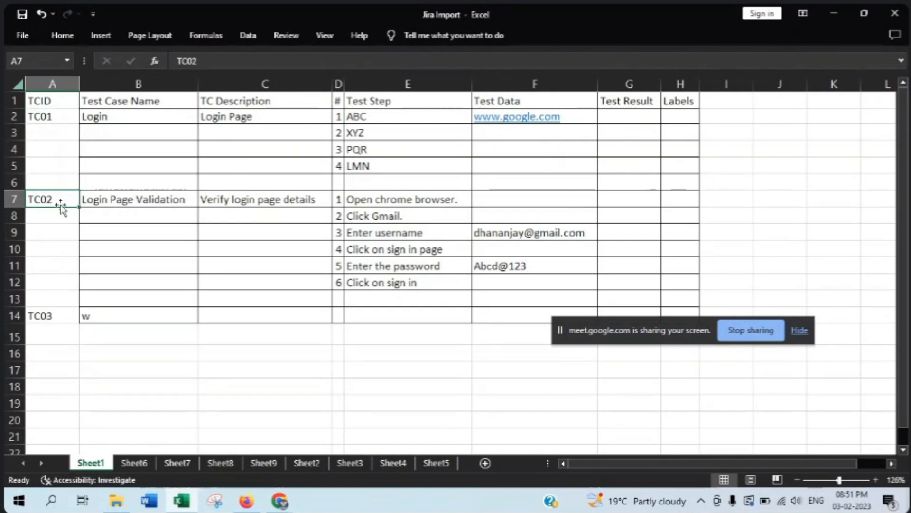
pyautogui.click(67, 315)
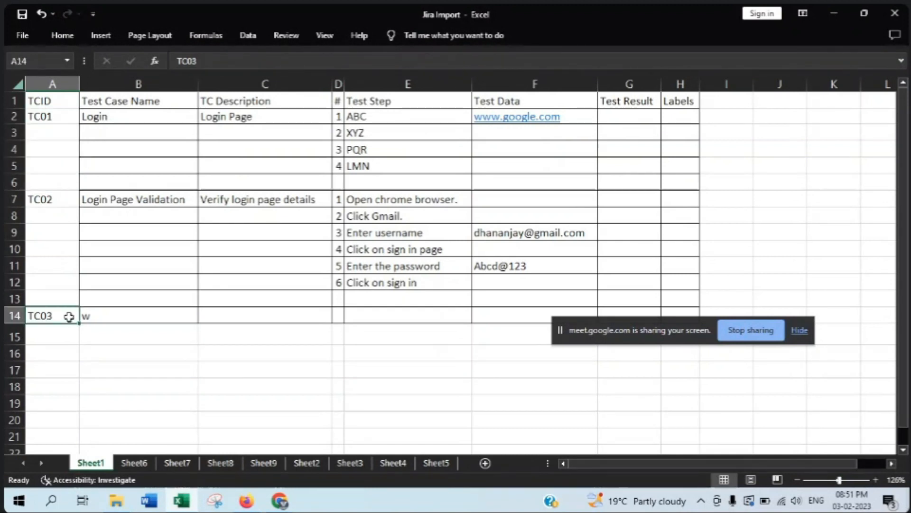
pyautogui.moveTo(67, 204); pyautogui.dragTo(67, 302)
pyautogui.click(67, 335)
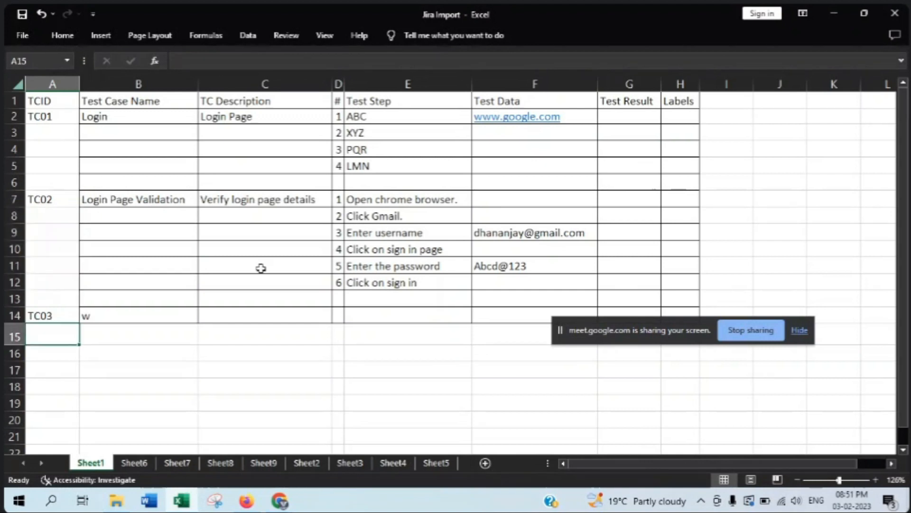
pyautogui.click(328, 369)
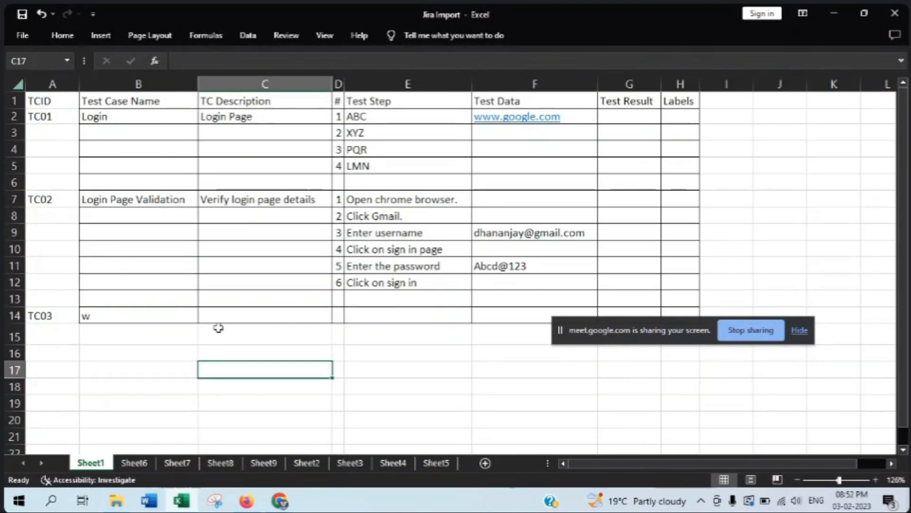
pyautogui.moveTo(47, 116); pyautogui.dragTo(69, 325)
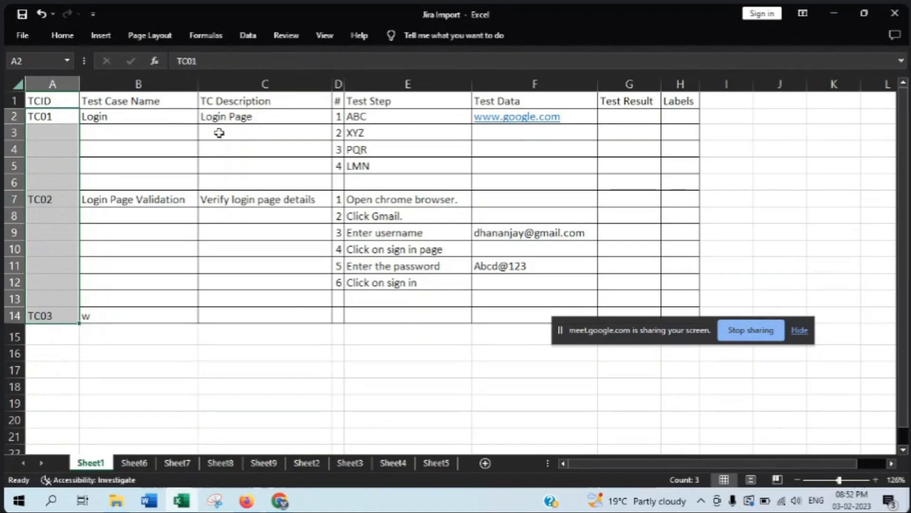
# - Fill blank TCID cells with sample values: 1 in A4, 2 in A11, Z in A13 and R in A6
pyautogui.click(52, 150)
pyautogui.write('1')
pyautogui.click(39, 266)
pyautogui.write('2')
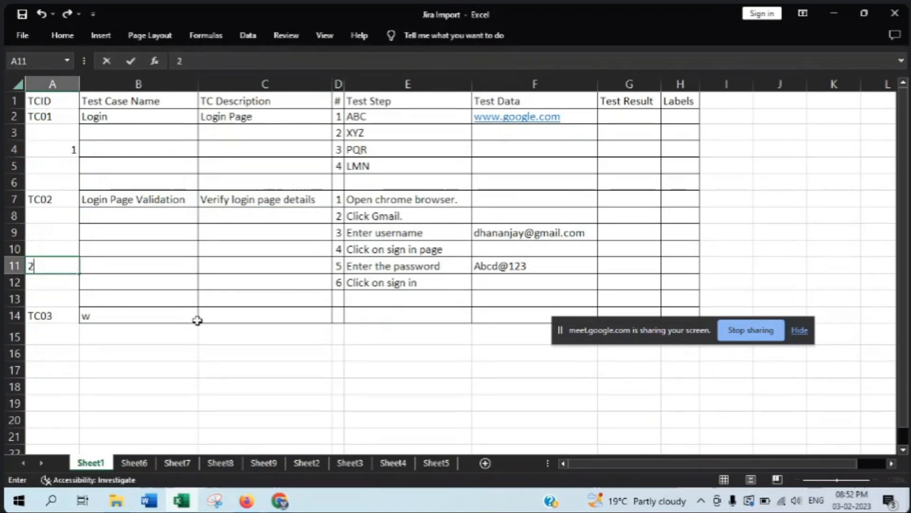
pyautogui.click(40, 295)
pyautogui.write('Z')
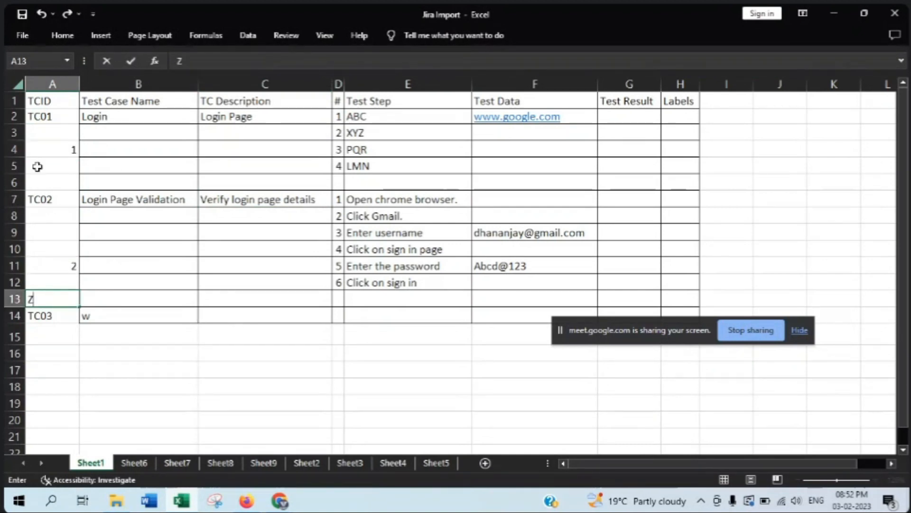
pyautogui.click(35, 180)
pyautogui.write('R')
pyautogui.click(834, 247)
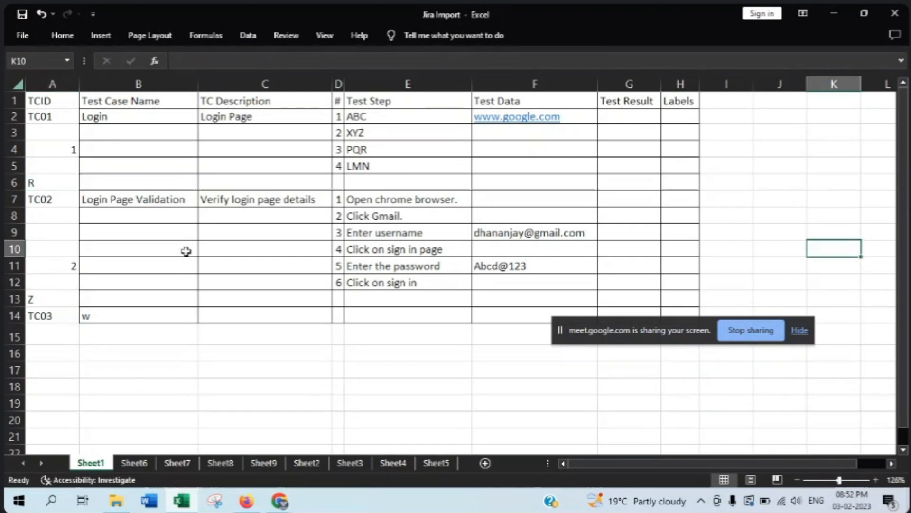
# - Center the contents of the TCID column horizontally
pyautogui.click(53, 83)
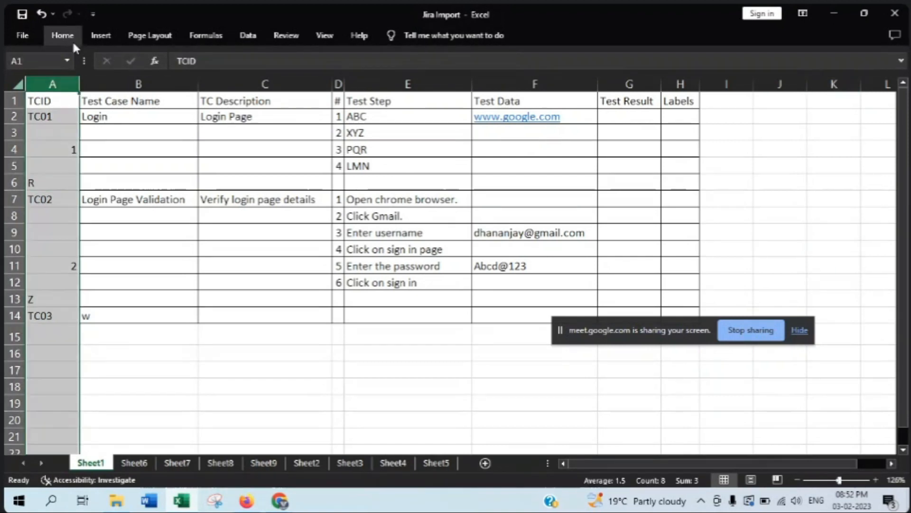
pyautogui.click(71, 38)
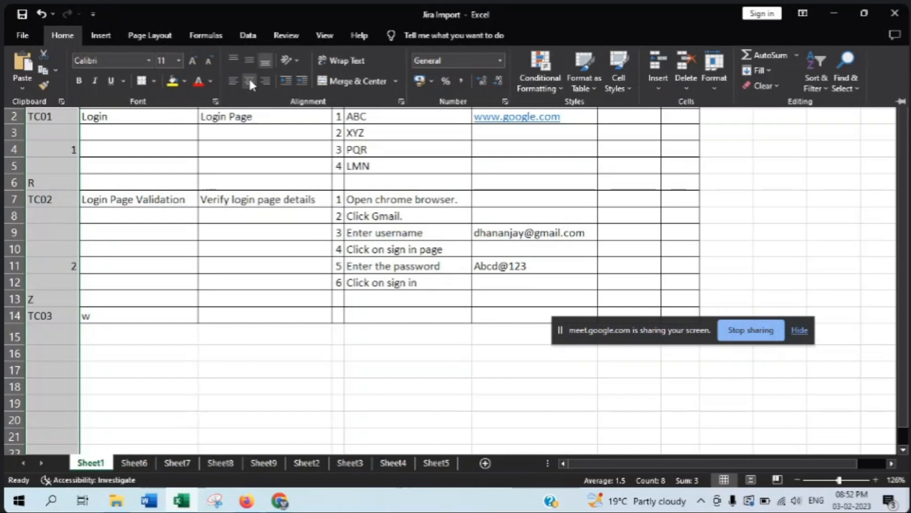
pyautogui.click(249, 79)
pyautogui.click(183, 383)
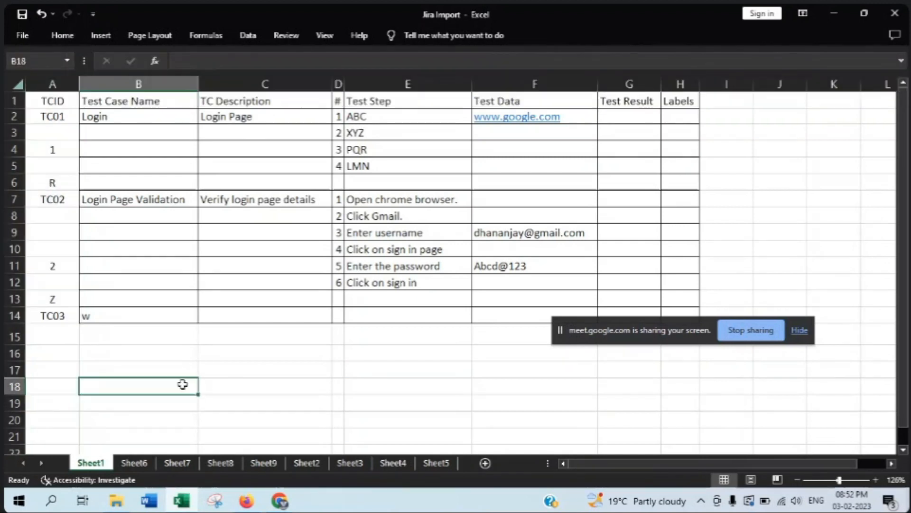
# - Apply All Borders to the TCID cells A1:A14
pyautogui.moveTo(52, 100); pyautogui.dragTo(44, 315)
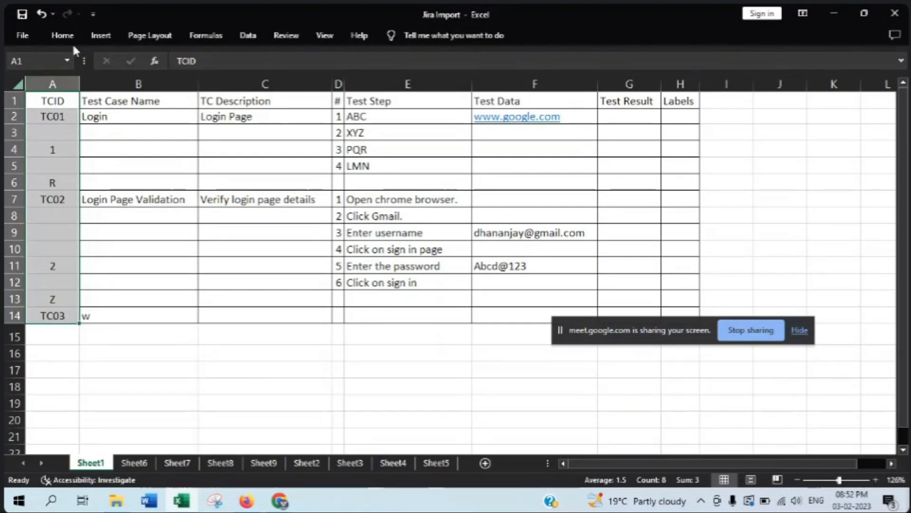
pyautogui.click(62, 35)
pyautogui.click(153, 81)
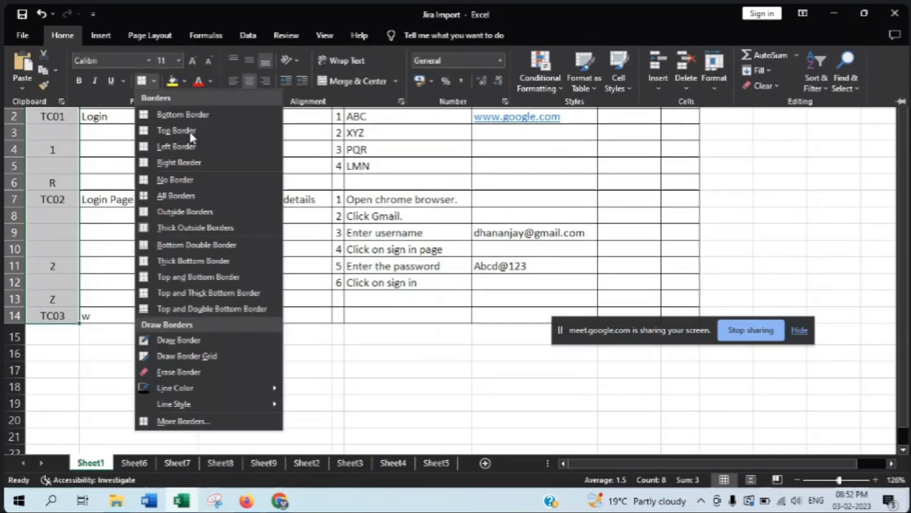
pyautogui.click(173, 193)
pyautogui.click(367, 372)
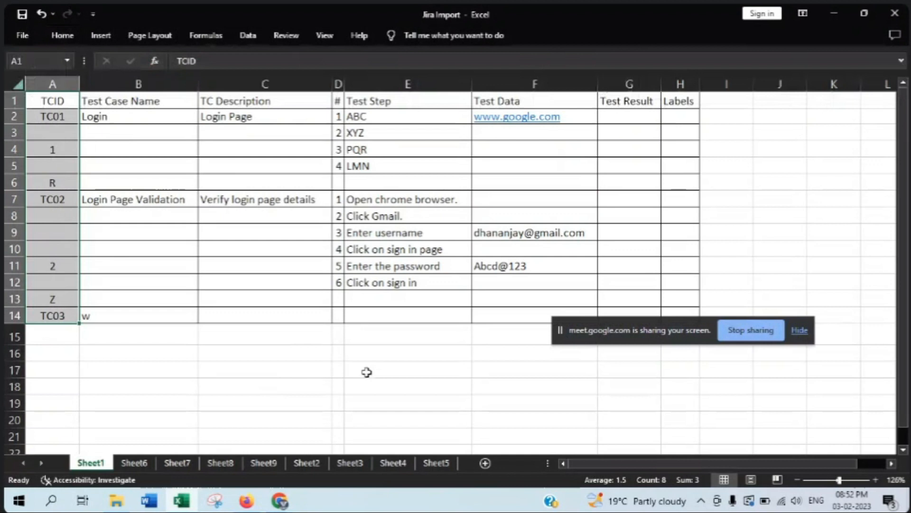
pyautogui.click(366, 372)
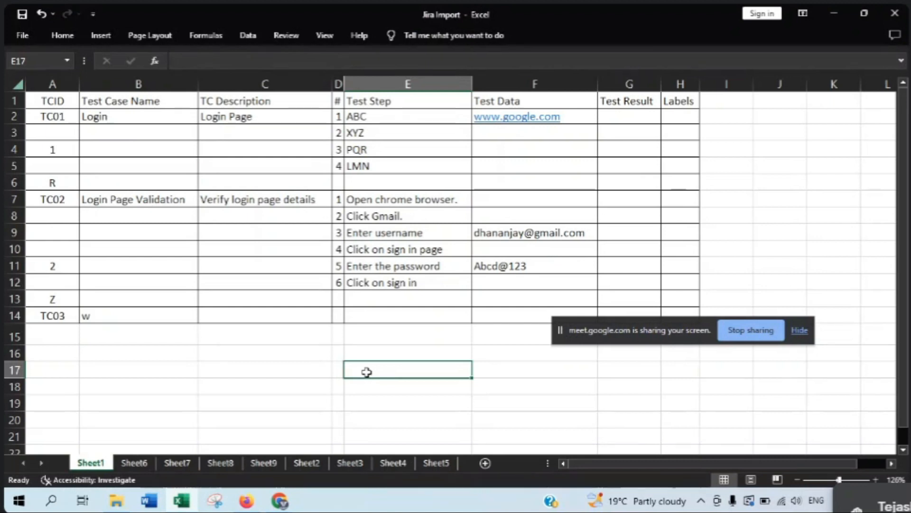
# - Rename the header in A1 to Test Case ID and widen column A to fit it
pyautogui.click(41, 102)
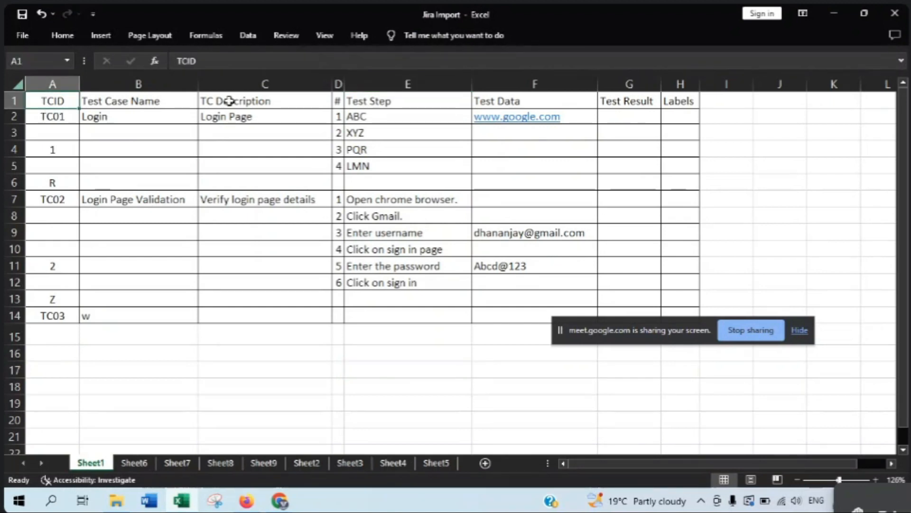
pyautogui.write('Test Cas')
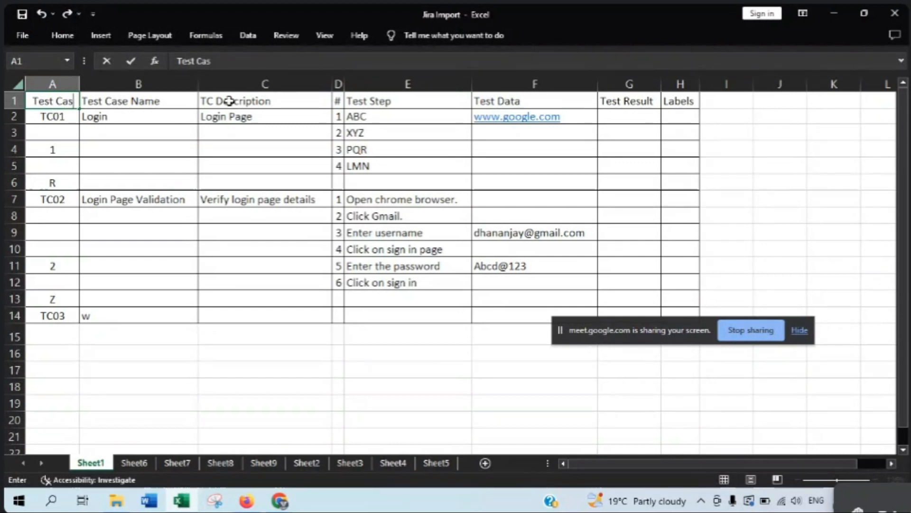
pyautogui.write('e ID')
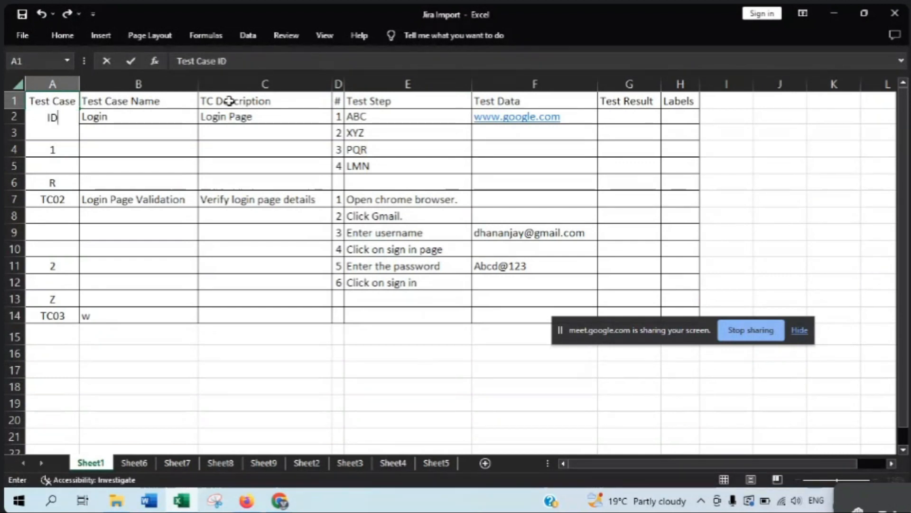
pyautogui.click(270, 315)
pyautogui.doubleClick(79, 95)
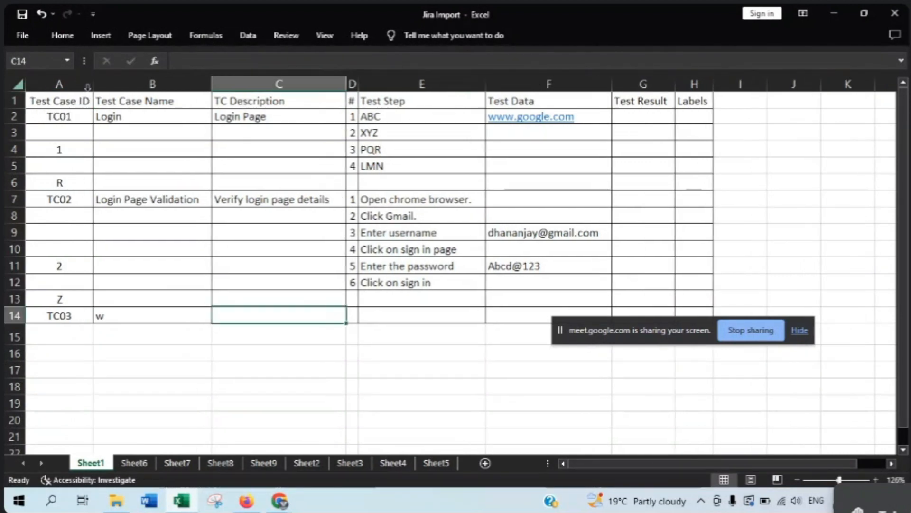
pyautogui.click(240, 234)
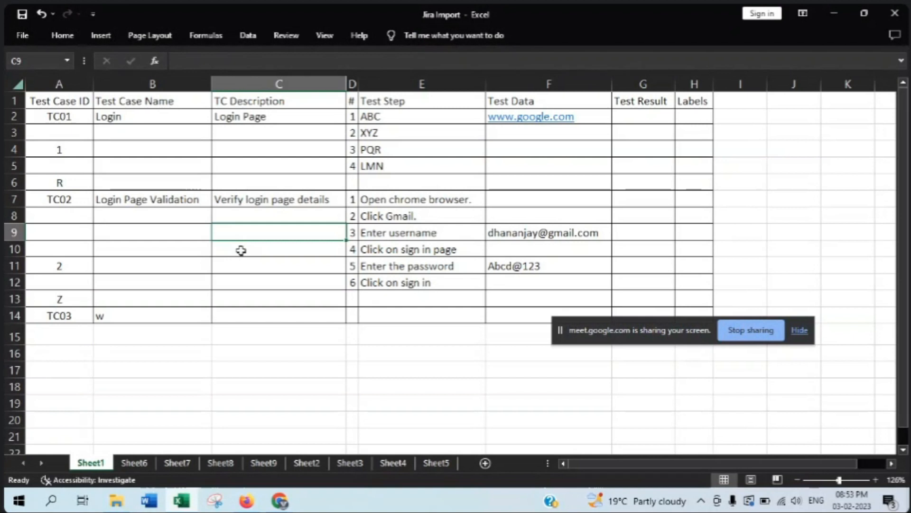
# - Review the test case table from Test Case Name through Labels against the IDs in the Test Case ID column
pyautogui.moveTo(141, 102); pyautogui.dragTo(423, 216)
pyautogui.moveTo(533, 255); pyautogui.dragTo(747, 314)
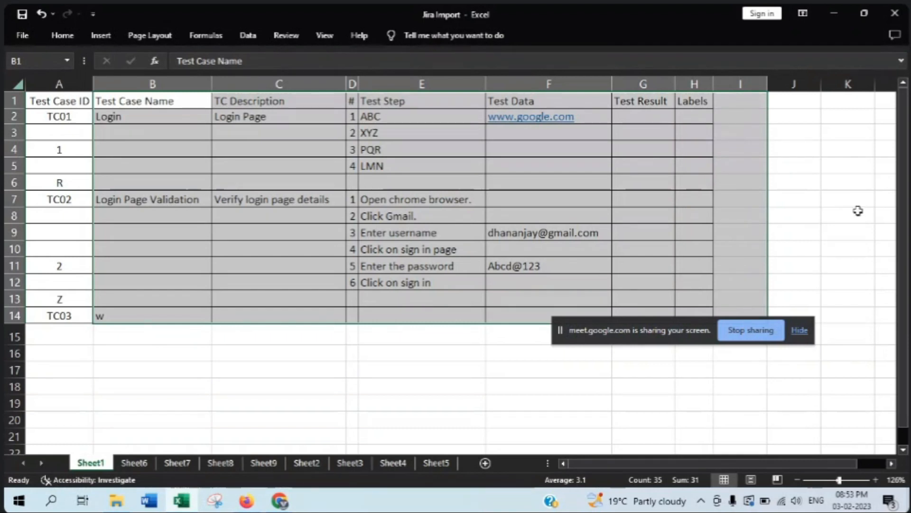
pyautogui.click(75, 122)
pyautogui.click(185, 152)
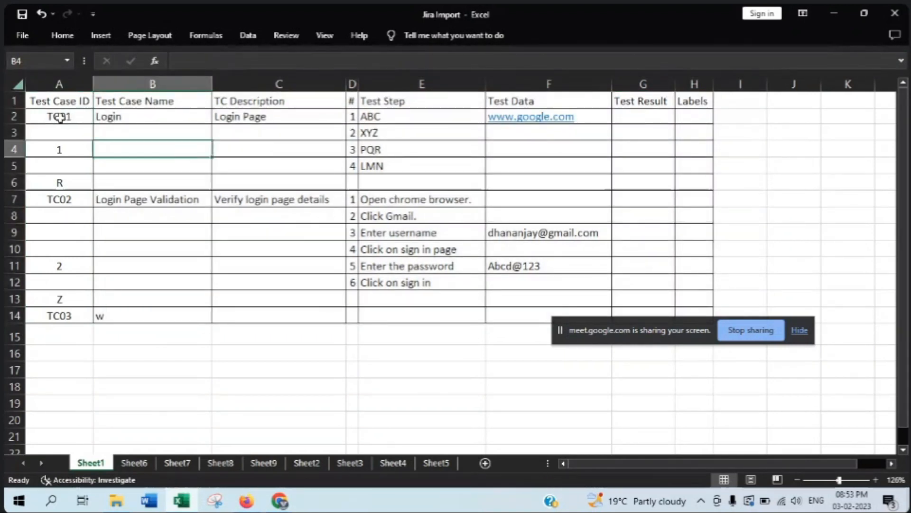
pyautogui.click(59, 118)
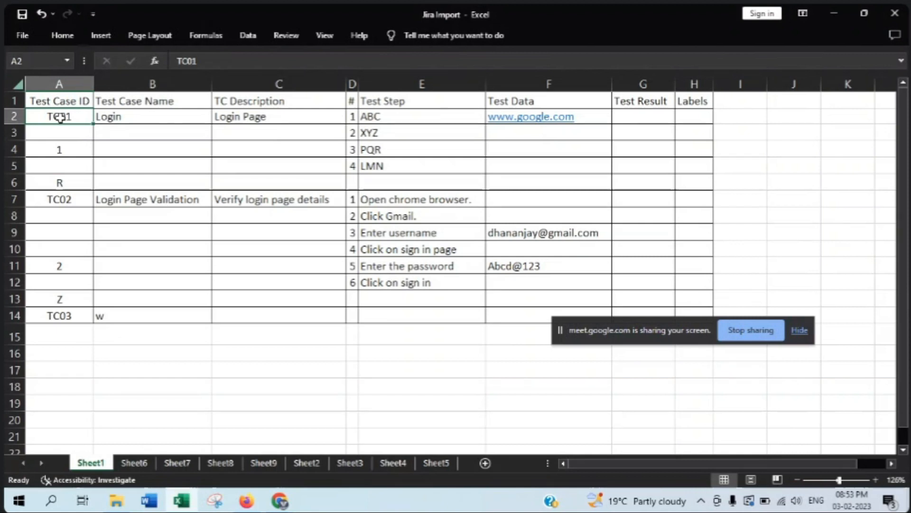
pyautogui.click(259, 366)
pyautogui.click(199, 375)
pyautogui.moveTo(59, 116); pyautogui.dragTo(59, 316)
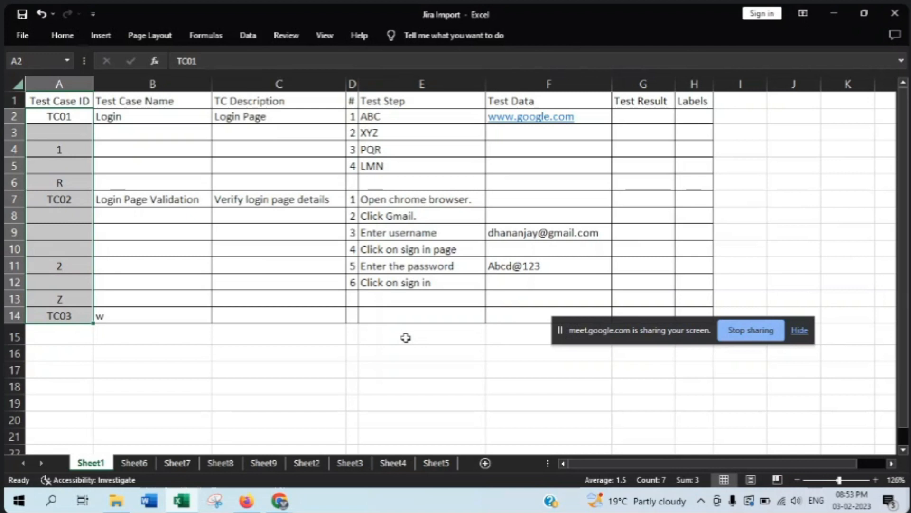
pyautogui.click(480, 375)
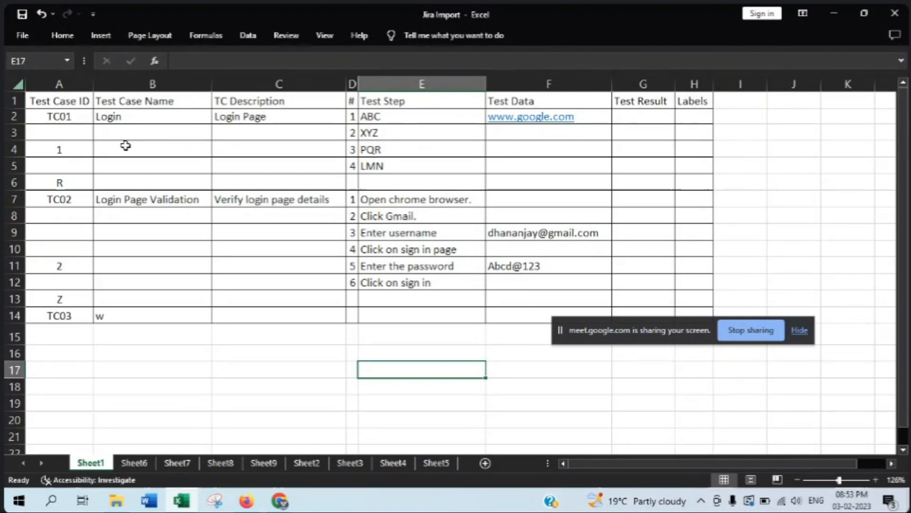
# - Fill the Test Case ID cells A2 (TC01), A4 (1) and A6 (R) with yellow
pyautogui.click(71, 115)
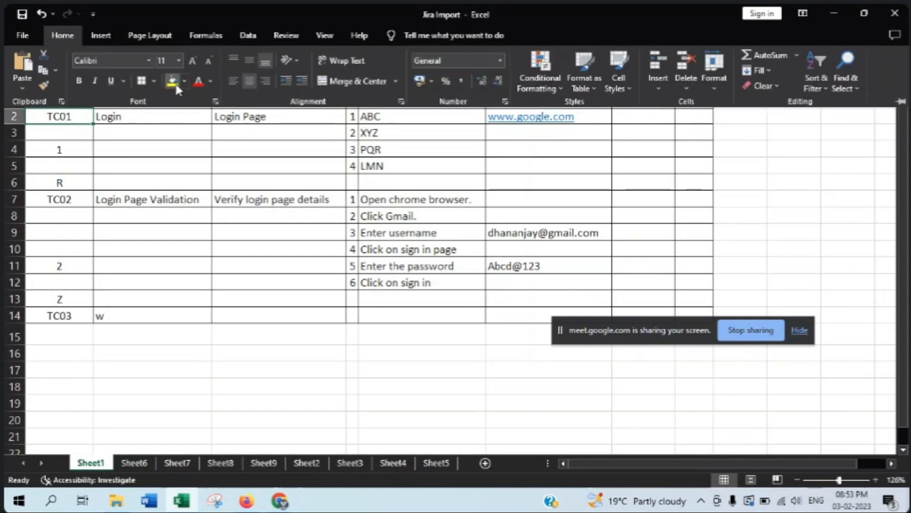
pyautogui.click(175, 82)
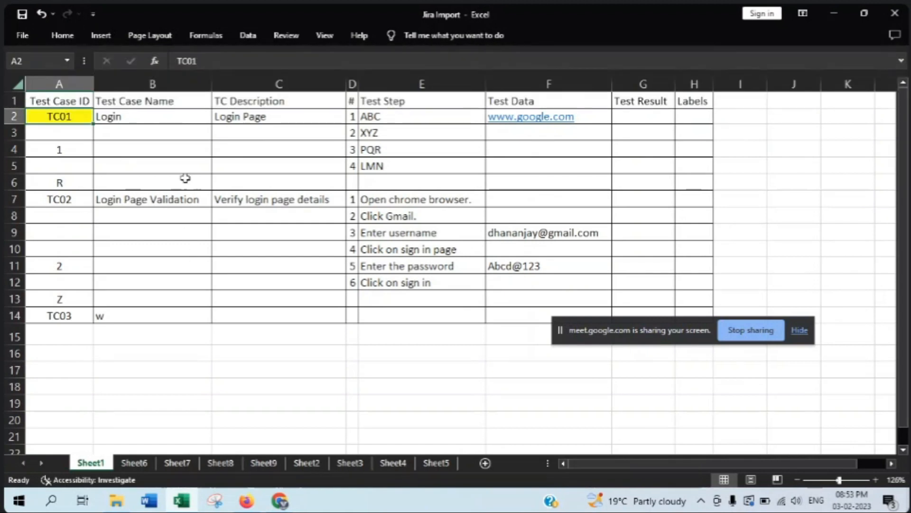
pyautogui.click(49, 148)
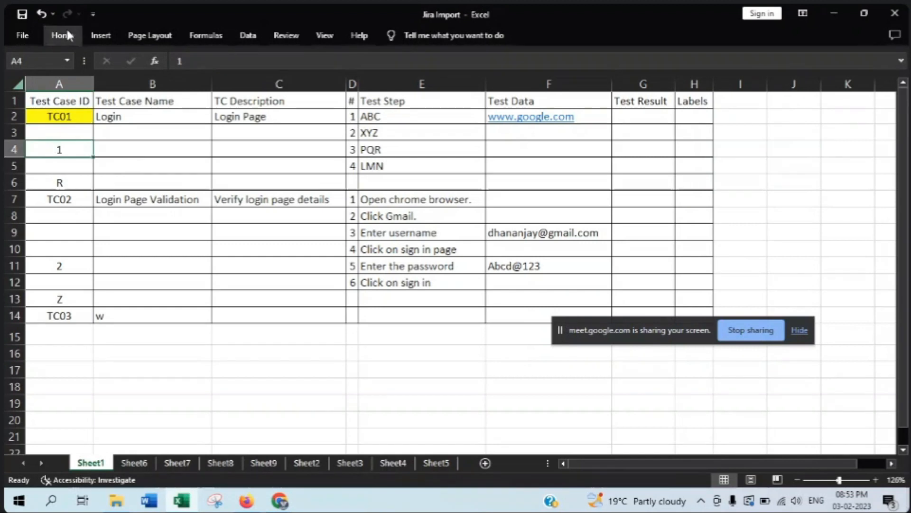
pyautogui.click(62, 35)
pyautogui.click(169, 80)
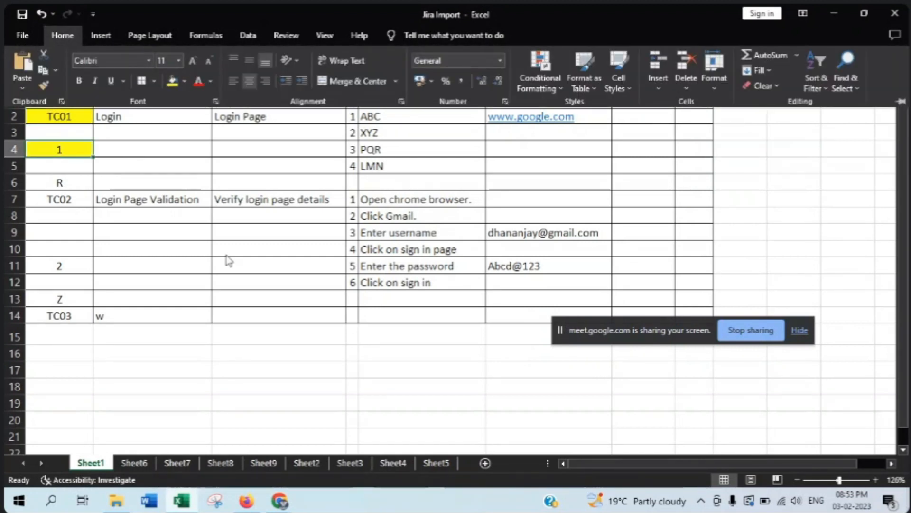
pyautogui.click(61, 183)
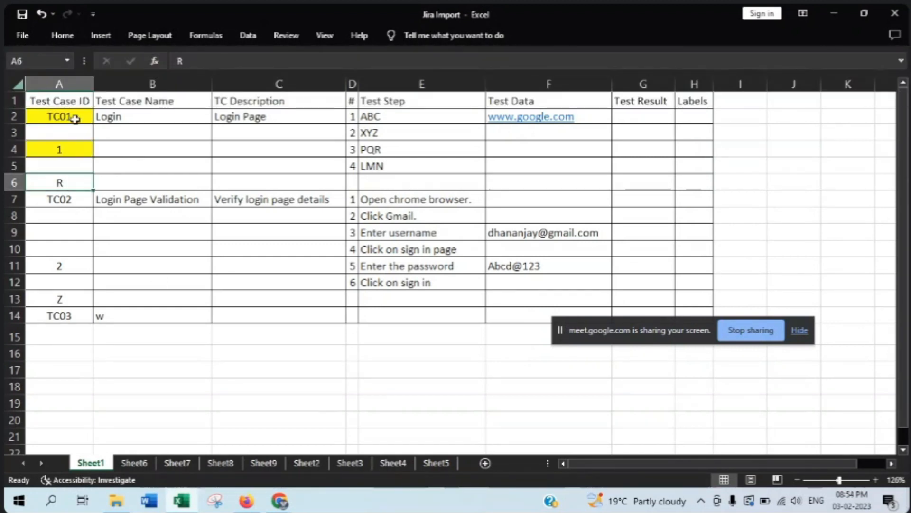
pyautogui.click(62, 35)
pyautogui.click(170, 85)
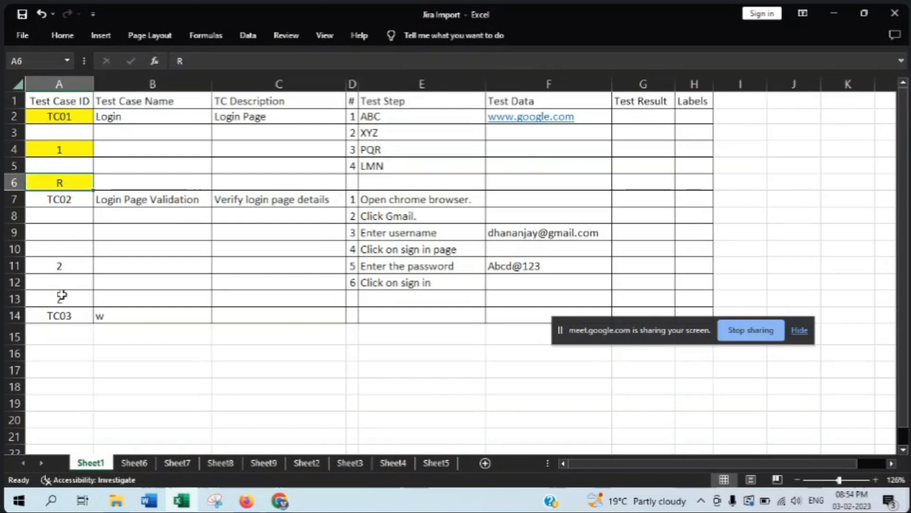
# - Fill the remaining Test Case ID entries in A11, A7 and A13:A14 with yellow
pyautogui.click(61, 267)
pyautogui.click(57, 38)
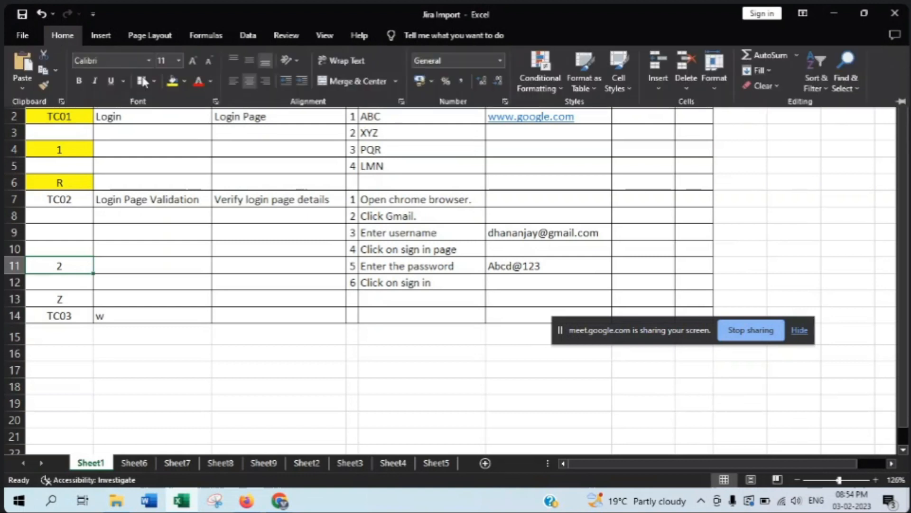
pyautogui.click(169, 84)
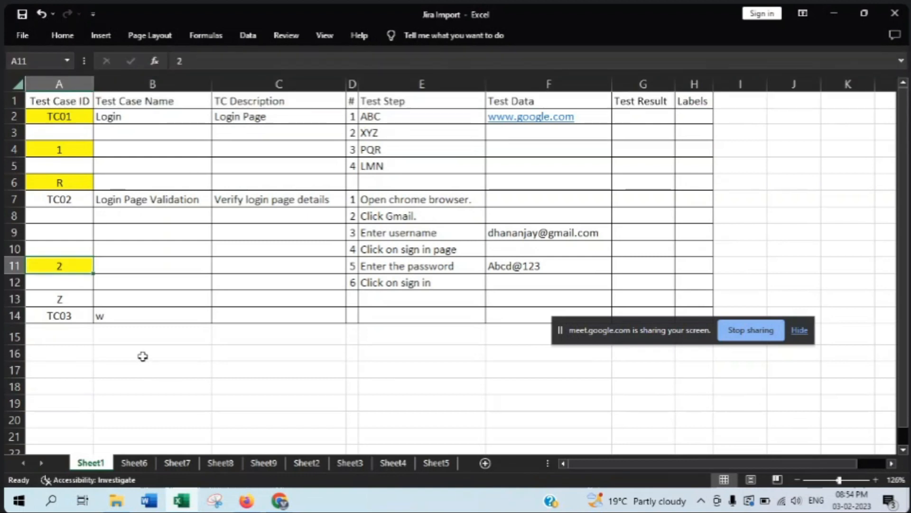
pyautogui.click(76, 200)
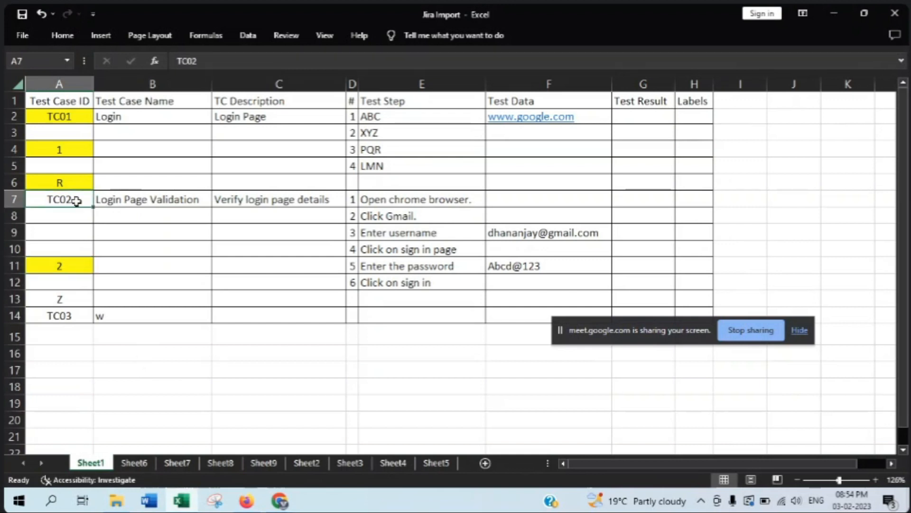
pyautogui.click(62, 36)
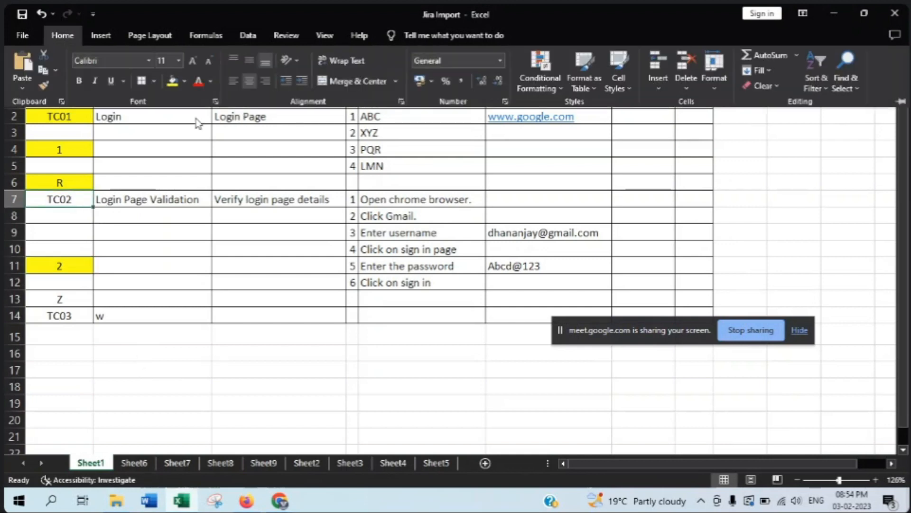
pyautogui.click(172, 81)
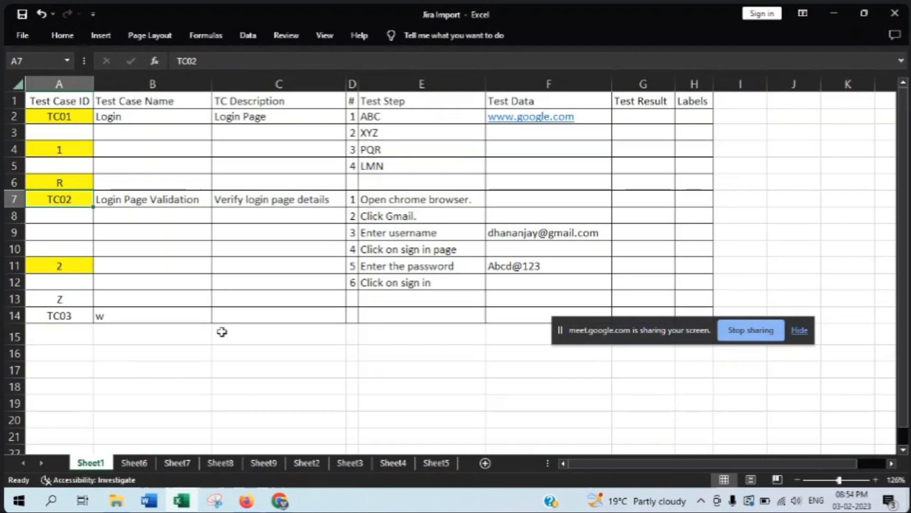
pyautogui.click(69, 299)
pyautogui.moveTo(69, 300); pyautogui.dragTo(66, 315)
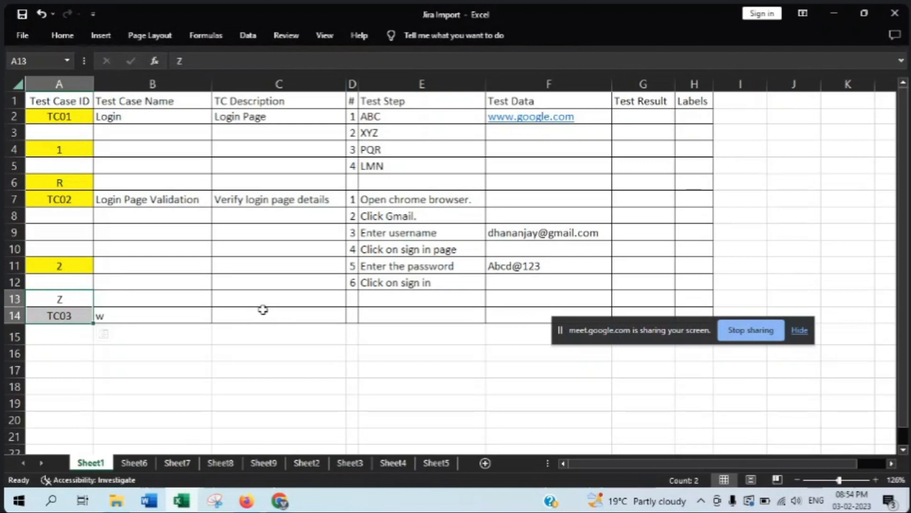
pyautogui.click(63, 35)
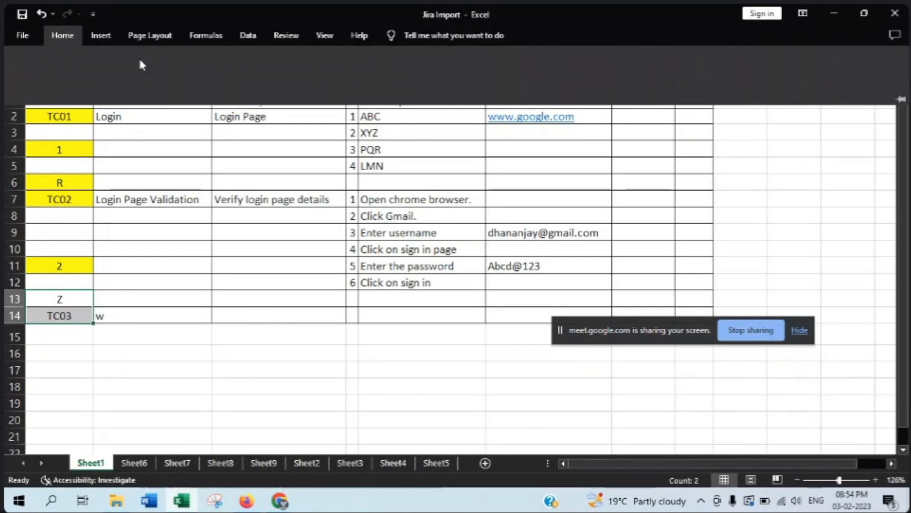
pyautogui.click(171, 84)
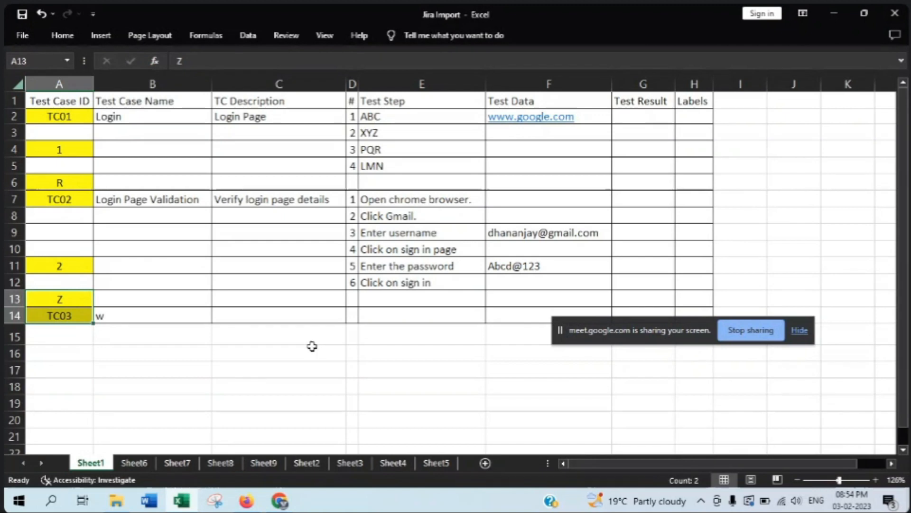
# - Examine the highlighted Test Case ID entries by type, and compare them with the test case details in B1:H14
pyautogui.click(234, 297)
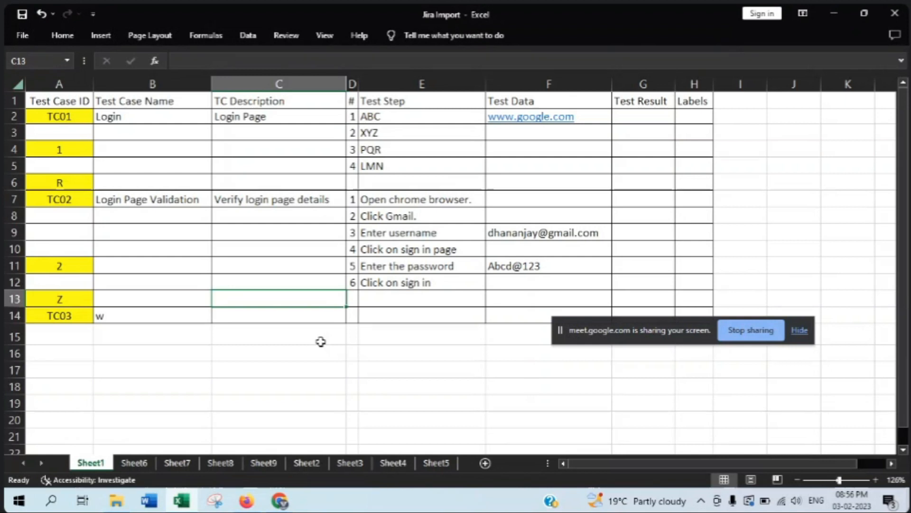
pyautogui.click(82, 116)
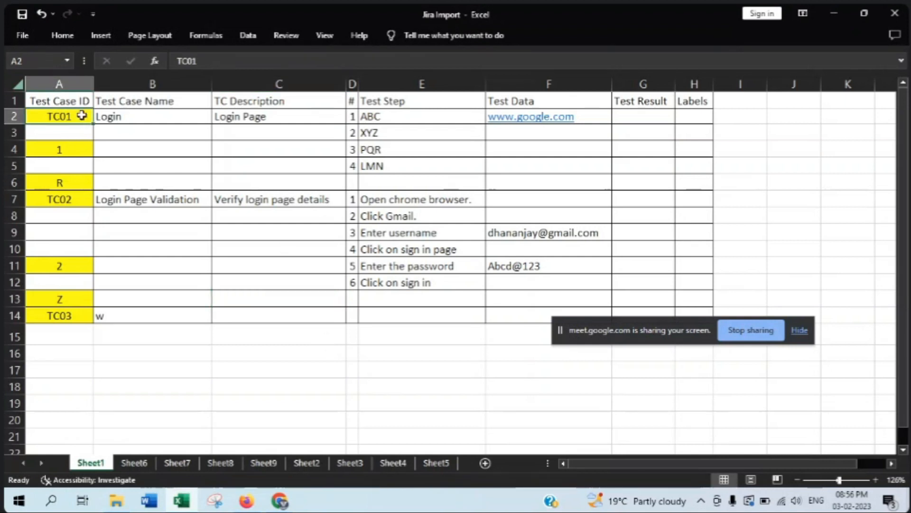
pyautogui.click(74, 195)
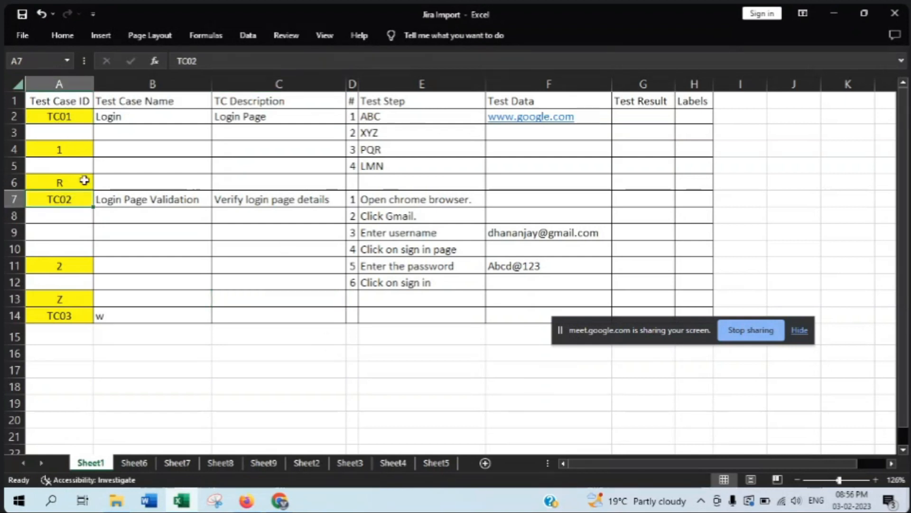
pyautogui.click(84, 181)
pyautogui.click(72, 314)
pyautogui.click(70, 304)
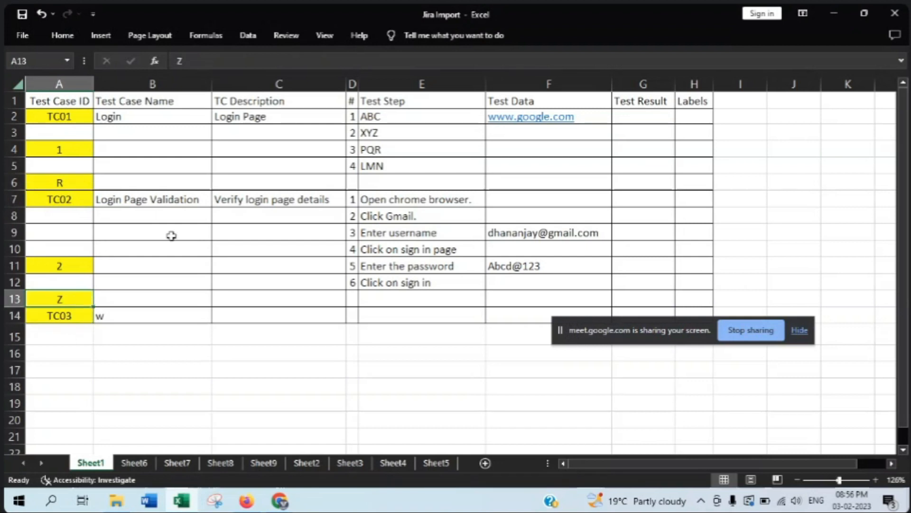
pyautogui.click(35, 148)
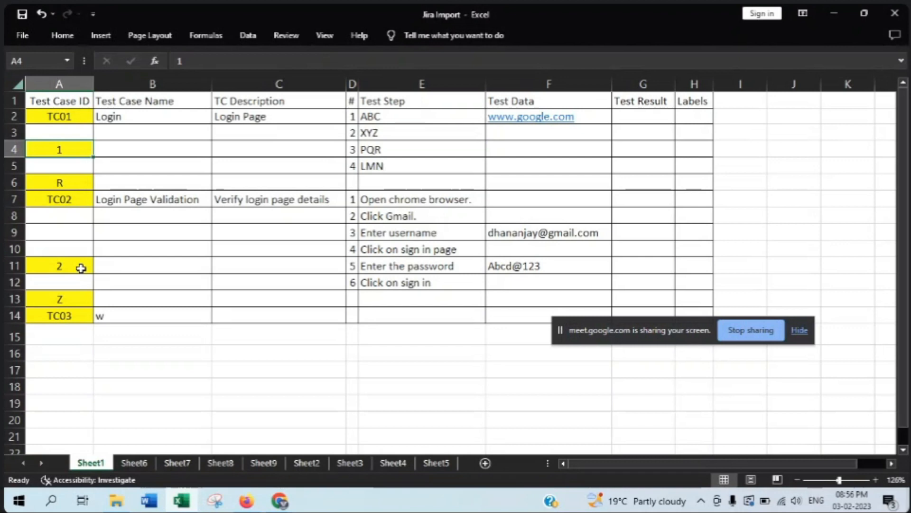
pyautogui.click(77, 263)
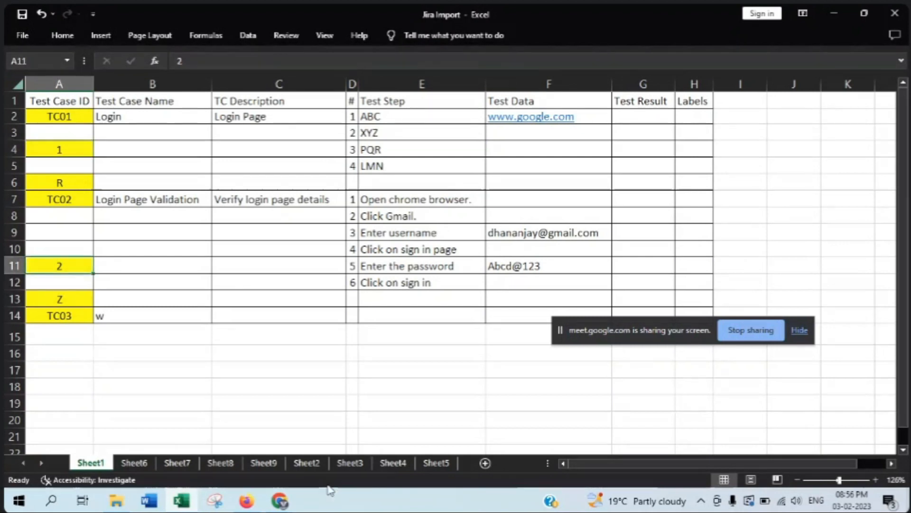
pyautogui.click(362, 390)
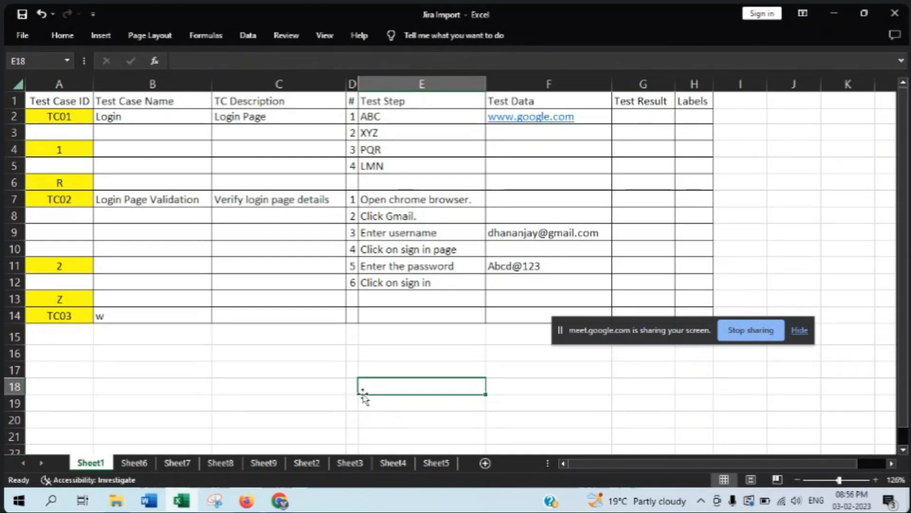
pyautogui.click(190, 363)
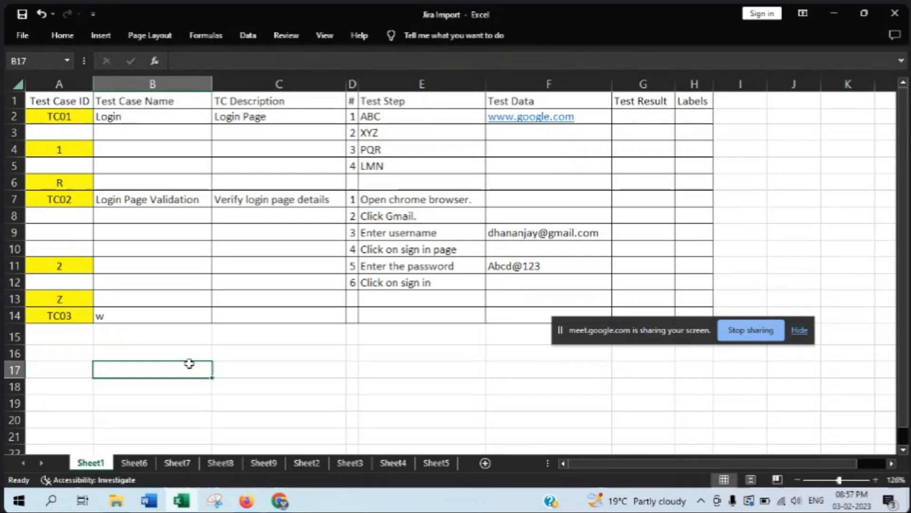
pyautogui.moveTo(152, 101); pyautogui.dragTo(285, 216)
pyautogui.moveTo(450, 266); pyautogui.dragTo(693, 316)
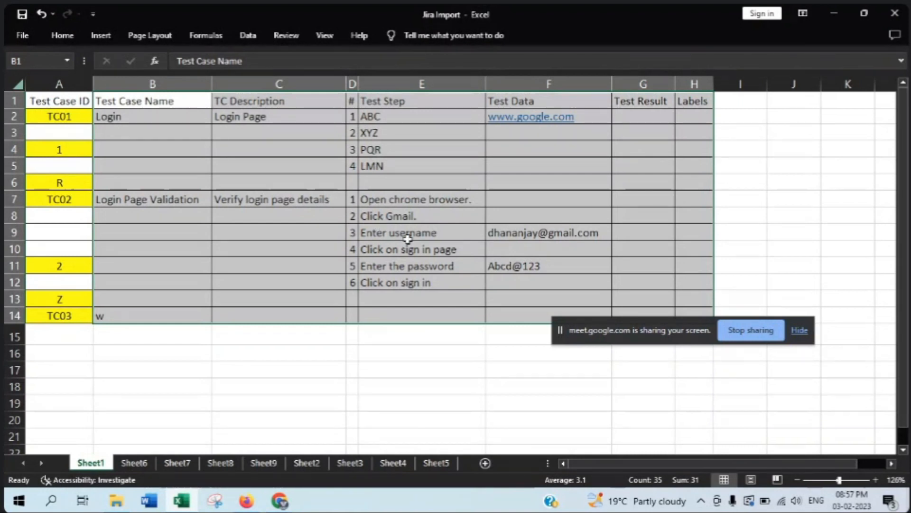
pyautogui.moveTo(280, 216); pyautogui.dragTo(280, 233)
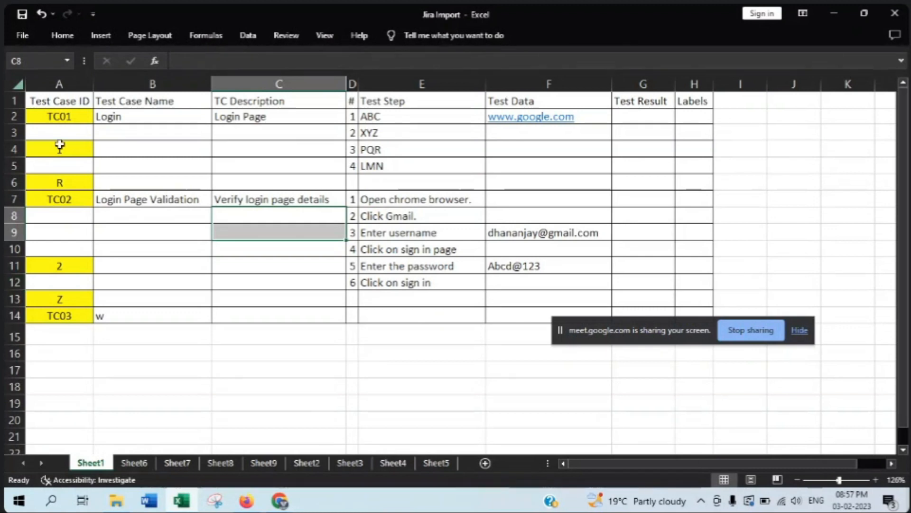
# - Try TC01 and 1 as sample IDs in cell J2, clearing each entry
pyautogui.click(764, 121)
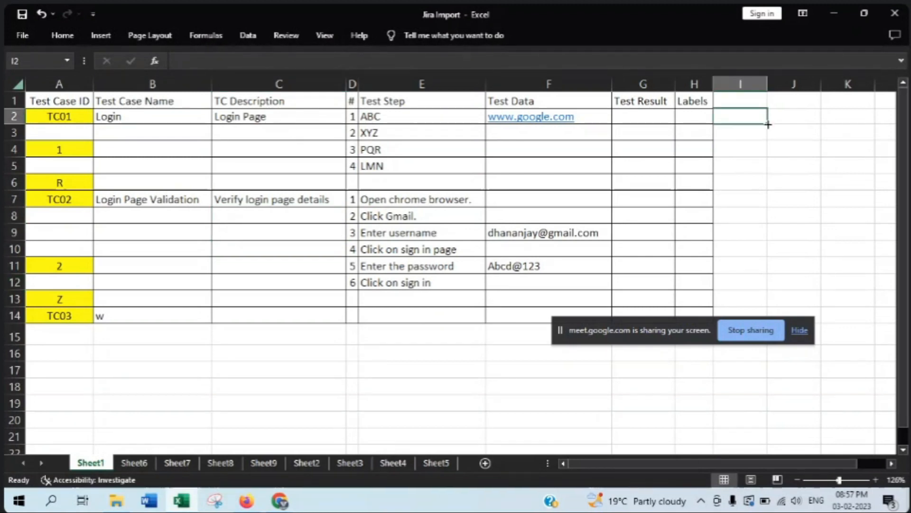
pyautogui.click(798, 120)
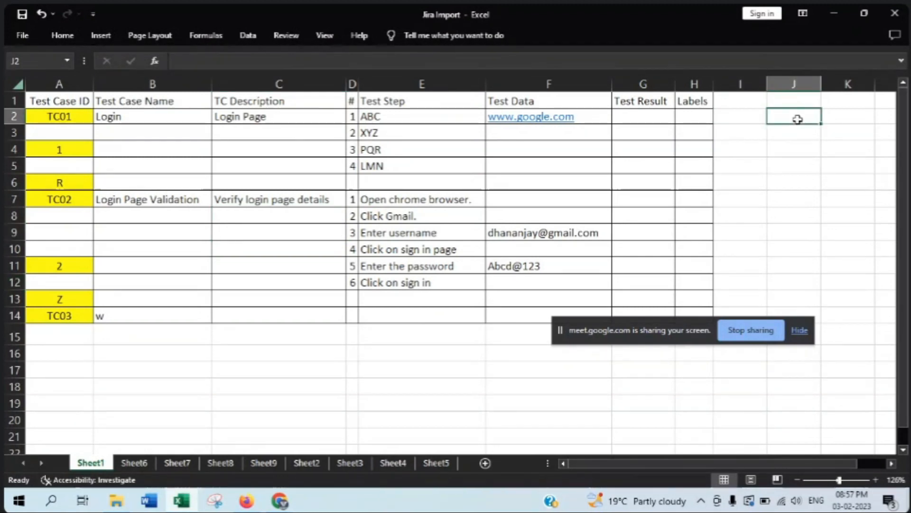
pyautogui.write('TC')
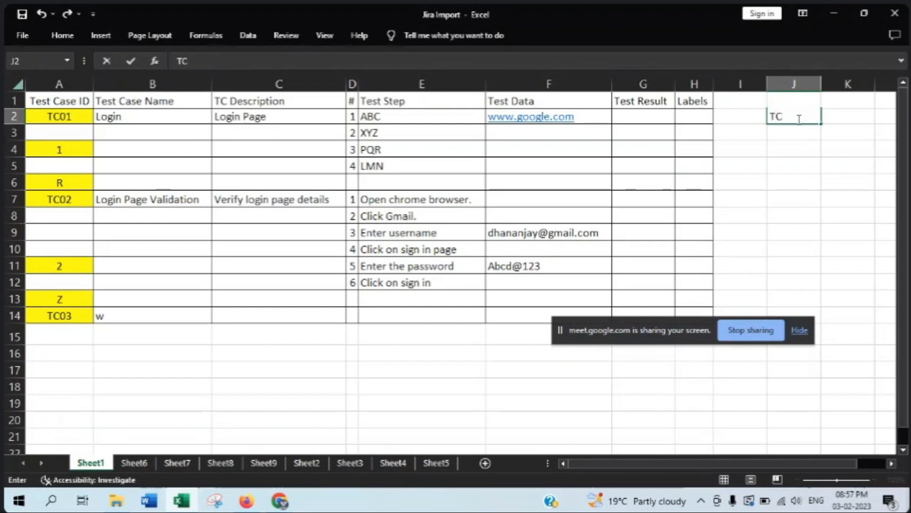
pyautogui.write('01')
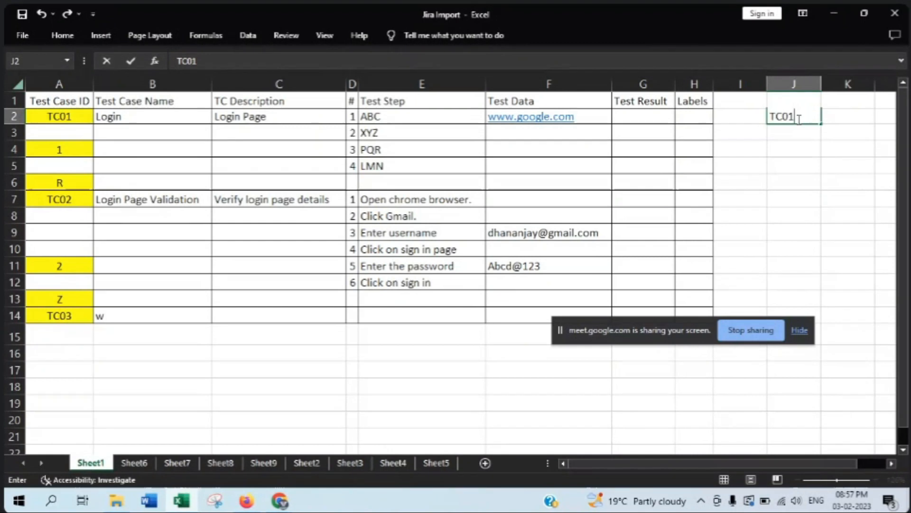
pyautogui.press('BackSpace')
pyautogui.press('BackSpace')
pyautogui.press('BackSpace')
pyautogui.press('BackSpace')
pyautogui.write('1')
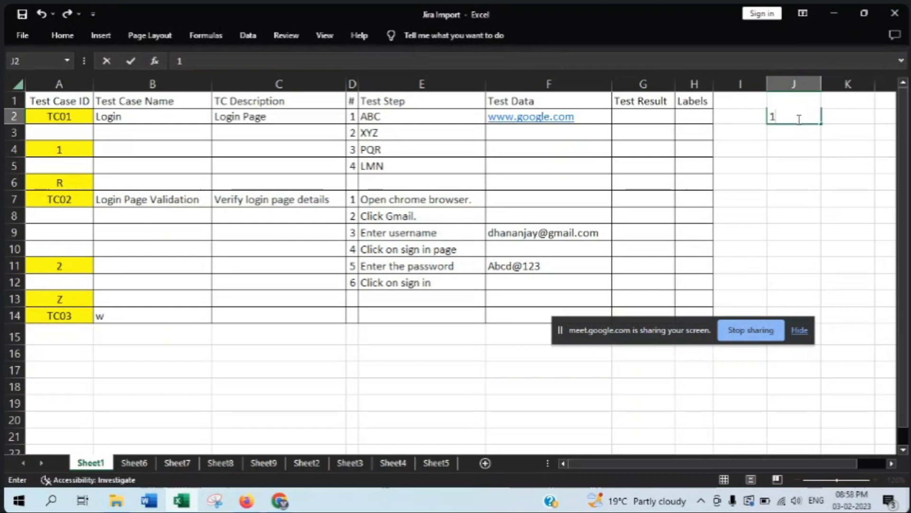
pyautogui.press('BackSpace')
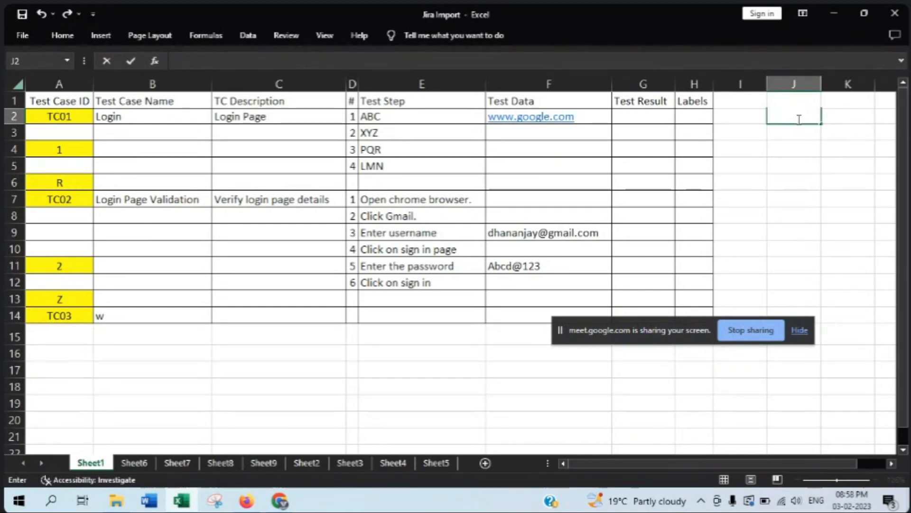
pyautogui.click(782, 328)
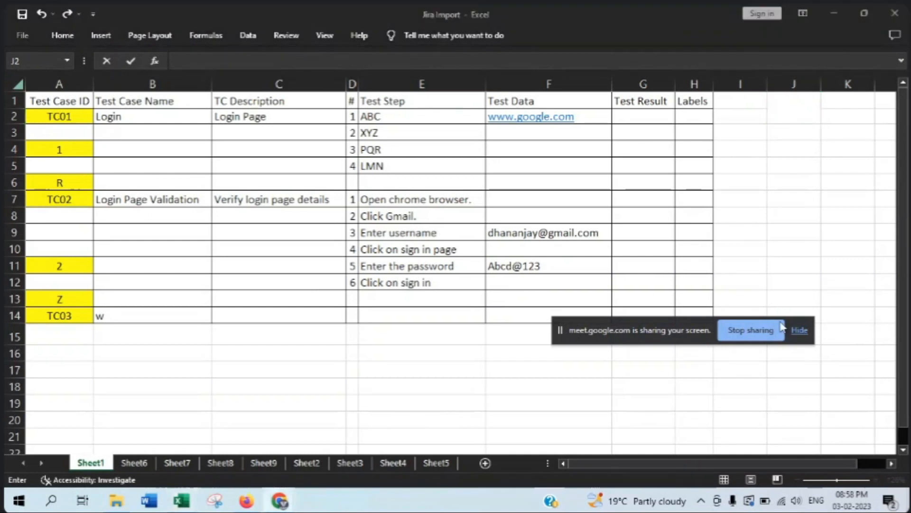
pyautogui.click(41, 146)
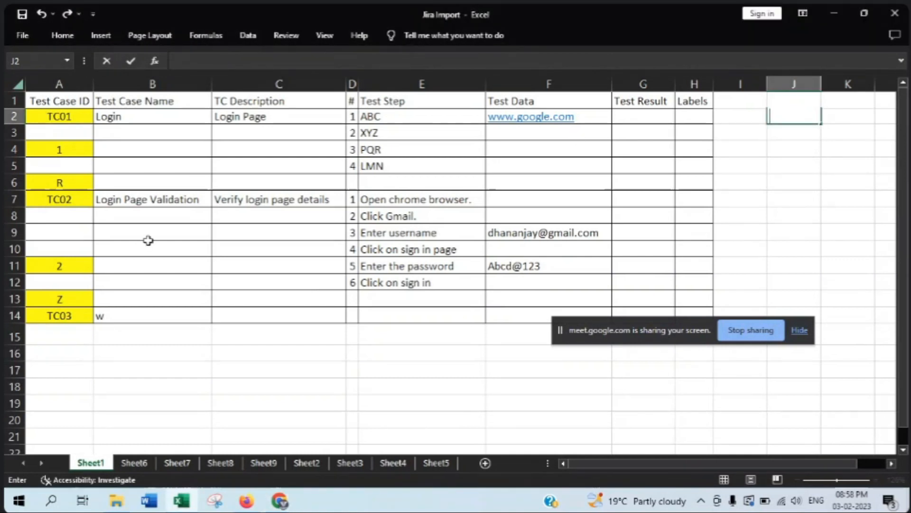
pyautogui.moveTo(142, 131); pyautogui.dragTo(603, 299)
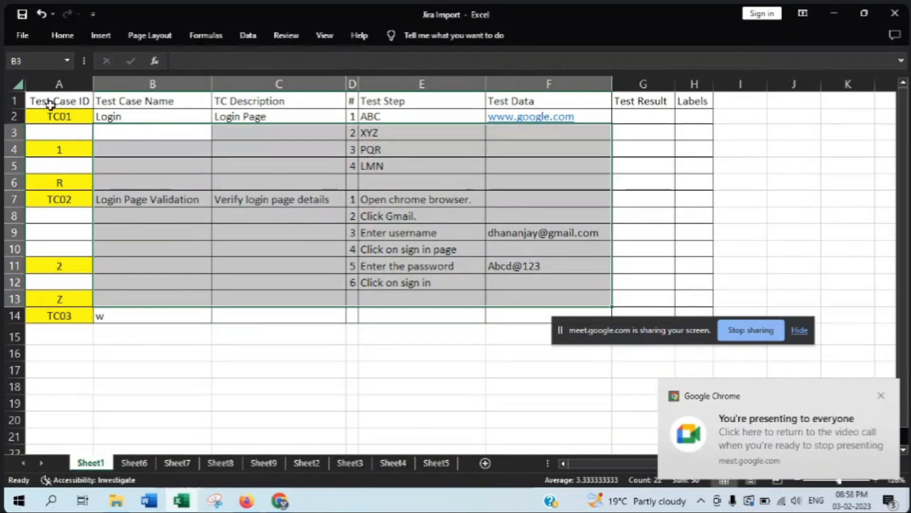
pyautogui.click(62, 128)
pyautogui.moveTo(82, 117); pyautogui.dragTo(78, 135)
pyautogui.click(74, 148)
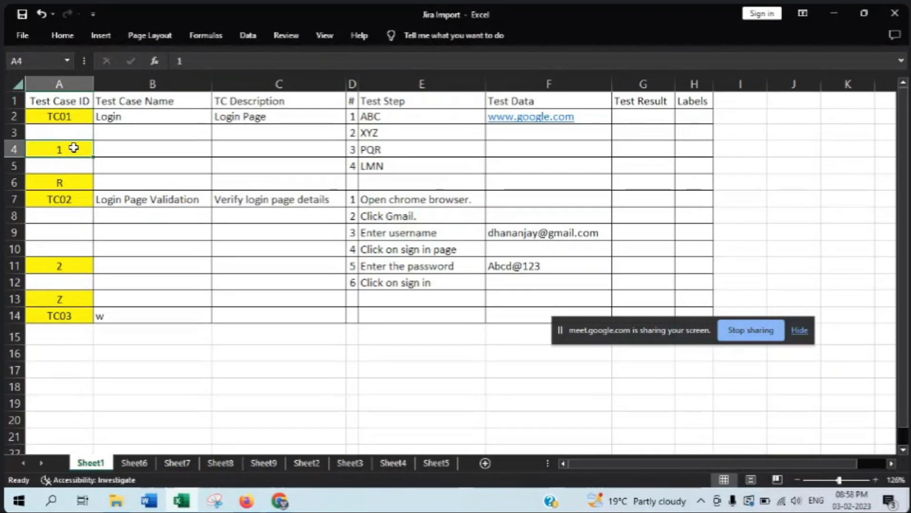
# - Examine how the Test Case ID entries in column A separate the test cases
pyautogui.moveTo(63, 116); pyautogui.dragTo(81, 132)
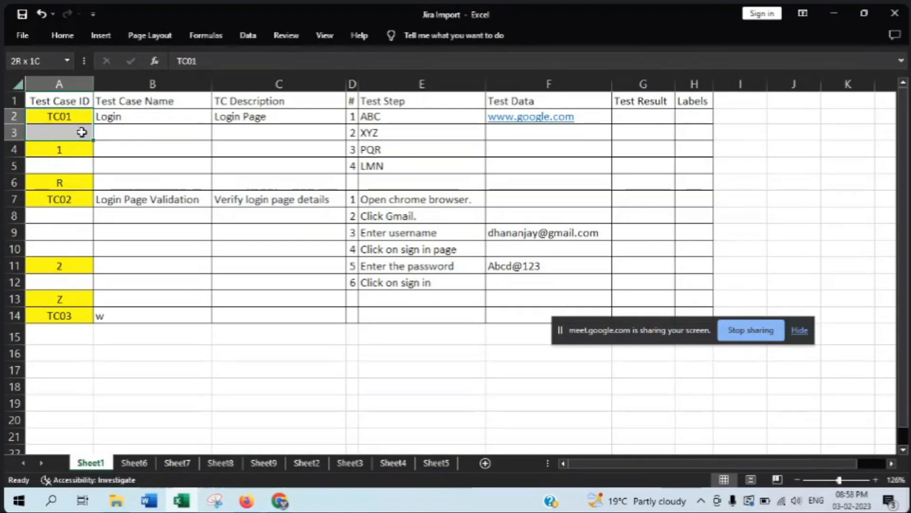
pyautogui.moveTo(81, 132); pyautogui.dragTo(180, 133)
pyautogui.moveTo(67, 146); pyautogui.dragTo(80, 166)
pyautogui.click(77, 184)
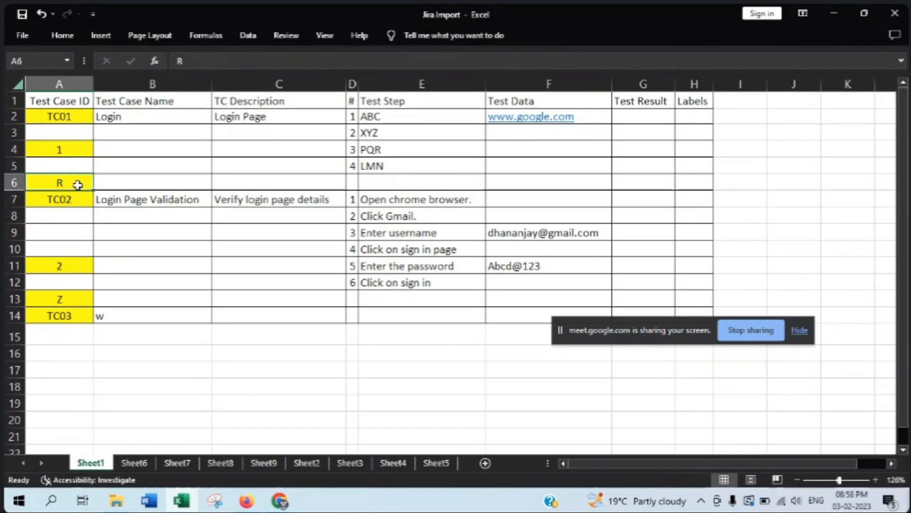
pyautogui.click(76, 200)
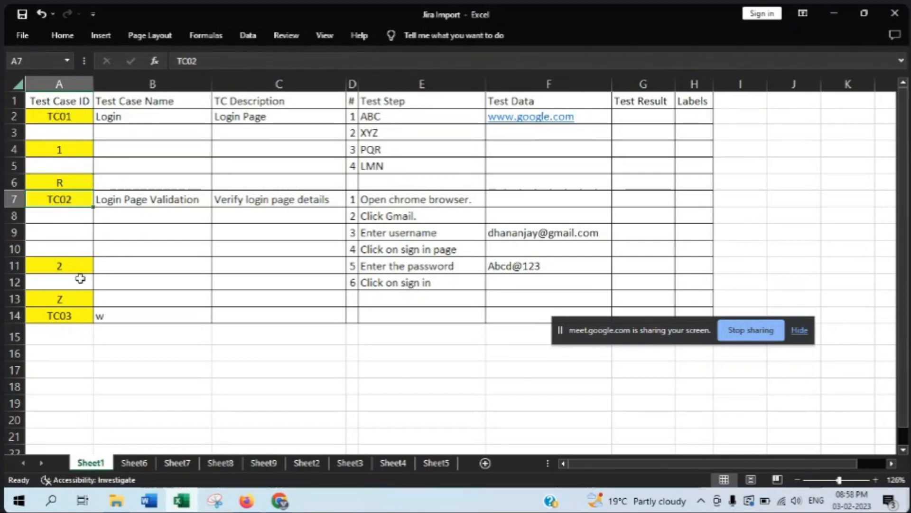
pyautogui.click(83, 265)
pyautogui.click(78, 315)
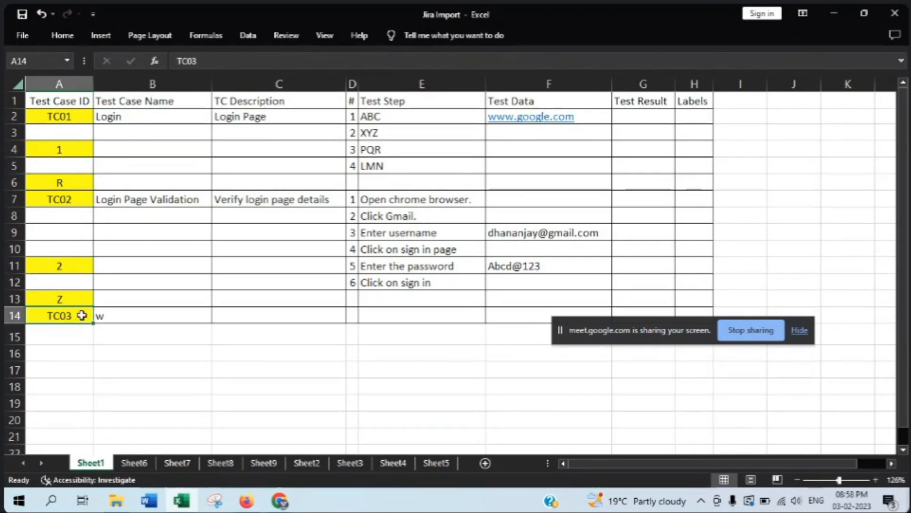
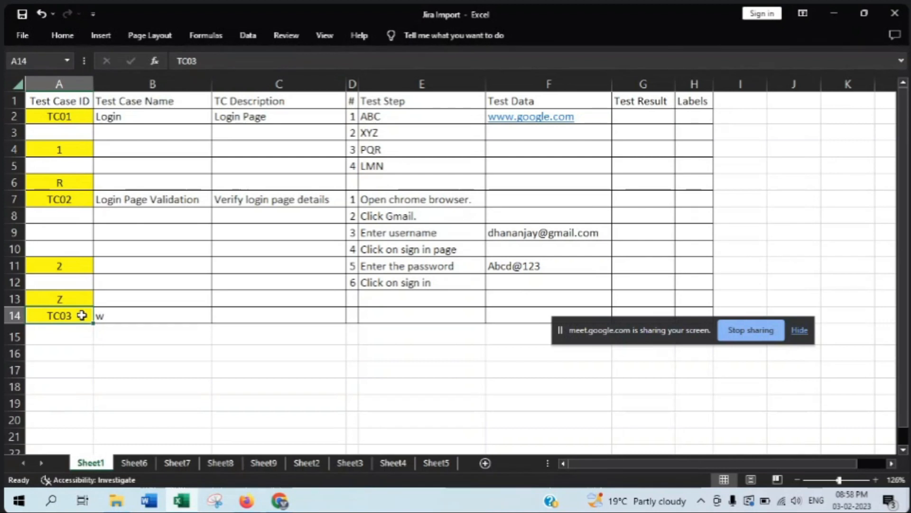
pyautogui.click(72, 113)
pyautogui.moveTo(72, 114); pyautogui.dragTo(73, 299)
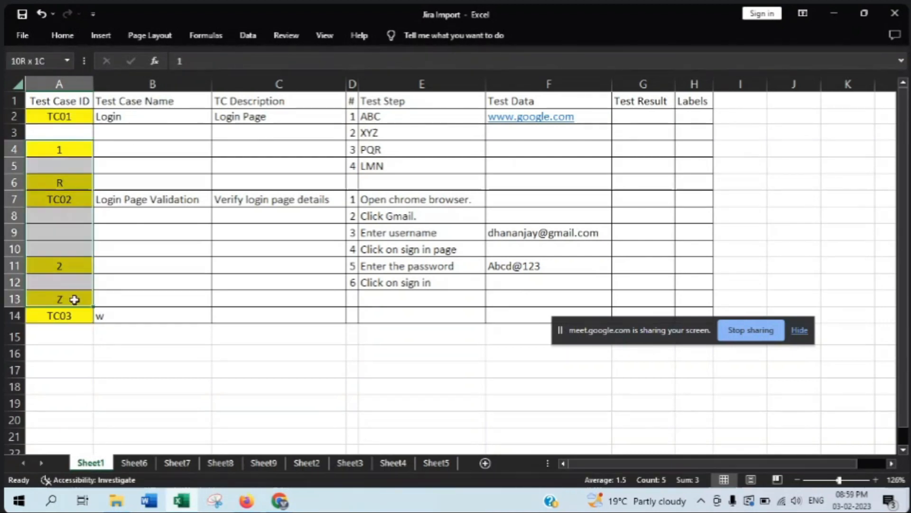
pyautogui.click(72, 249)
pyautogui.click(69, 139)
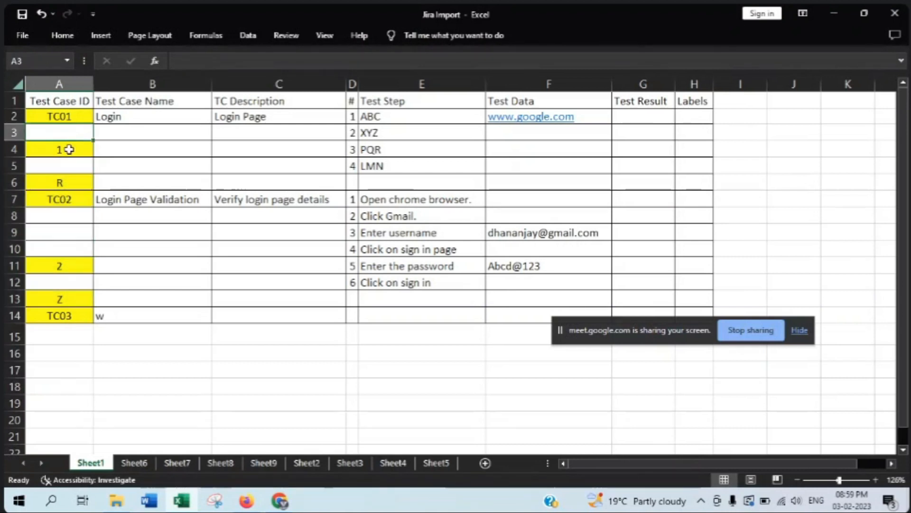
# - Replace the Test Case IDs in A4 and A6 with TC03 and TC04
pyautogui.click(67, 149)
pyautogui.write('TC02')
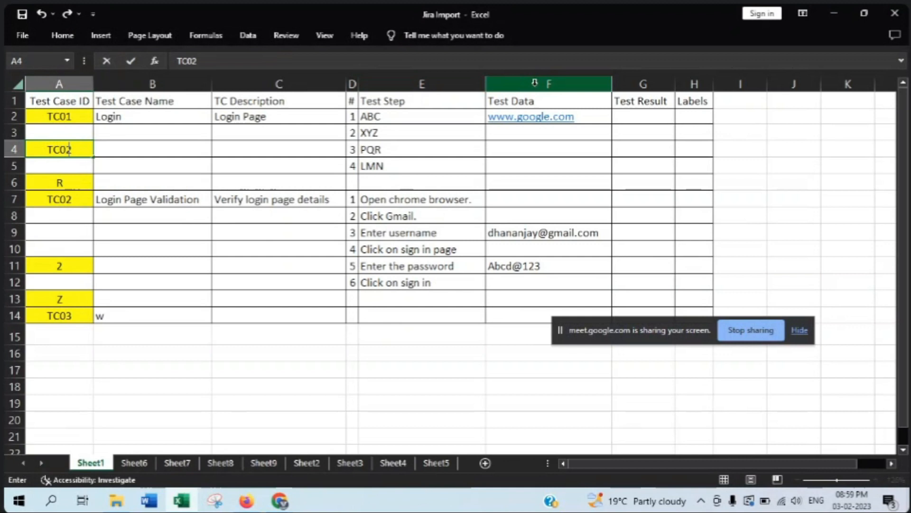
pyautogui.press('BackSpace')
pyautogui.write('3')
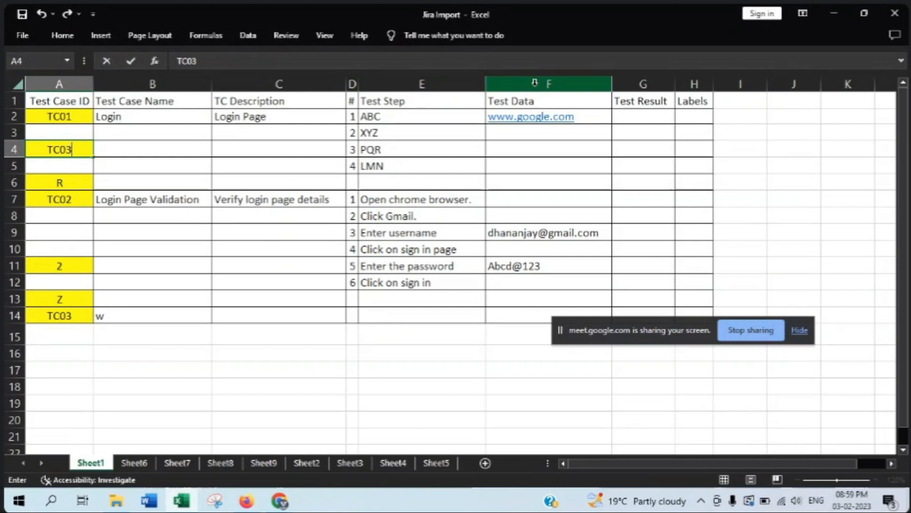
pyautogui.click(56, 181)
pyautogui.write('TC04')
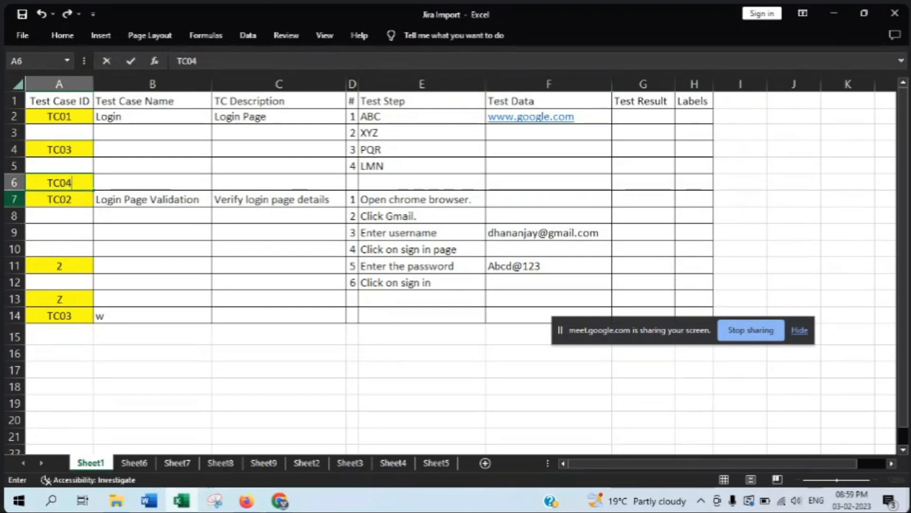
# - Replace the Test Case IDs in A11 and A13 with TC05 and TC06
pyautogui.click(68, 265)
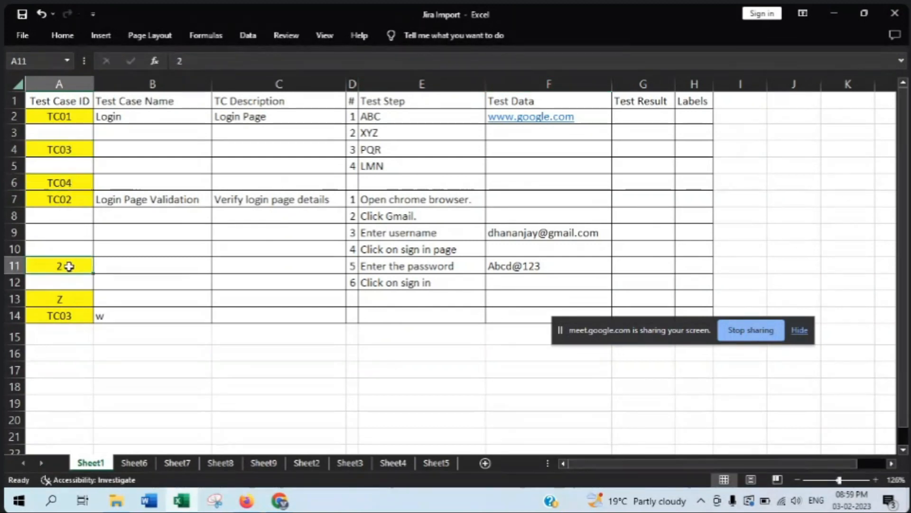
pyautogui.write('TC05')
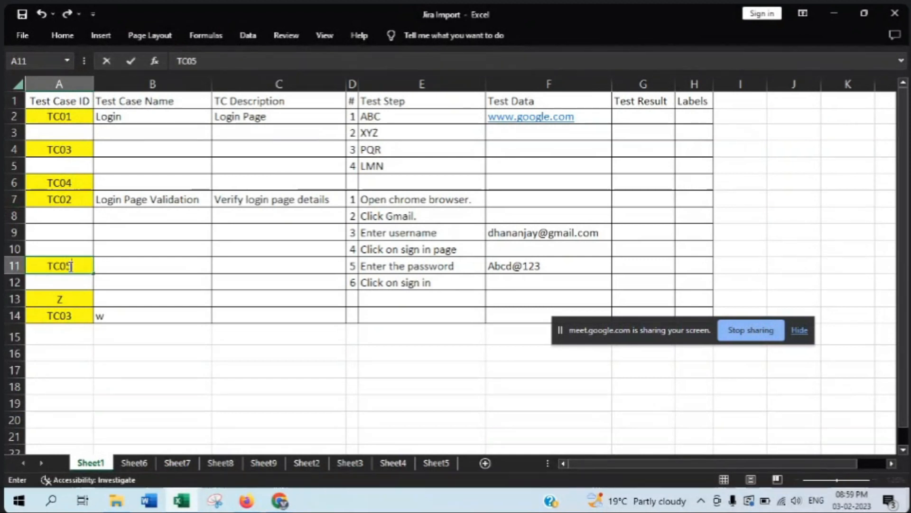
pyautogui.click(81, 300)
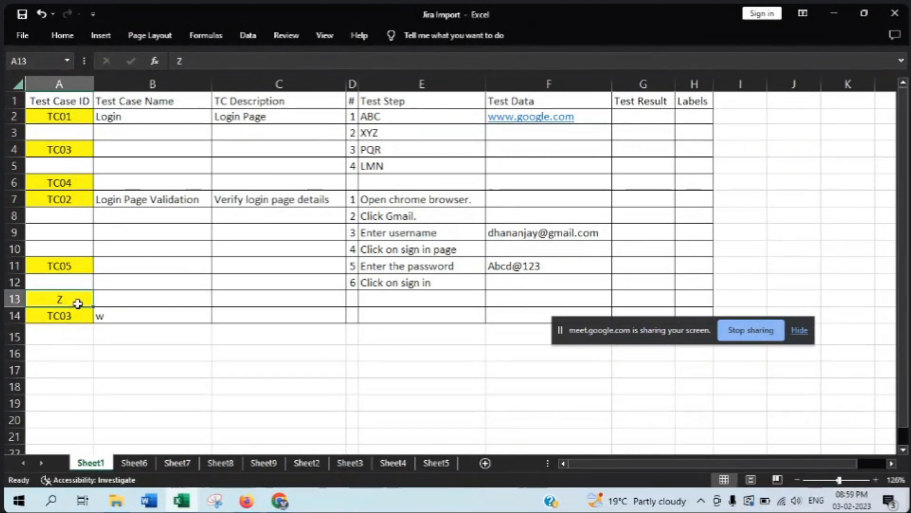
pyautogui.write('TC03')
pyautogui.press('BackSpace')
pyautogui.write('6')
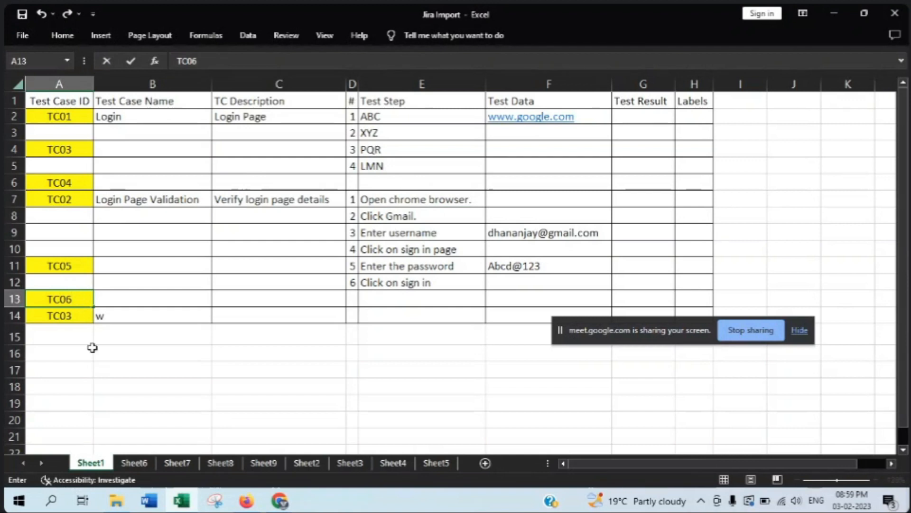
pyautogui.click(38, 427)
# - Change the last Test Case ID, in A14, to TC07
pyautogui.doubleClick(83, 316)
pyautogui.press('BackSpace')
pyautogui.write('7')
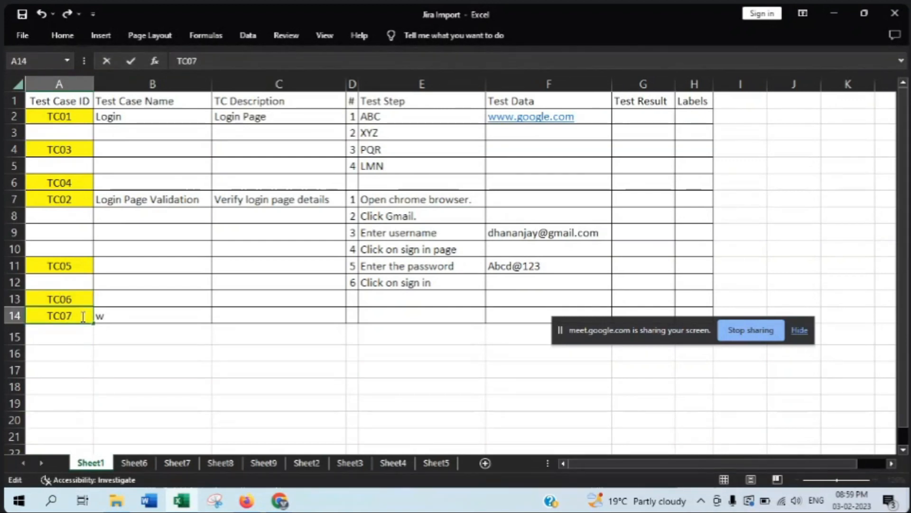
pyautogui.click(57, 398)
# - Examine the Test Case ID column against the test case rows to see where each ID change starts a new test case
pyautogui.moveTo(75, 134); pyautogui.dragTo(143, 268)
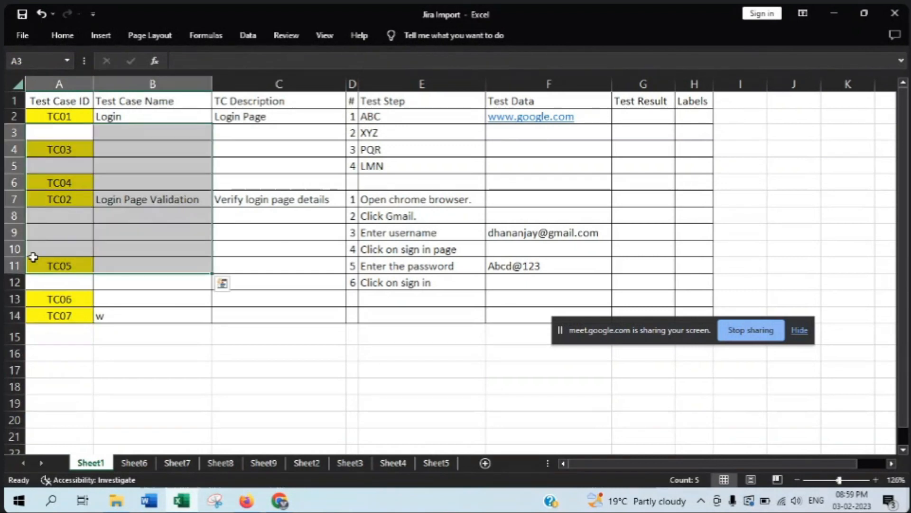
pyautogui.click(34, 252)
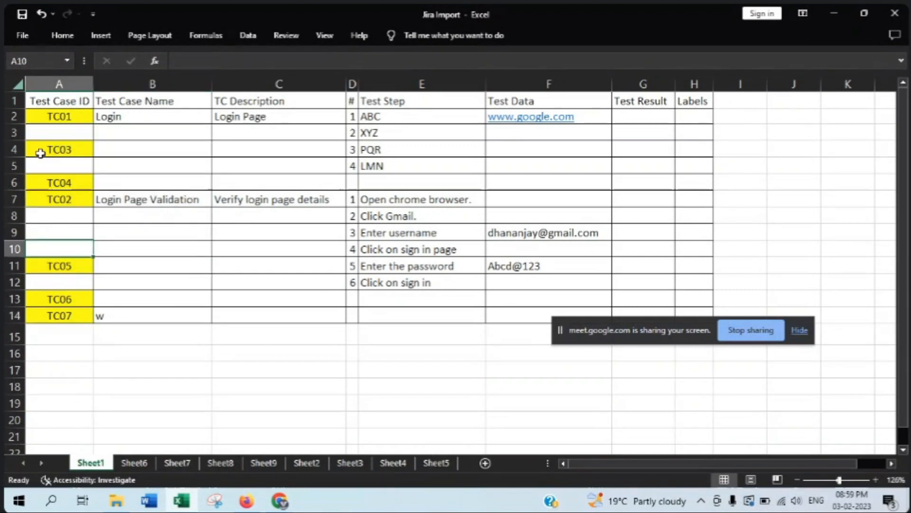
pyautogui.moveTo(37, 116); pyautogui.dragTo(66, 309)
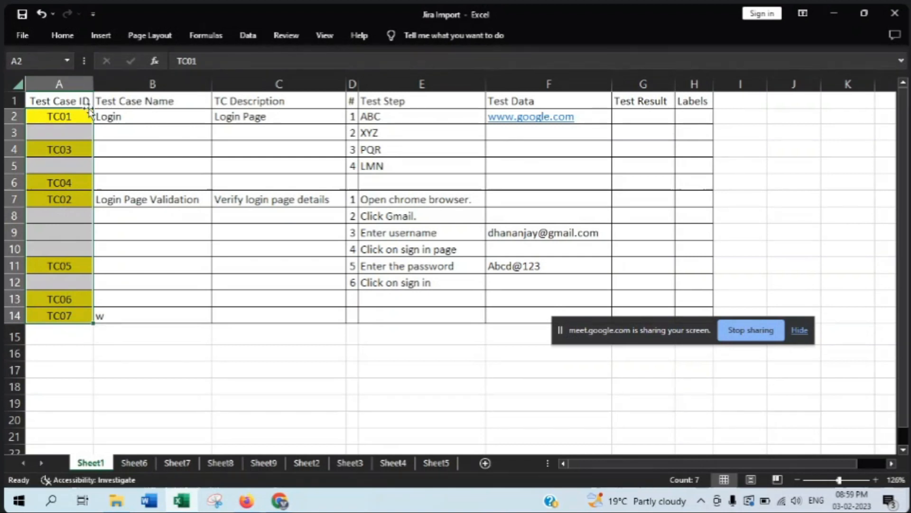
pyautogui.moveTo(86, 116); pyautogui.dragTo(408, 118)
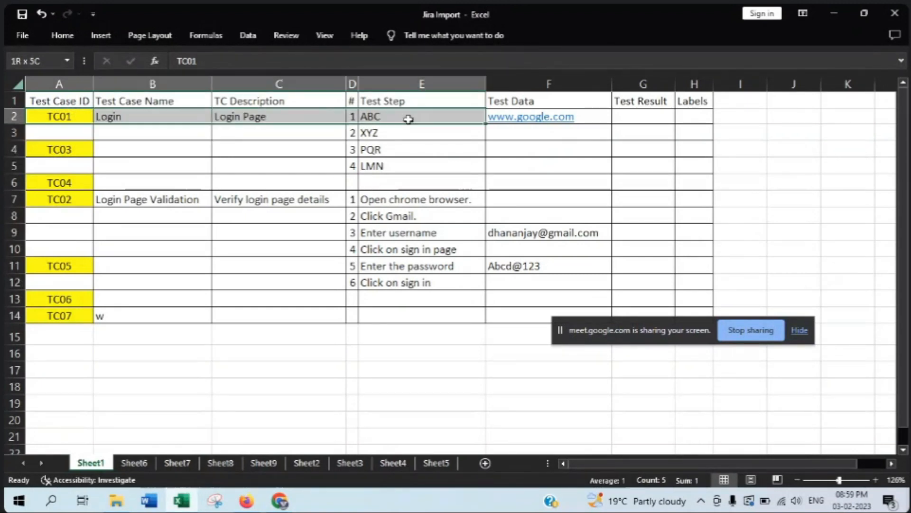
pyautogui.click(77, 121)
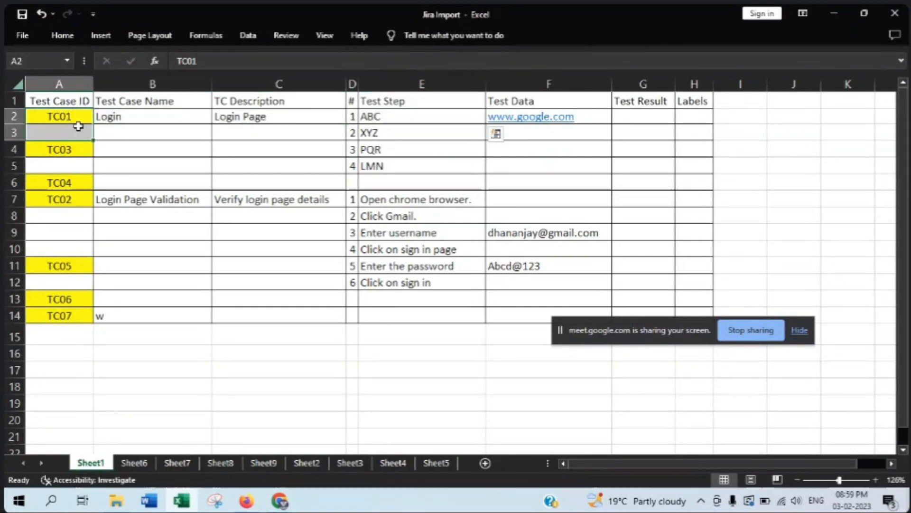
pyautogui.click(61, 151)
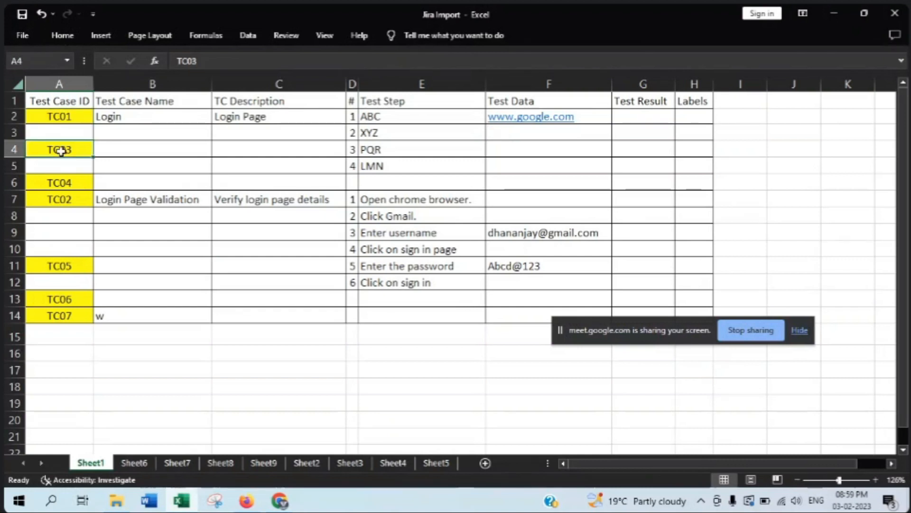
pyautogui.click(112, 163)
pyautogui.click(59, 147)
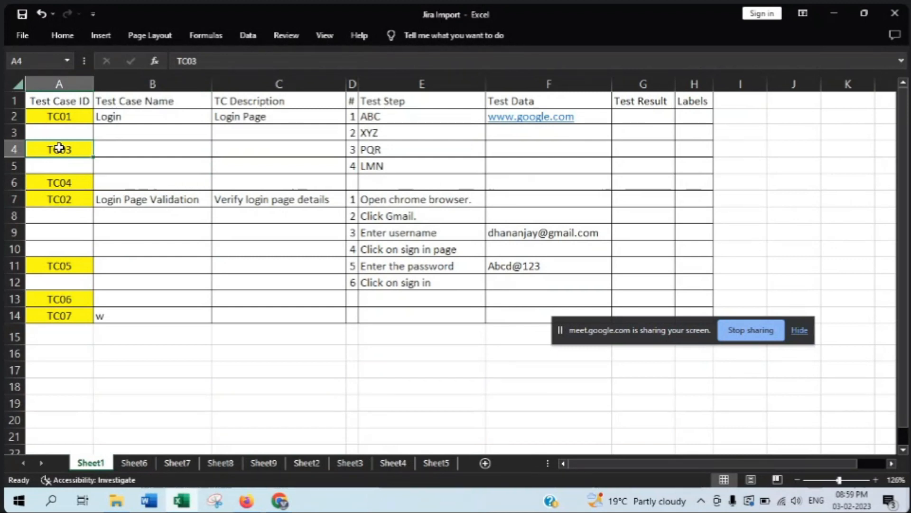
pyautogui.click(44, 183)
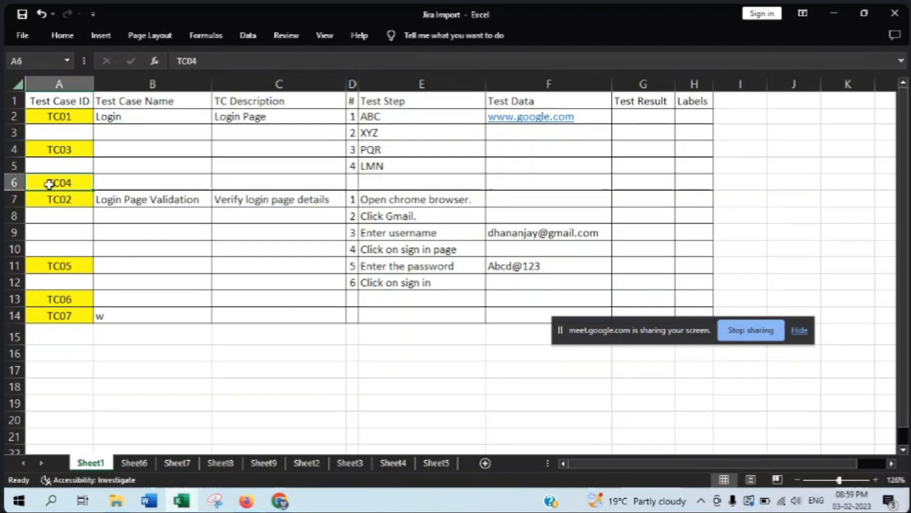
pyautogui.click(67, 201)
pyautogui.moveTo(59, 132); pyautogui.dragTo(100, 309)
pyautogui.click(89, 282)
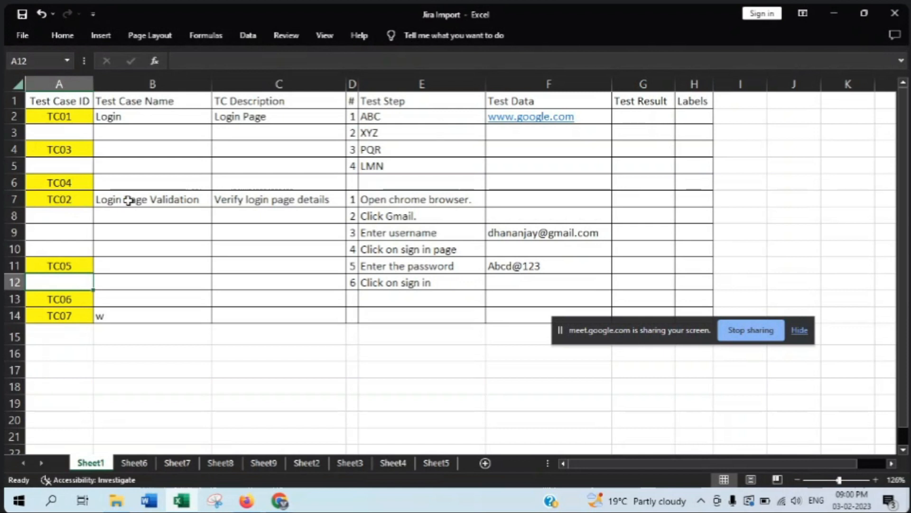
pyautogui.click(276, 385)
# - Switch to Jira in Firefox and set the test import's discriminator to Test case name change
pyautogui.click(255, 505)
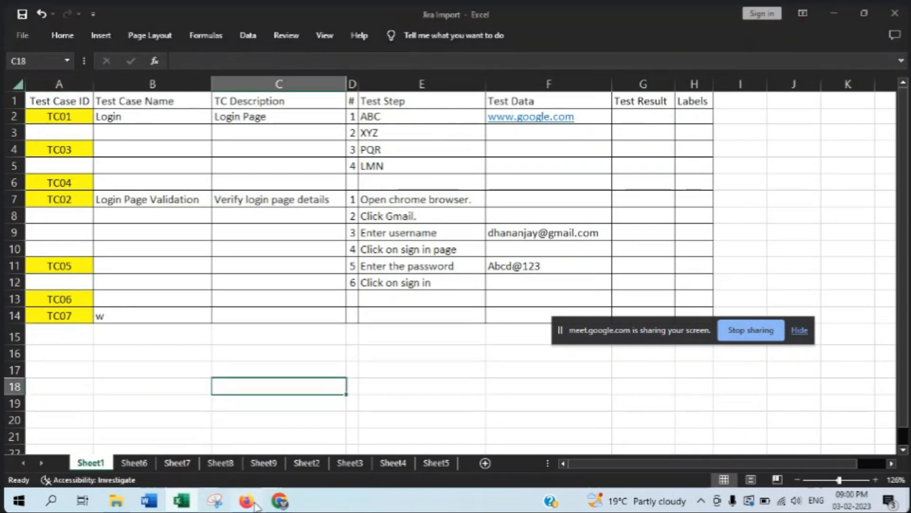
pyautogui.click(342, 321)
pyautogui.click(280, 424)
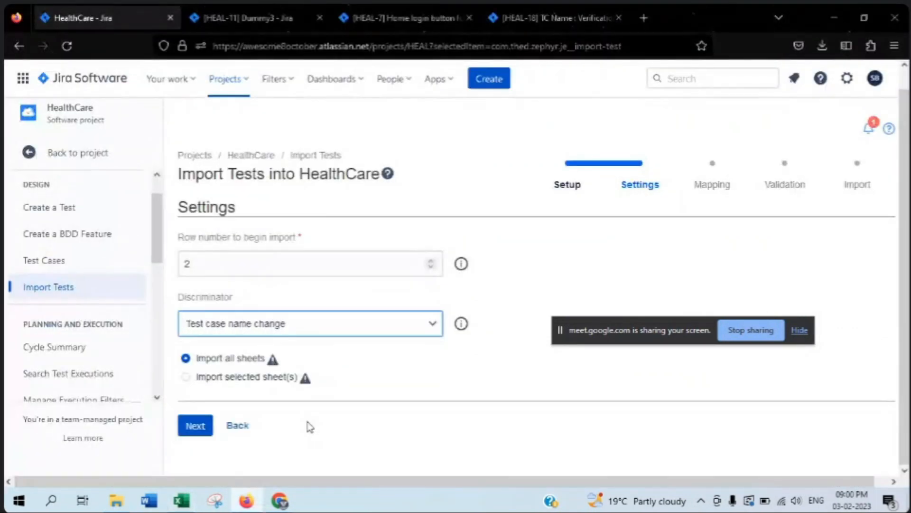
# - Switch back to Excel and delete the entire Test Case ID column from Sheet1
pyautogui.click(180, 500)
pyautogui.click(58, 84)
pyautogui.rightClick(63, 87)
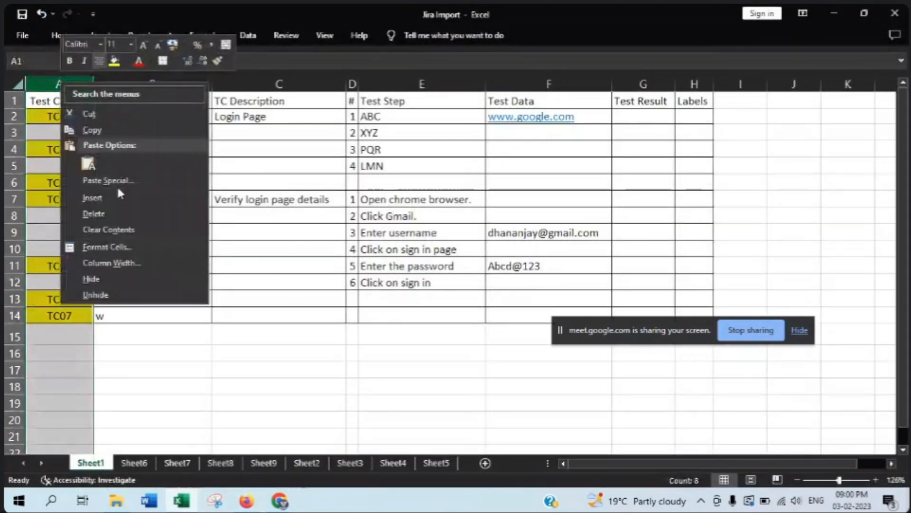
pyautogui.press('Escape')
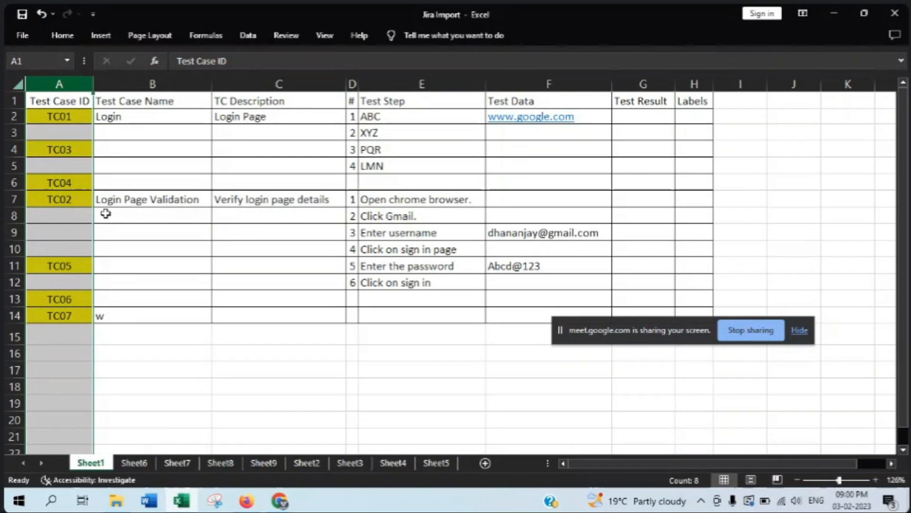
pyautogui.hotkey('ctrl', '-')
pyautogui.click(265, 343)
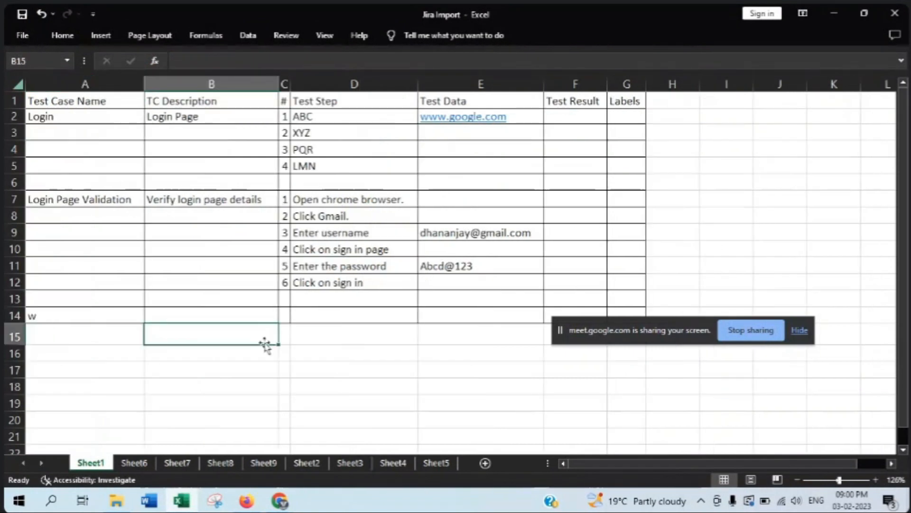
# - Delete the empty worksheets Sheet6 and Sheet7, and return to Sheet1
pyautogui.rightClick(140, 461)
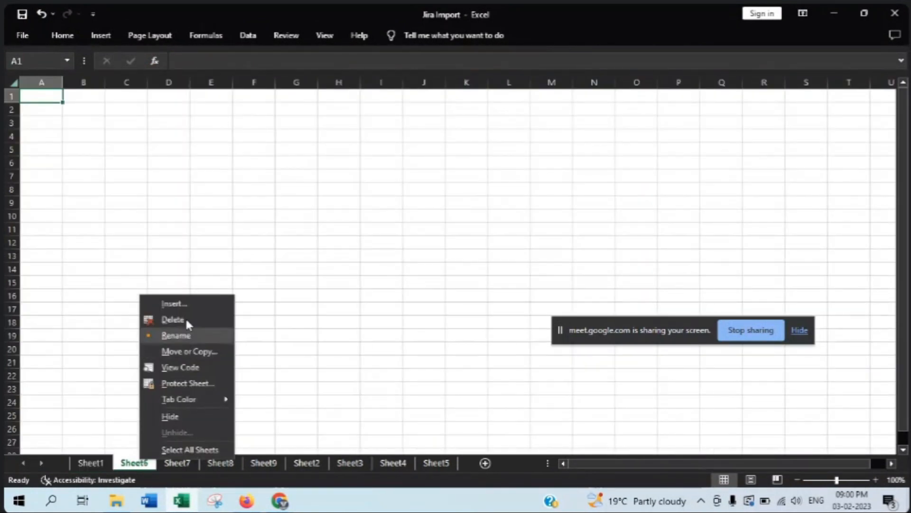
pyautogui.click(172, 319)
pyautogui.rightClick(142, 461)
pyautogui.press('Escape')
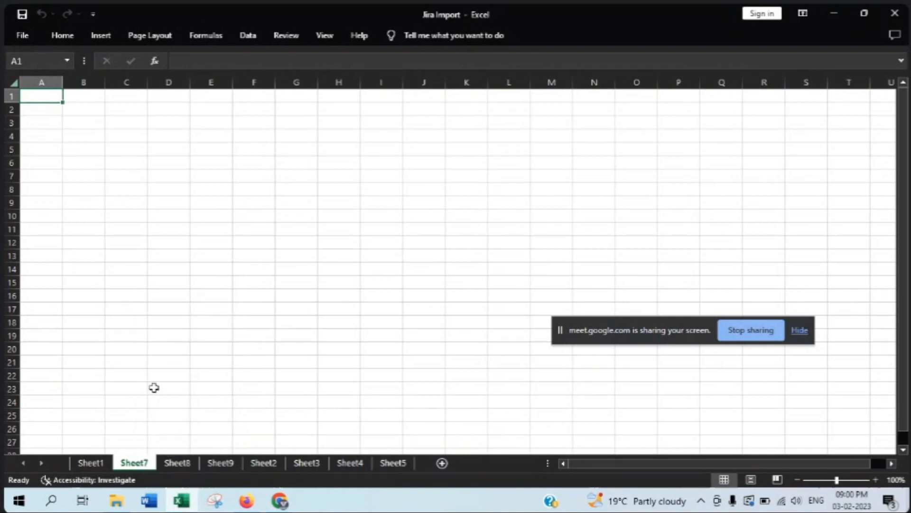
pyautogui.click(102, 459)
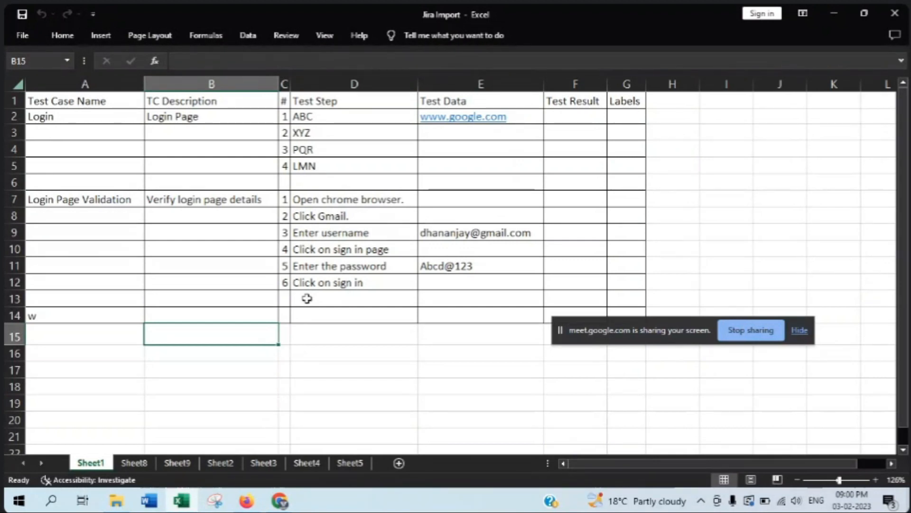
# - Examine the Test Case Name column and the rows belonging to each named test case on Sheet1
pyautogui.moveTo(72, 102); pyautogui.dragTo(77, 305)
pyautogui.click(221, 269)
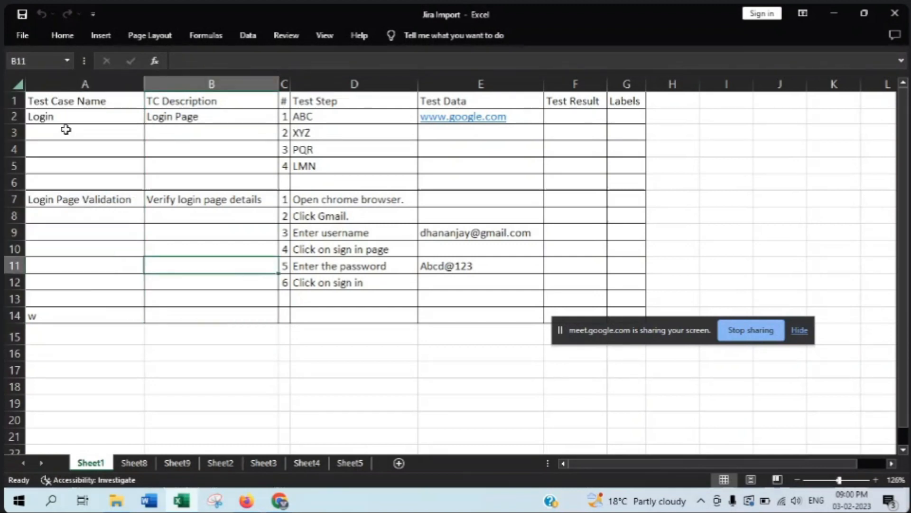
pyautogui.moveTo(57, 114); pyautogui.dragTo(318, 115)
pyautogui.moveTo(55, 198); pyautogui.dragTo(351, 199)
pyautogui.moveTo(56, 315); pyautogui.dragTo(470, 314)
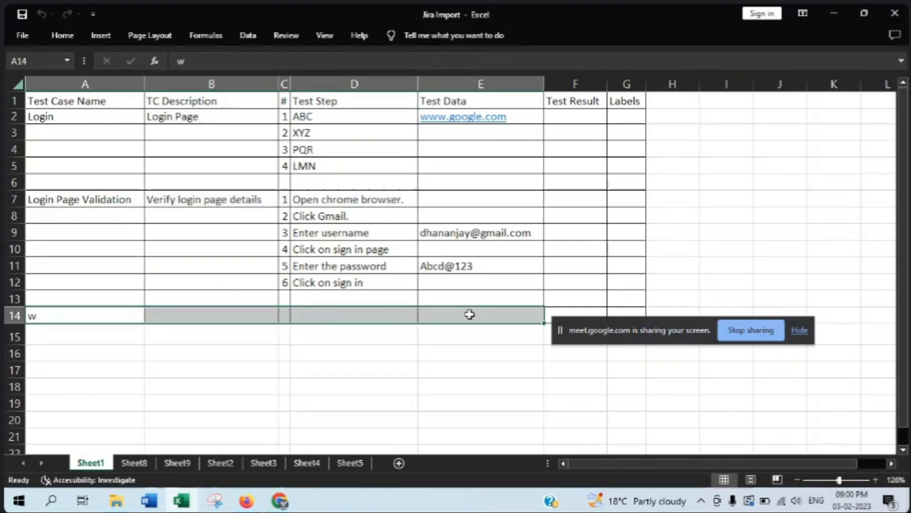
pyautogui.click(481, 216)
pyautogui.click(120, 116)
pyautogui.moveTo(127, 118); pyautogui.dragTo(606, 178)
pyautogui.click(83, 205)
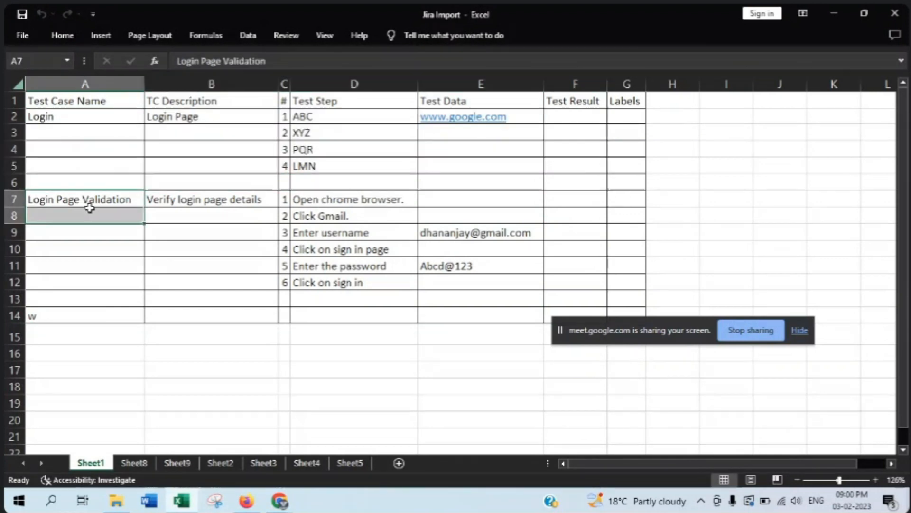
# - Examine the blank name cells under Login Page Validation and the next test case name entry in row 14
pyautogui.moveTo(106, 216); pyautogui.dragTo(122, 291)
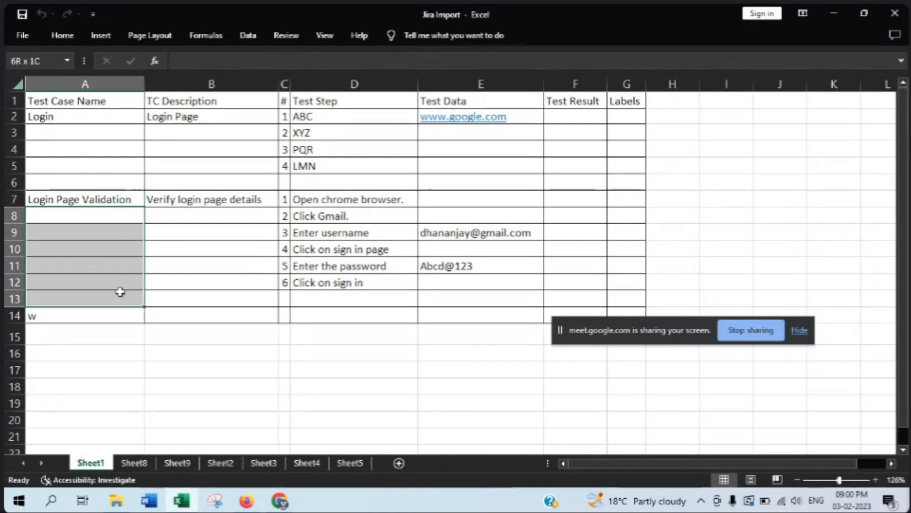
pyautogui.click(34, 313)
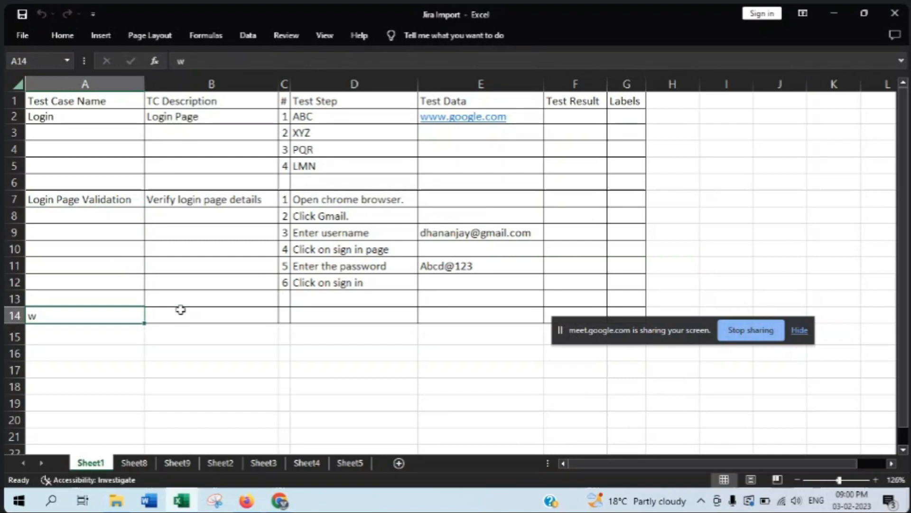
pyautogui.click(256, 380)
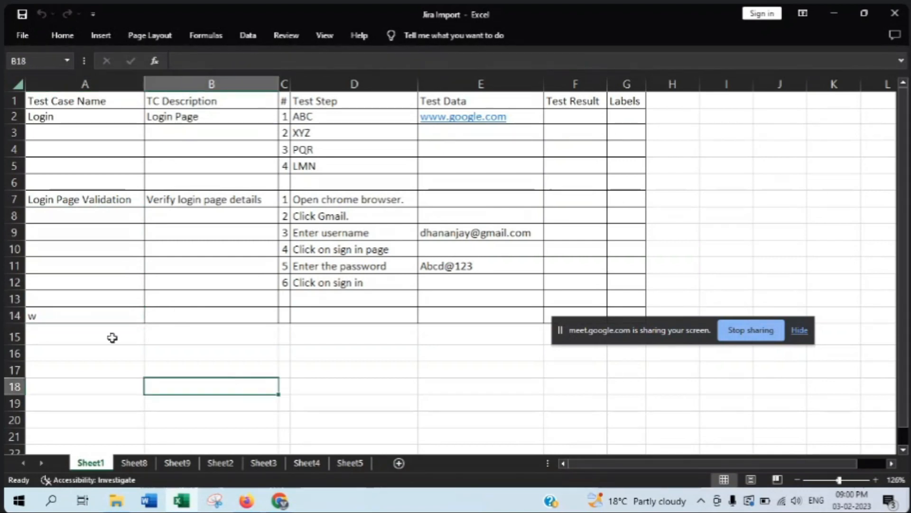
pyautogui.click(88, 319)
pyautogui.click(120, 302)
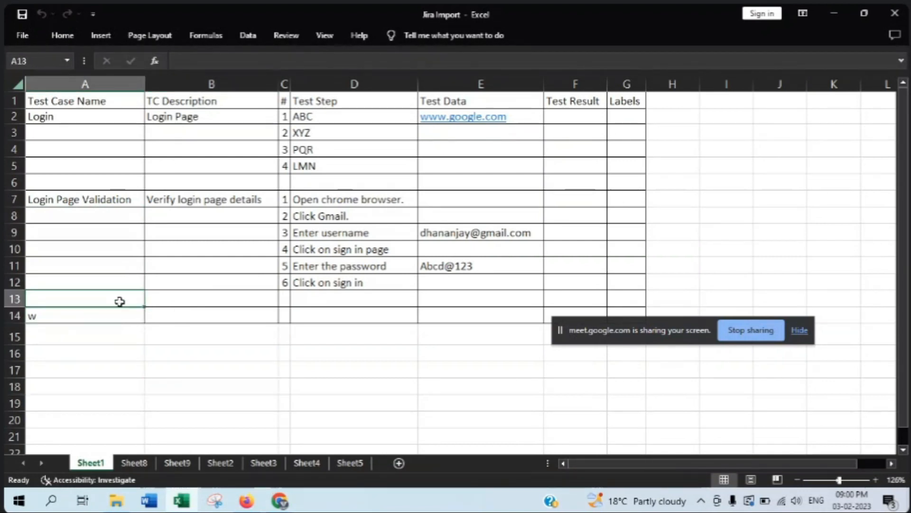
pyautogui.click(109, 317)
pyautogui.moveTo(95, 118); pyautogui.dragTo(106, 328)
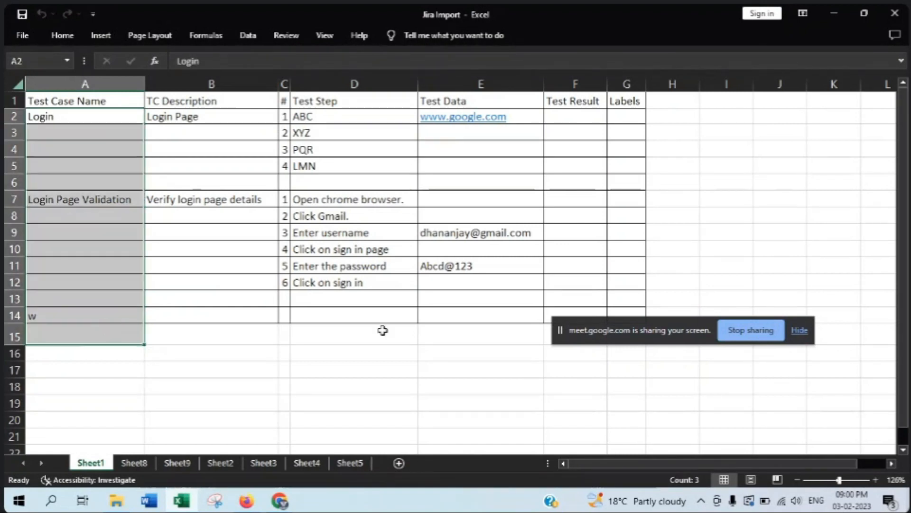
pyautogui.click(188, 366)
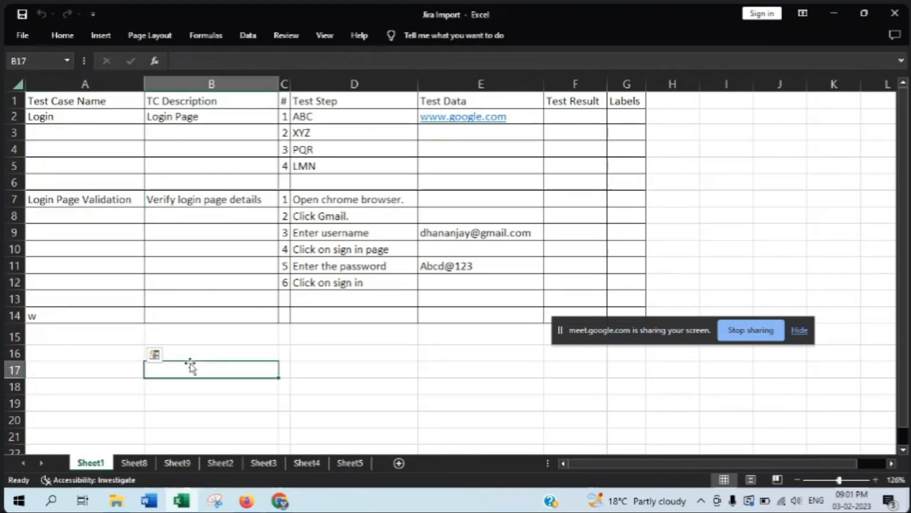
# - Switch to Jira in Firefox and compare the options for importing all sheets and importing selected sheets
pyautogui.click(244, 503)
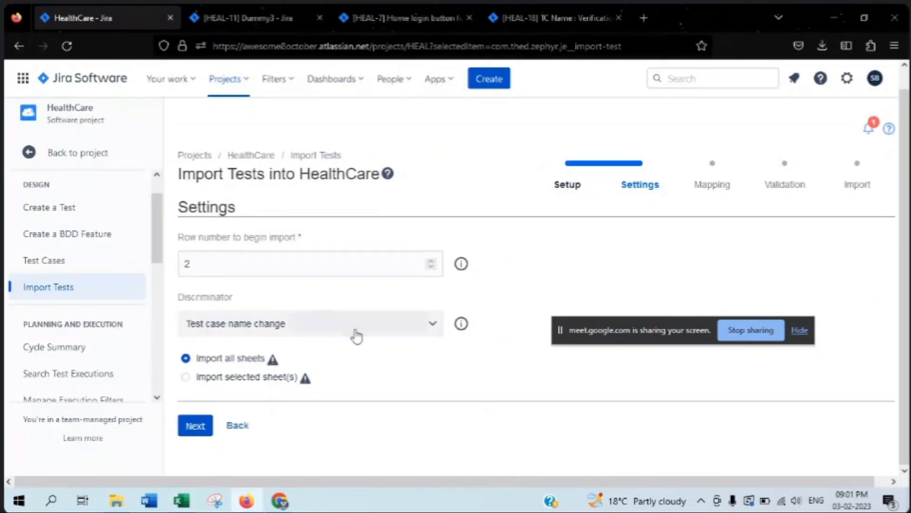
pyautogui.click(187, 376)
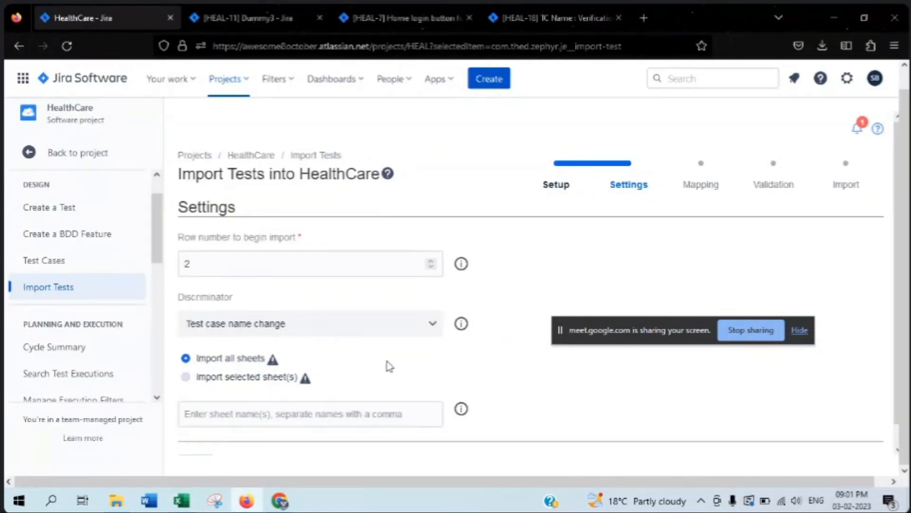
pyautogui.click(188, 359)
pyautogui.moveTo(205, 360); pyautogui.dragTo(271, 358)
pyautogui.moveTo(225, 377); pyautogui.dragTo(307, 385)
pyautogui.click(358, 372)
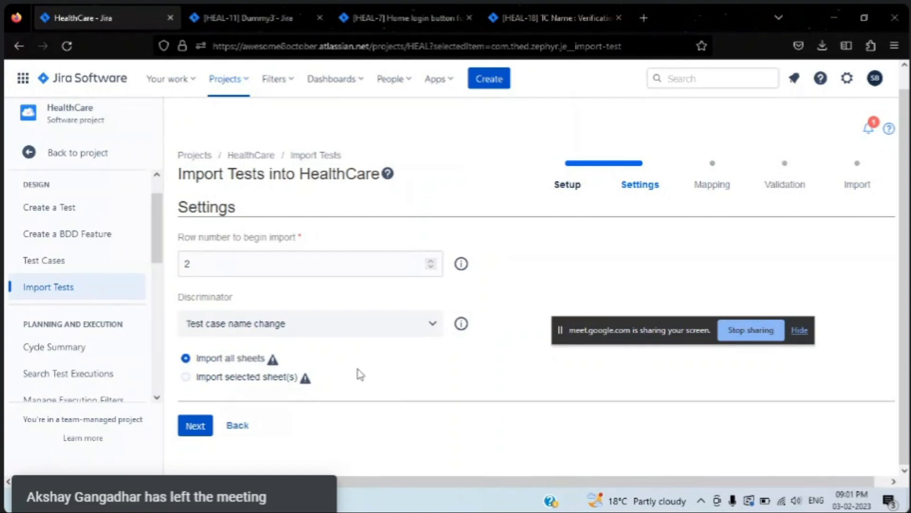
# - Switch to Excel, look through the workbook's other worksheets, and return to the import settings in Firefox
pyautogui.click(181, 500)
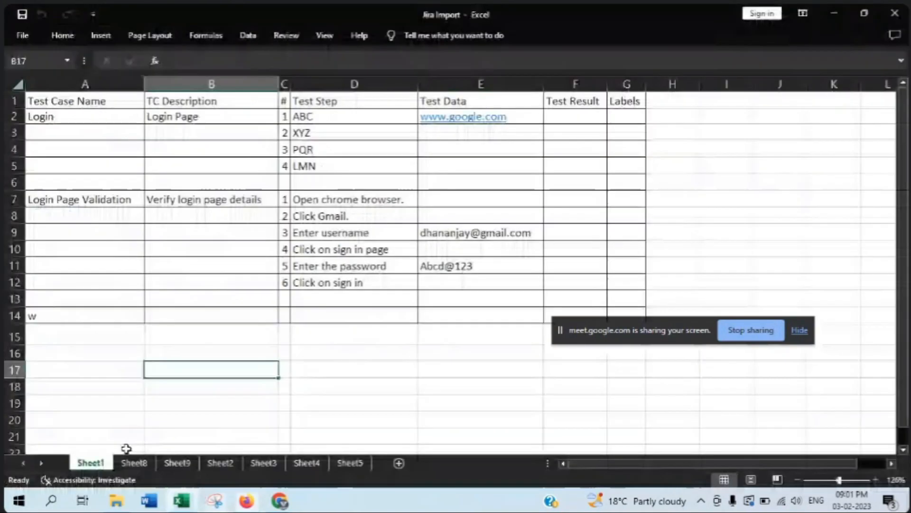
pyautogui.click(224, 464)
pyautogui.click(296, 462)
pyautogui.click(349, 463)
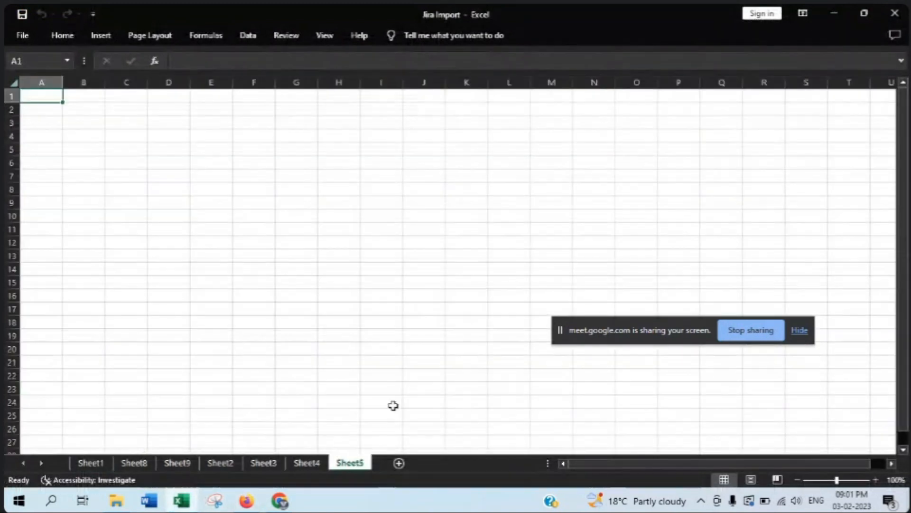
pyautogui.click(177, 463)
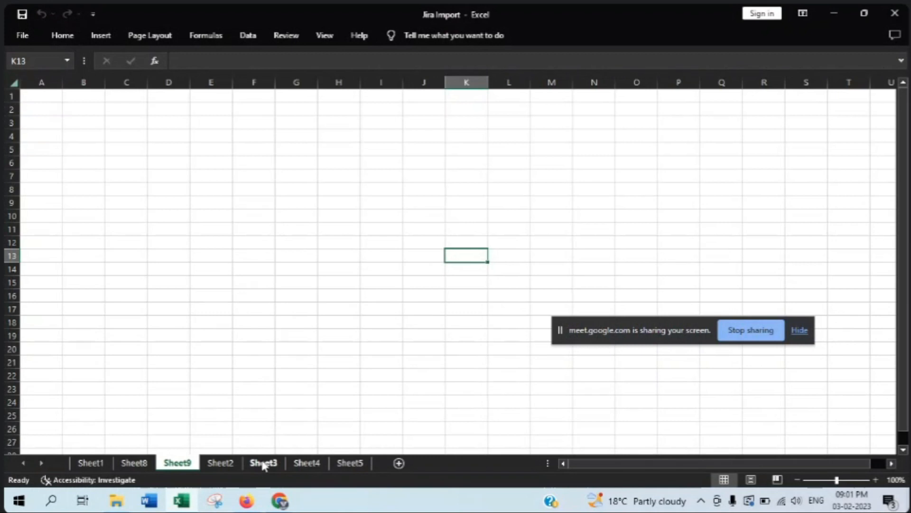
pyautogui.click(236, 509)
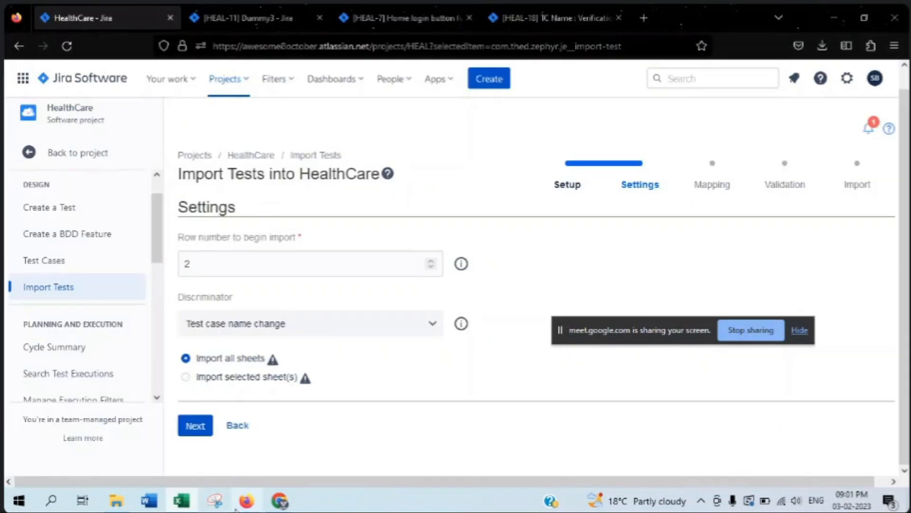
# - Try importing only selected sheets with 100 as the sheet name, and go back to importing all sheets
pyautogui.click(264, 380)
pyautogui.click(296, 418)
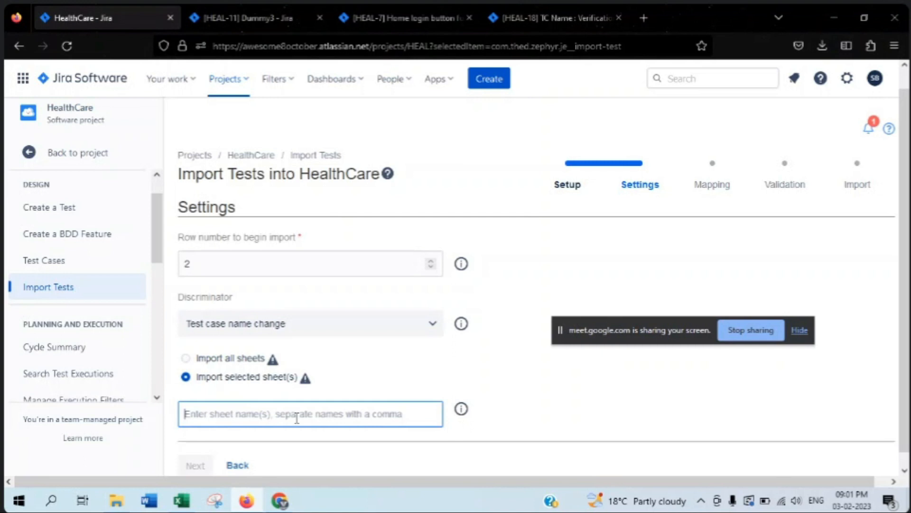
pyautogui.write('100')
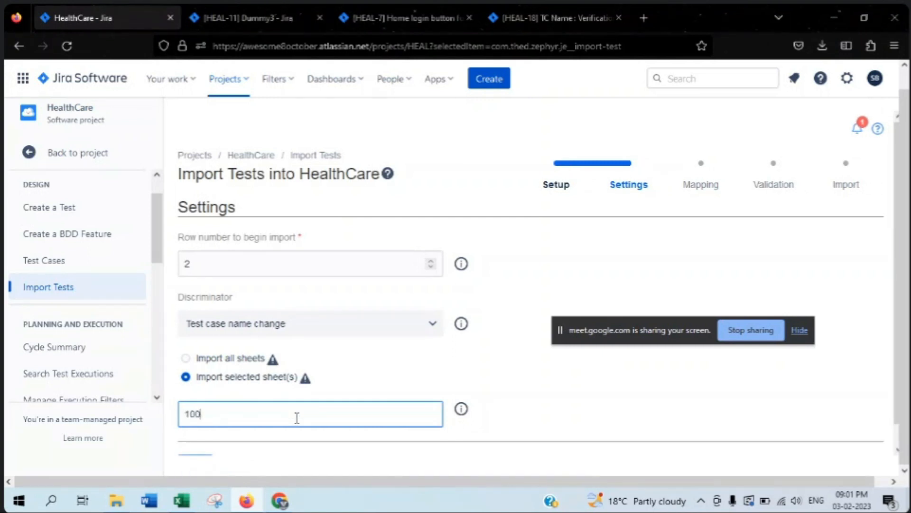
pyautogui.press('BackSpace')
pyautogui.press('BackSpace')
pyautogui.press('BackSpace')
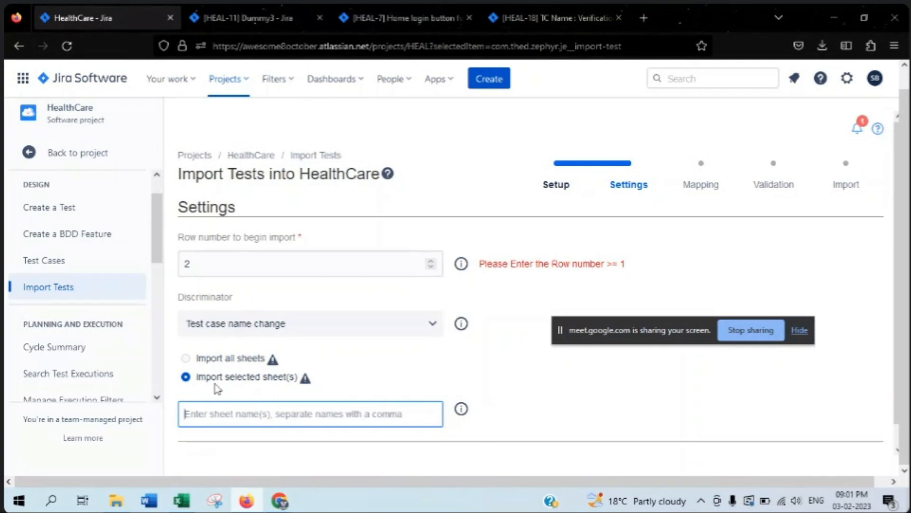
pyautogui.click(189, 360)
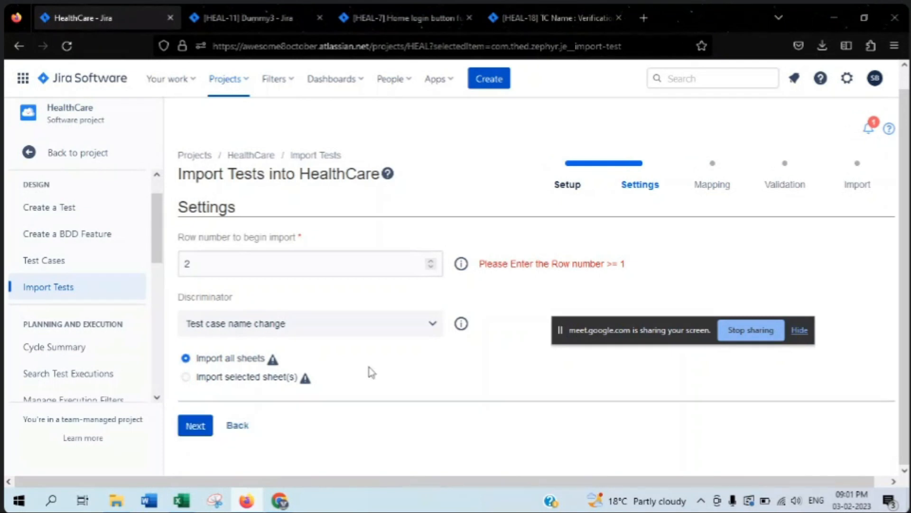
# - Re-enter 2 as the row number to begin the import
pyautogui.click(348, 270)
pyautogui.press('BackSpace')
pyautogui.write('2')
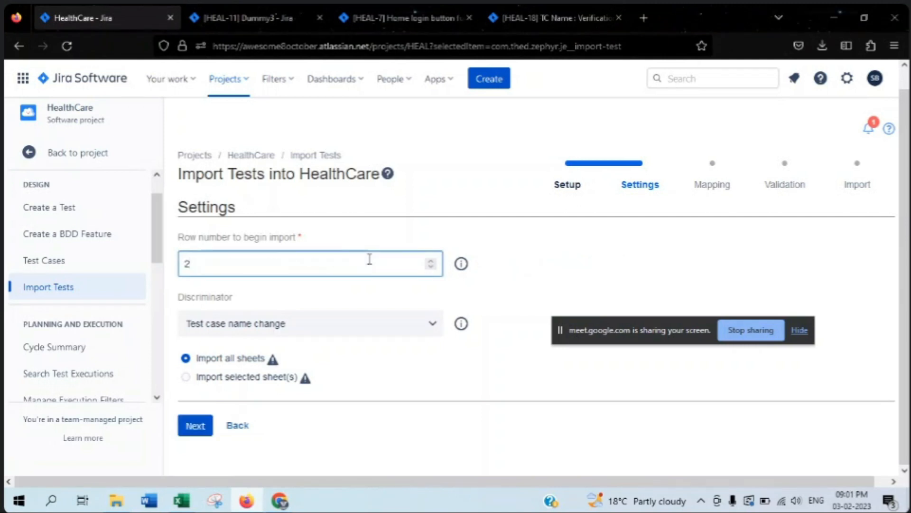
pyautogui.click(505, 290)
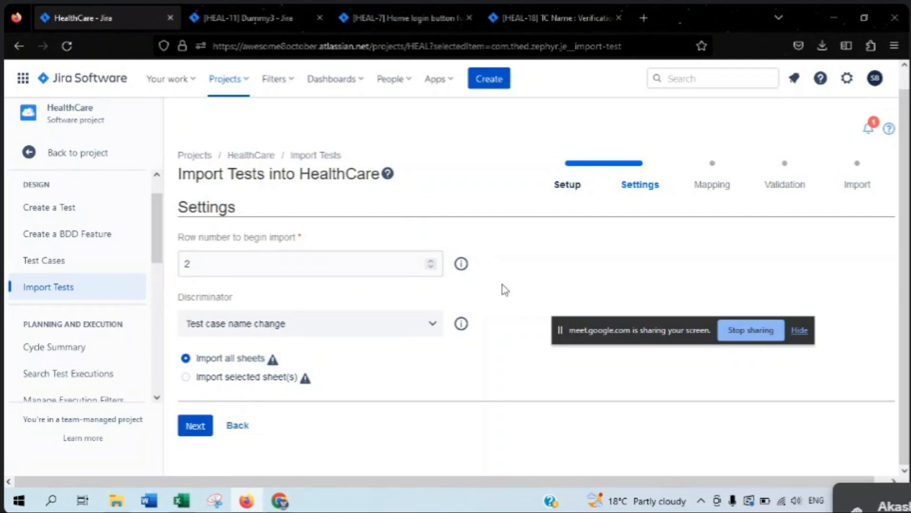
# - Review the starting row number and discriminator settings and the stages of the test import
pyautogui.doubleClick(234, 263)
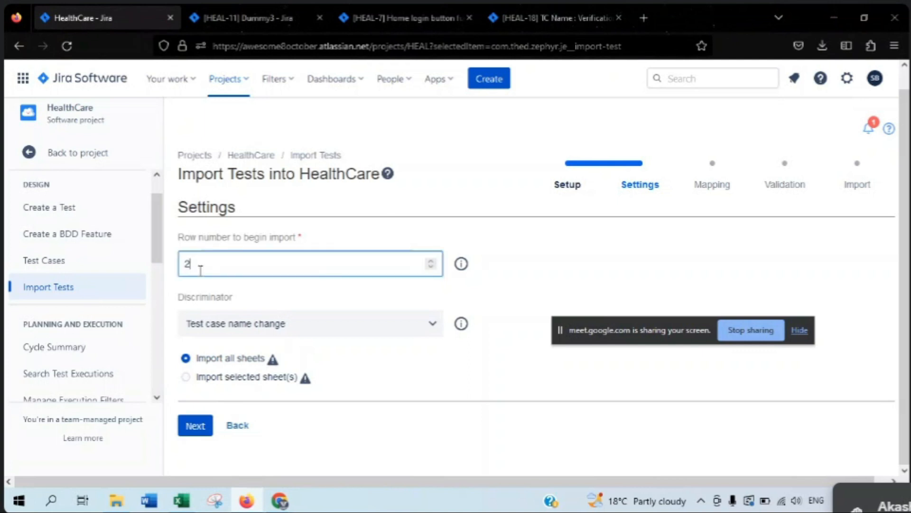
pyautogui.moveTo(320, 240); pyautogui.dragTo(385, 240)
pyautogui.click(387, 241)
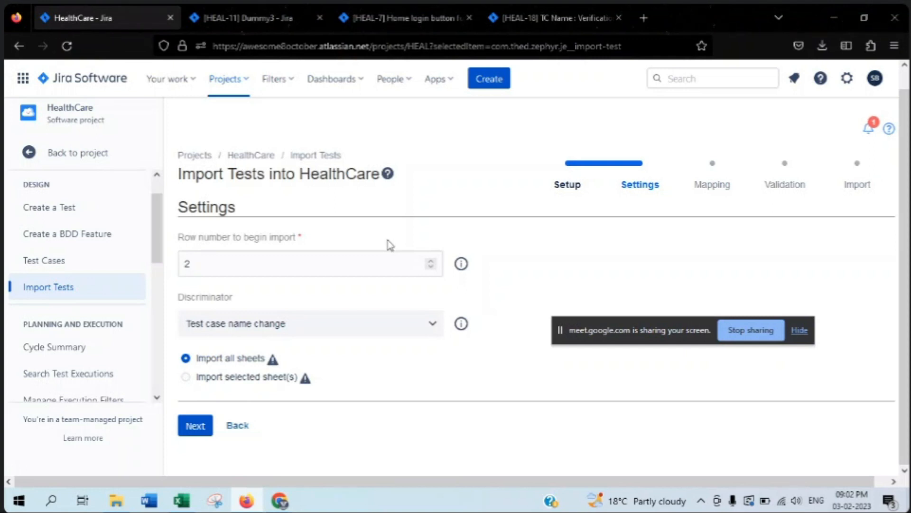
pyautogui.moveTo(334, 238); pyautogui.dragTo(196, 242)
pyautogui.moveTo(243, 306); pyautogui.dragTo(184, 295)
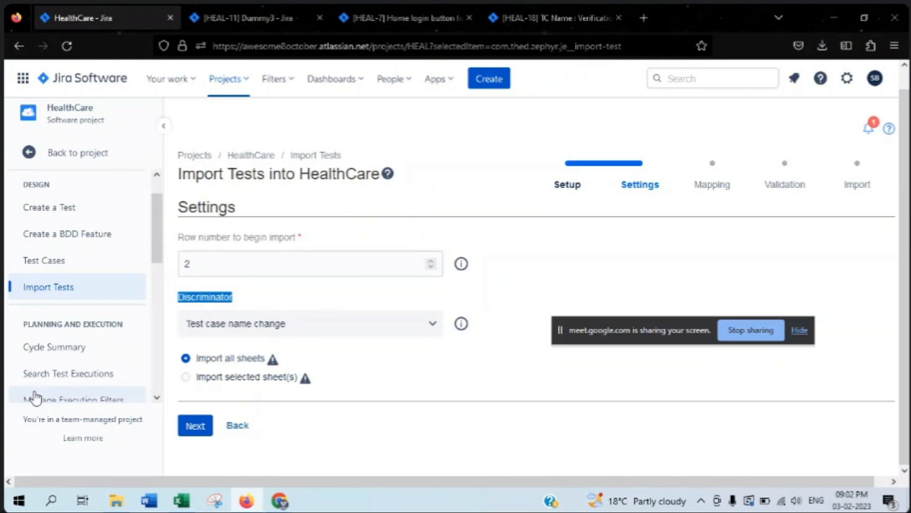
pyautogui.moveTo(588, 197); pyautogui.dragTo(556, 190)
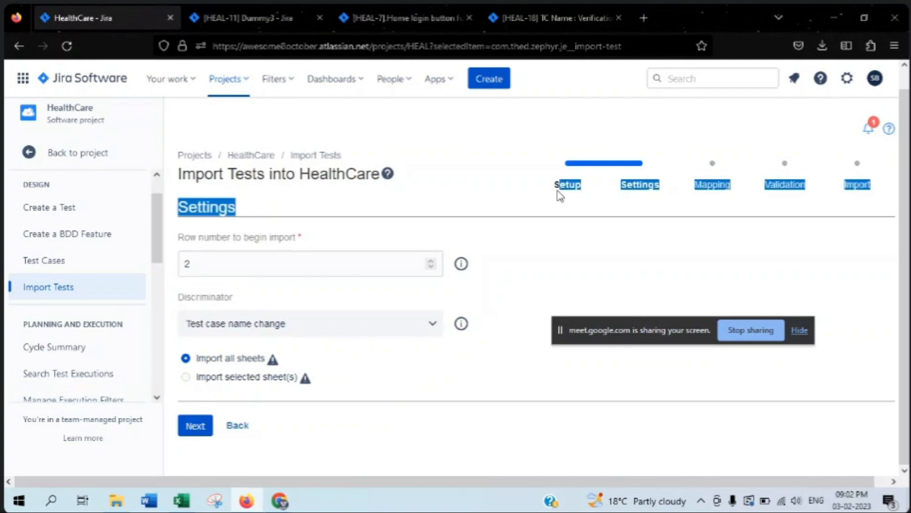
pyautogui.click(556, 190)
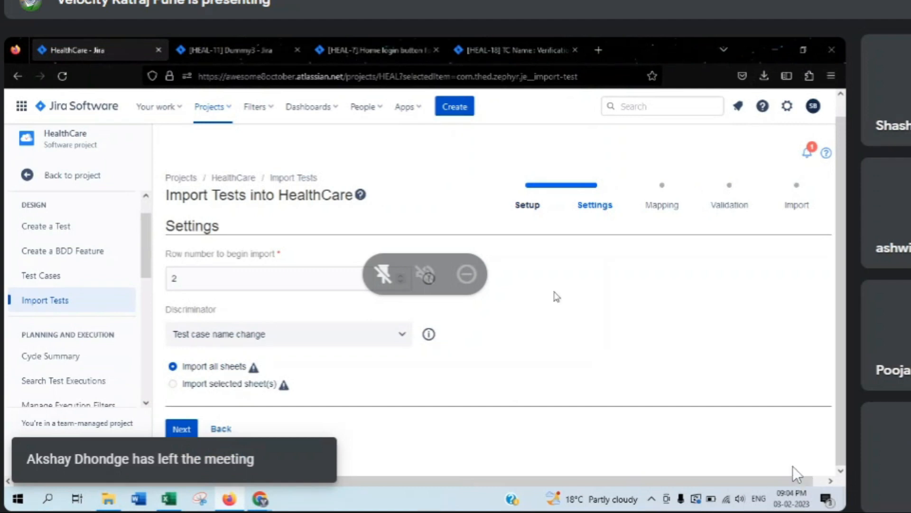
pyautogui.moveTo(288, 254); pyautogui.dragTo(224, 246)
pyautogui.moveTo(224, 180); pyautogui.dragTo(172, 191)
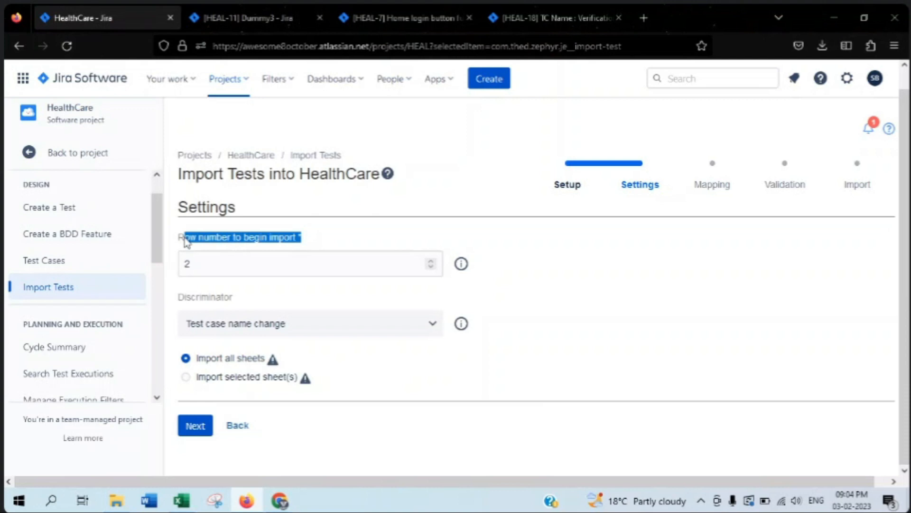
pyautogui.moveTo(260, 299); pyautogui.dragTo(223, 303)
pyautogui.click(676, 305)
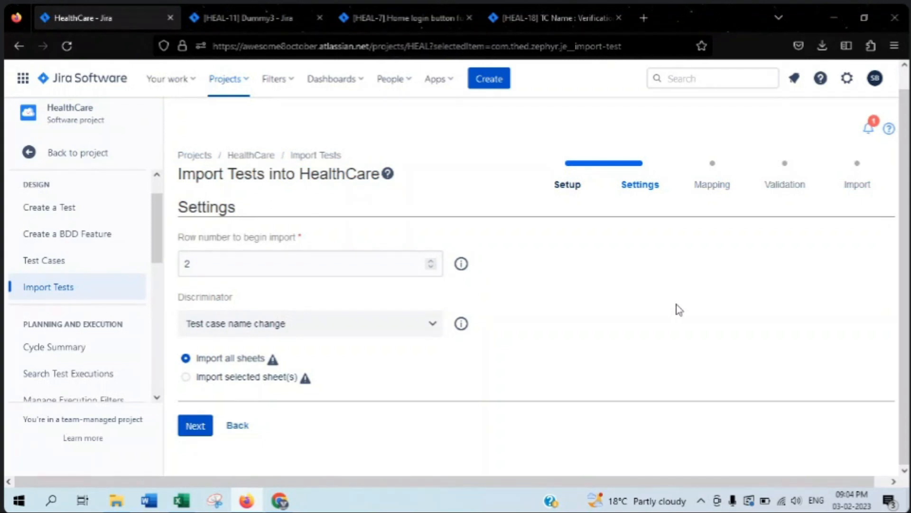
pyautogui.moveTo(236, 297); pyautogui.dragTo(212, 290)
pyautogui.click(579, 309)
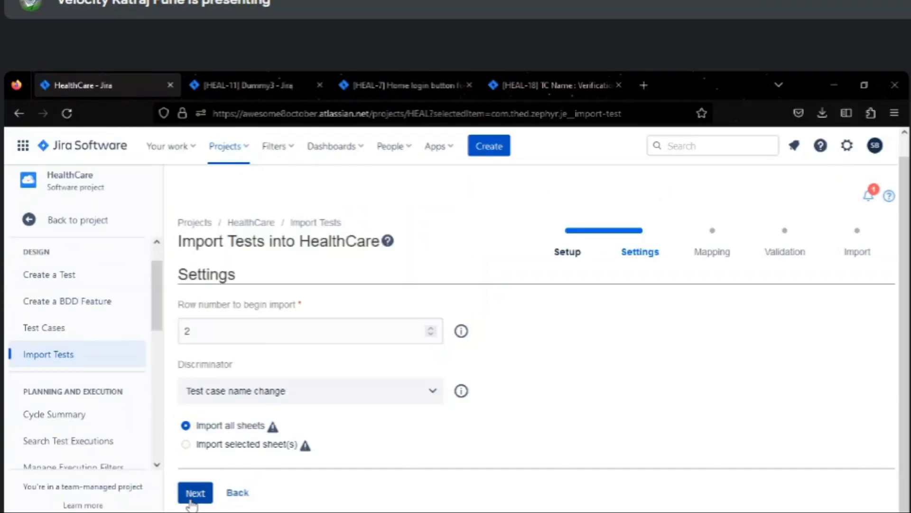
# - Continue the test import to the Mapping stage, and bring up the open HEAL-18 issue
pyautogui.click(194, 426)
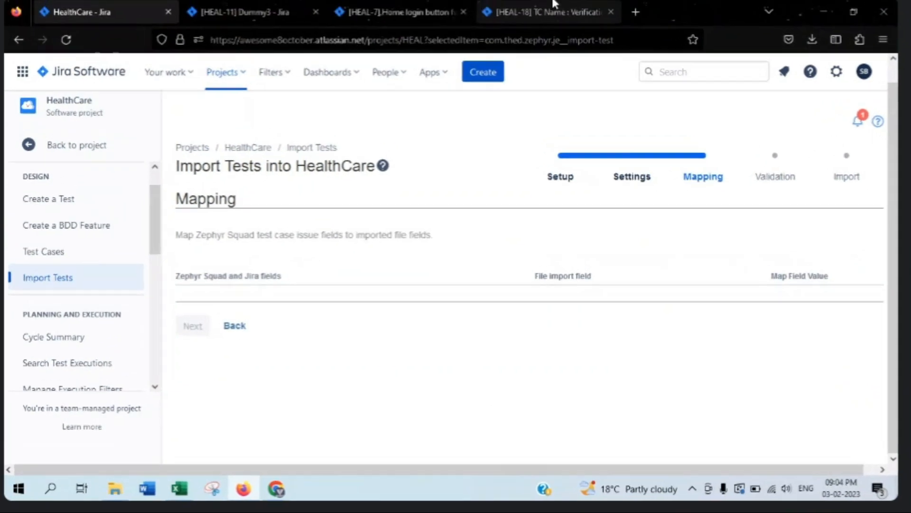
pyautogui.click(559, 5)
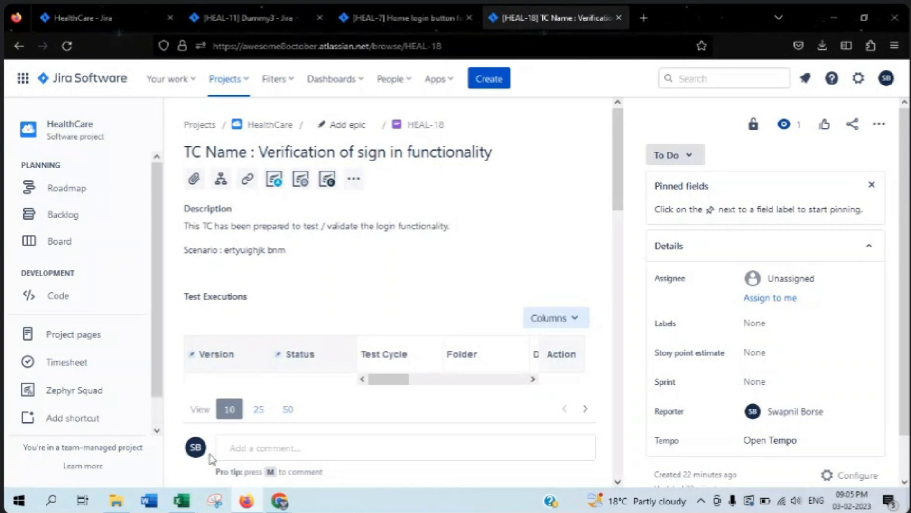
# - Switch to the Jira Import workbook in Excel and list Join, Combination, Connection, Integration and Routing in cells B17 to B21 of Sheet1
pyautogui.click(181, 499)
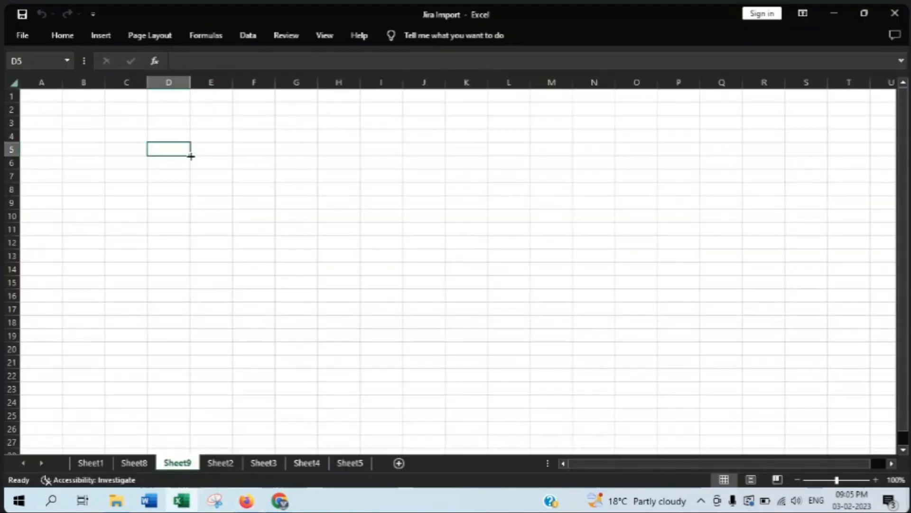
pyautogui.click(83, 463)
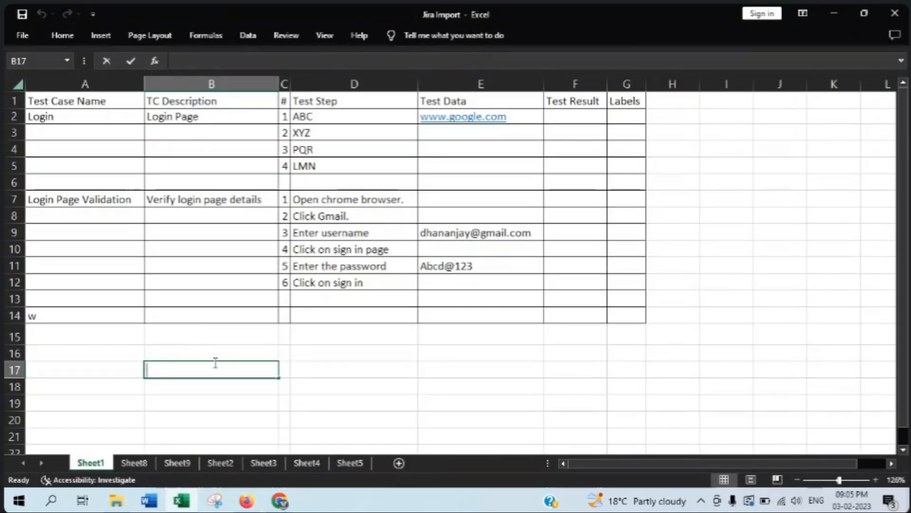
pyautogui.write('Join')
pyautogui.press('Return')
pyautogui.write('Combination')
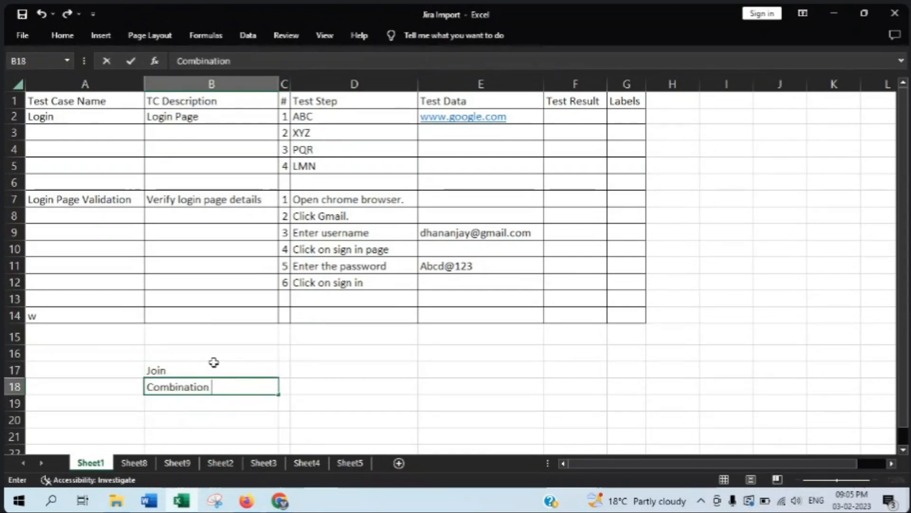
pyautogui.press('Return')
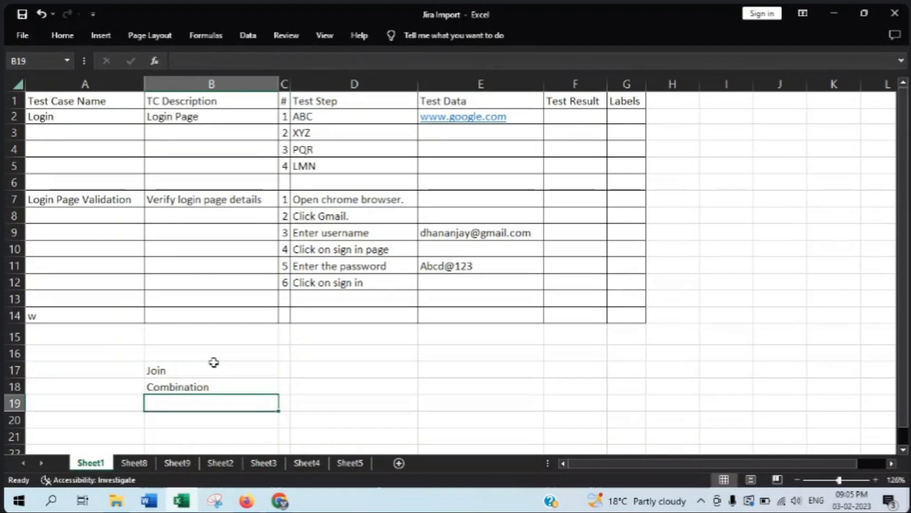
pyautogui.press('F2')
pyautogui.write('Connection')
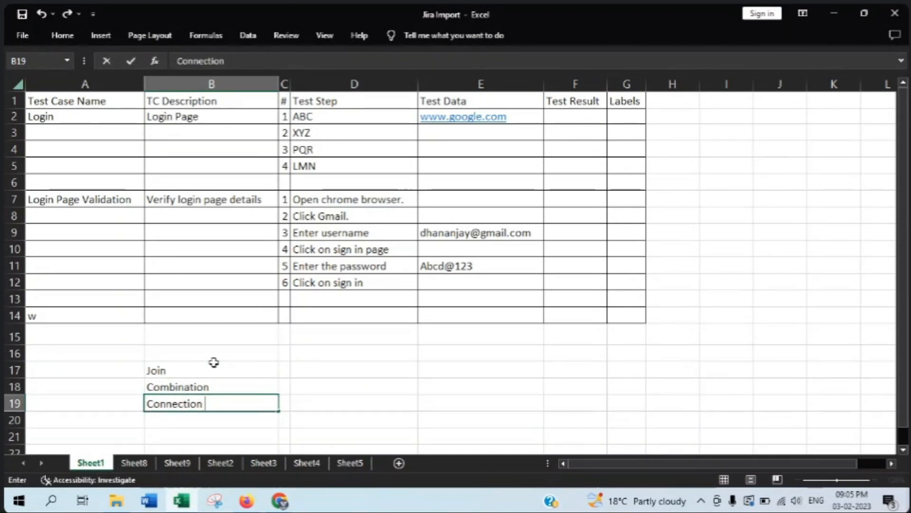
pyautogui.press('Return')
pyautogui.write('Integration')
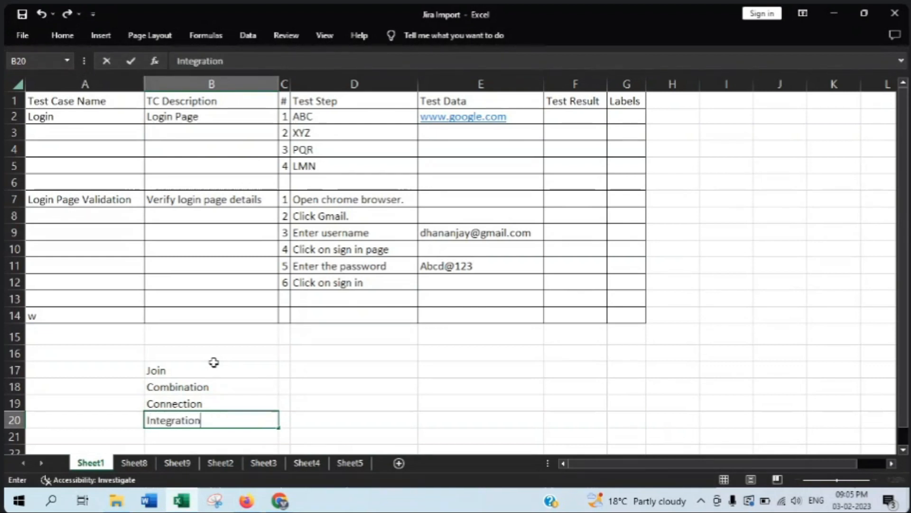
pyautogui.press('Return')
pyautogui.write('Routing')
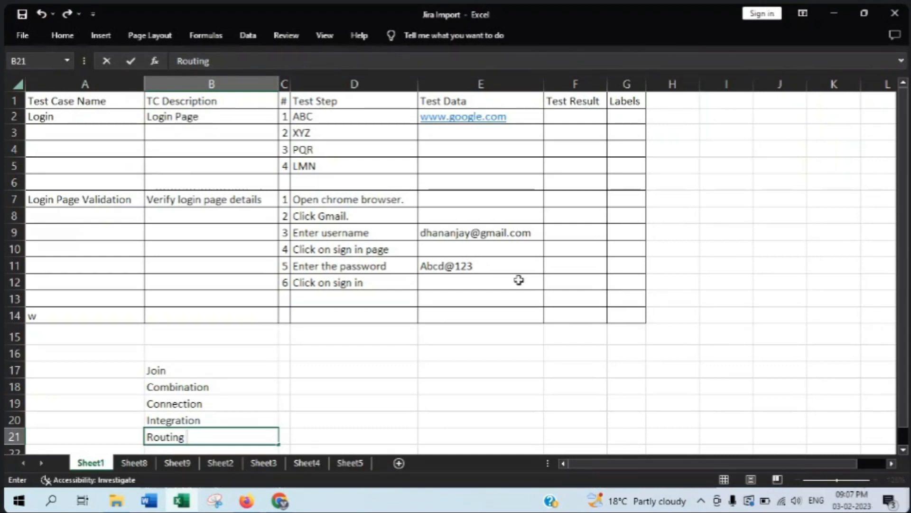
# - Enter Mapping in cell E17 and 2 Correlation in the adjacent cell F17
pyautogui.click(434, 369)
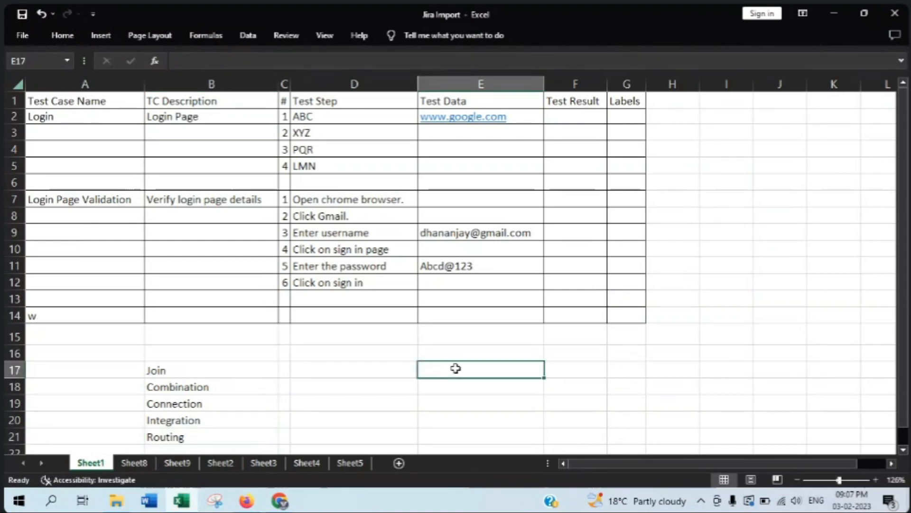
pyautogui.write('Mappin')
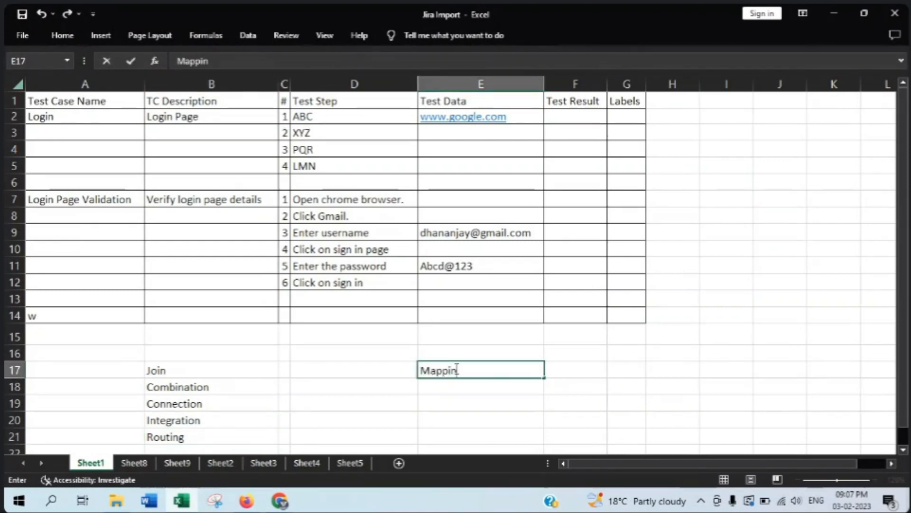
pyautogui.write('g')
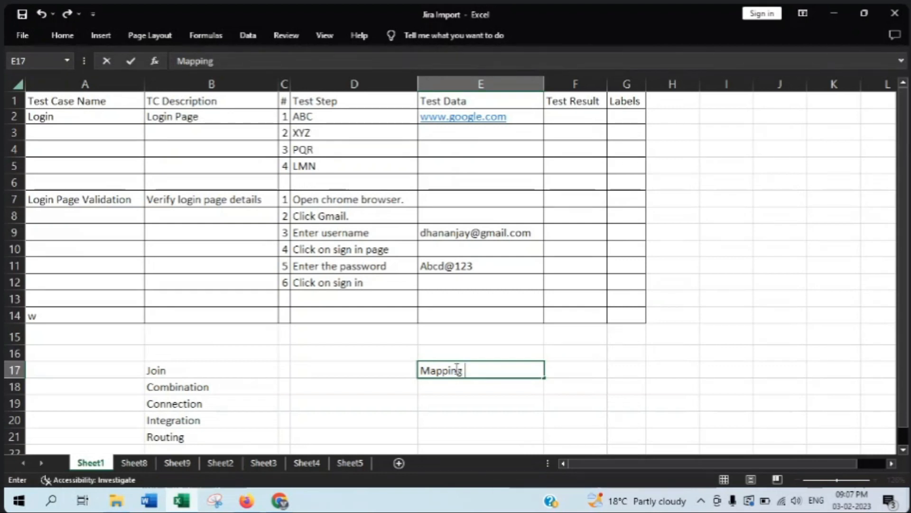
pyautogui.press('Tab')
pyautogui.write('2 Co')
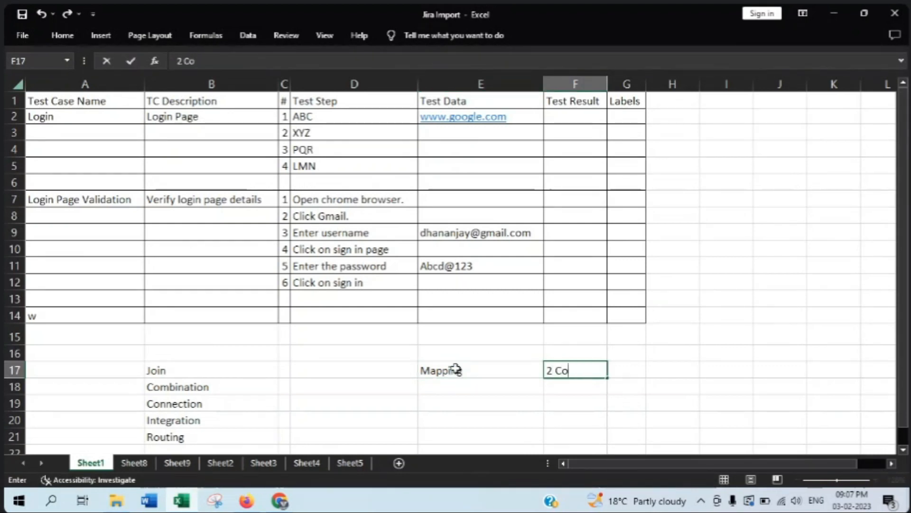
pyautogui.write('rrelat')
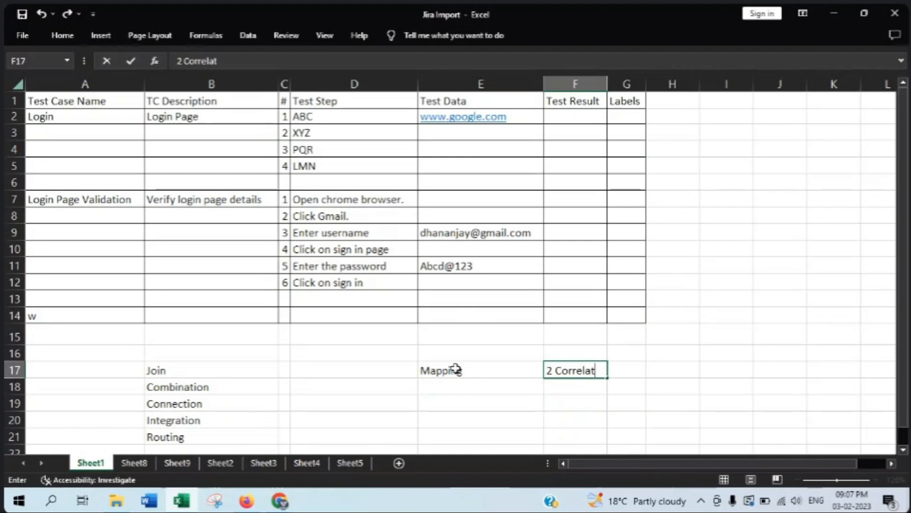
pyautogui.write('io')
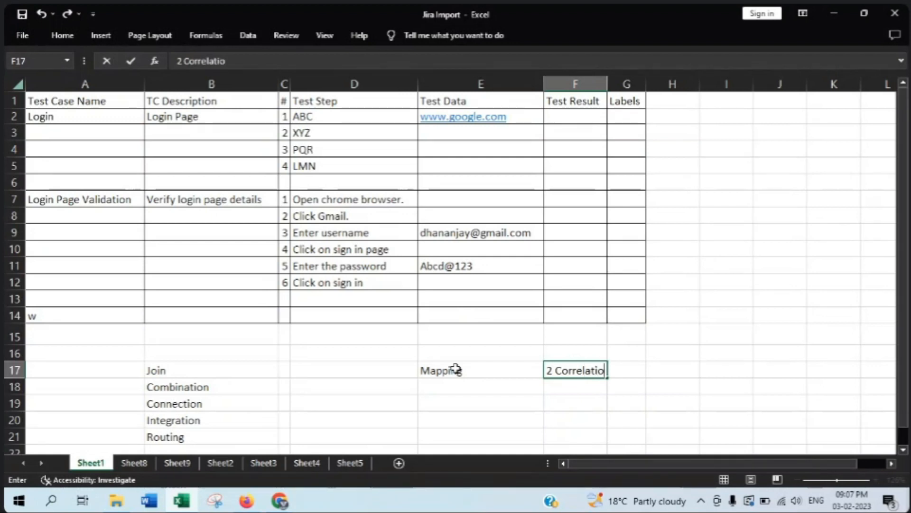
pyautogui.write('n')
pyautogui.press('Return')
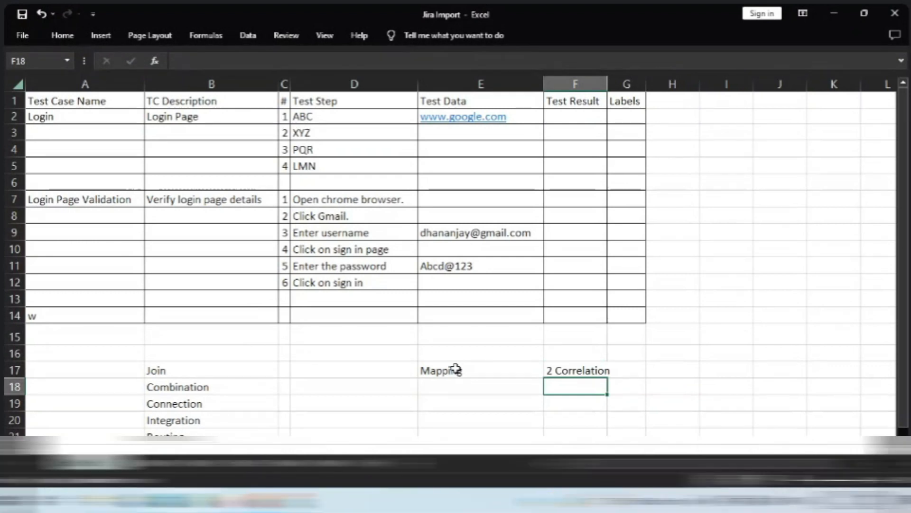
# - Enter the heading Target in cell G19 and the heading Source in cell H19
pyautogui.press('Right')
pyautogui.press('Up')
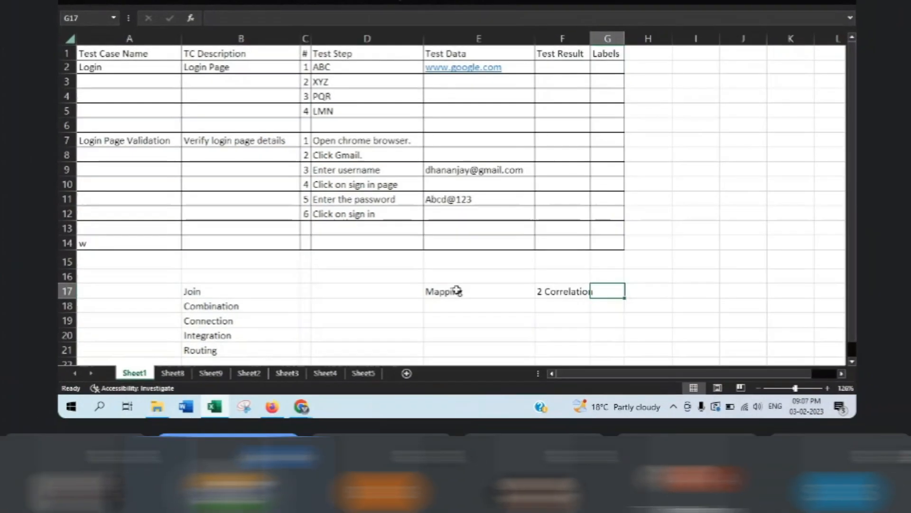
pyautogui.press('Down')
pyautogui.press('Down')
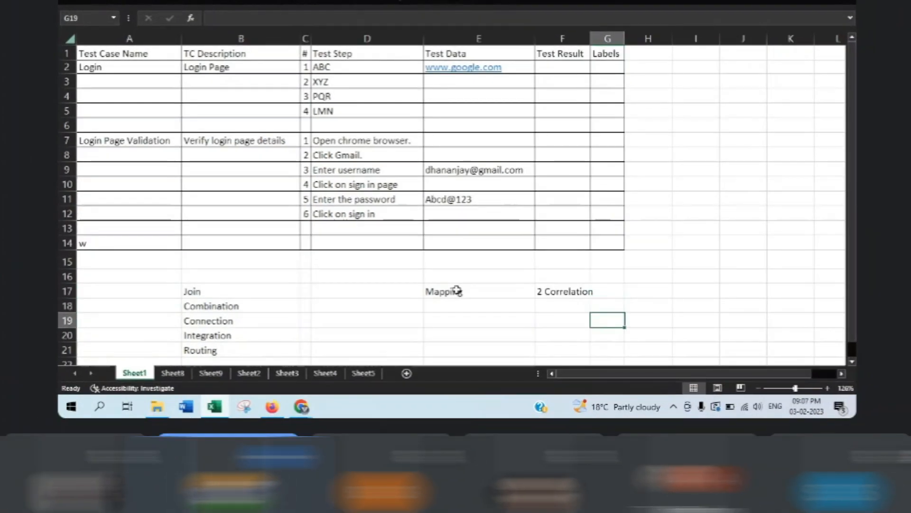
pyautogui.write('Target')
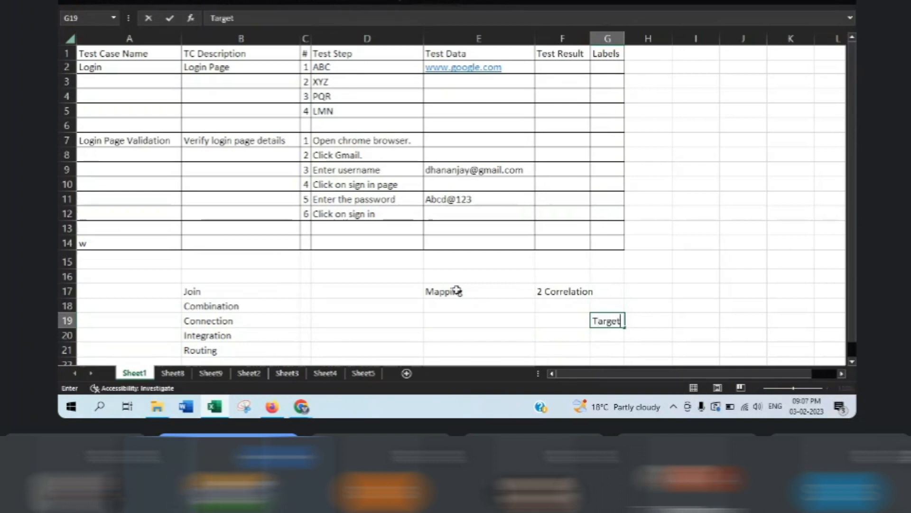
pyautogui.press('Tab')
pyautogui.write('Initial')
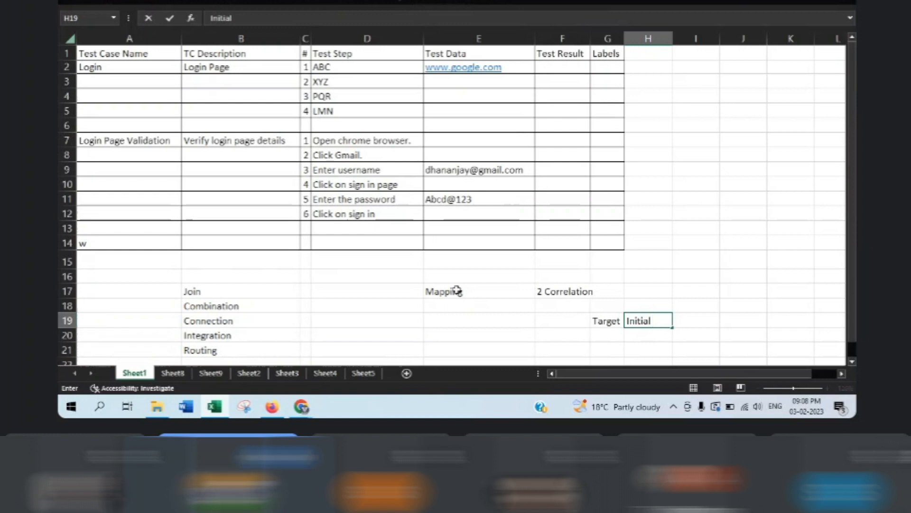
pyautogui.press('BackSpace')
pyautogui.press('BackSpace')
pyautogui.press('BackSpace')
pyautogui.press('BackSpace')
pyautogui.press('BackSpace')
pyautogui.press('BackSpace')
pyautogui.press('BackSpace')
pyautogui.write('Source')
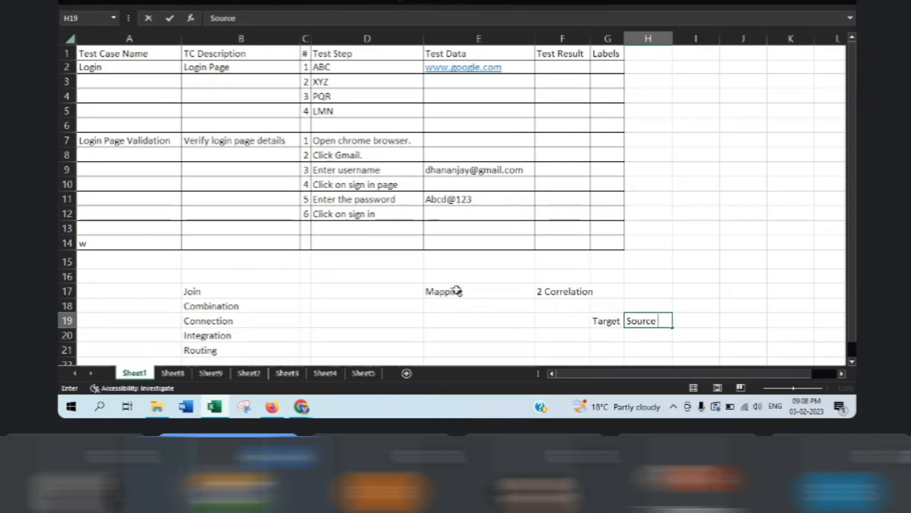
pyautogui.press('Left')
pyautogui.press('Right')
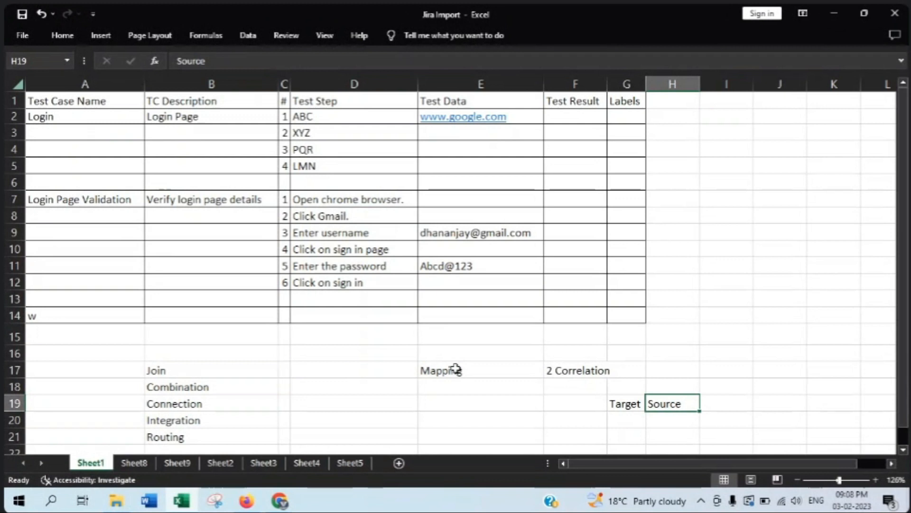
pyautogui.press('Left')
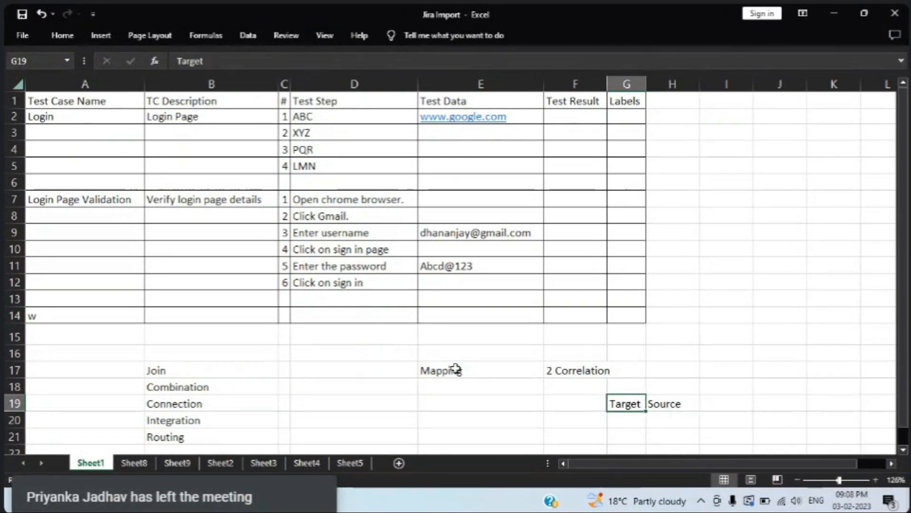
pyautogui.press('Left')
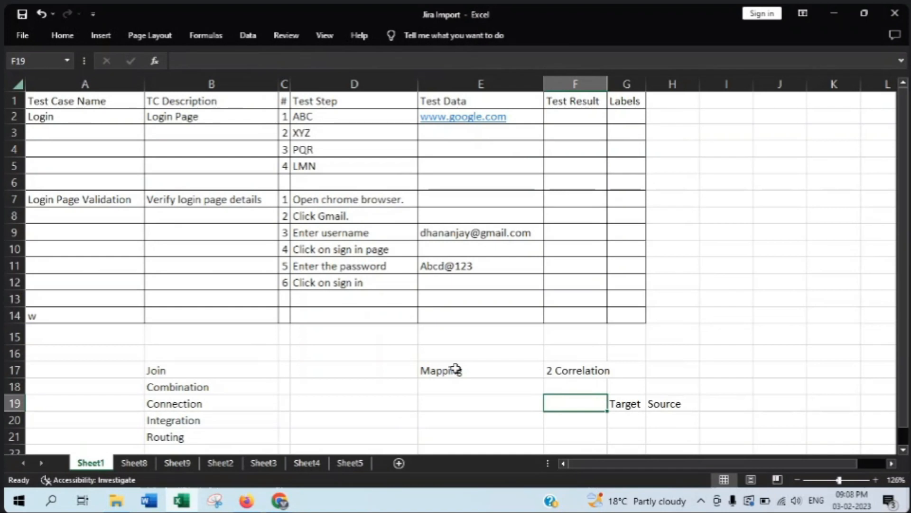
pyautogui.click(723, 388)
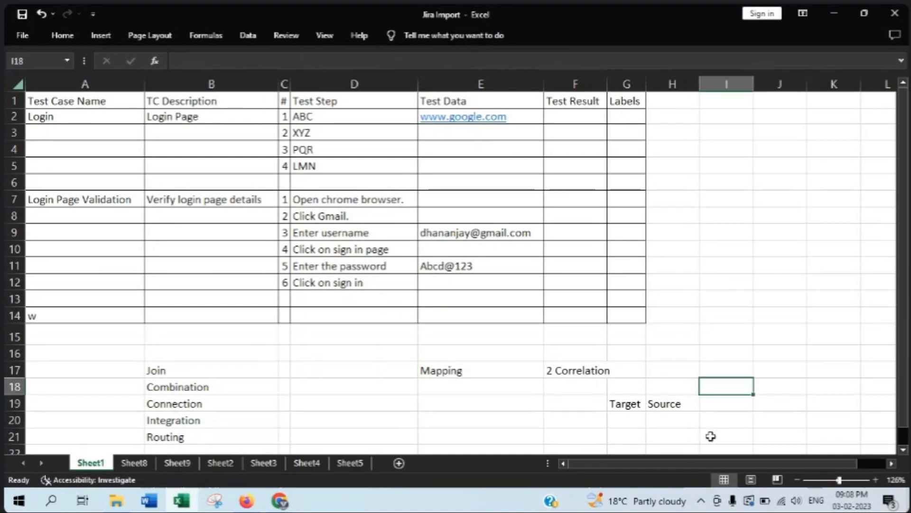
# - Clear the Target heading from G19 and enter Target in I19, after the Source heading
pyautogui.click(632, 405)
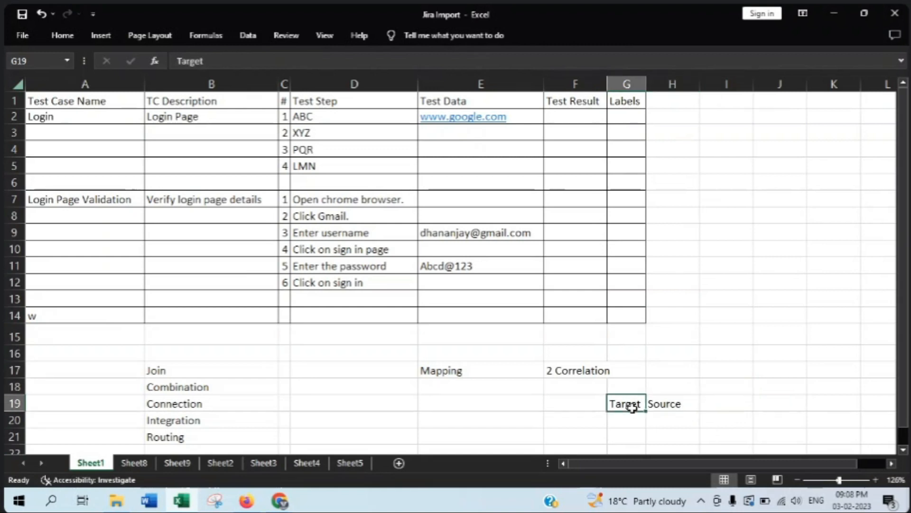
pyautogui.press('Delete')
pyautogui.press('Right')
pyautogui.press('Right')
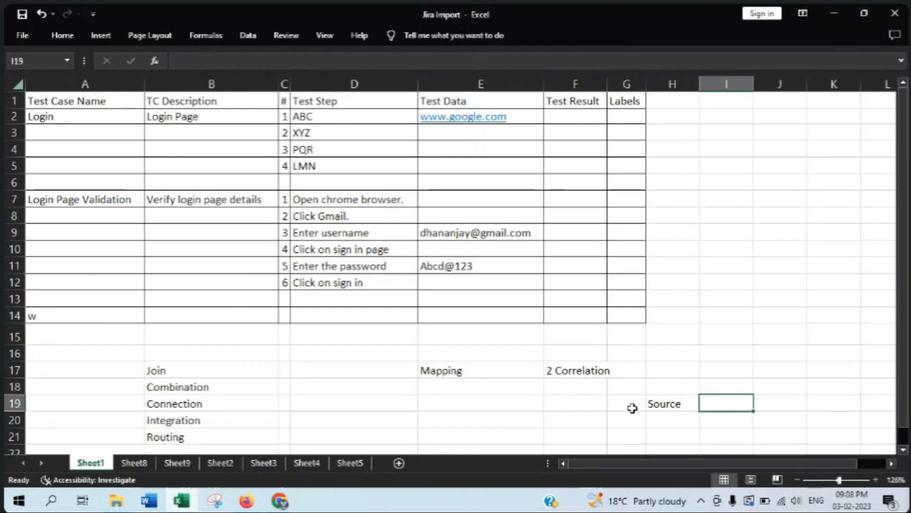
pyautogui.write('Target')
pyautogui.press('Return')
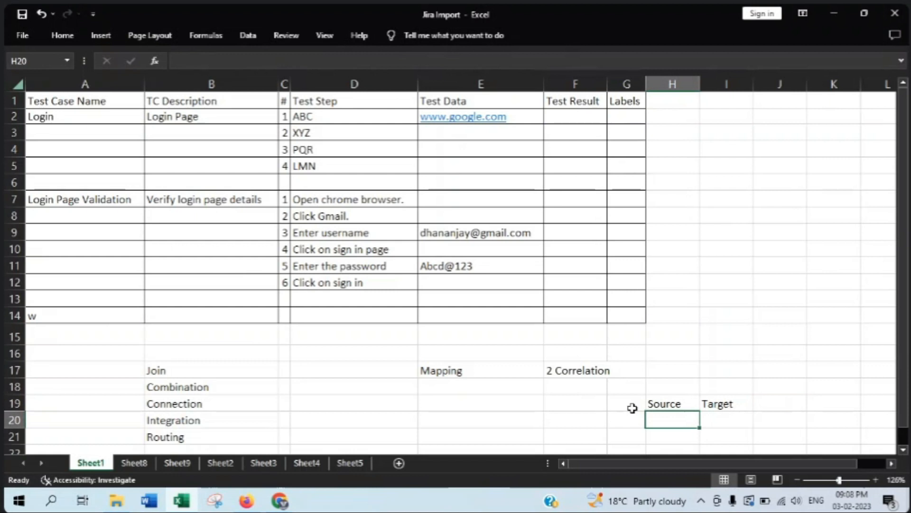
# - Enter Excel under the Source heading in H20 and JIRA under the Target heading in I20
pyautogui.write('Xcel')
pyautogui.press('BackSpace')
pyautogui.press('BackSpace')
pyautogui.press('BackSpace')
pyautogui.press('BackSpace')
pyautogui.write('Excel')
pyautogui.press('Tab')
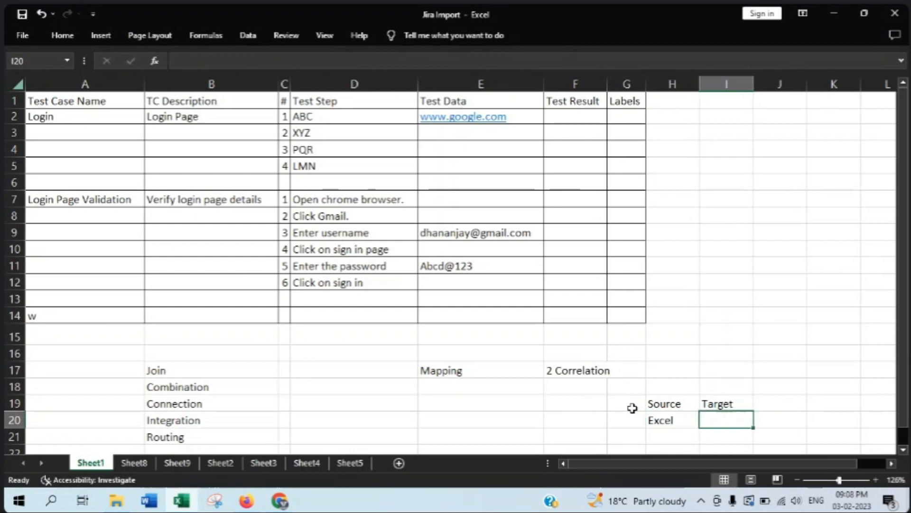
pyautogui.write('Zep')
pyautogui.press('BackSpace')
pyautogui.press('BackSpace')
pyautogui.press('BackSpace')
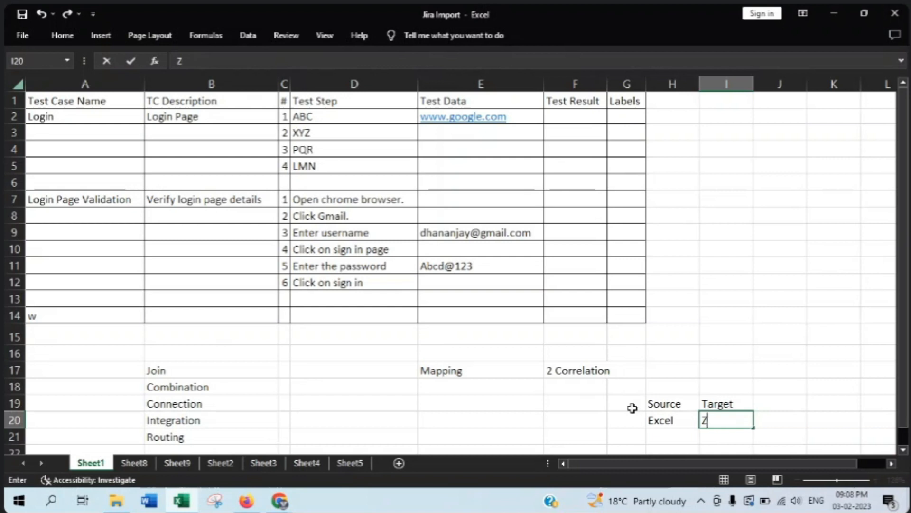
pyautogui.write('JIRA')
pyautogui.press('Return')
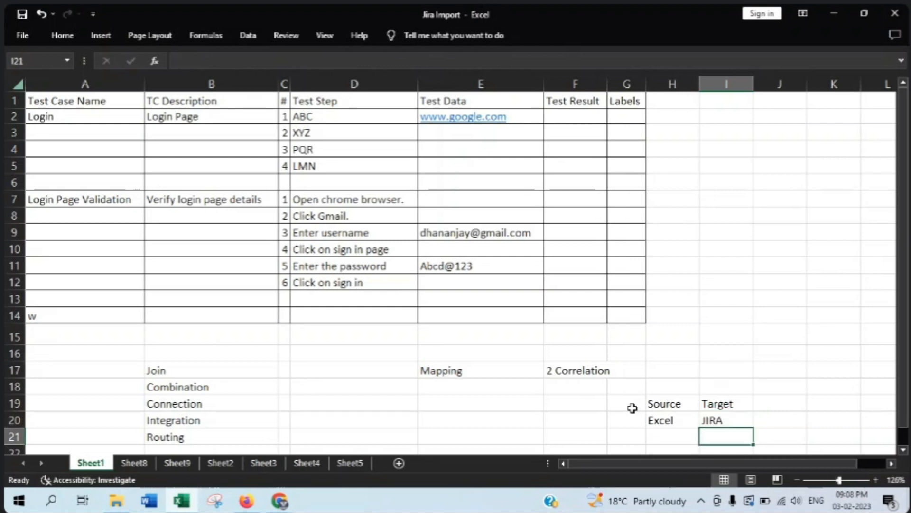
# - Review the Source and Target headings with their Excel and JIRA entries in cells H19 to I20
pyautogui.press('Return')
pyautogui.scroll(-1, 633, 407)
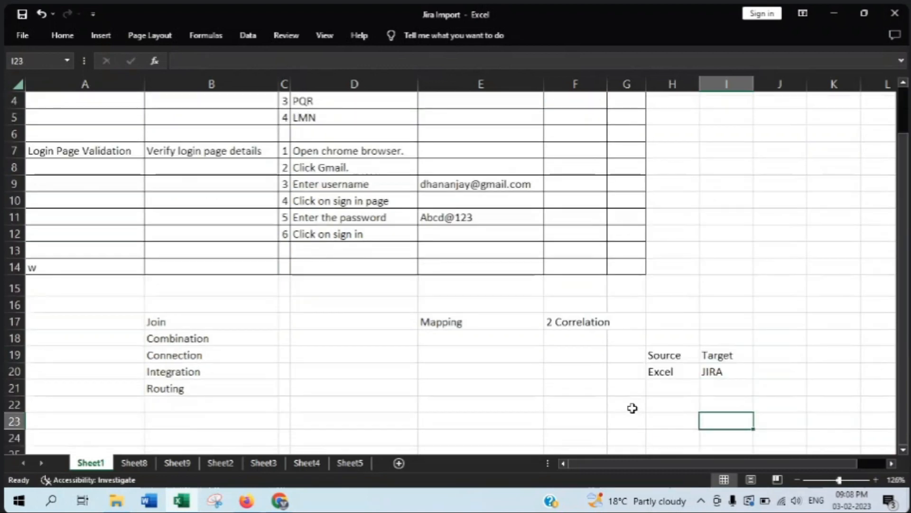
pyautogui.press('Left')
pyautogui.press('Up')
pyautogui.press('Up')
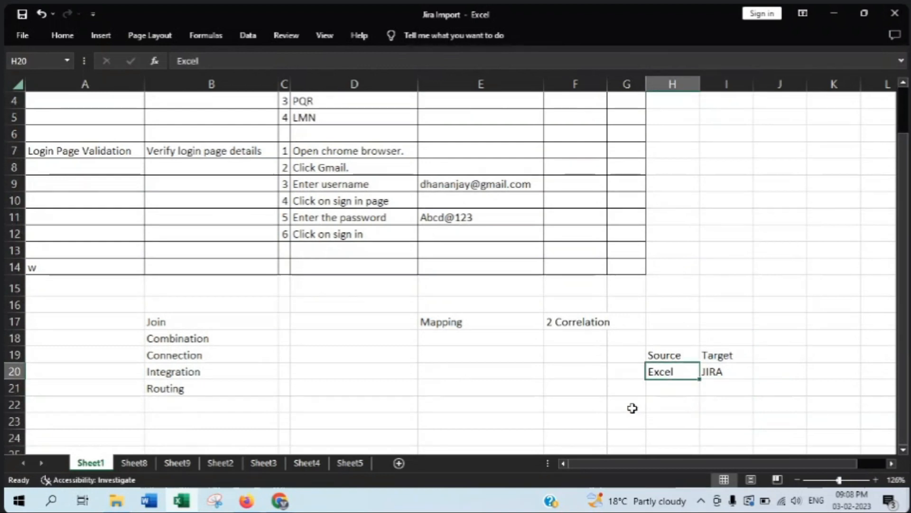
pyautogui.press('Right')
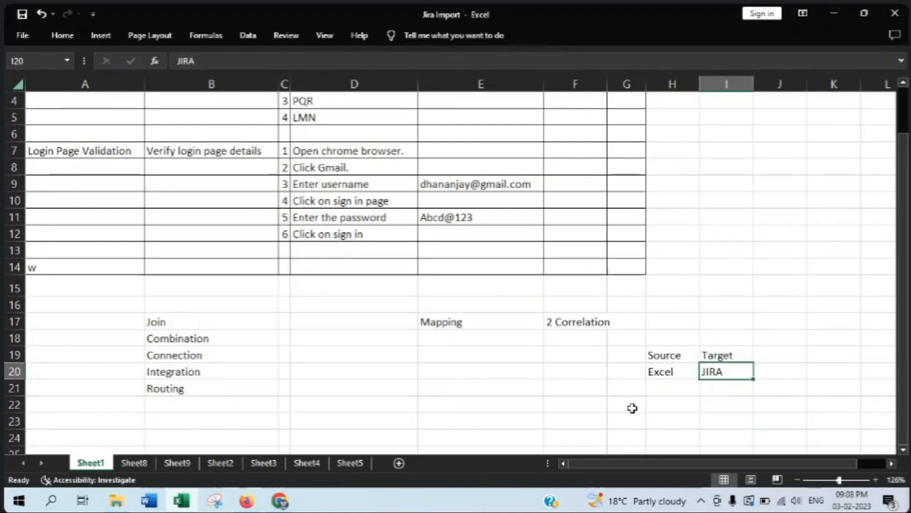
pyautogui.press('Left')
pyautogui.press('Up')
pyautogui.press('Down')
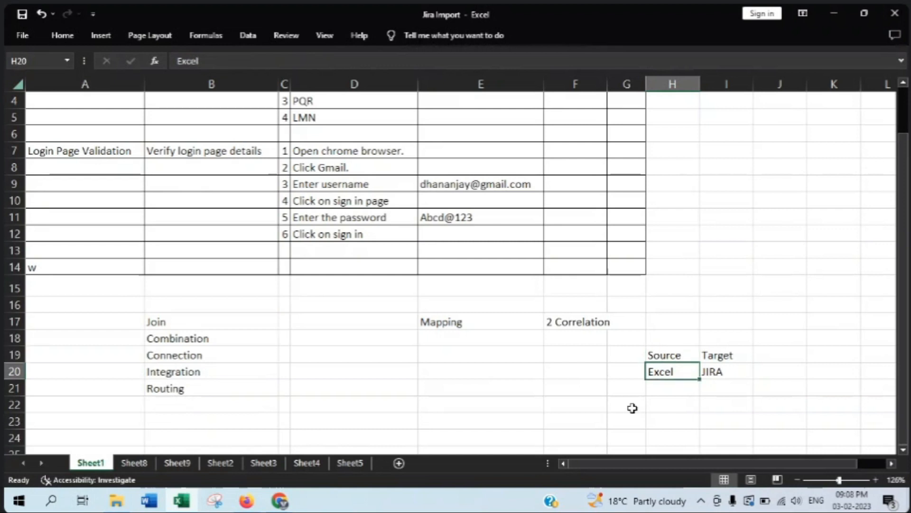
pyautogui.press('Right')
pyautogui.press('Down')
pyautogui.press('Left')
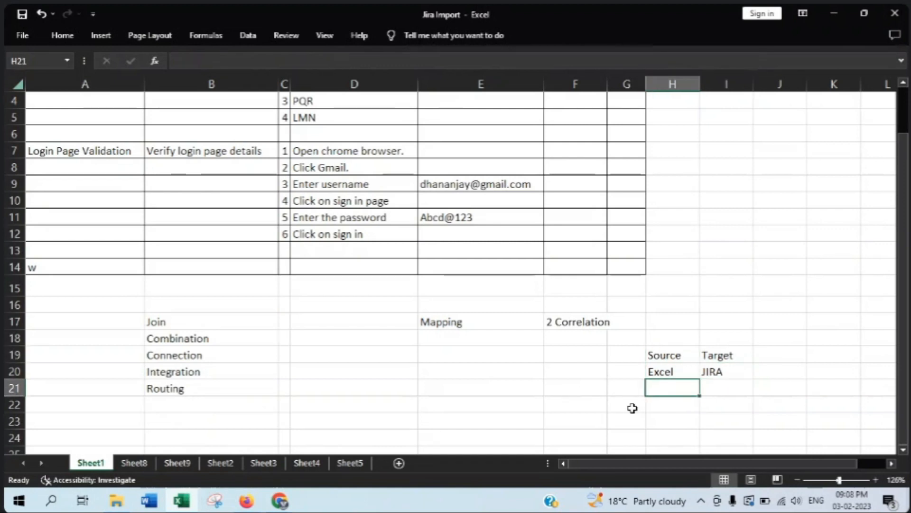
pyautogui.press('Right')
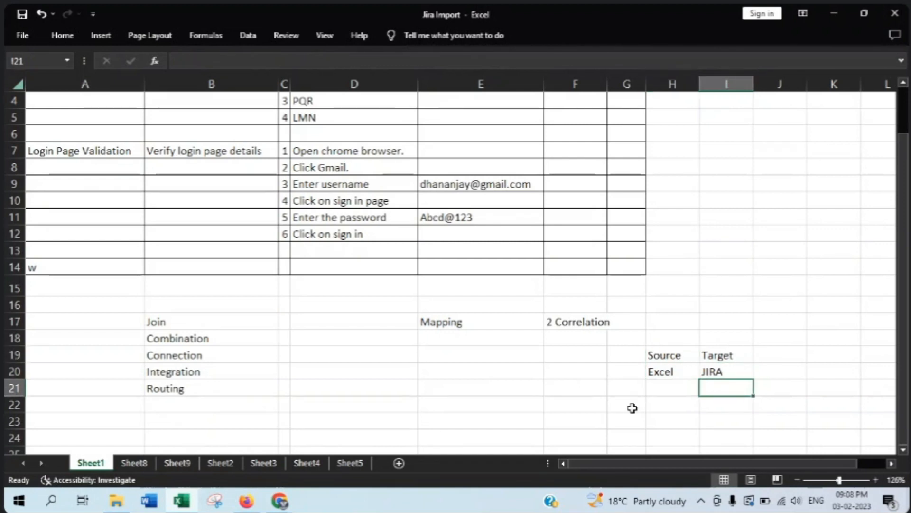
# - Enter Test Step under JIRA in cell I21 and Test Step under Excel in cell H21
pyautogui.press('Left')
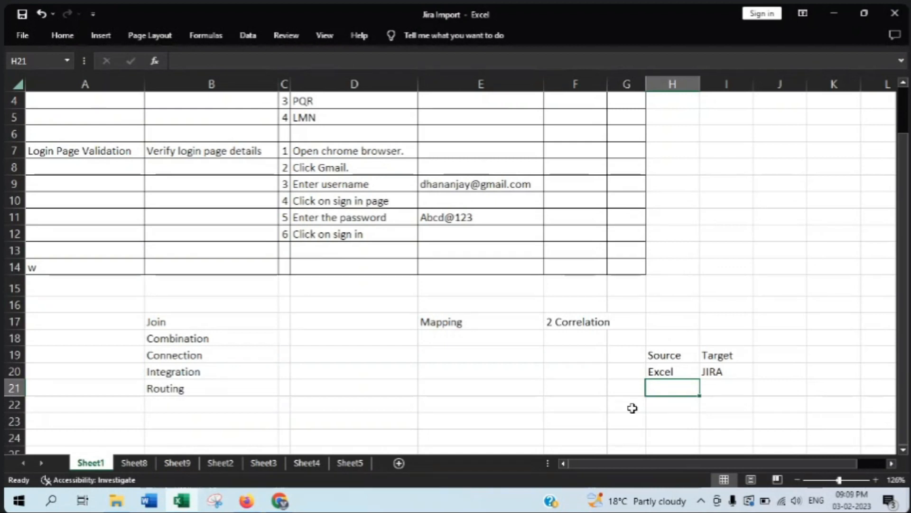
pyautogui.press('Up')
pyautogui.press('Down')
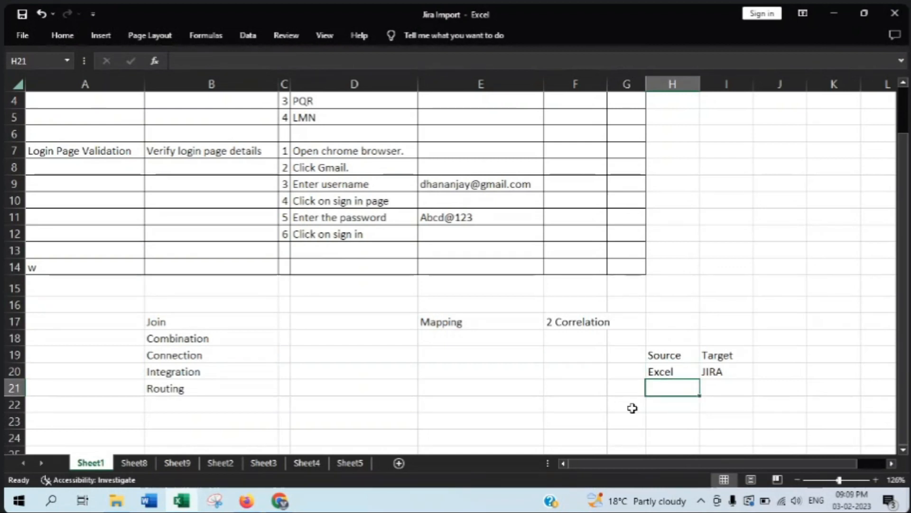
pyautogui.press('Right')
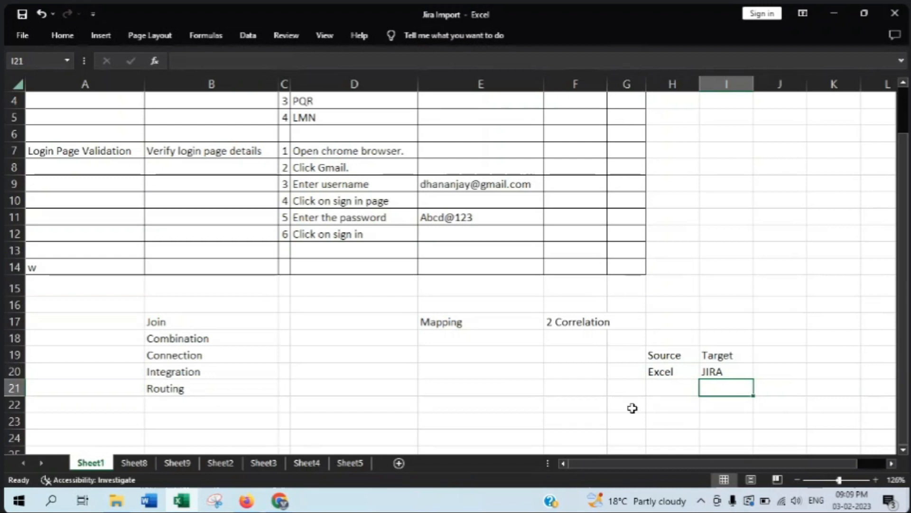
pyautogui.write('Te')
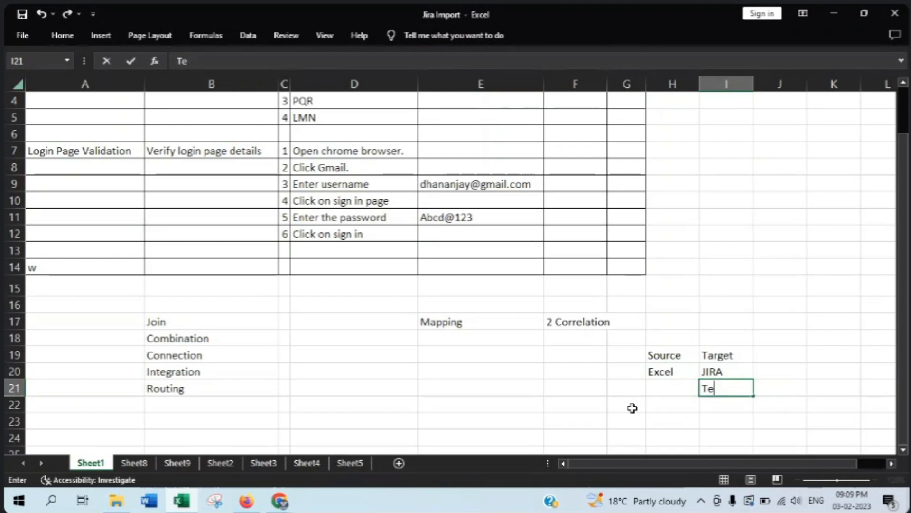
pyautogui.write('st Step')
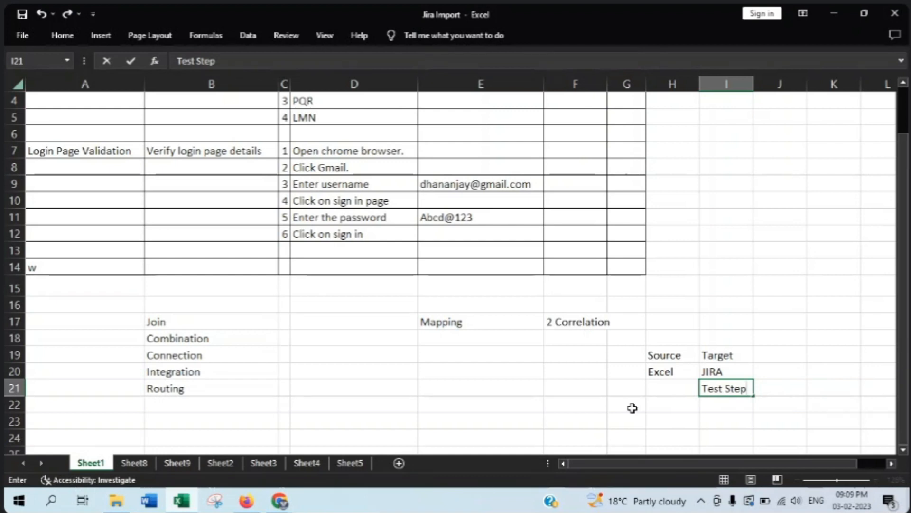
pyautogui.press('Left')
pyautogui.write('Test Step')
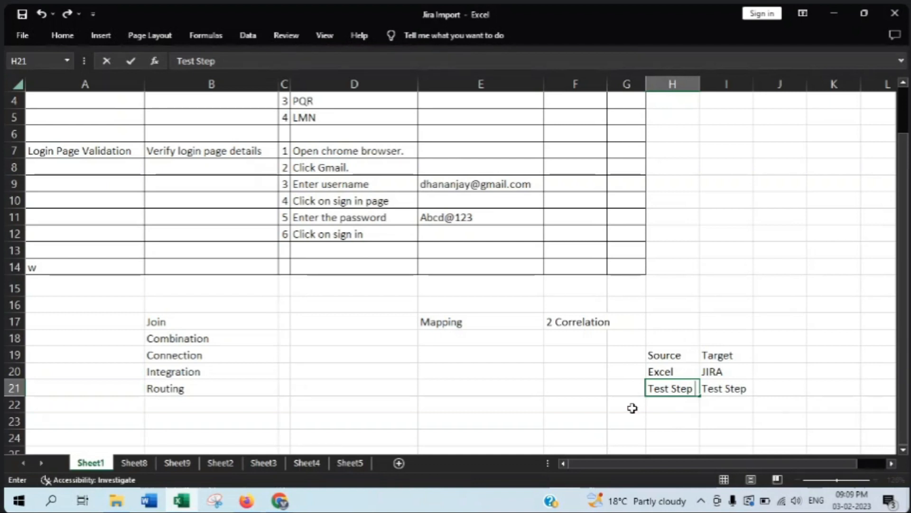
# - Compare the test case rows in A2 to F13 with the Test Step entries under Source and Target
pyautogui.scroll(1, 632, 408)
pyautogui.moveTo(81, 109); pyautogui.dragTo(602, 299)
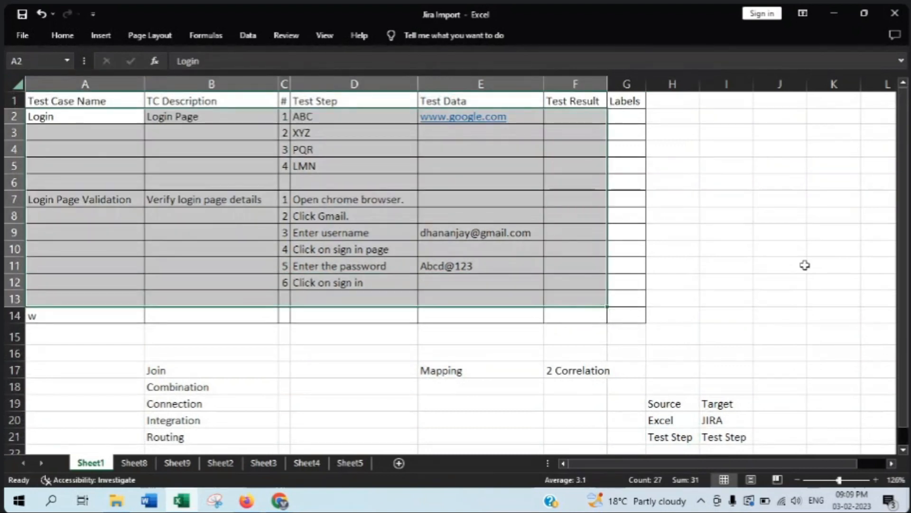
pyautogui.click(710, 246)
pyautogui.scroll(-2, 698, 238)
pyautogui.scroll(2, 698, 238)
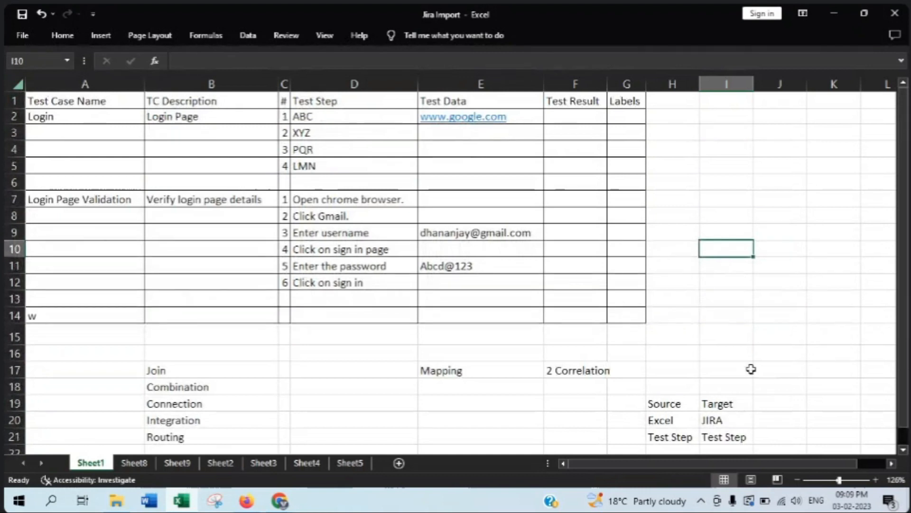
pyautogui.scroll(-2, 719, 375)
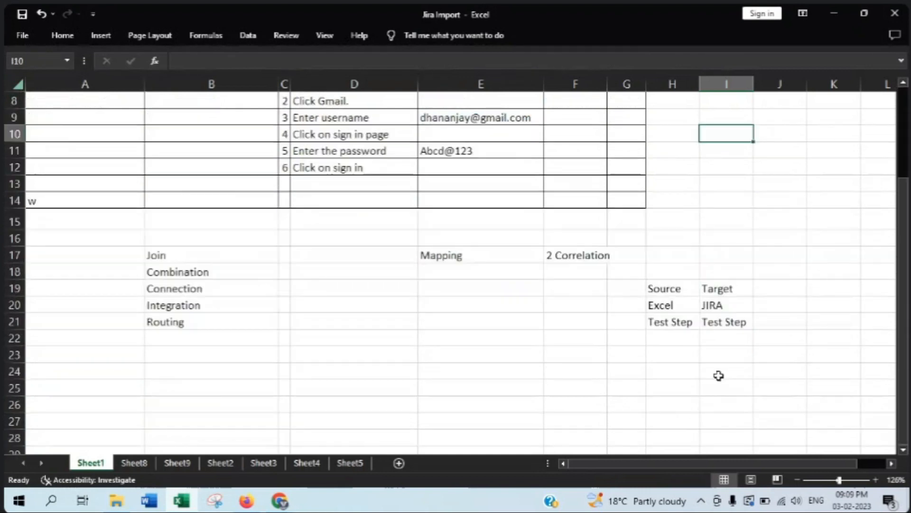
pyautogui.click(748, 322)
pyautogui.moveTo(748, 323); pyautogui.dragTo(780, 355)
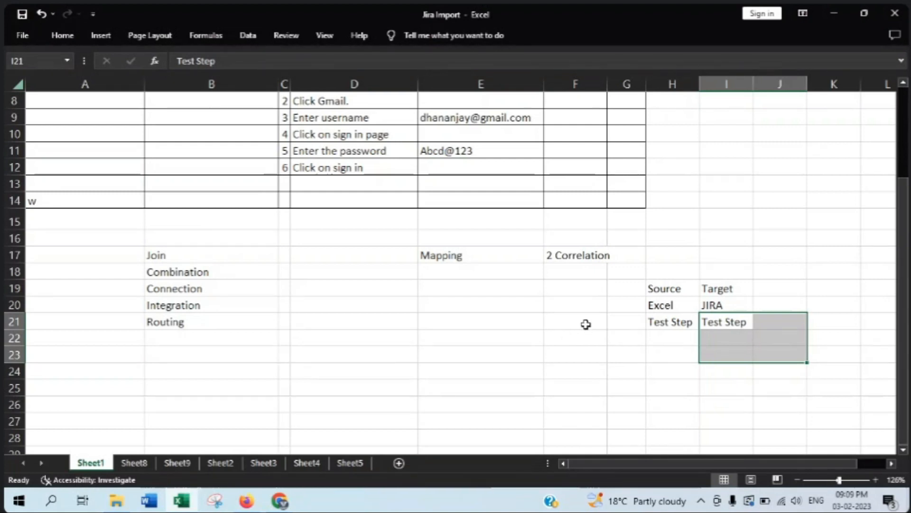
pyautogui.scroll(3, 586, 325)
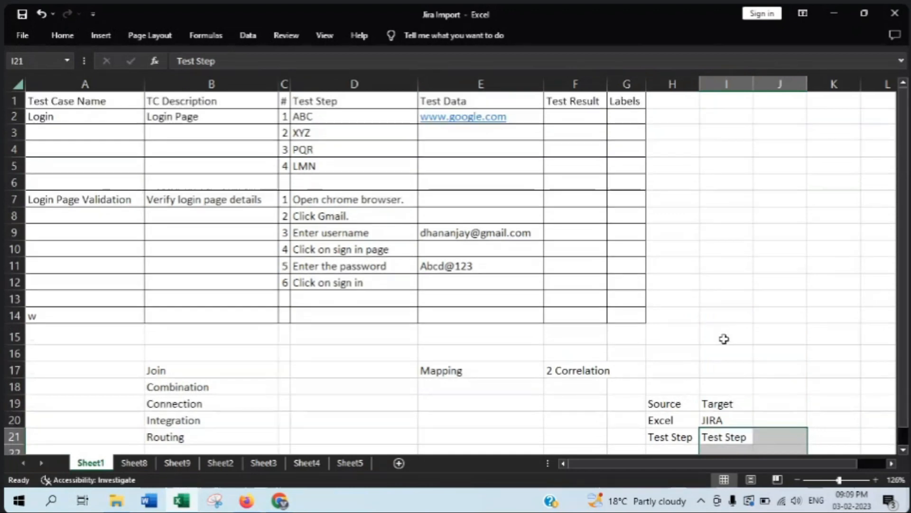
pyautogui.click(722, 340)
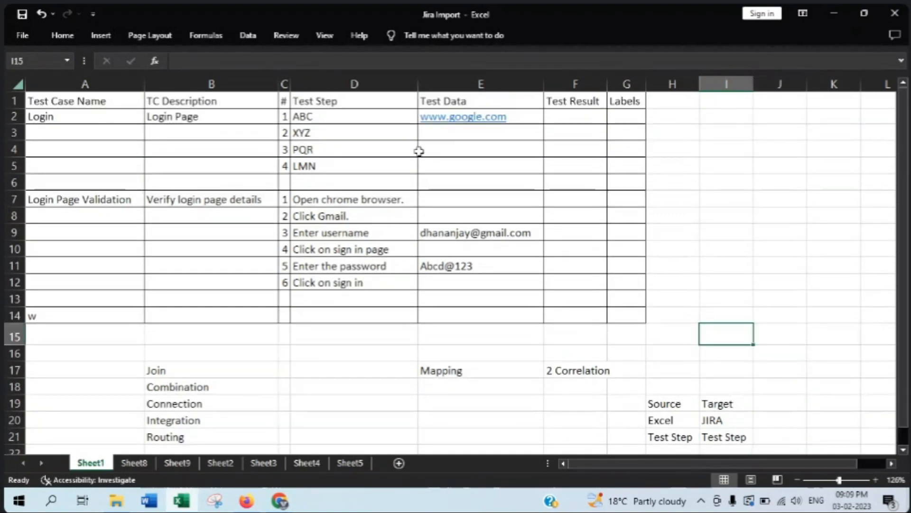
# - Review the test case rows and the Test Case Name column against the Excel source and JIRA target entries
pyautogui.moveTo(110, 115); pyautogui.dragTo(607, 298)
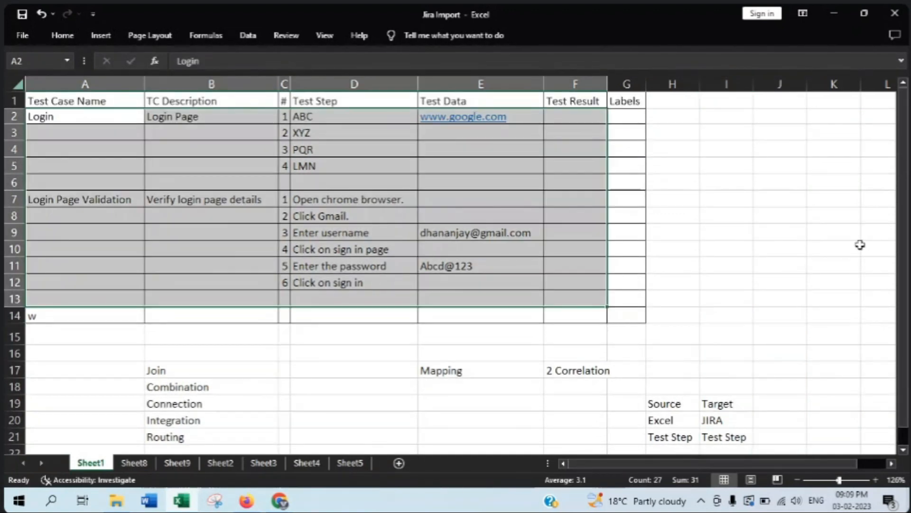
pyautogui.click(835, 197)
pyautogui.moveTo(80, 100); pyautogui.dragTo(83, 266)
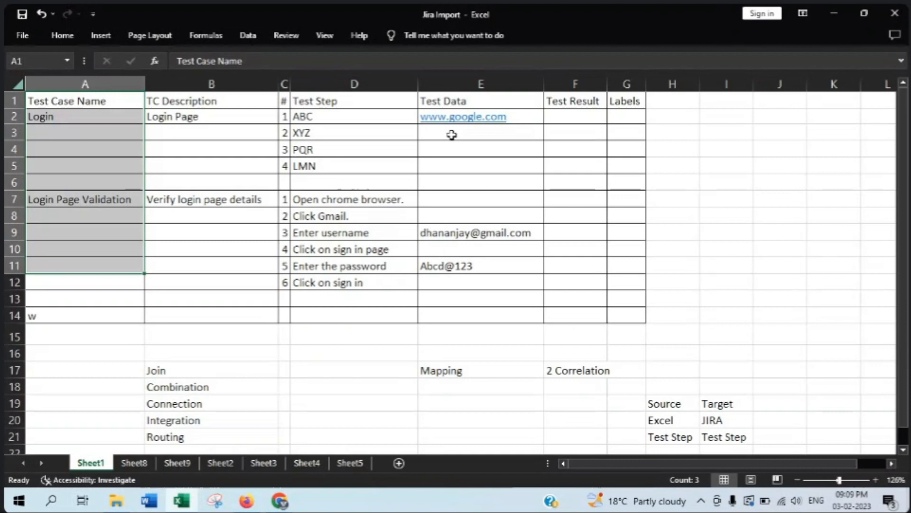
pyautogui.click(750, 196)
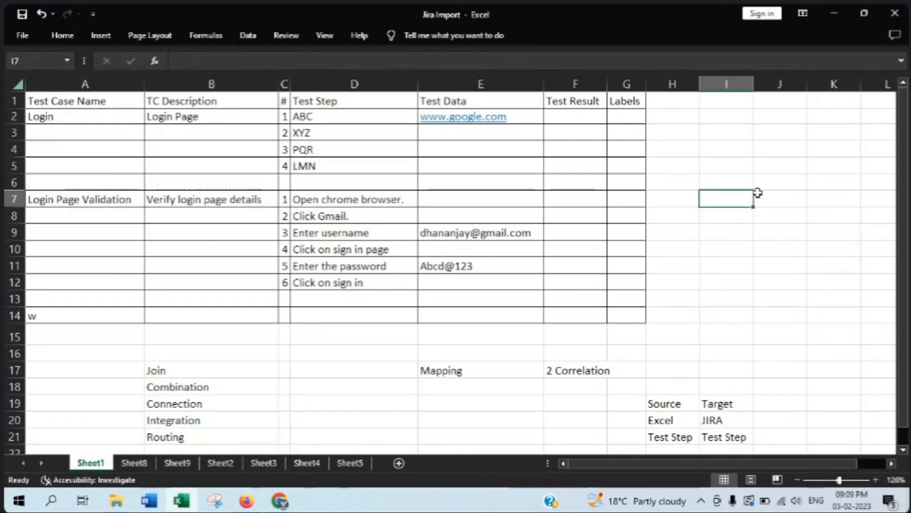
pyautogui.scroll(-2, 758, 192)
pyautogui.scroll(-2, 758, 192)
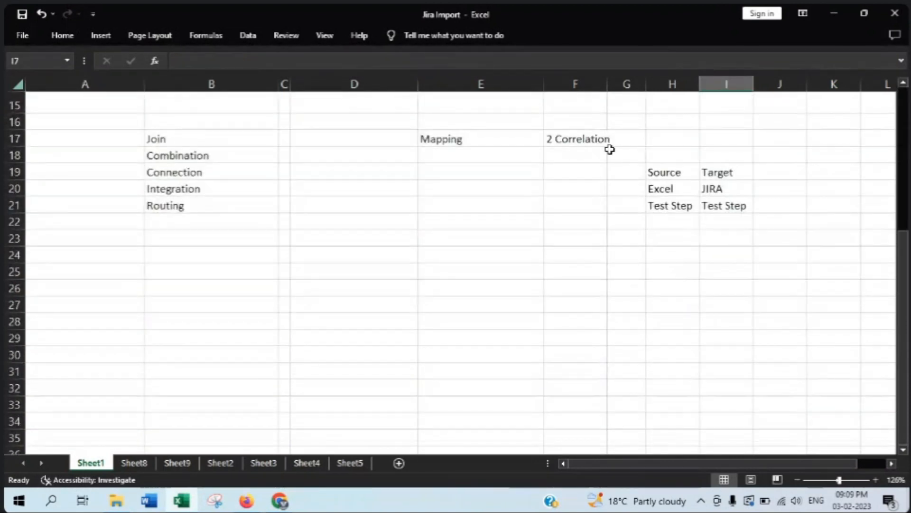
pyautogui.click(657, 185)
pyautogui.click(716, 187)
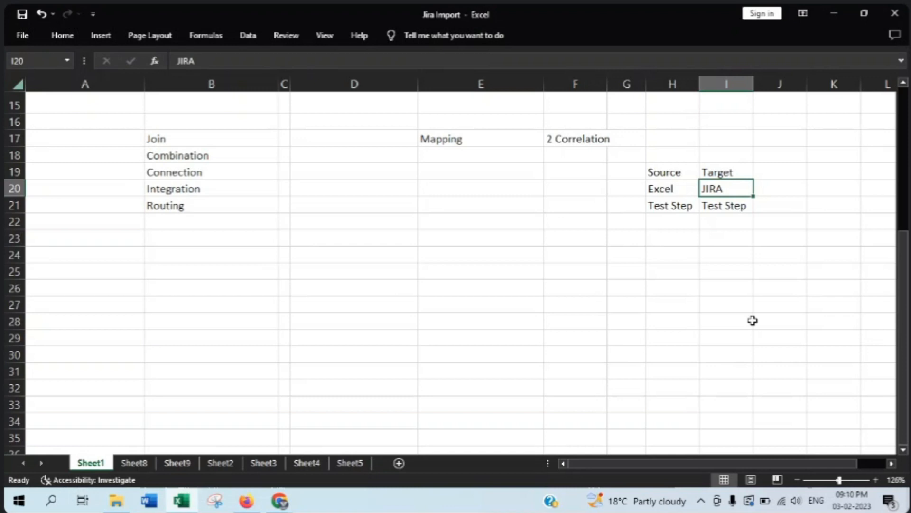
# - Examine the Test Step, Test Data, Test Result, Test Case Name and TC Description columns that need mapping
pyautogui.scroll(5, 753, 320)
pyautogui.moveTo(354, 101); pyautogui.dragTo(353, 296)
pyautogui.moveTo(513, 101); pyautogui.dragTo(521, 284)
pyautogui.moveTo(575, 101); pyautogui.dragTo(588, 265)
pyautogui.moveTo(102, 101); pyautogui.dragTo(130, 281)
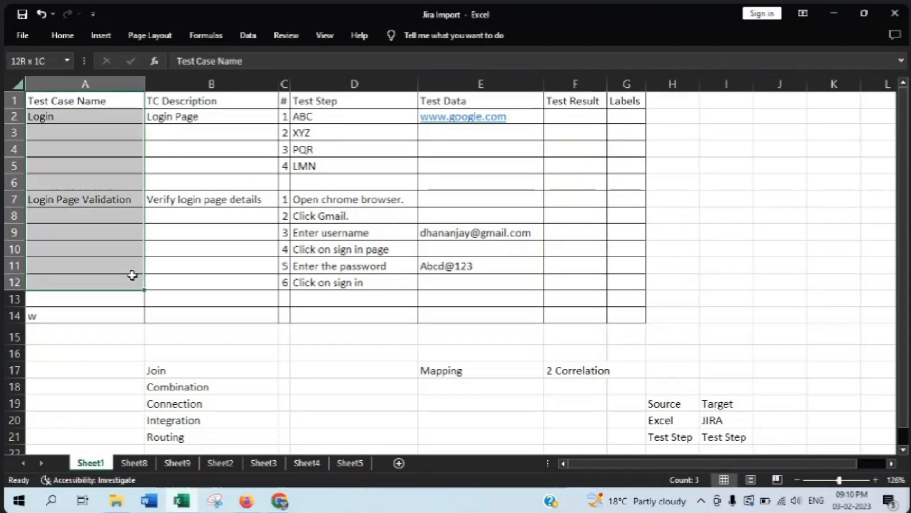
pyautogui.moveTo(242, 103); pyautogui.dragTo(274, 338)
pyautogui.click(372, 84)
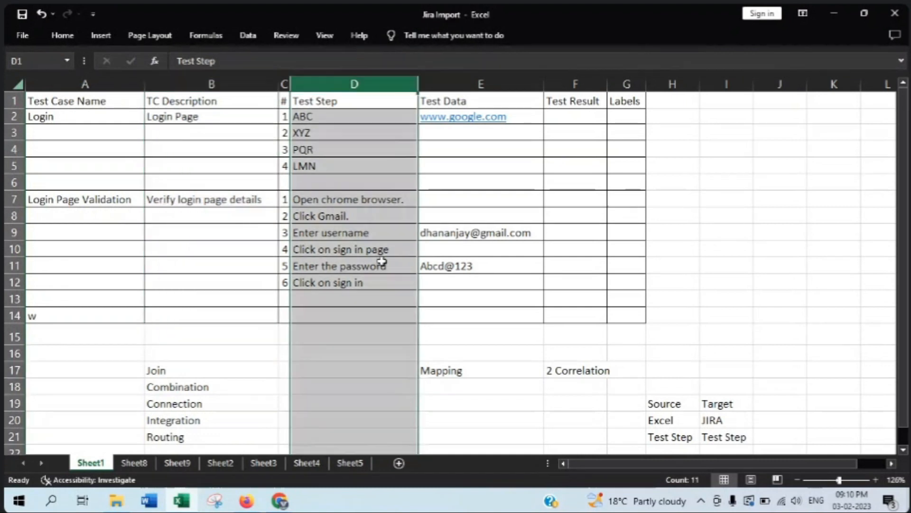
pyautogui.click(380, 280)
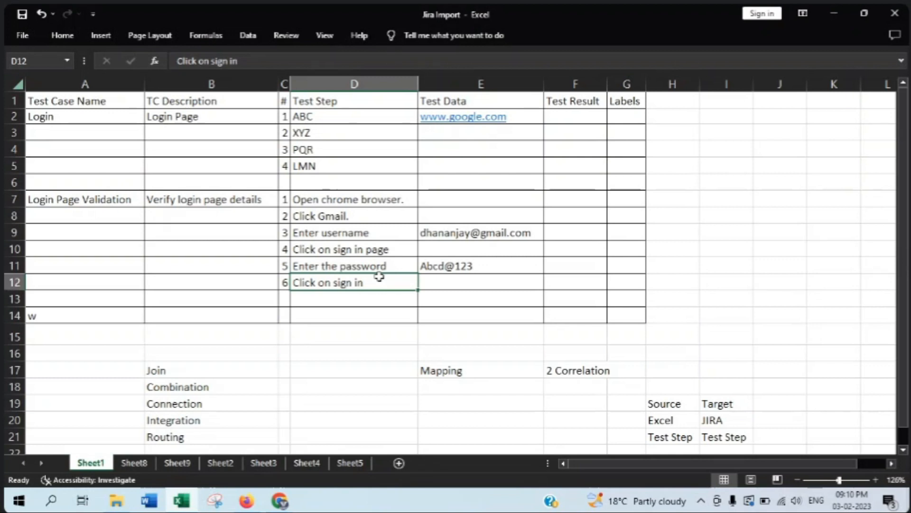
# - Review the Source and Target entries, the Test Case Name column and the whole test case table from A1 to H14
pyautogui.scroll(-3, 379, 276)
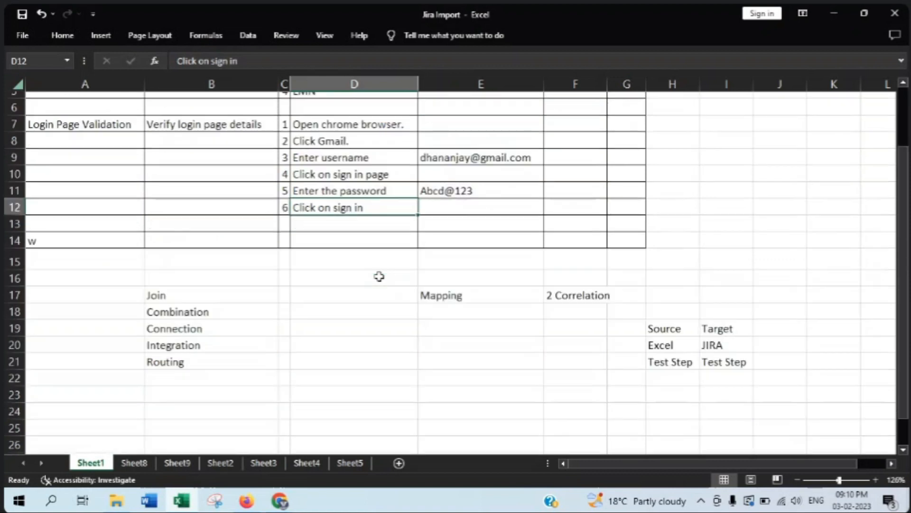
pyautogui.click(730, 339)
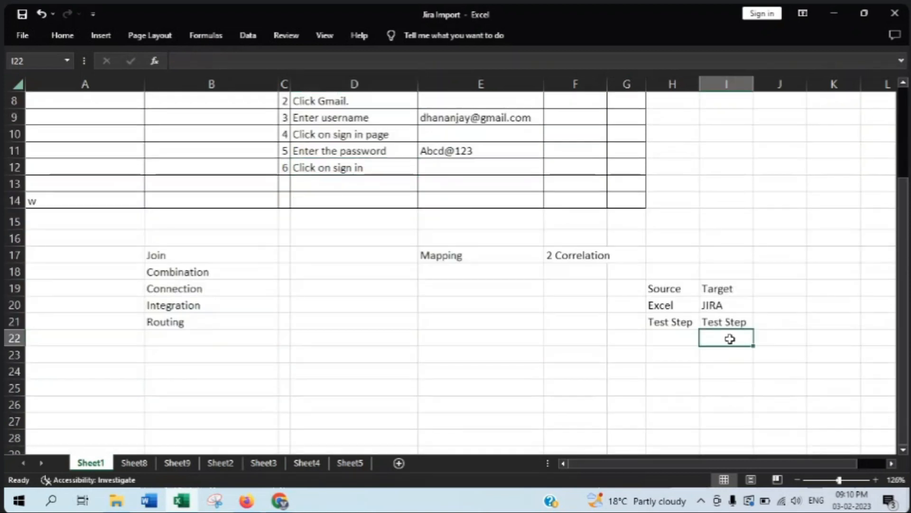
pyautogui.scroll(-1, 660, 344)
pyautogui.scroll(3, 660, 344)
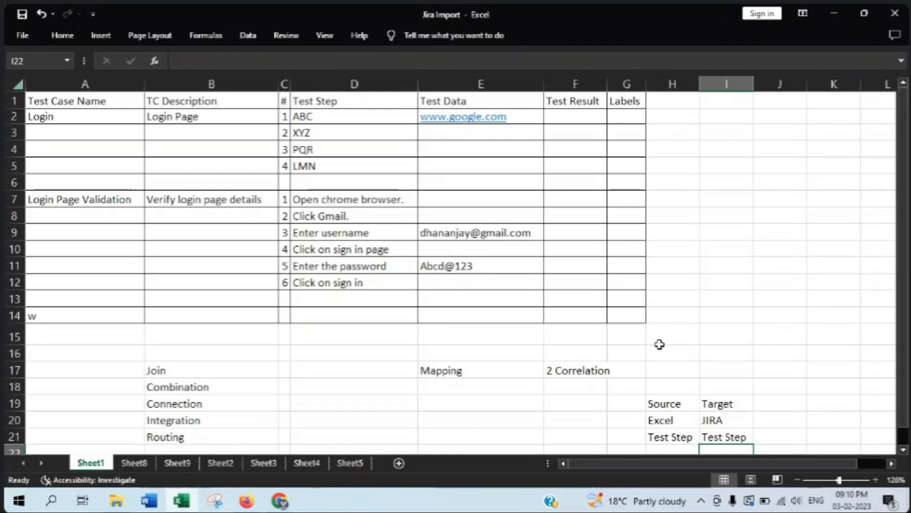
pyautogui.moveTo(86, 116); pyautogui.dragTo(91, 280)
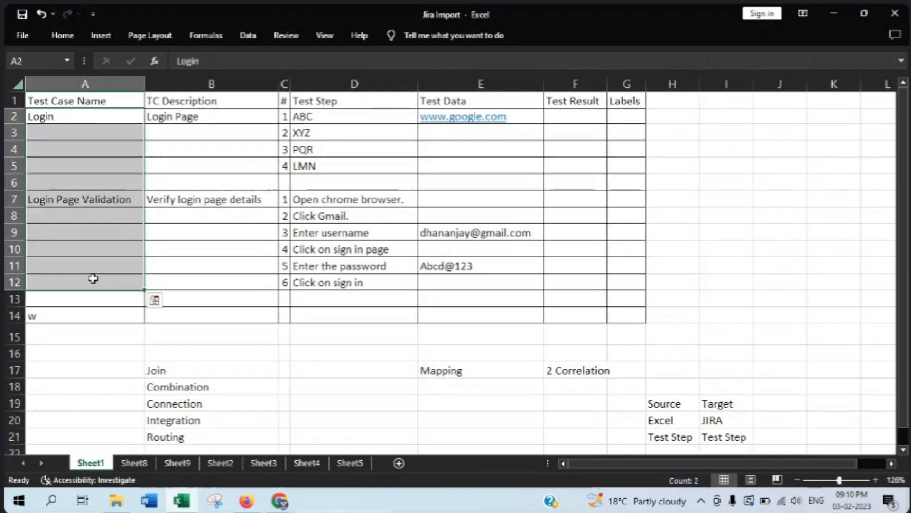
pyautogui.click(214, 258)
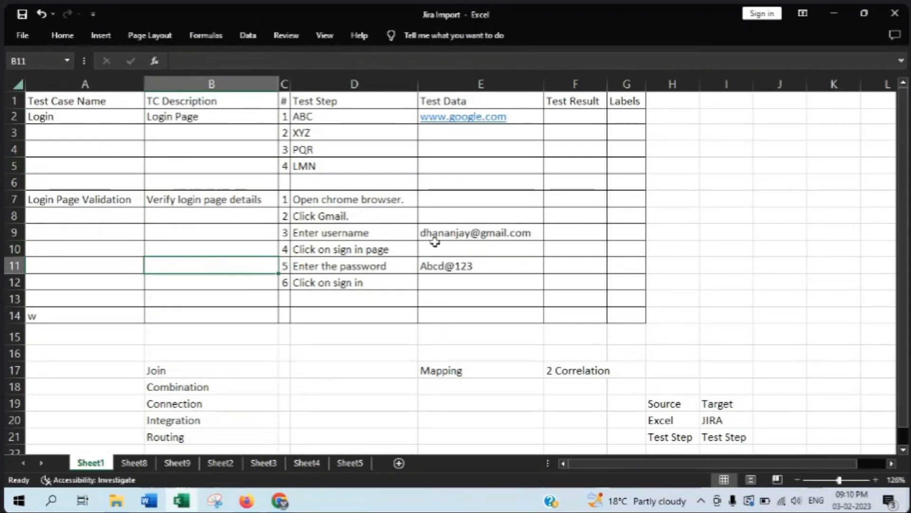
pyautogui.click(726, 338)
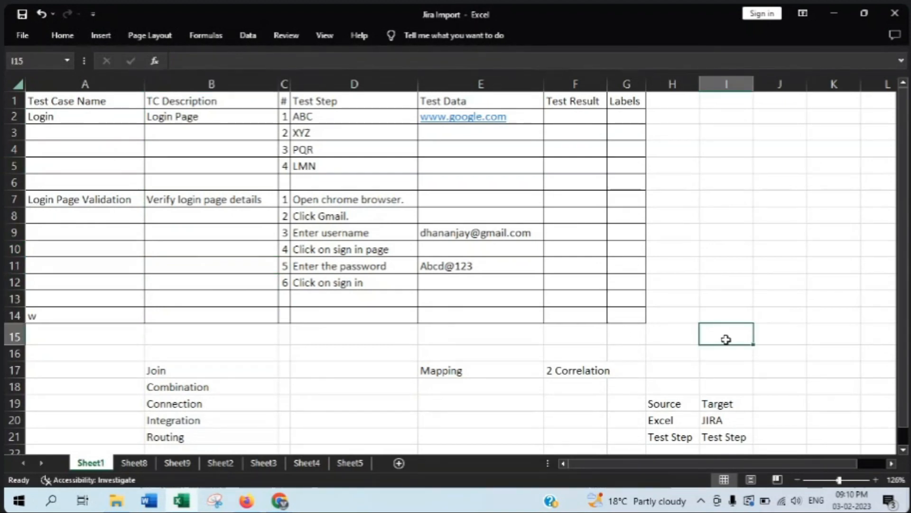
pyautogui.click(91, 81)
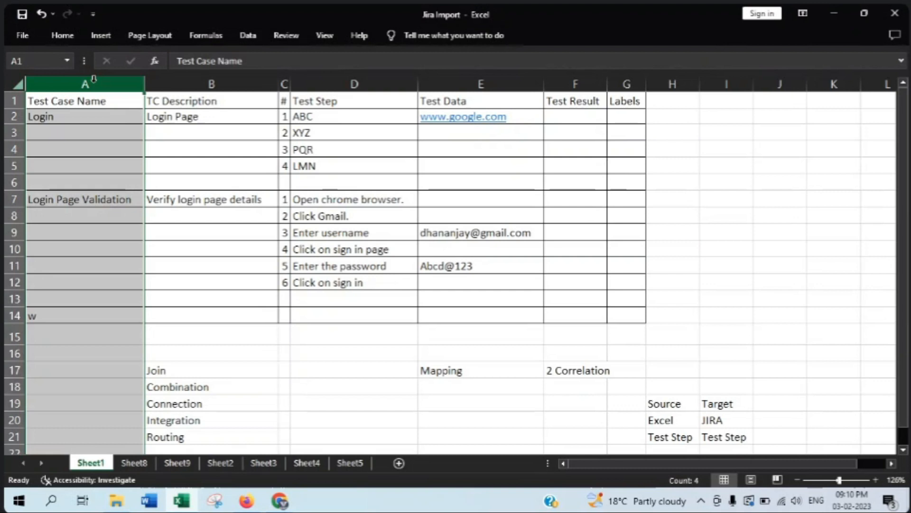
pyautogui.click(152, 195)
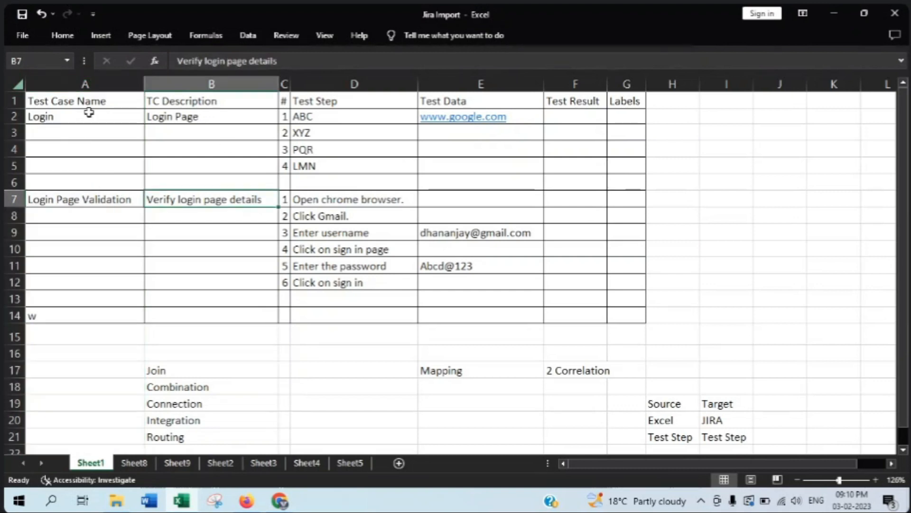
pyautogui.moveTo(87, 107); pyautogui.dragTo(284, 149)
pyautogui.moveTo(487, 184); pyautogui.dragTo(677, 311)
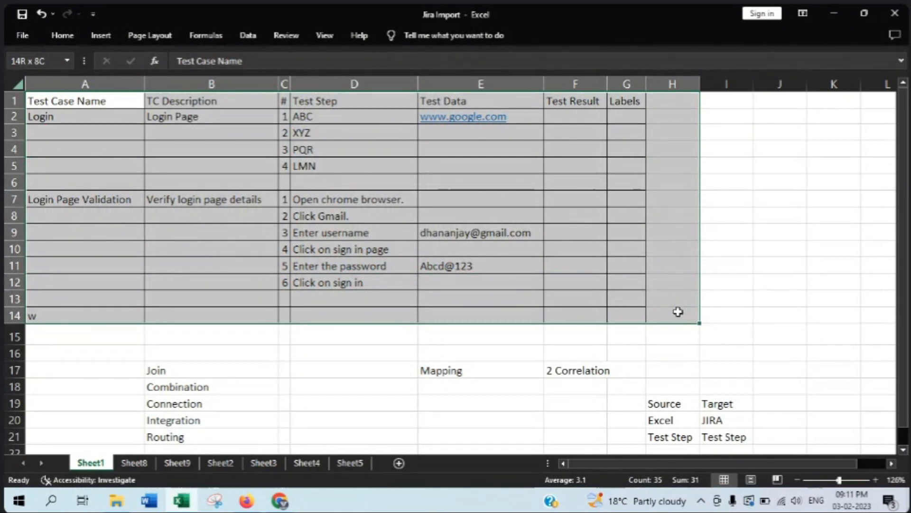
pyautogui.moveTo(678, 311); pyautogui.dragTo(677, 312)
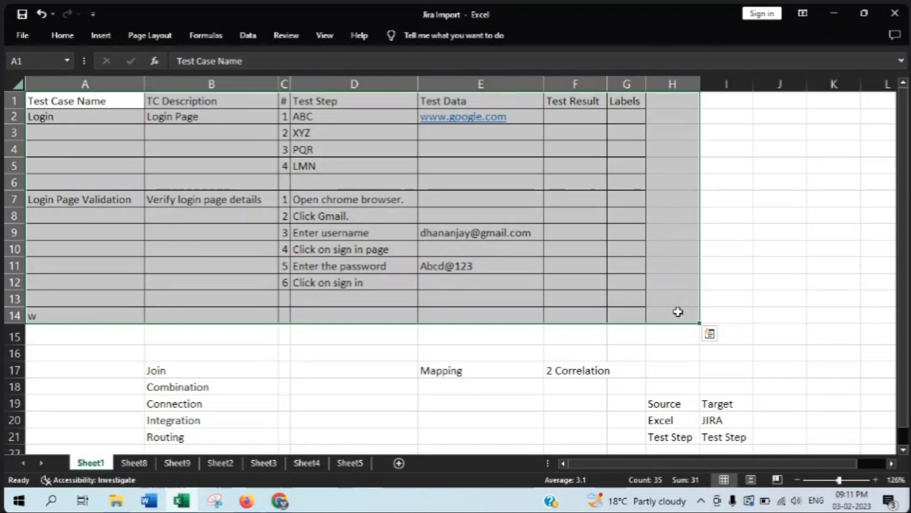
pyautogui.click(678, 311)
pyautogui.click(725, 278)
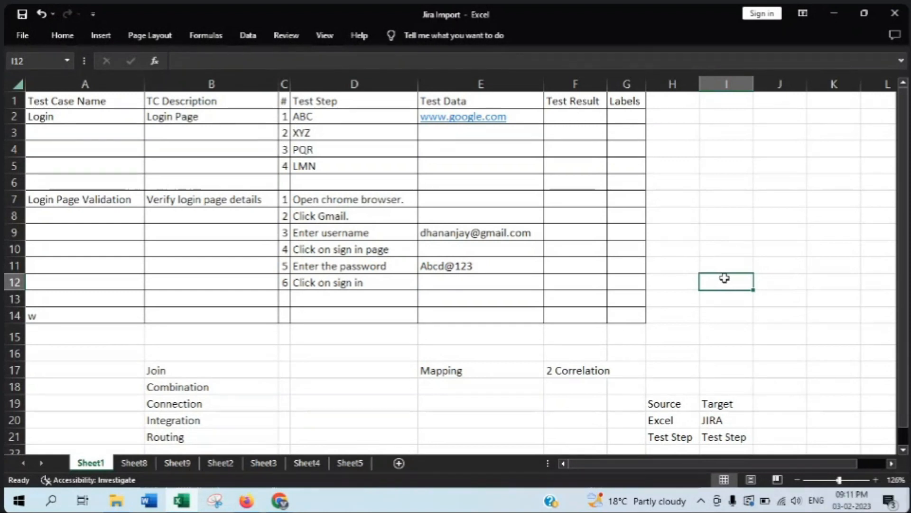
# - Switch to the HealthCare project's Import Tests page in Jira and look through the Mapping fields down to the required Name field
pyautogui.hotkey('alt', 'Tab')
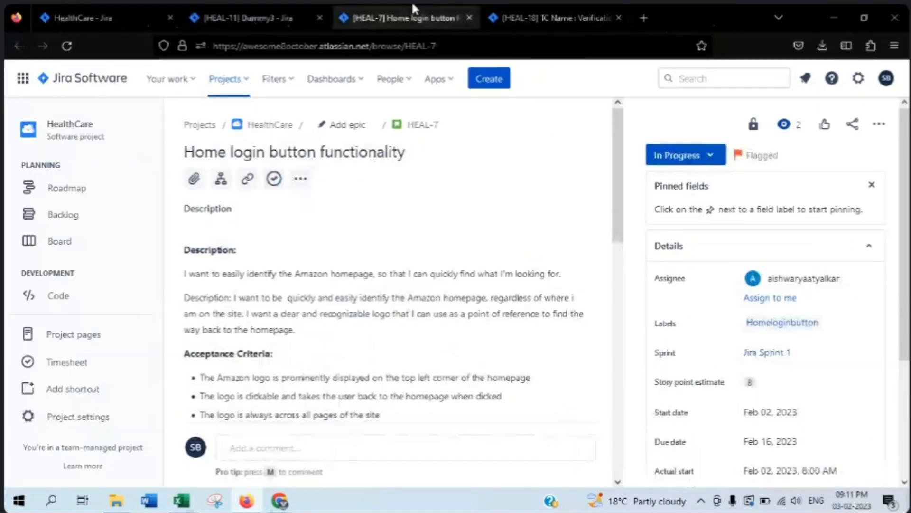
pyautogui.click(127, 9)
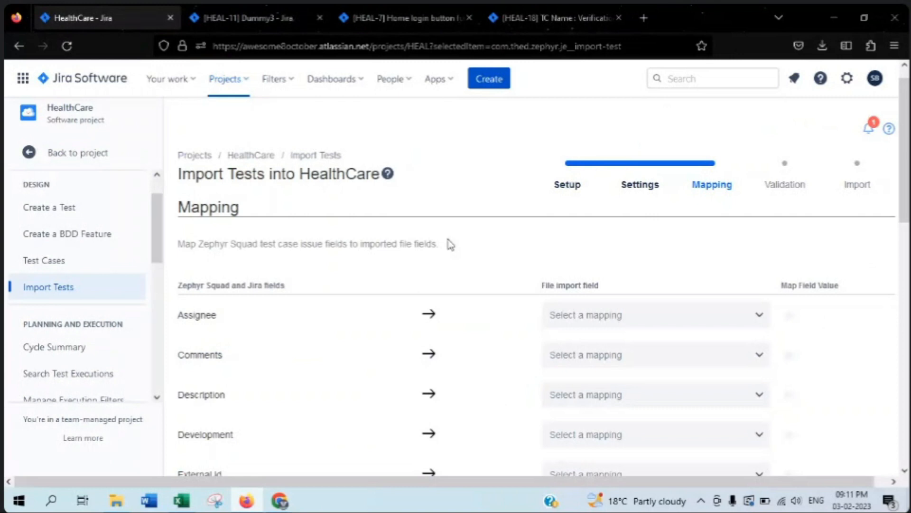
pyautogui.scroll(-2, 319, 290)
pyautogui.scroll(-3, 317, 291)
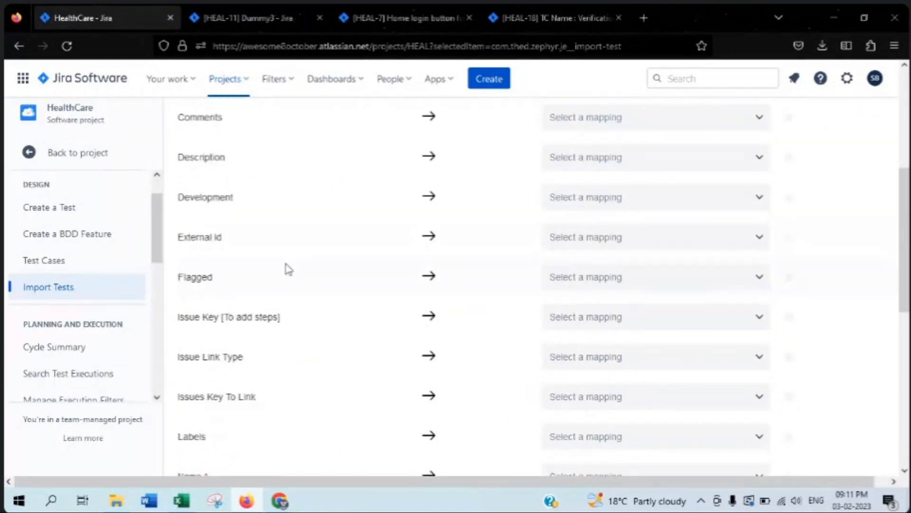
pyautogui.scroll(-3, 290, 278)
pyautogui.scroll(-1, 293, 278)
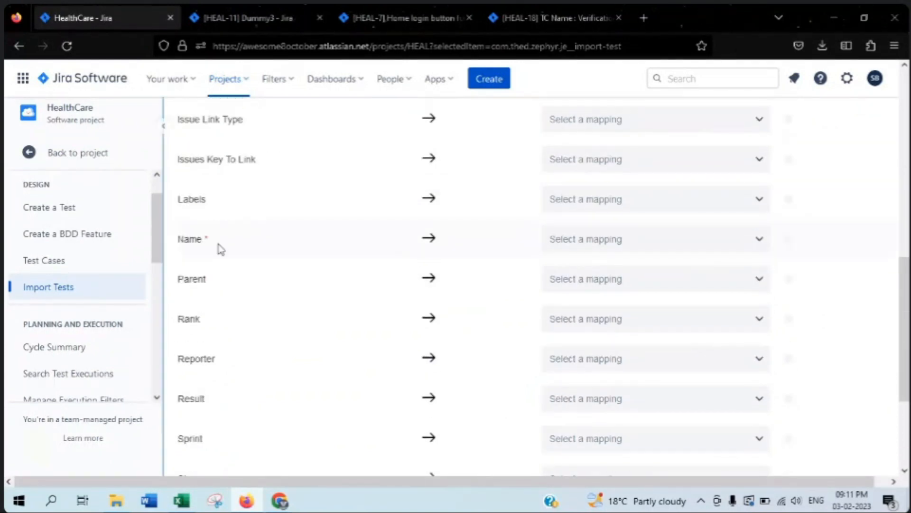
# - Map the required Name field to the Test Case Name column of the import file
pyautogui.click(549, 244)
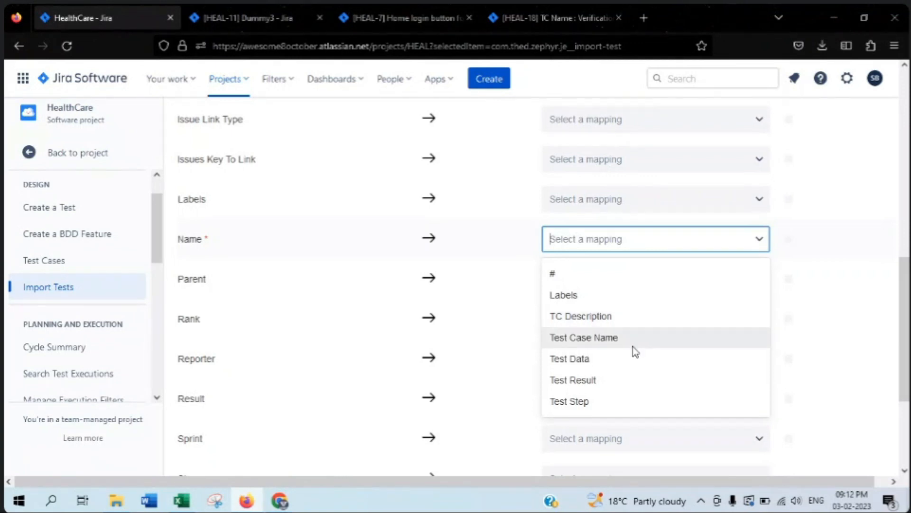
pyautogui.click(582, 342)
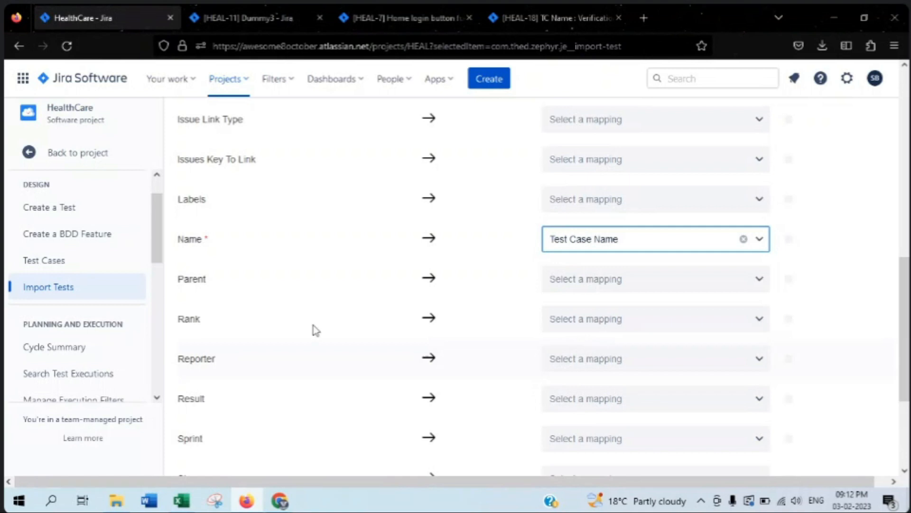
pyautogui.moveTo(214, 241); pyautogui.dragTo(183, 245)
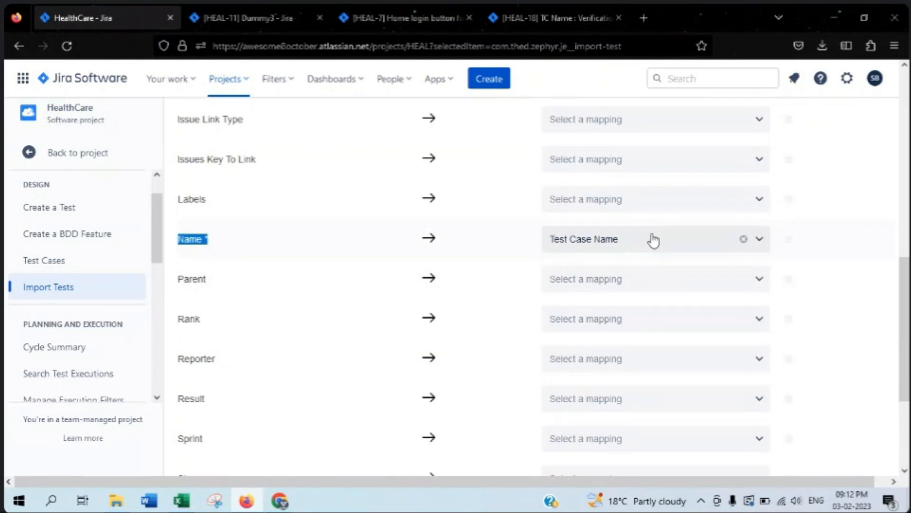
pyautogui.click(572, 245)
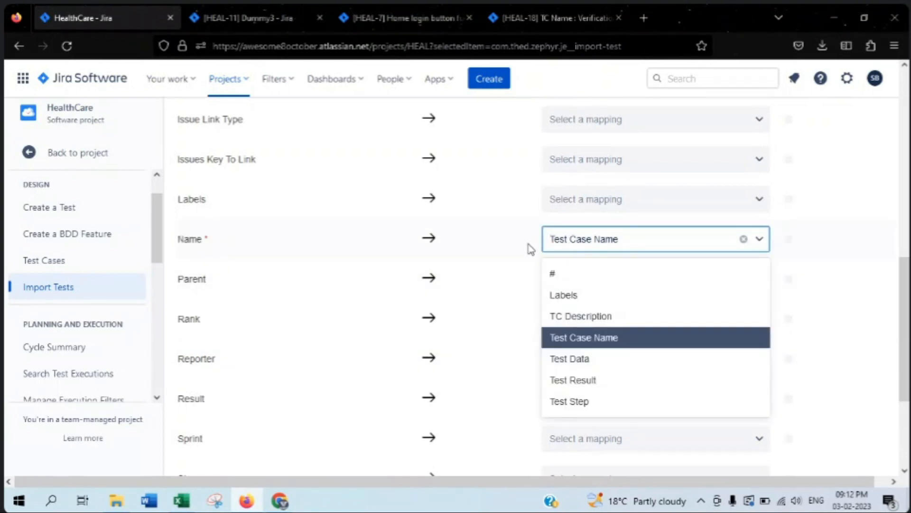
pyautogui.click(826, 232)
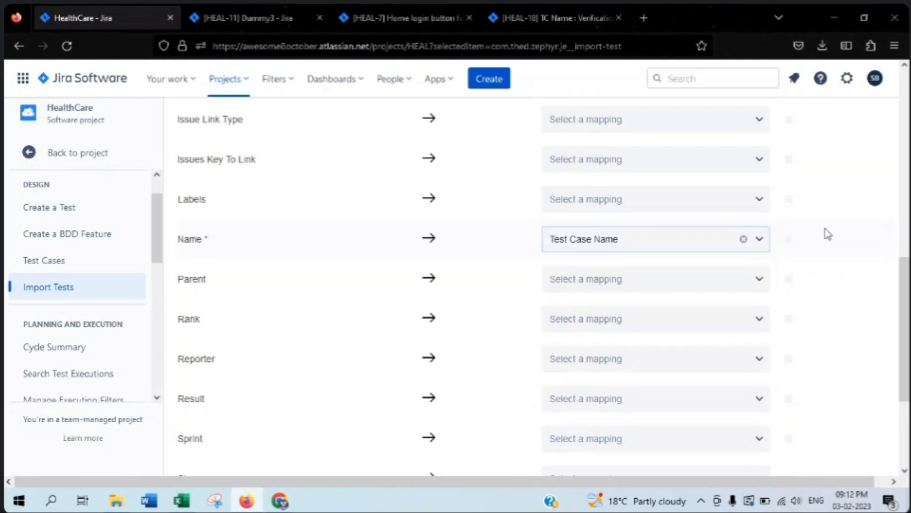
# - Map the Testdata field to the Test Data column of the import file
pyautogui.scroll(-3, 412, 282)
pyautogui.scroll(-2, 414, 284)
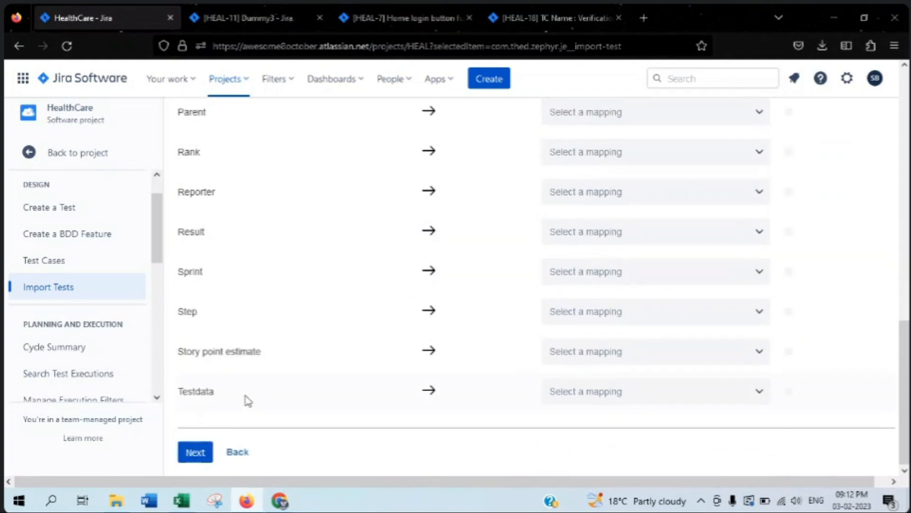
pyautogui.moveTo(260, 390); pyautogui.dragTo(179, 394)
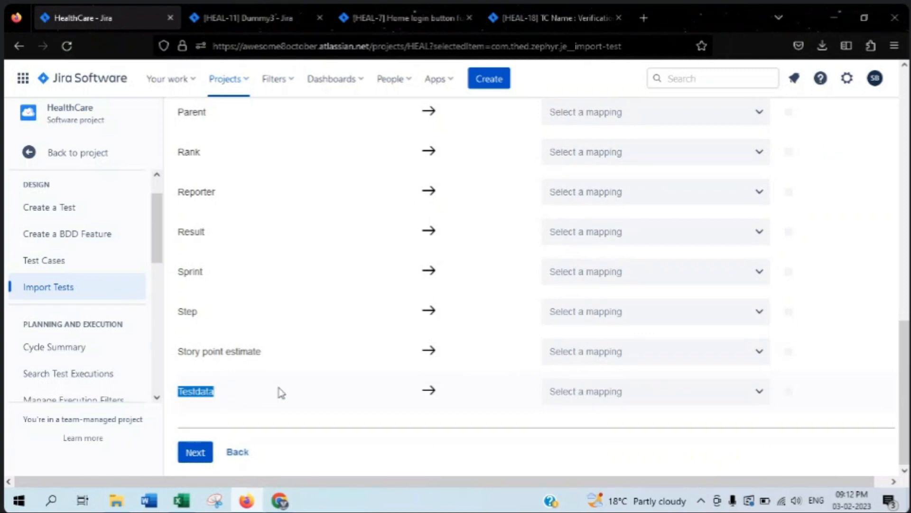
pyautogui.click(657, 397)
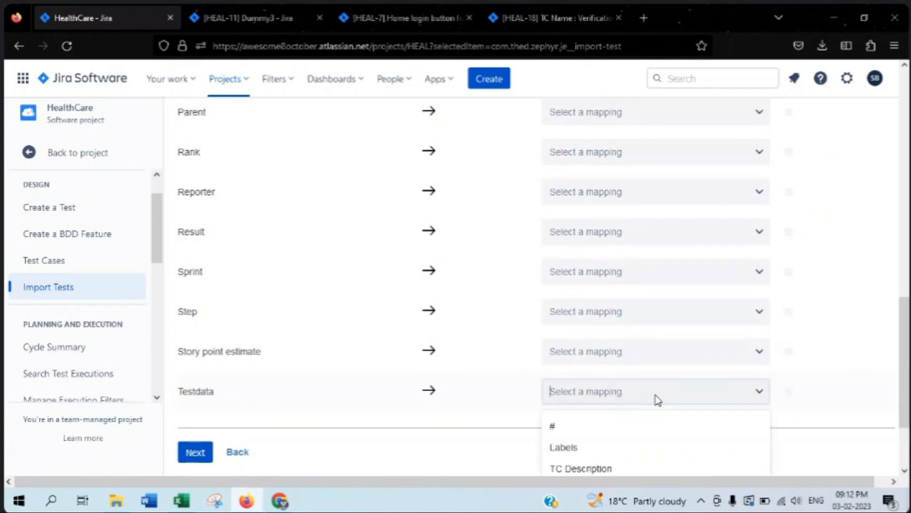
pyautogui.scroll(-2, 657, 398)
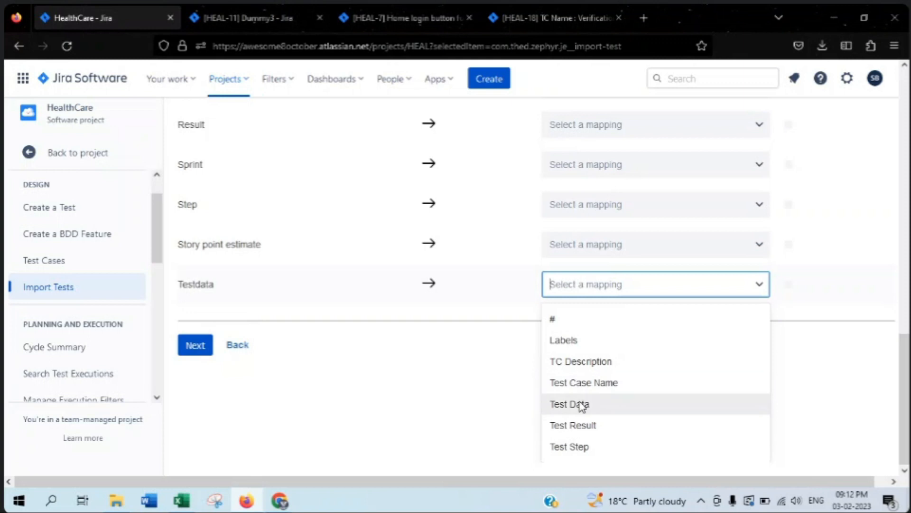
pyautogui.moveTo(226, 285); pyautogui.dragTo(172, 286)
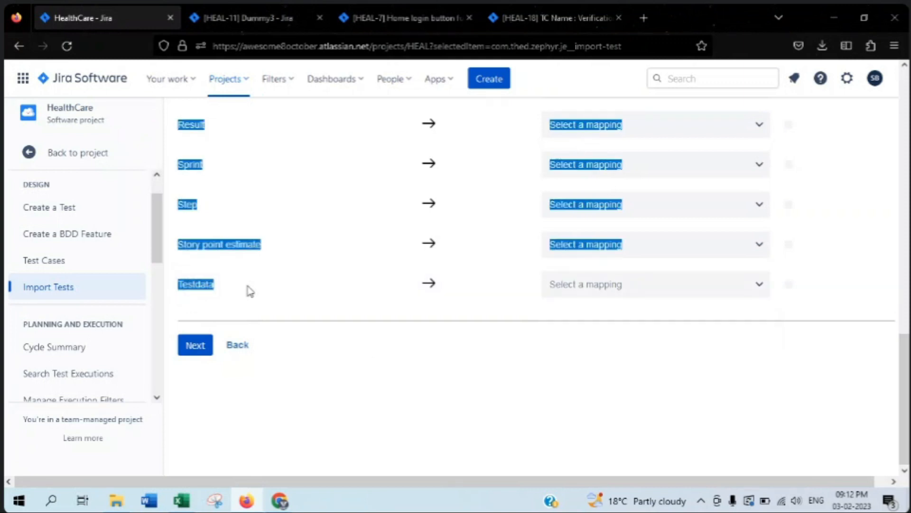
pyautogui.click(277, 286)
pyautogui.click(584, 284)
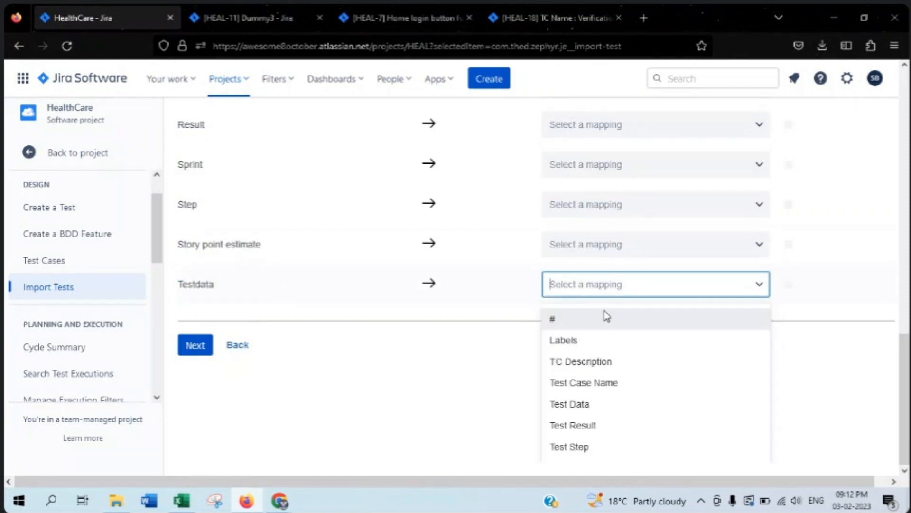
pyautogui.click(597, 411)
pyautogui.click(390, 384)
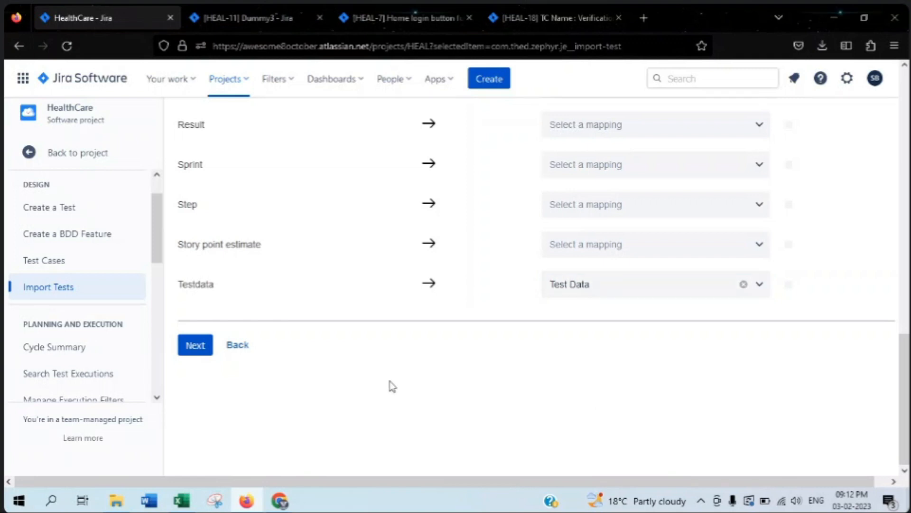
# - Map the Step field to the Test Step column and the Result field to the Test Result column
pyautogui.scroll(2, 228, 323)
pyautogui.moveTo(212, 287); pyautogui.dragTo(182, 291)
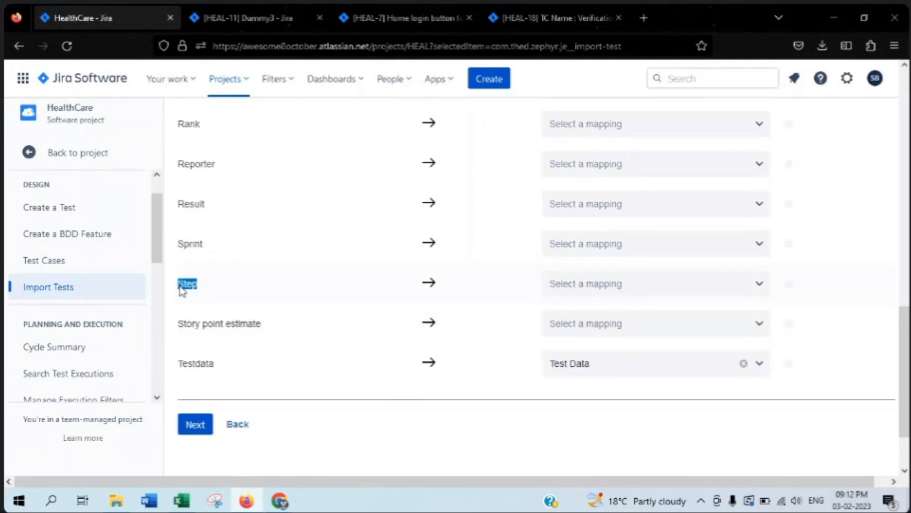
pyautogui.click(593, 289)
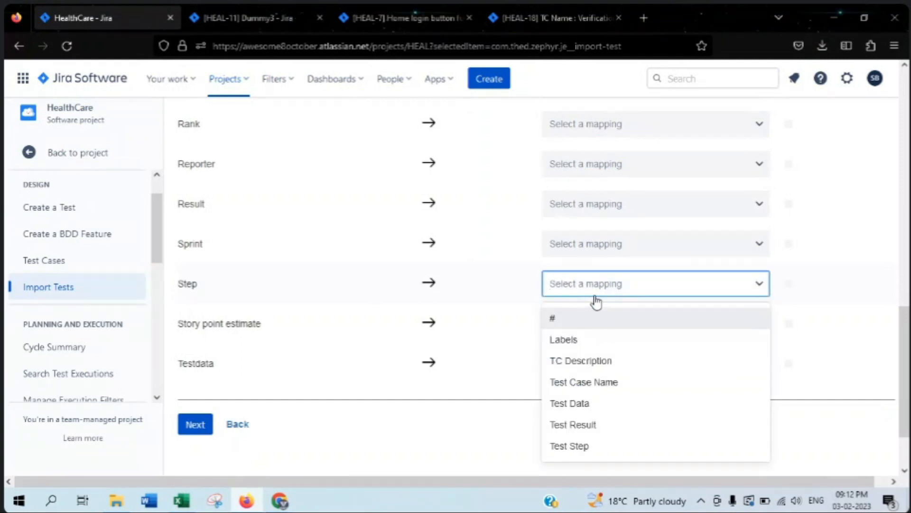
pyautogui.click(603, 452)
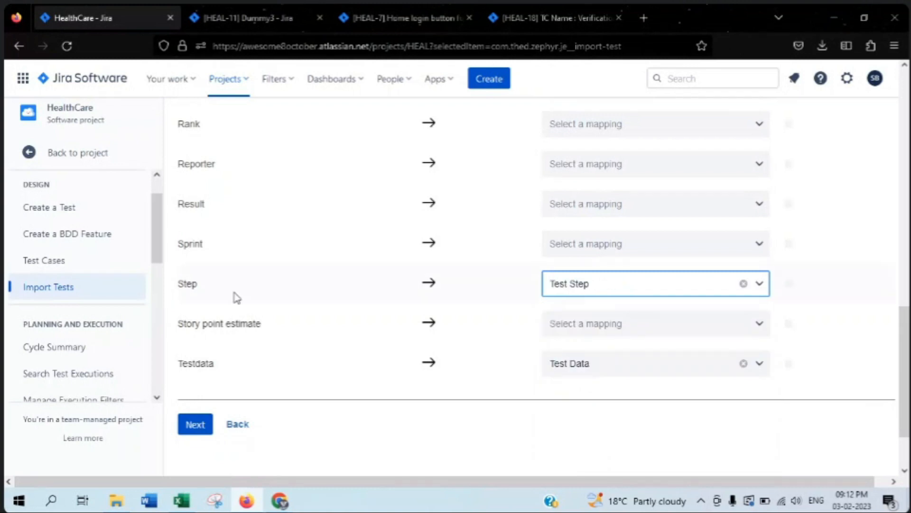
pyautogui.click(599, 198)
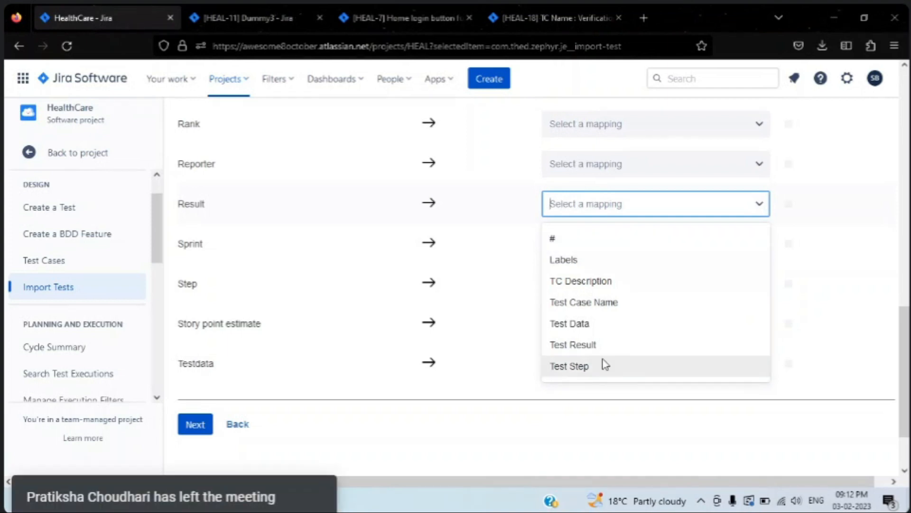
pyautogui.click(606, 350)
# - Map the Labels field to the Labels column and the Description field to the TC Description column
pyautogui.scroll(3, 261, 261)
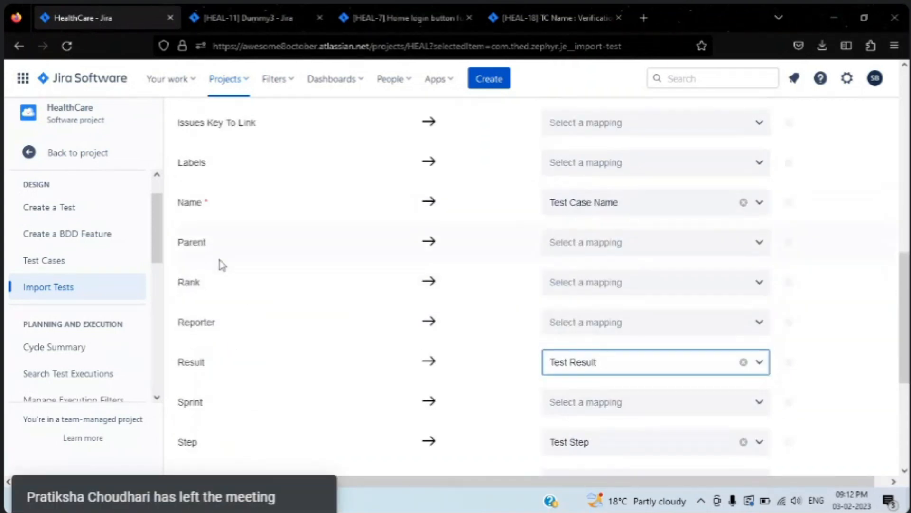
pyautogui.scroll(-2, 652, 322)
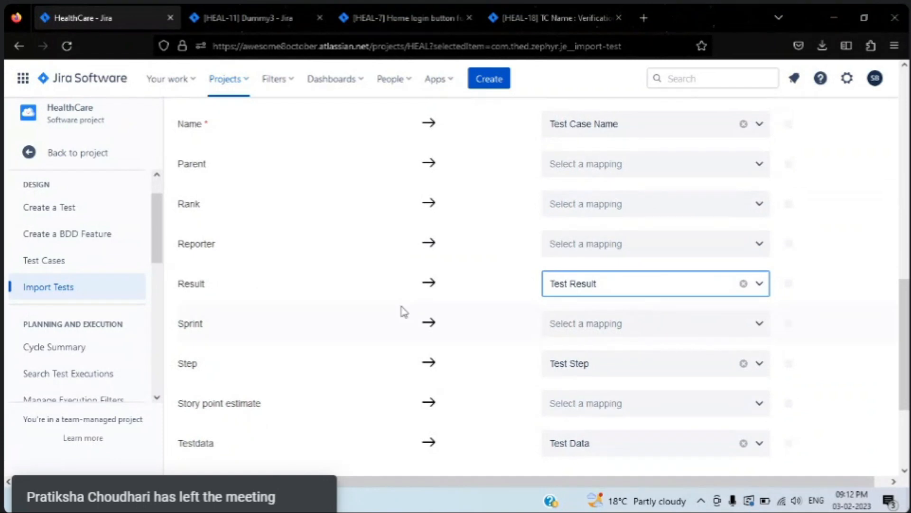
pyautogui.scroll(2, 285, 285)
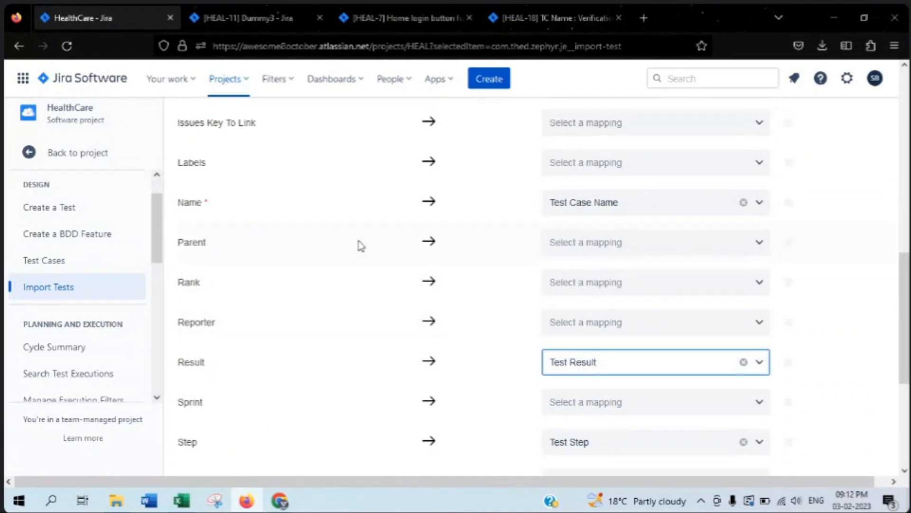
pyautogui.scroll(2, 361, 245)
pyautogui.click(611, 242)
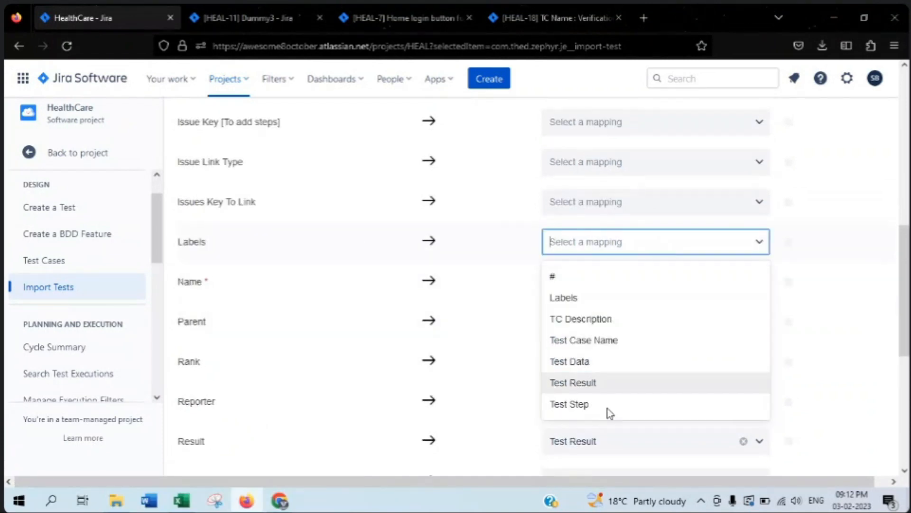
pyautogui.click(570, 299)
pyautogui.scroll(2, 315, 323)
pyautogui.scroll(2, 289, 327)
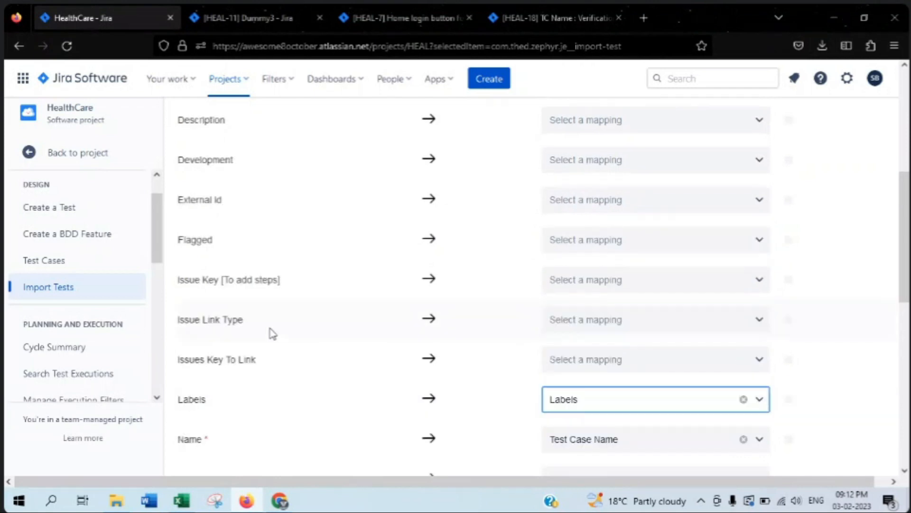
pyautogui.scroll(2, 261, 237)
pyautogui.click(592, 206)
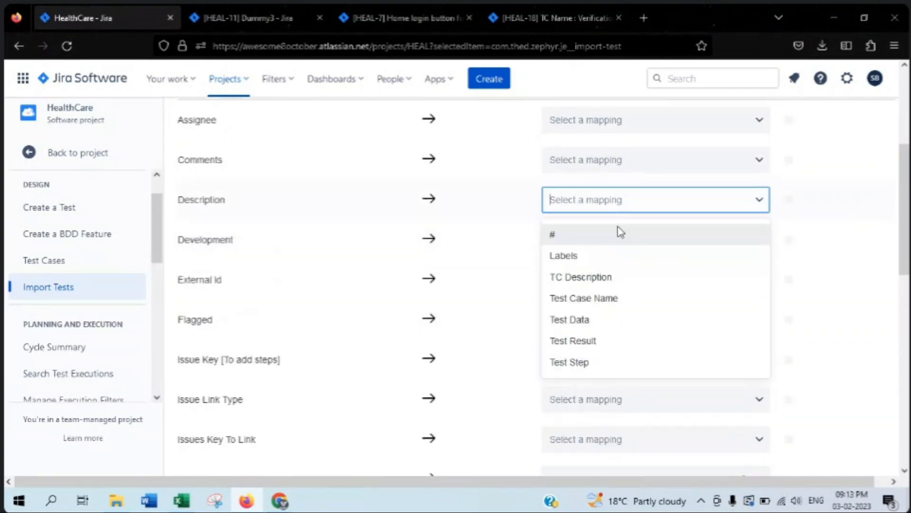
pyautogui.click(606, 283)
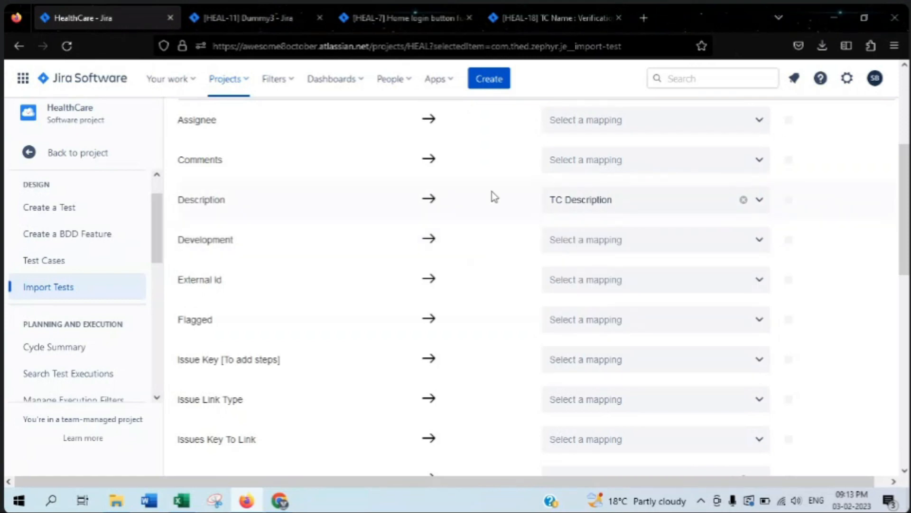
# - Switch to the Jira Import workbook in Excel and review the Test Step, Test Data, Test Result and Labels columns
pyautogui.scroll(5, 492, 192)
pyautogui.scroll(1, 492, 192)
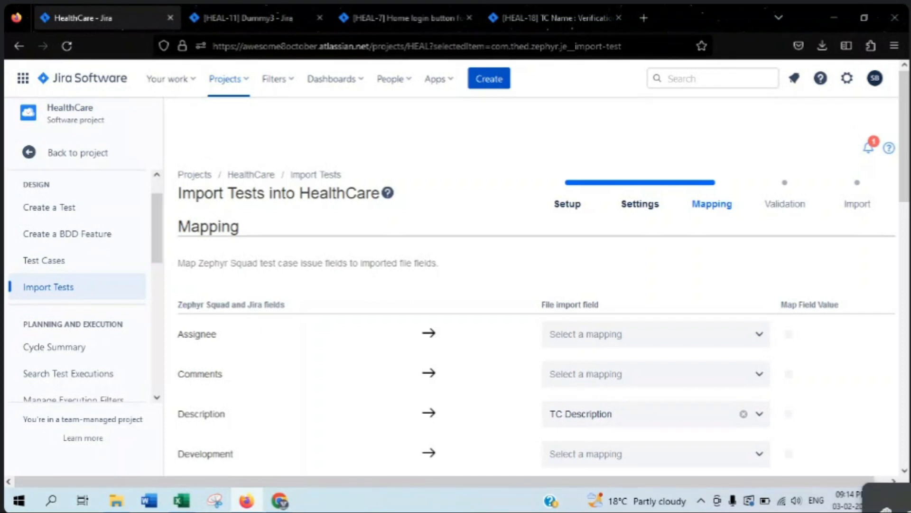
pyautogui.click(179, 501)
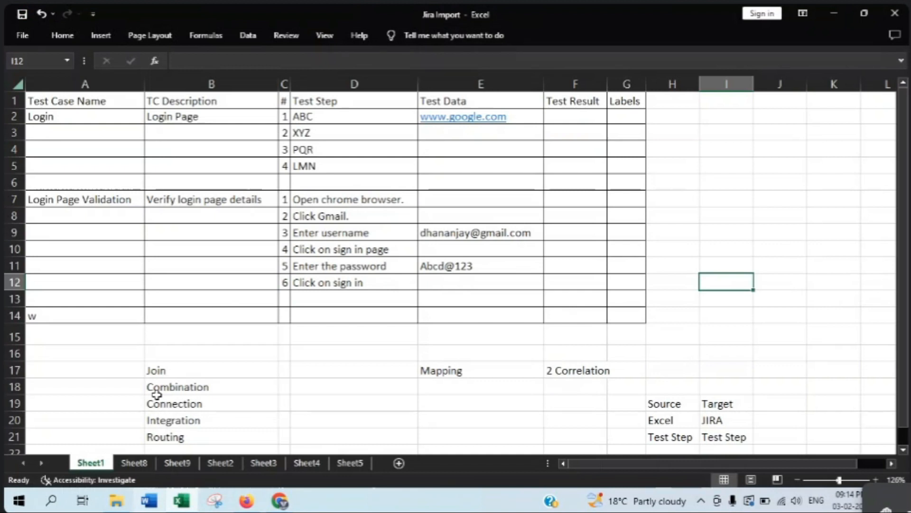
pyautogui.click(284, 299)
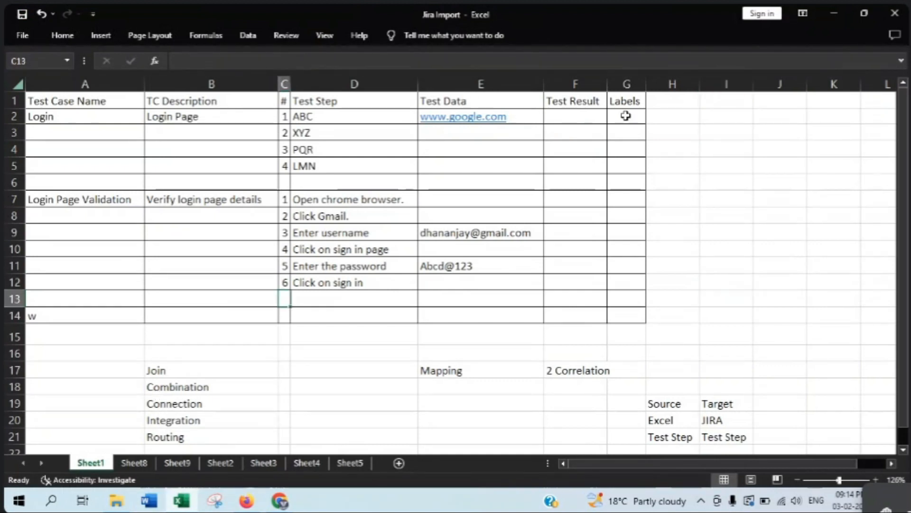
pyautogui.moveTo(341, 100); pyautogui.dragTo(636, 263)
pyautogui.click(672, 282)
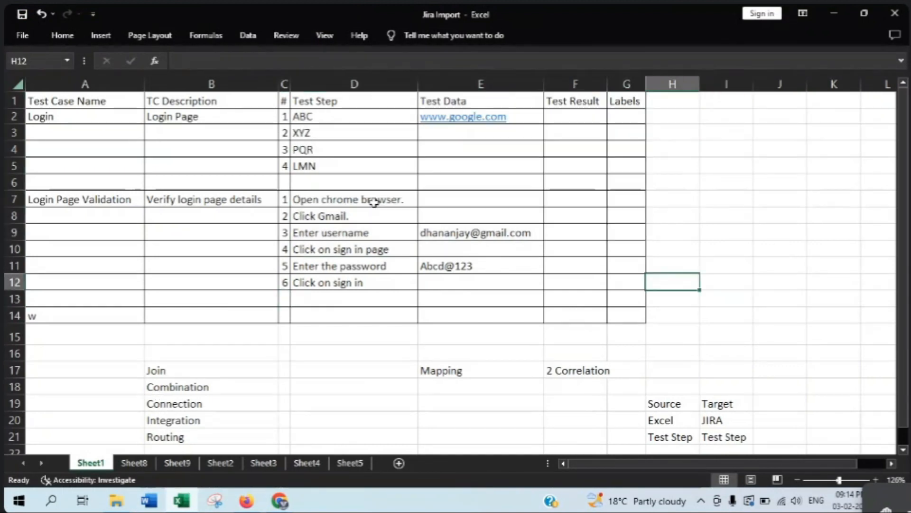
pyautogui.moveTo(370, 84); pyautogui.dragTo(538, 87)
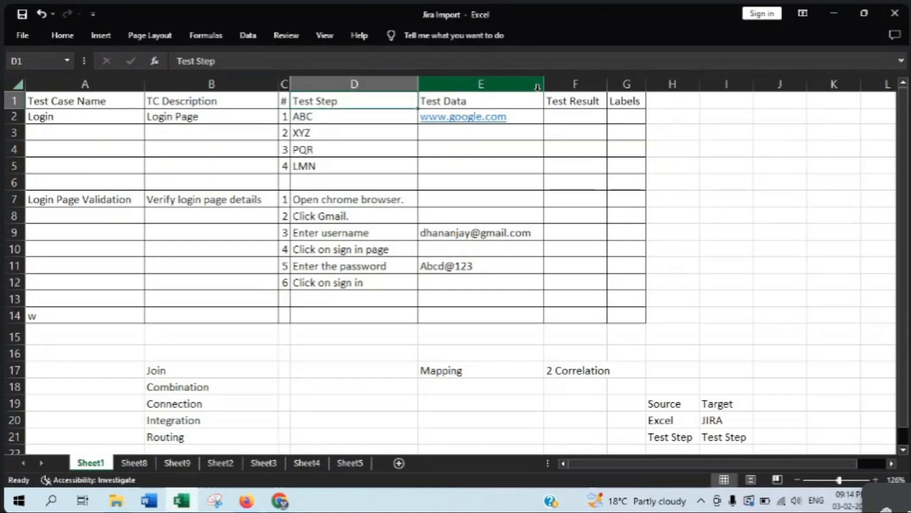
# - Switch back to Jira's Import Tests page, review the field mappings and dismiss the internet connection notice
pyautogui.click(245, 501)
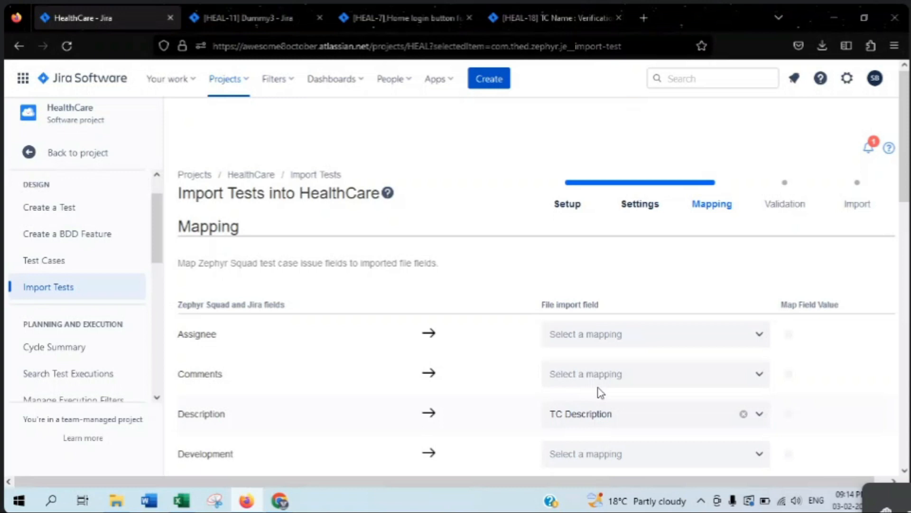
pyautogui.scroll(-10, 800, 368)
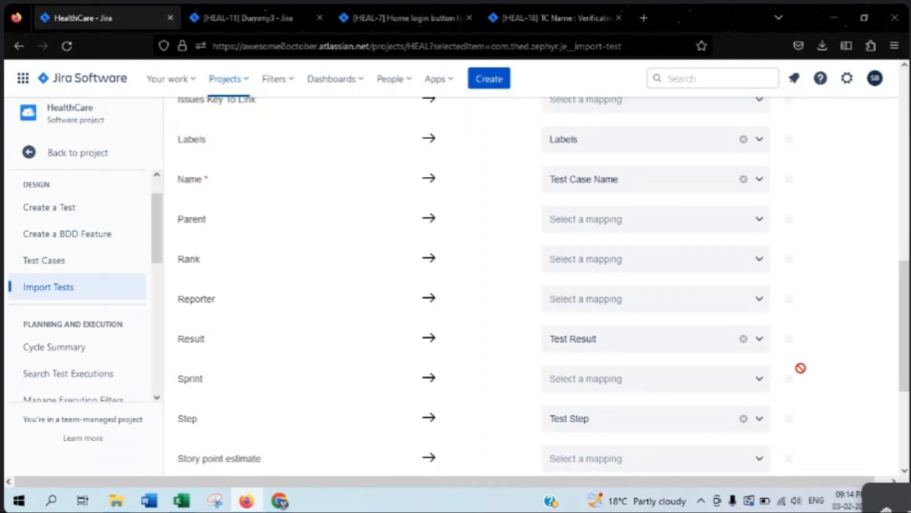
pyautogui.scroll(10, 800, 368)
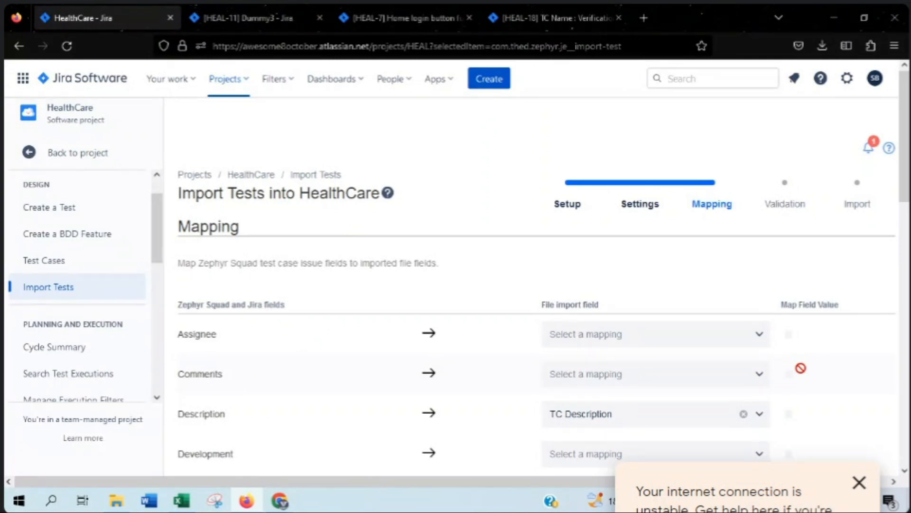
pyautogui.click(859, 483)
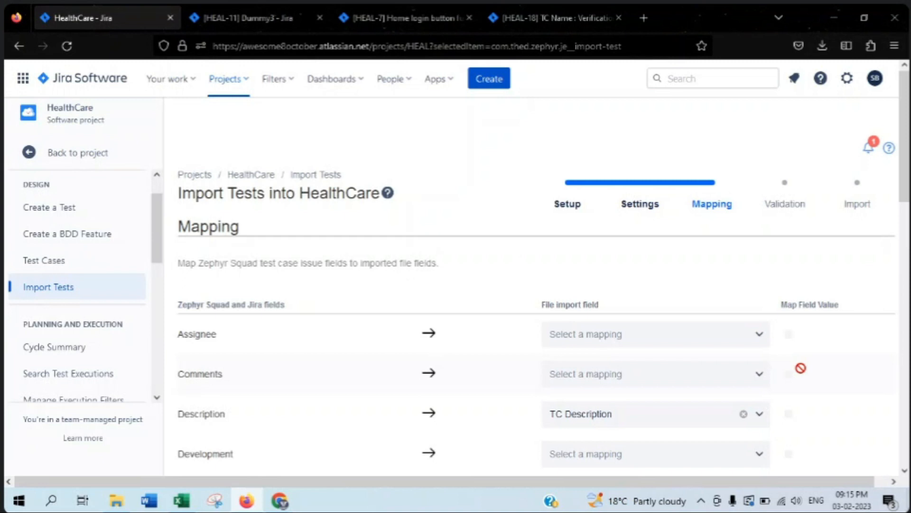
pyautogui.press('Escape')
# - Switch to the Jira Import workbook in Excel, check Sheet8 and return to Sheet1
pyautogui.click(178, 500)
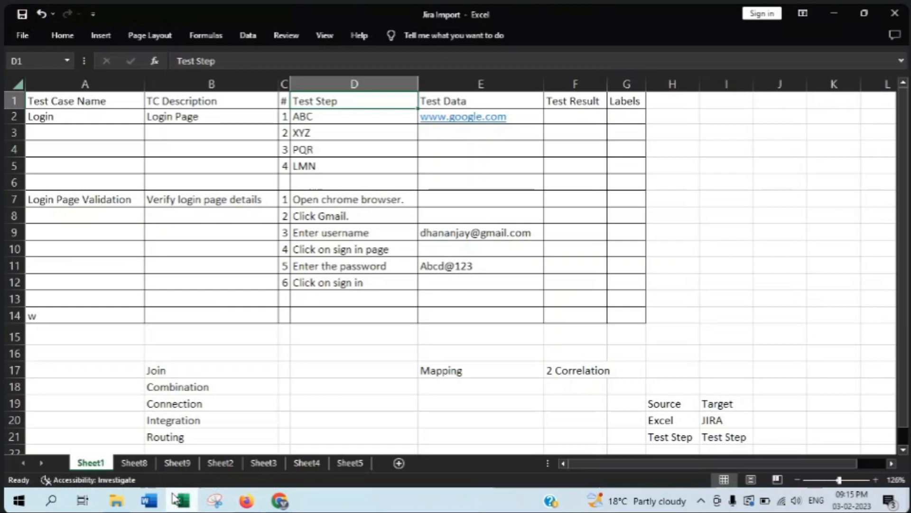
pyautogui.click(134, 462)
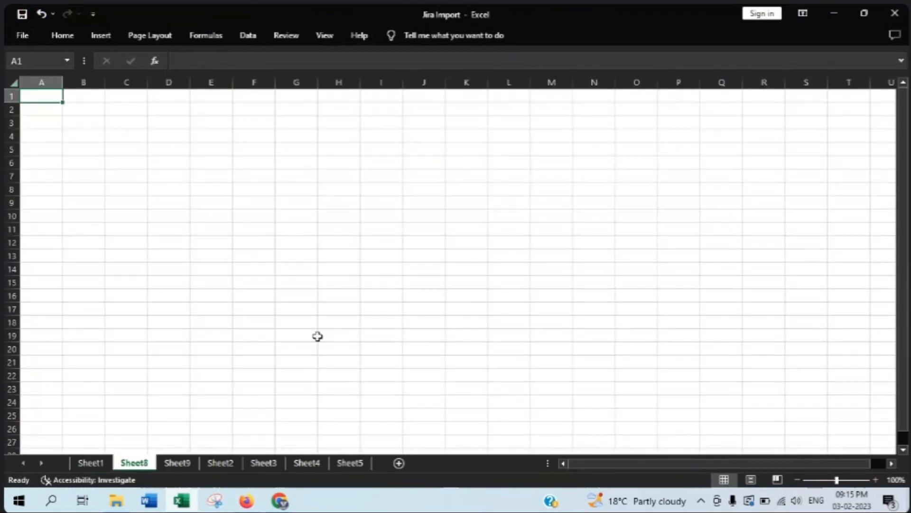
pyautogui.click(83, 466)
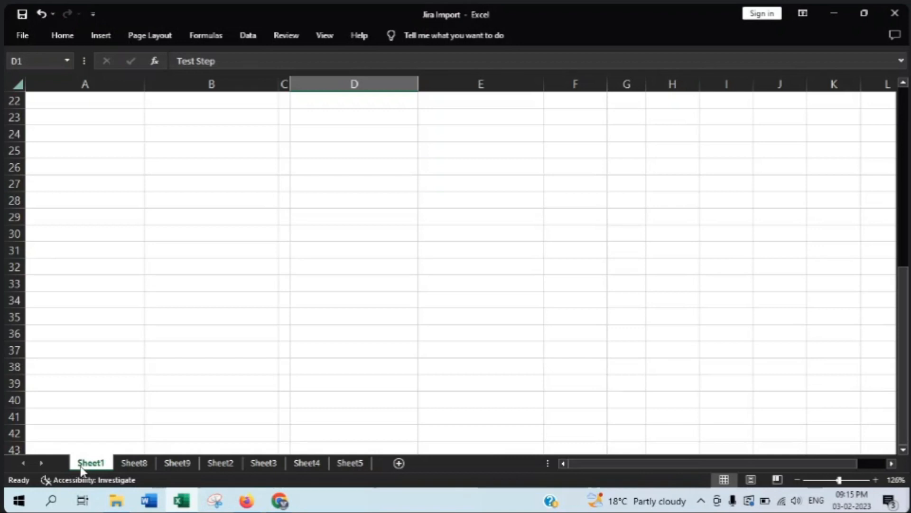
# - Review Sheet1's test case rows from Test Case Name to Test Result and the blank columns beyond Labels
pyautogui.scroll(7, 384, 374)
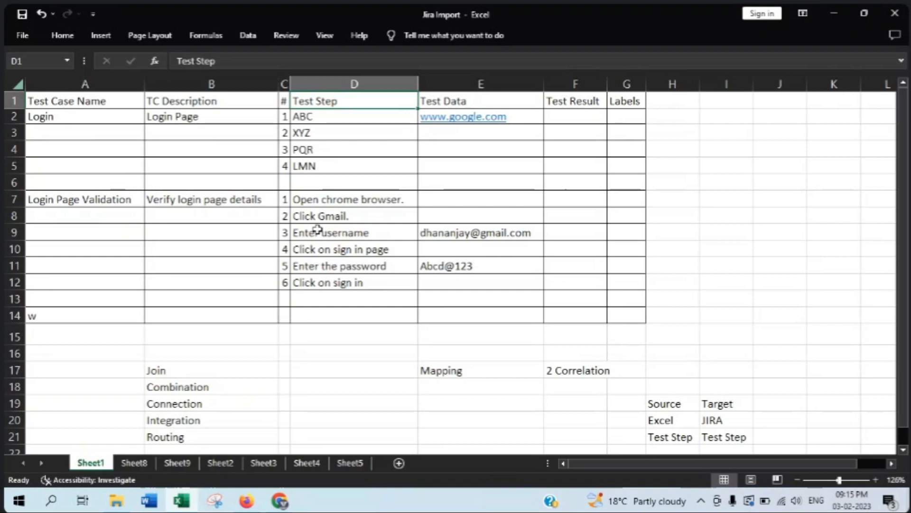
pyautogui.hotkey('ctrl', 'Home')
pyautogui.click(372, 250)
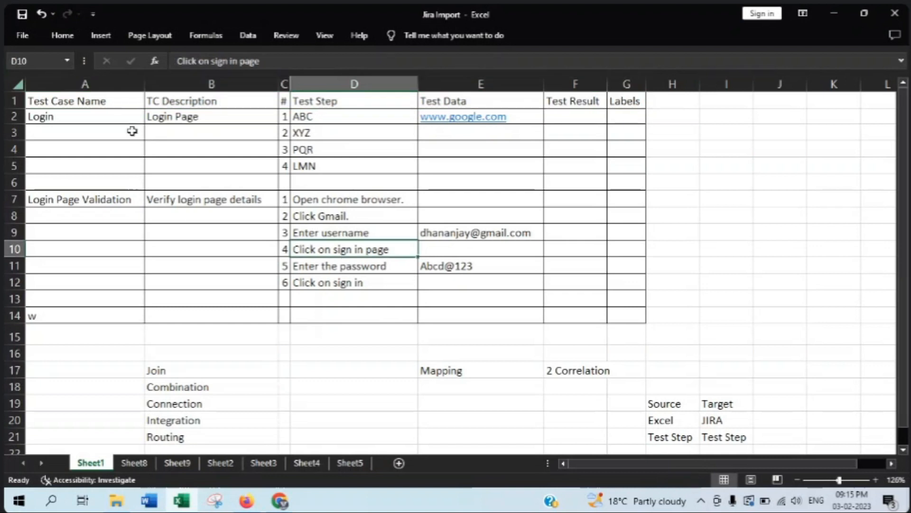
pyautogui.hotkey('ctrl', 'Home')
pyautogui.keyDown('shift'); pyautogui.click(595, 229); pyautogui.keyUp('shift')
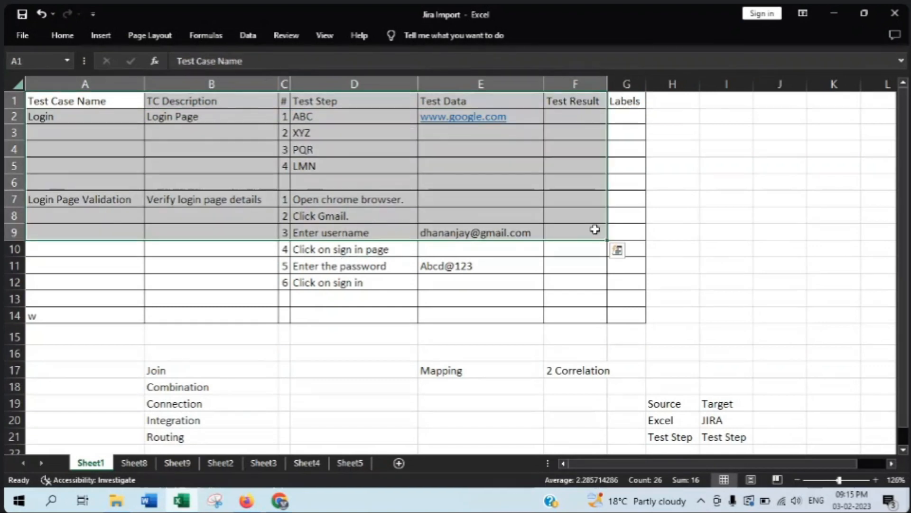
pyautogui.moveTo(614, 464); pyautogui.dragTo(755, 465)
pyautogui.click(712, 131)
pyautogui.click(748, 135)
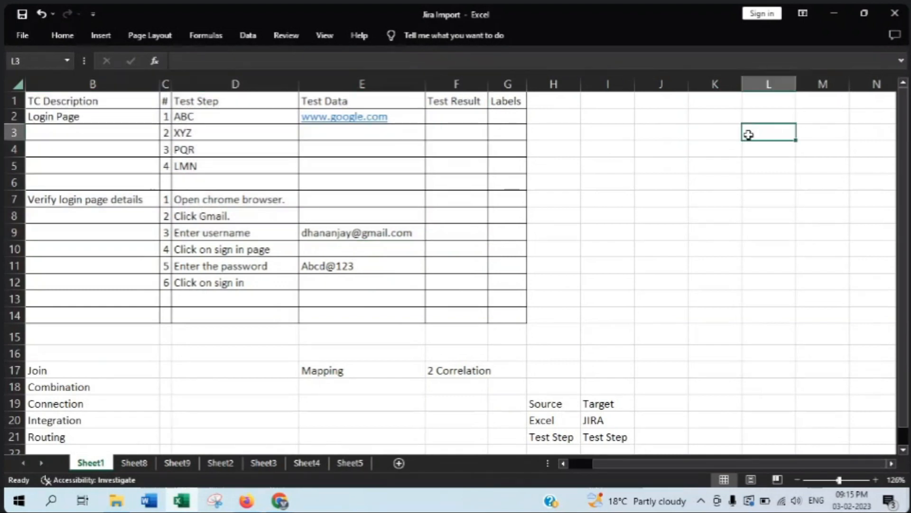
pyautogui.press('Right')
pyautogui.press('Right')
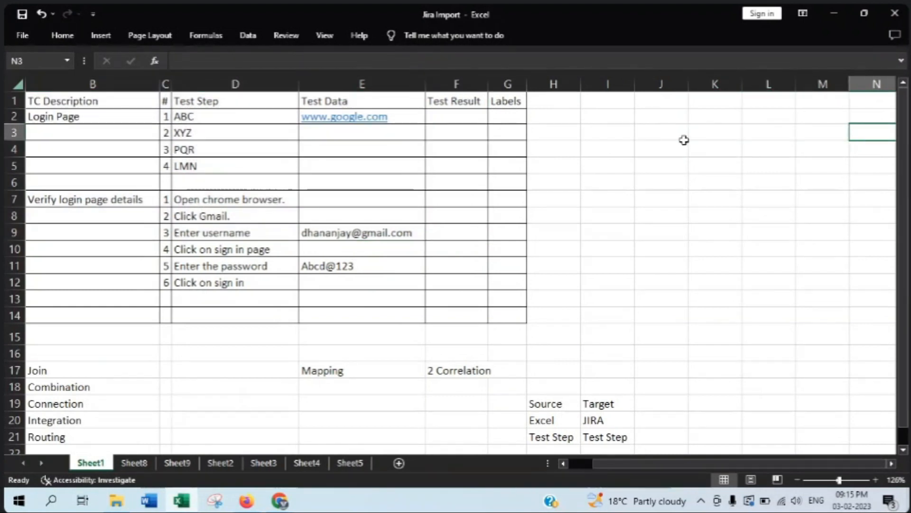
pyautogui.moveTo(683, 137); pyautogui.dragTo(874, 262)
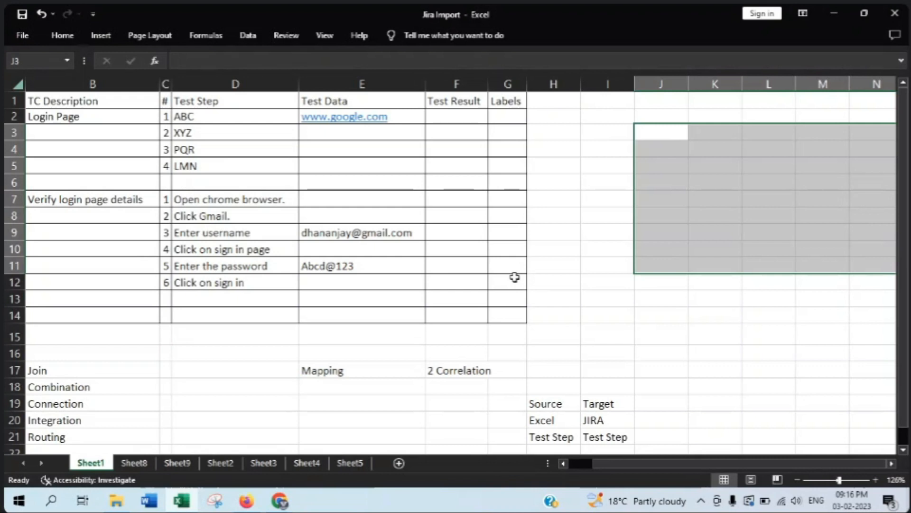
pyautogui.click(612, 283)
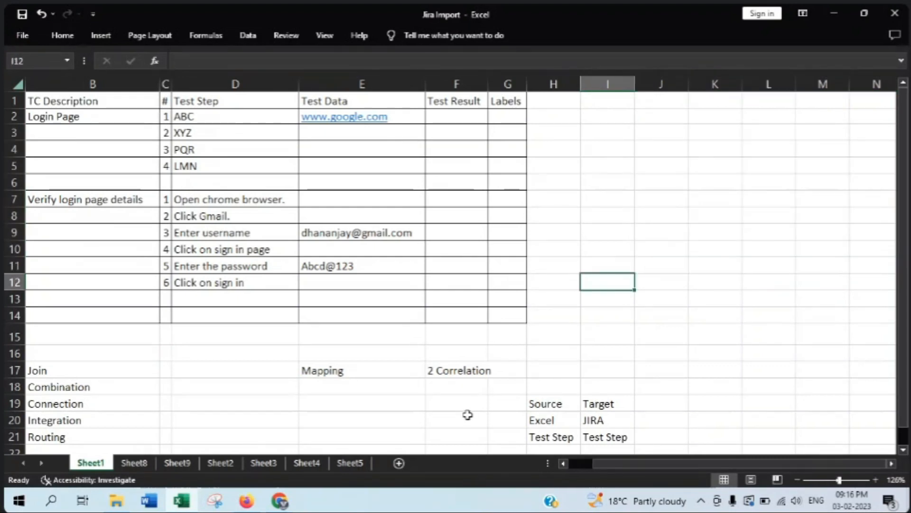
# - Examine the whole test case table in Sheet1, starting from the Test Case Name and TC Description columns
pyautogui.moveTo(581, 463); pyautogui.dragTo(549, 454)
pyautogui.click(762, 231)
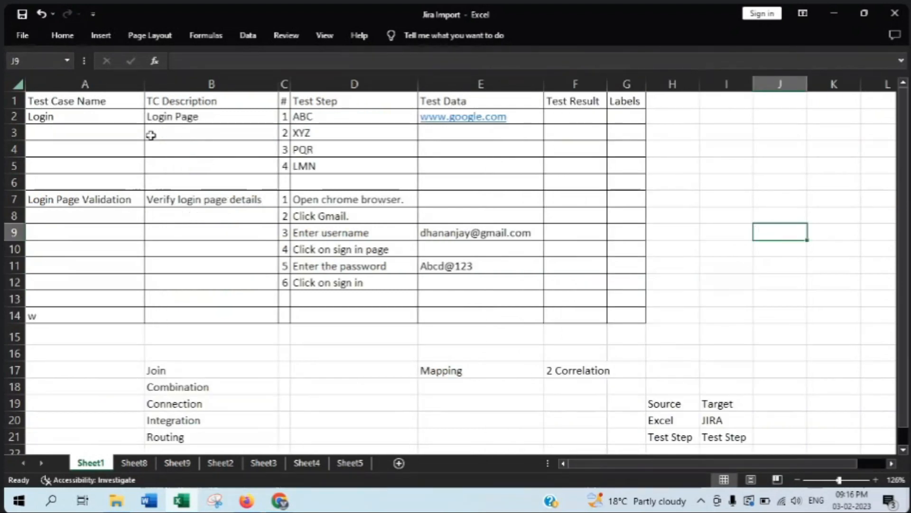
pyautogui.moveTo(117, 101); pyautogui.dragTo(152, 136)
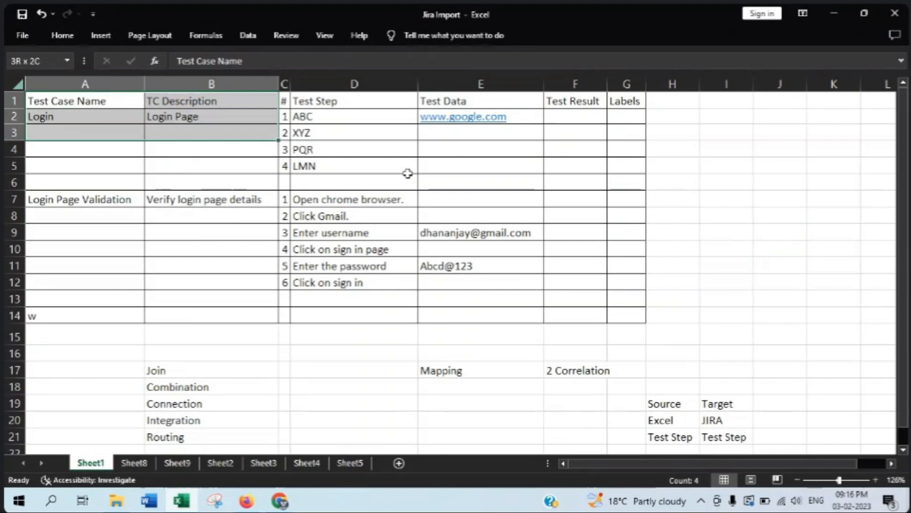
pyautogui.hotkey('ctrl', 'a')
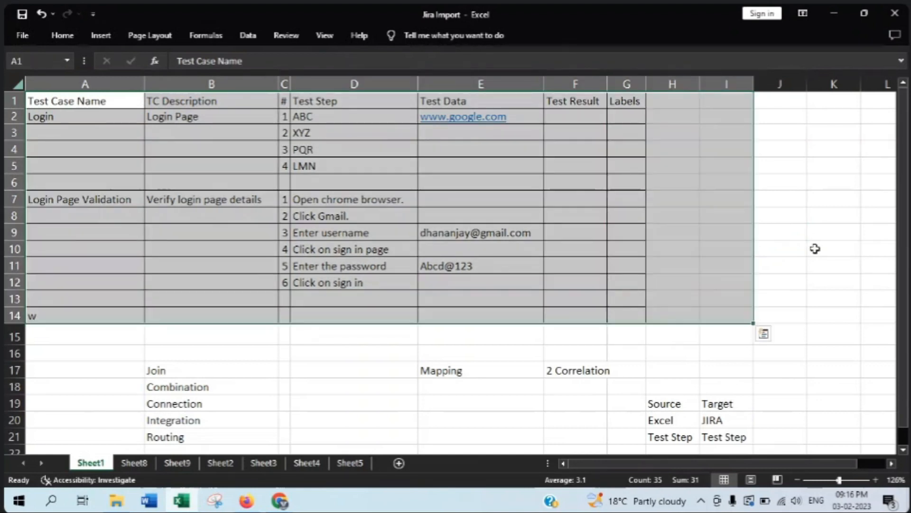
pyautogui.click(815, 248)
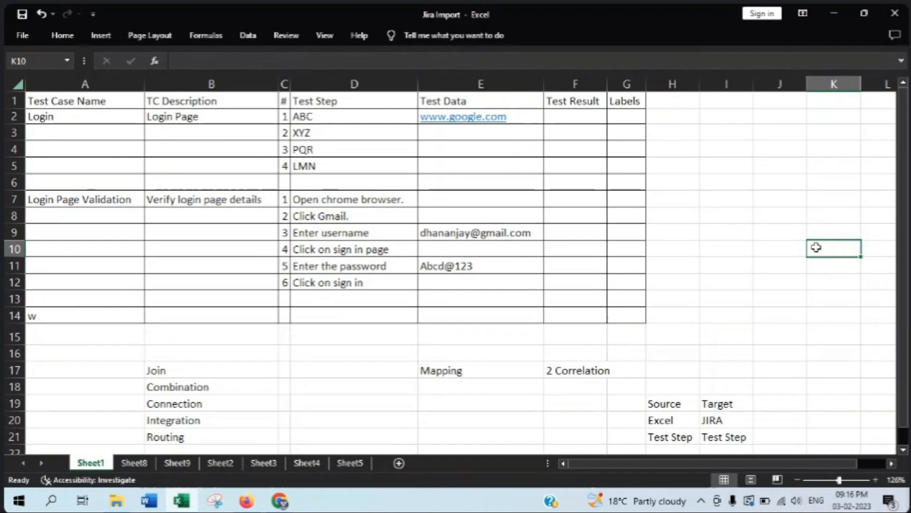
pyautogui.click(719, 143)
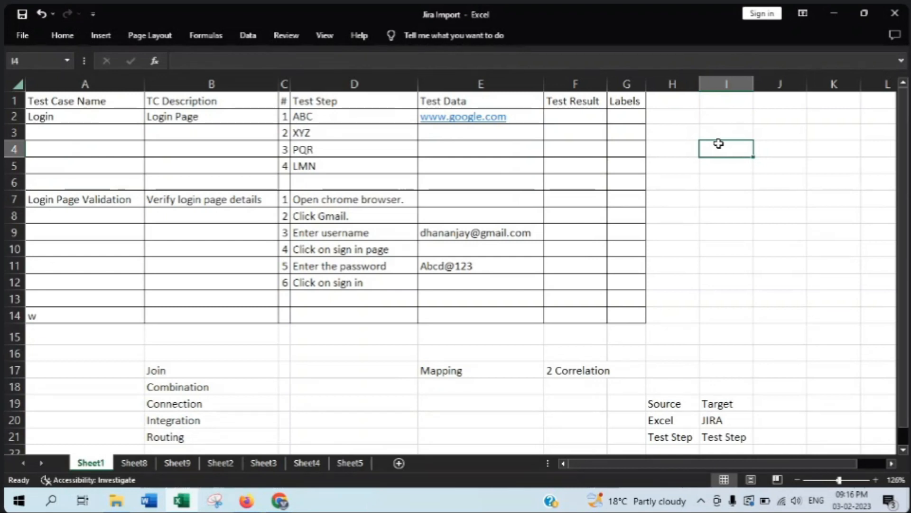
# - Switch to Jira's Import Tests page in Firefox and check which file columns are available for the Flagged field
pyautogui.click(247, 500)
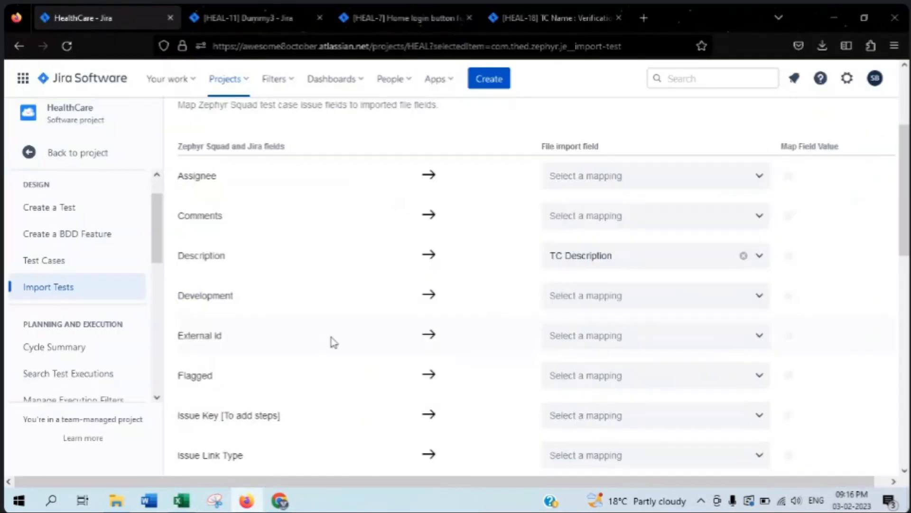
pyautogui.scroll(-2, 623, 321)
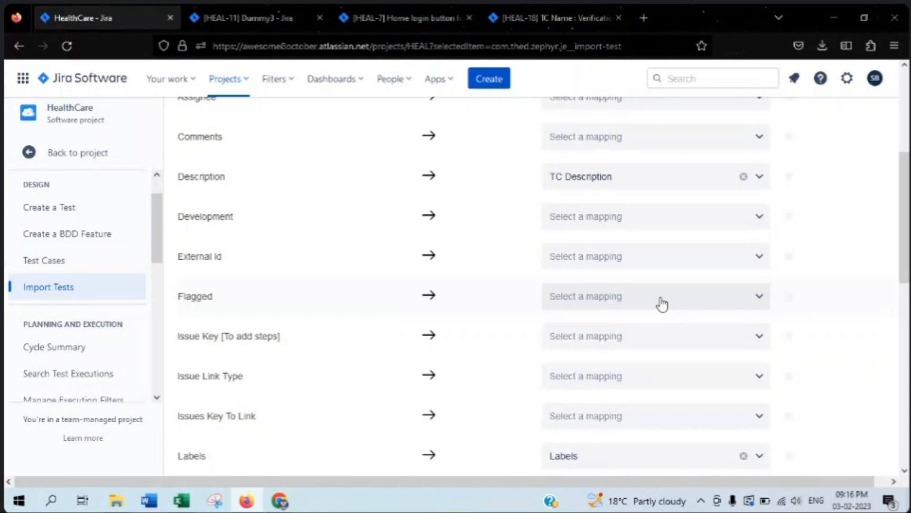
pyautogui.click(631, 298)
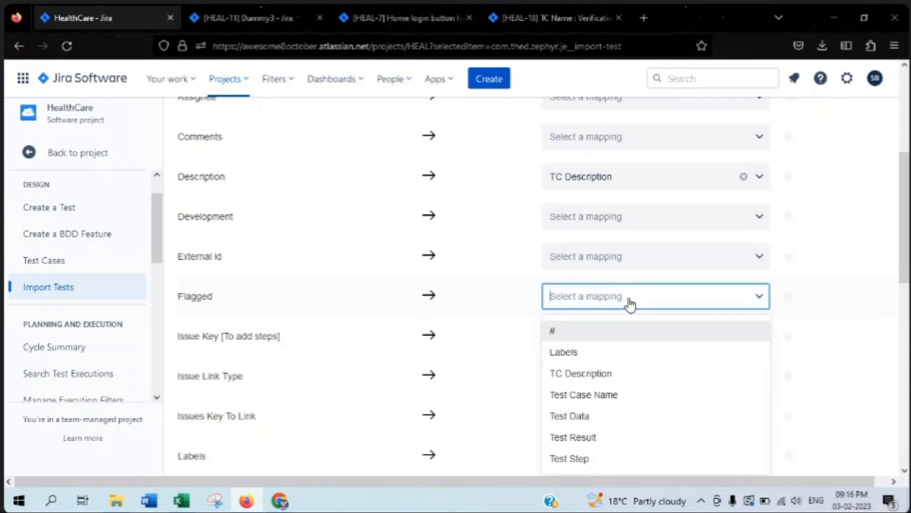
pyautogui.click(876, 316)
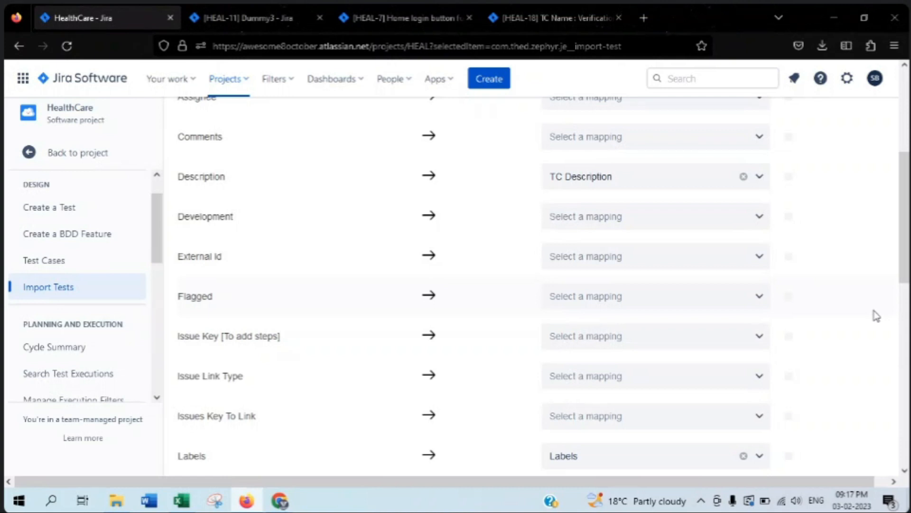
# - Review all field mappings on the Import Tests page and continue to the automatic field value mapping
pyautogui.scroll(5, 877, 316)
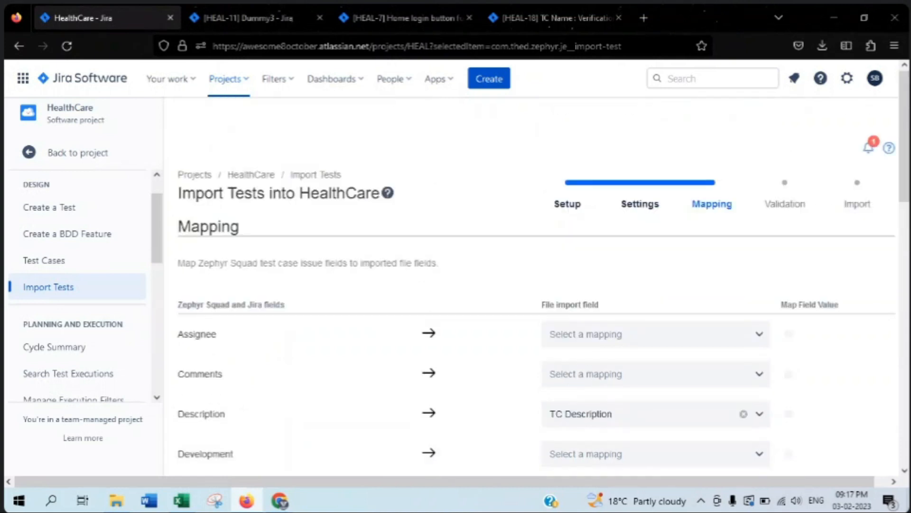
pyautogui.scroll(-5, 501, 250)
pyautogui.scroll(-4, 501, 250)
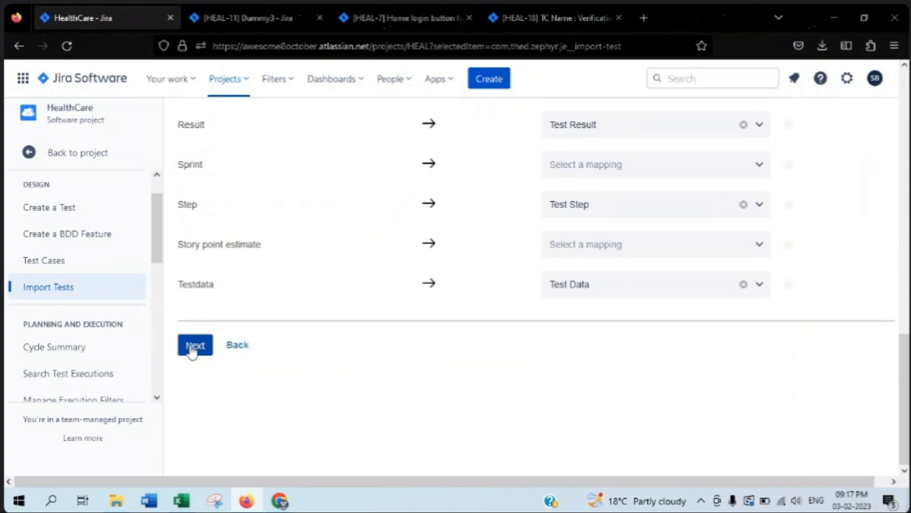
pyautogui.click(193, 350)
# - Examine the Setup, Settings, Mapping and Validation stages of the test import
pyautogui.moveTo(589, 185); pyautogui.dragTo(556, 187)
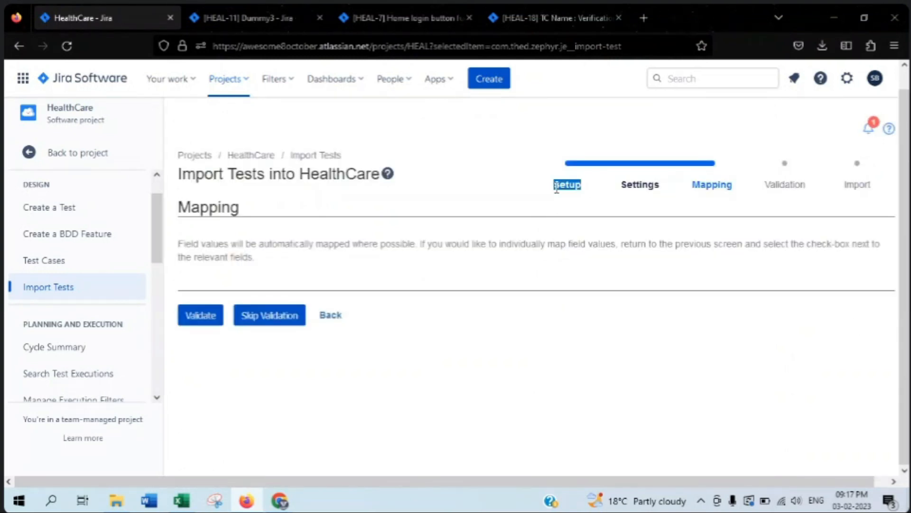
pyautogui.moveTo(663, 183); pyautogui.dragTo(617, 189)
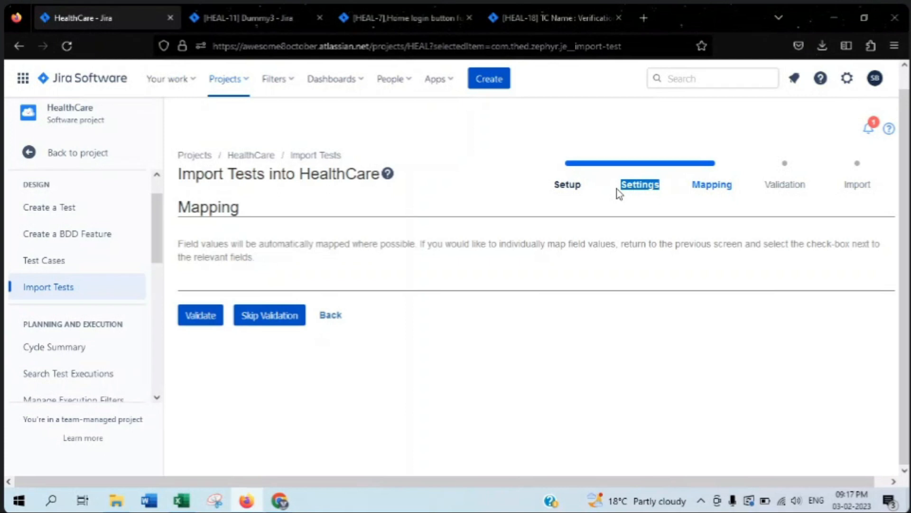
pyautogui.moveTo(736, 188); pyautogui.dragTo(698, 197)
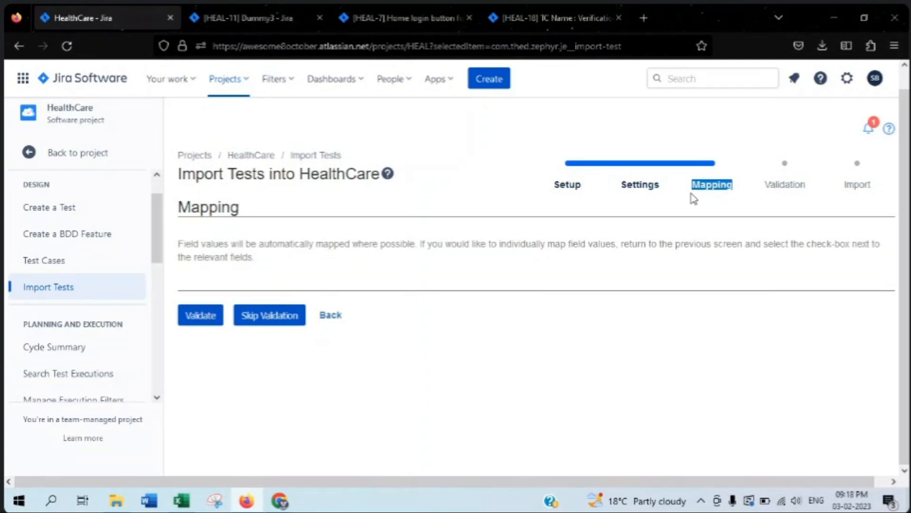
pyautogui.moveTo(809, 186); pyautogui.dragTo(765, 191)
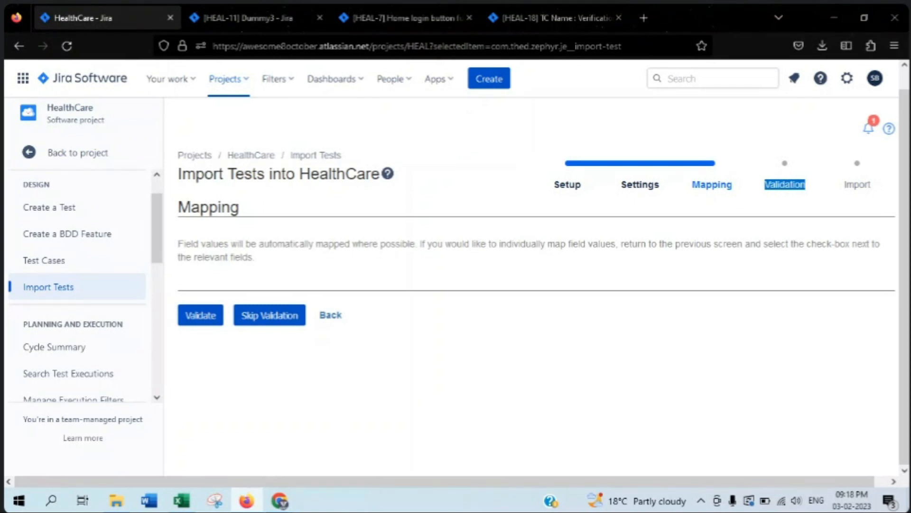
pyautogui.hotkey('alt', 'Tab')
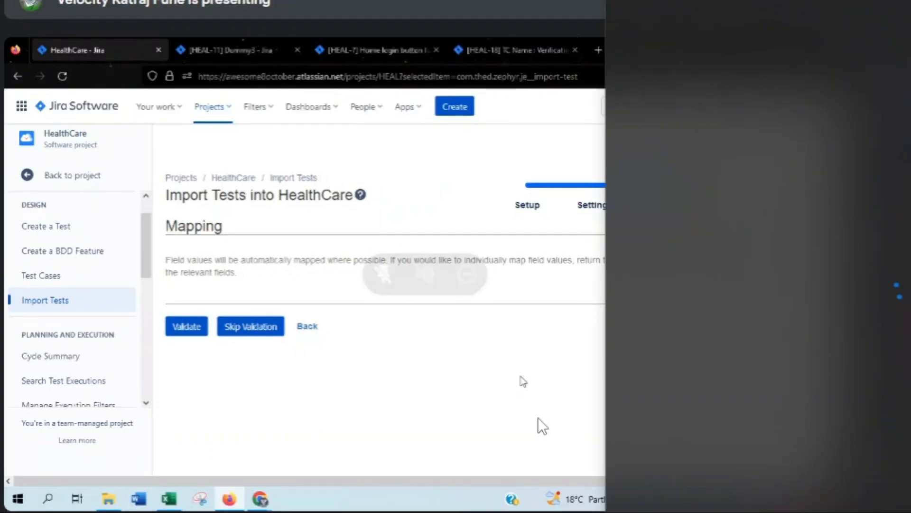
pyautogui.scroll(-2, 538, 419)
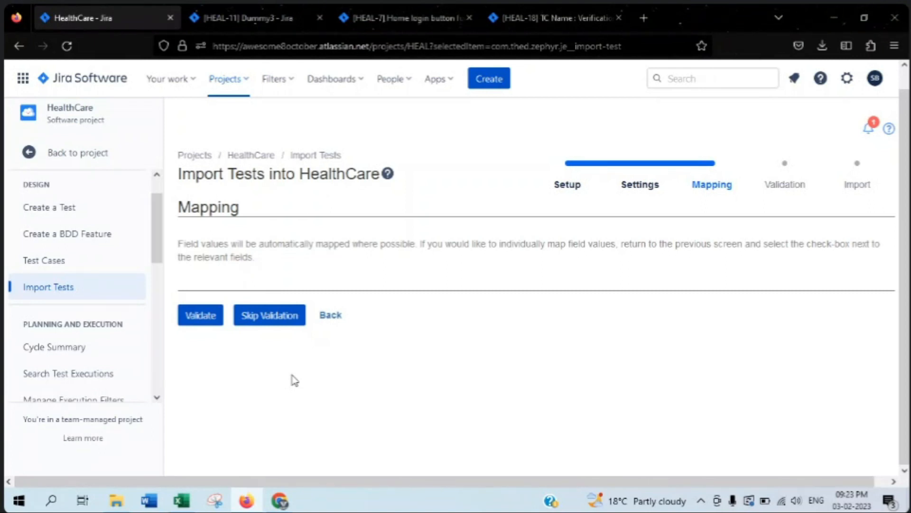
# - Validate the mapped test cases, import them into the HealthCare project and check the import message
pyautogui.click(192, 317)
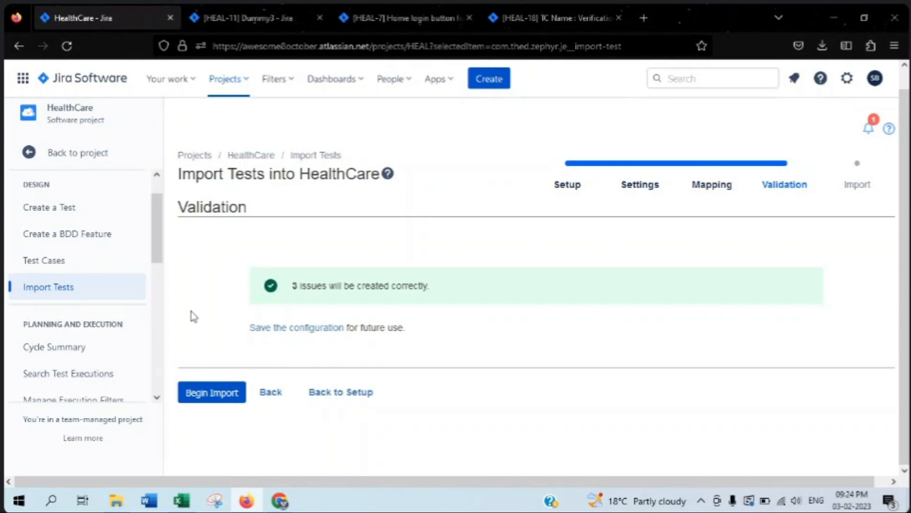
pyautogui.click(226, 397)
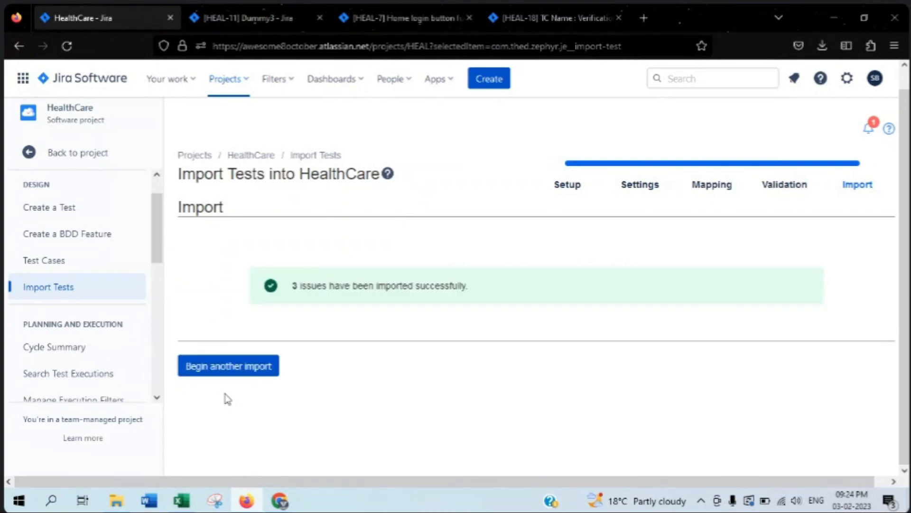
pyautogui.moveTo(486, 297); pyautogui.dragTo(250, 309)
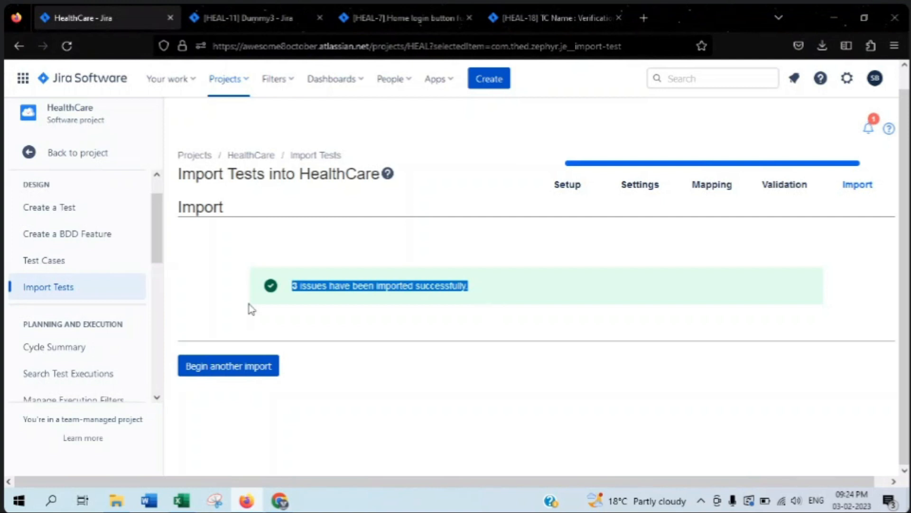
# - Open the imported Login Page Validation test case from the Test Cases list and review its description, test steps and test data
pyautogui.click(85, 272)
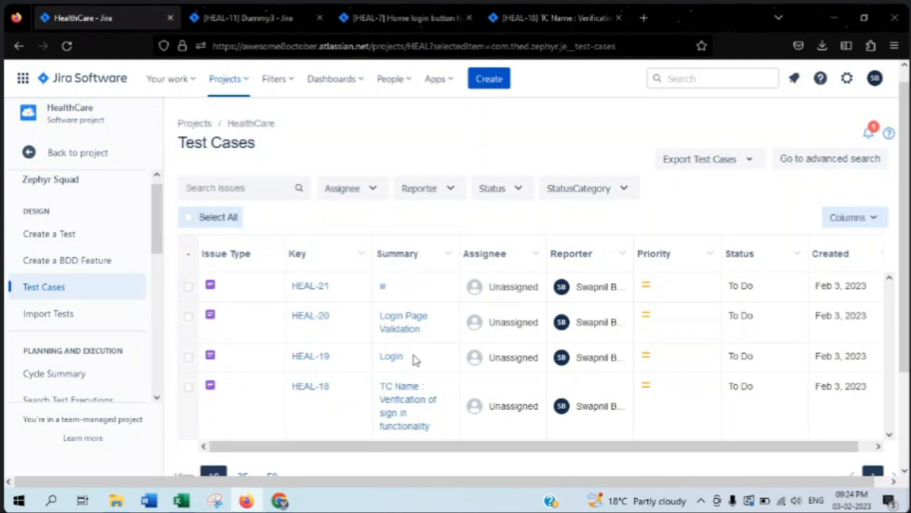
pyautogui.moveTo(415, 359)
pyautogui.mouseDown()
pyautogui.moveTo(377, 314)
pyautogui.moveTo(372, 284)
pyautogui.mouseUp()
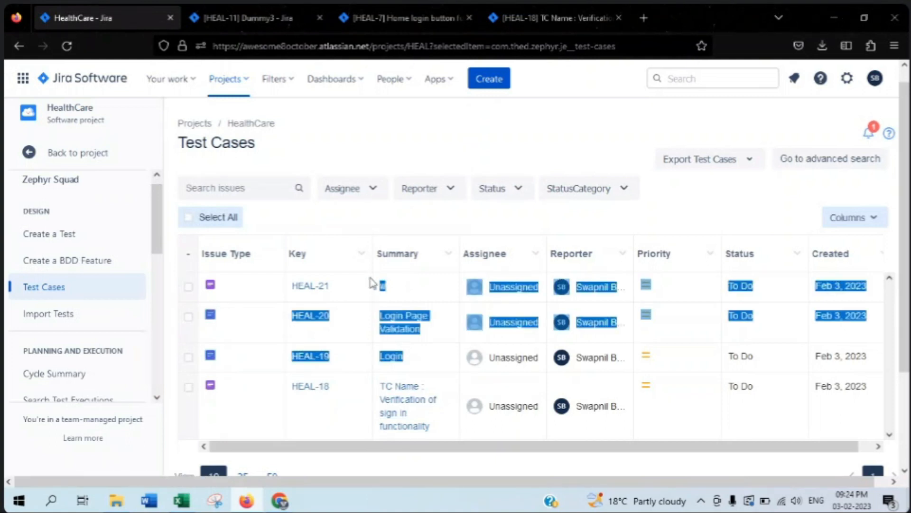
pyautogui.click(400, 323)
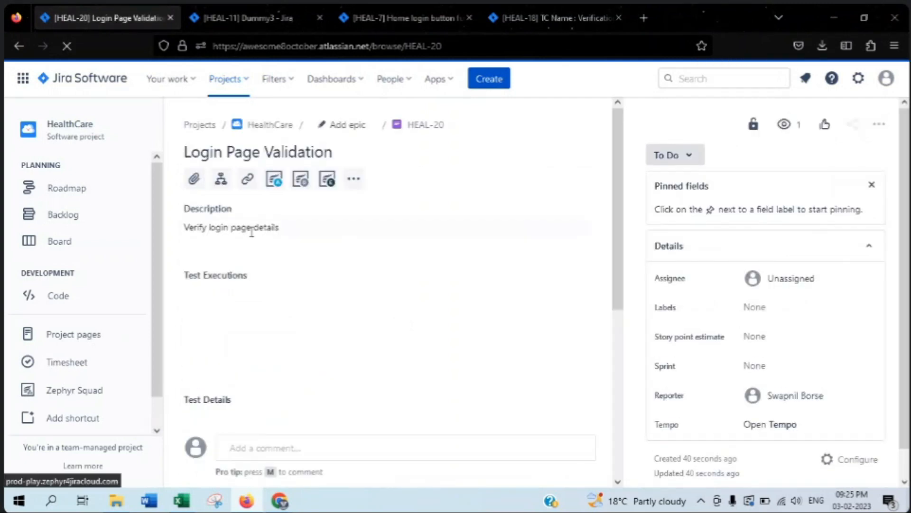
pyautogui.scroll(-2, 251, 232)
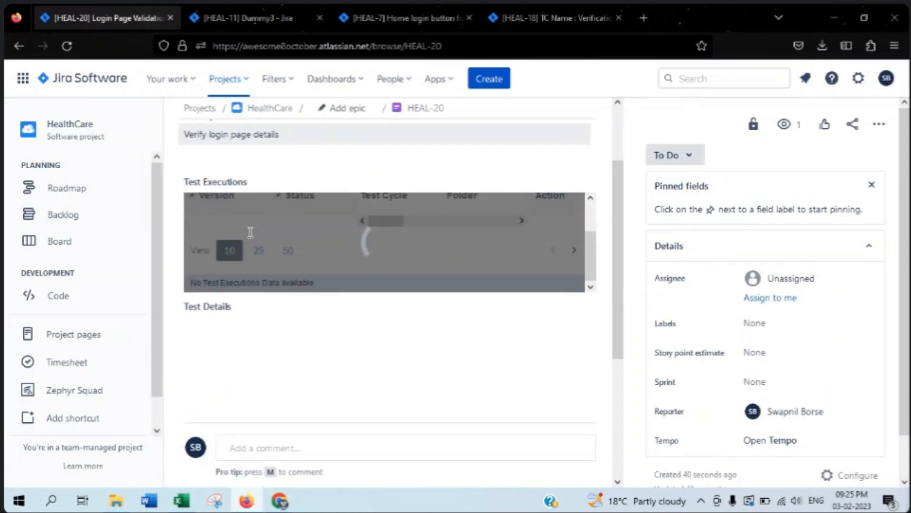
pyautogui.scroll(-3, 251, 232)
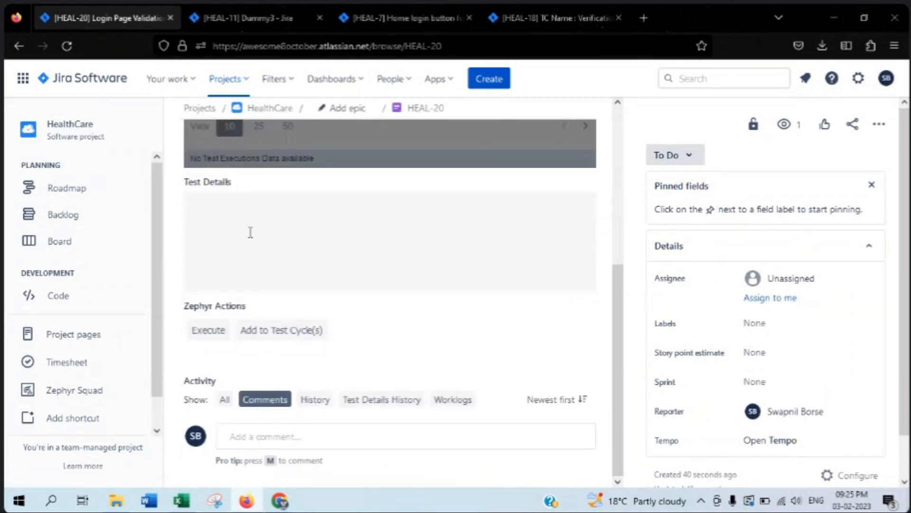
pyautogui.scroll(5, 250, 232)
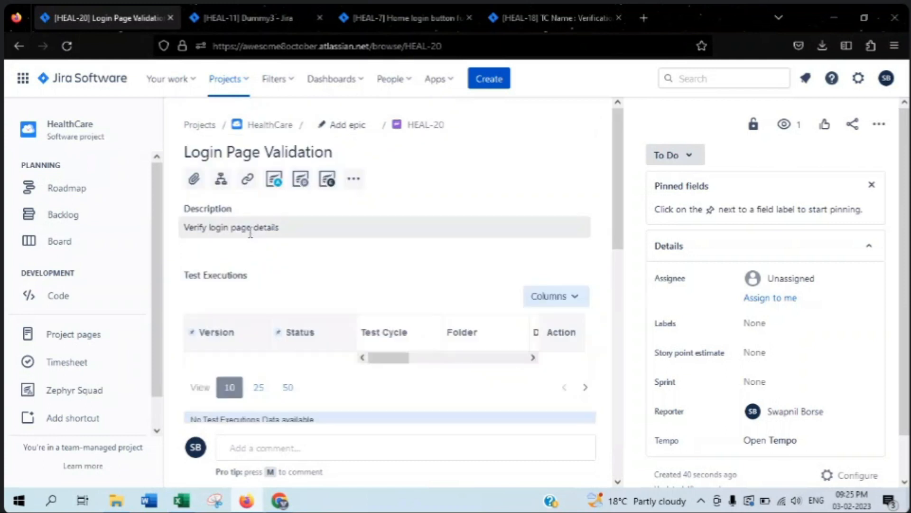
pyautogui.scroll(-3, 250, 233)
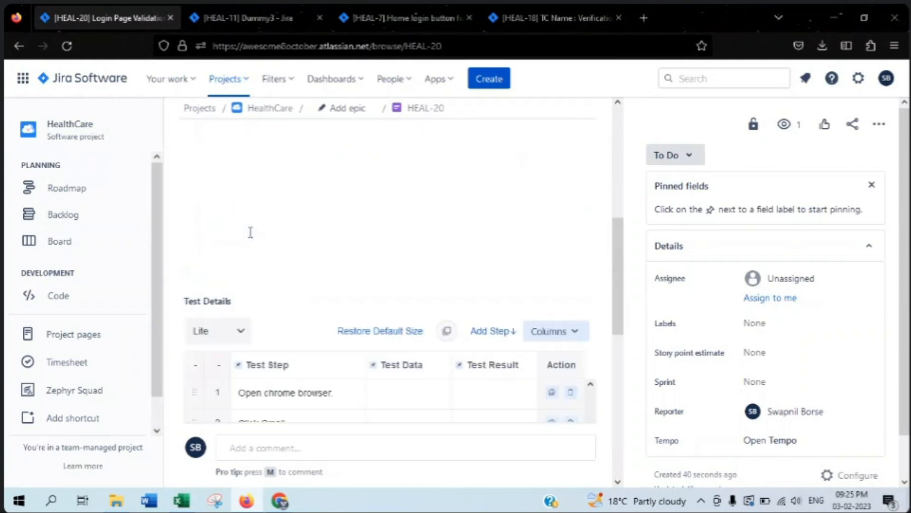
pyautogui.scroll(-4, 251, 232)
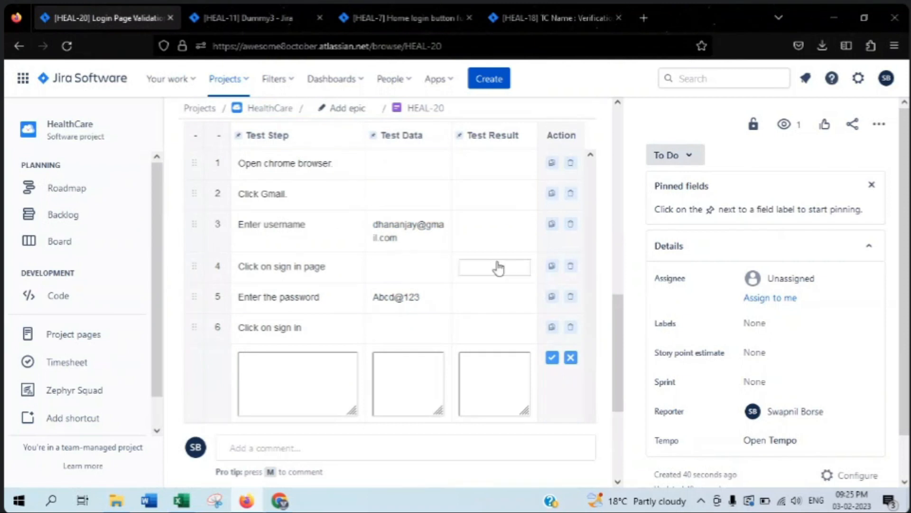
# - Switch to the Jira Import workbook in Excel and compare the Login Page Validation rows on Sheet1 with the imported test steps
pyautogui.scroll(-1, 733, 396)
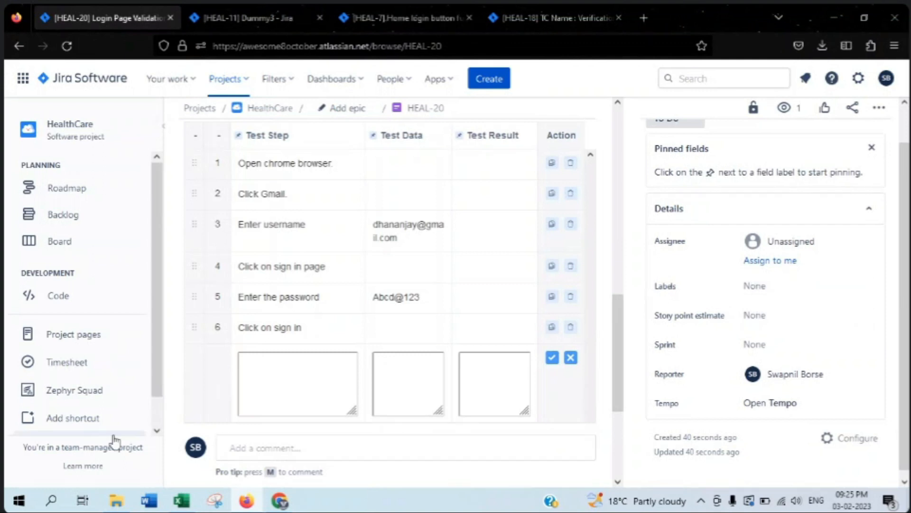
pyautogui.click(182, 501)
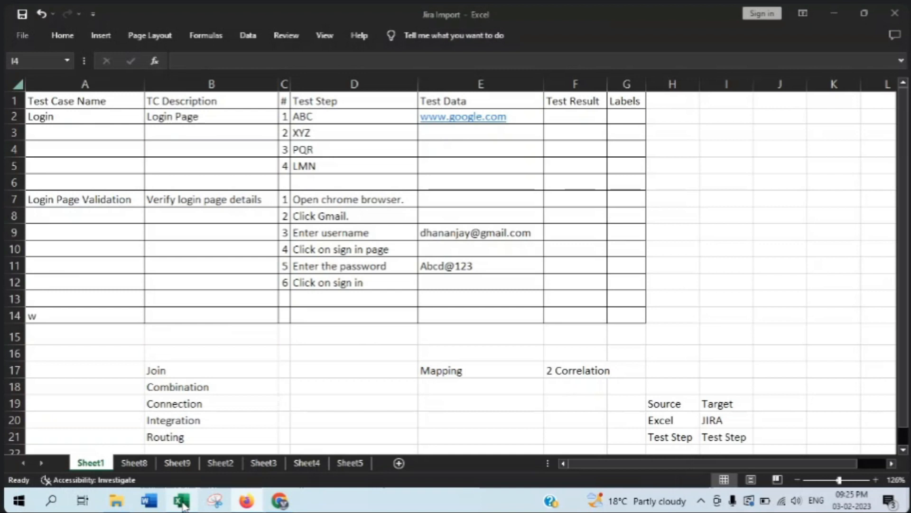
pyautogui.moveTo(333, 216); pyautogui.dragTo(242, 198)
pyautogui.click(243, 198)
pyautogui.click(759, 282)
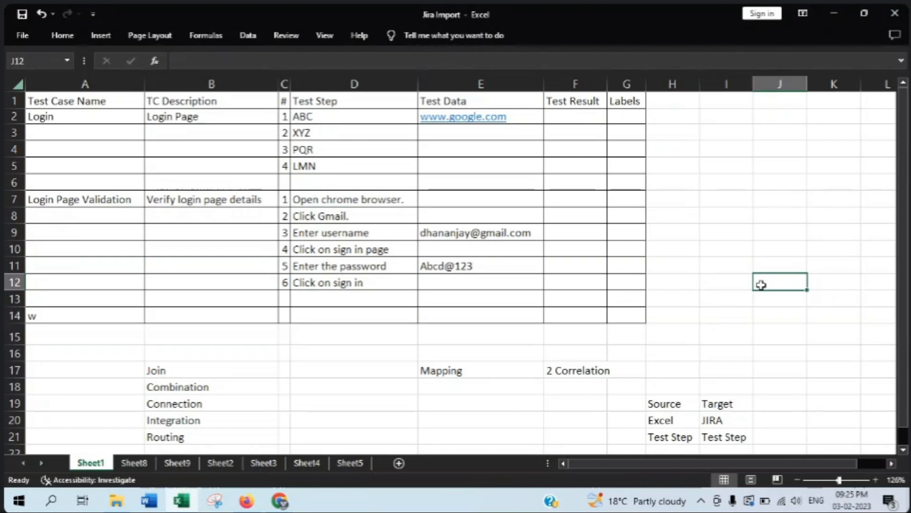
# - Return to Jira in Firefox, recheck the Login Page Validation test case up to its description, and open Zephyr Squad's Test Cases list
pyautogui.click(247, 501)
pyautogui.scroll(3, 389, 340)
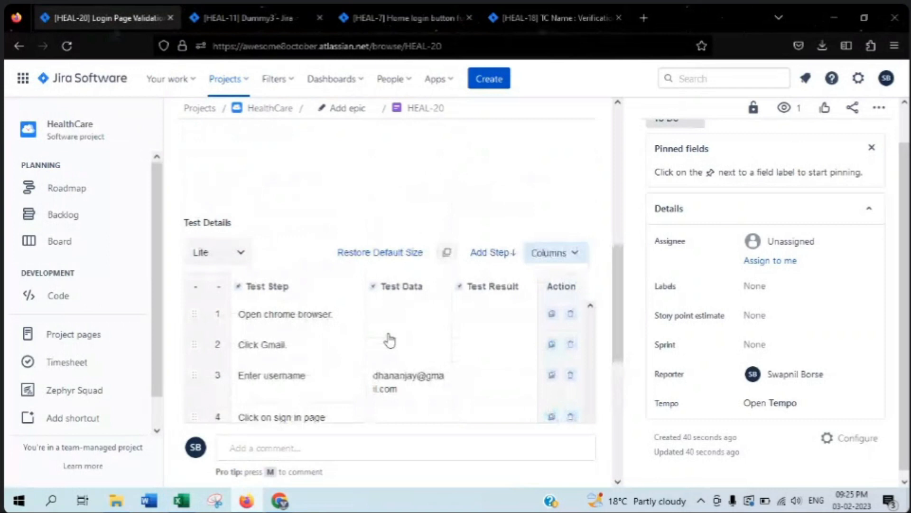
pyautogui.scroll(3, 389, 340)
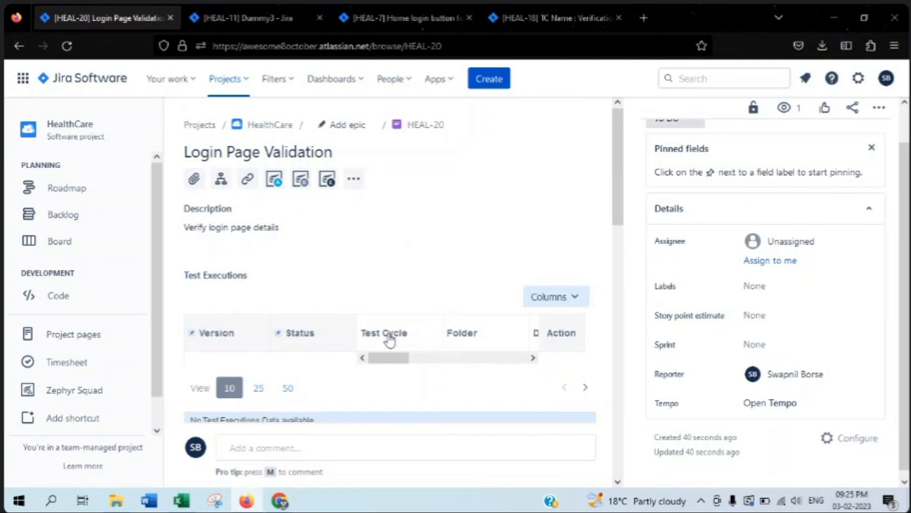
pyautogui.click(84, 388)
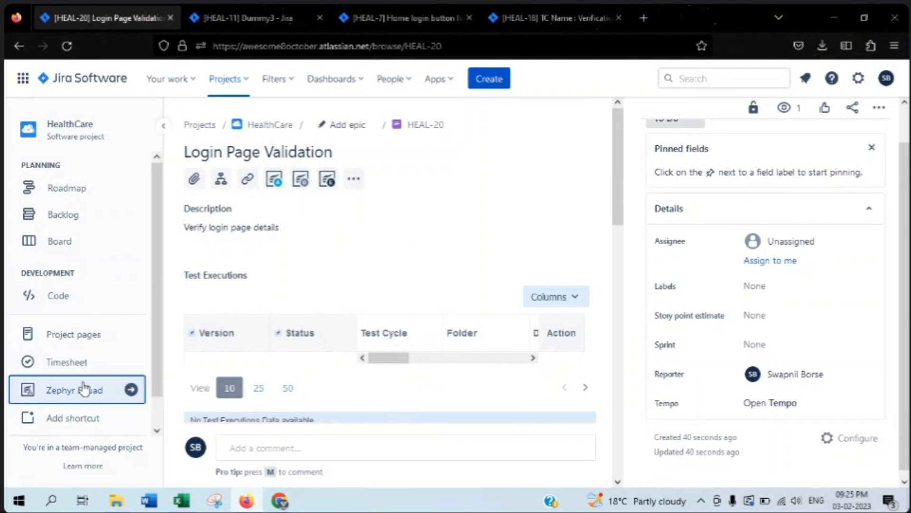
pyautogui.click(71, 313)
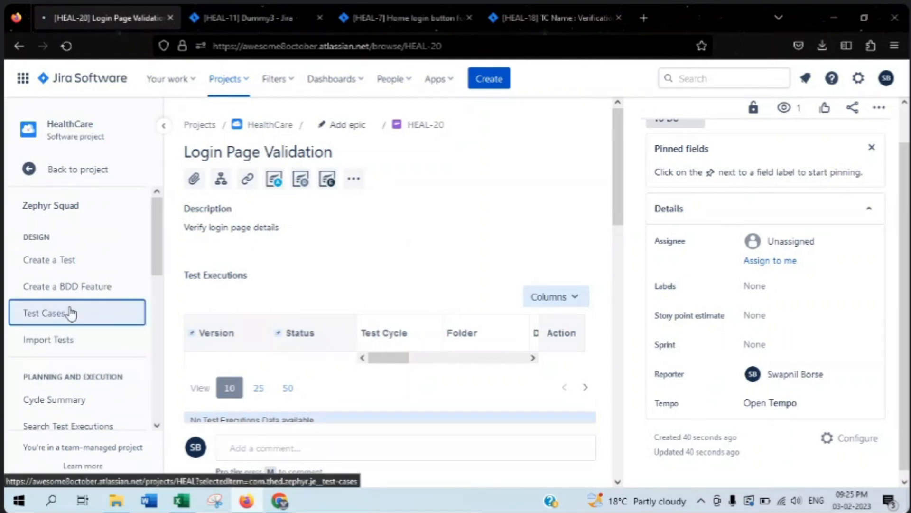